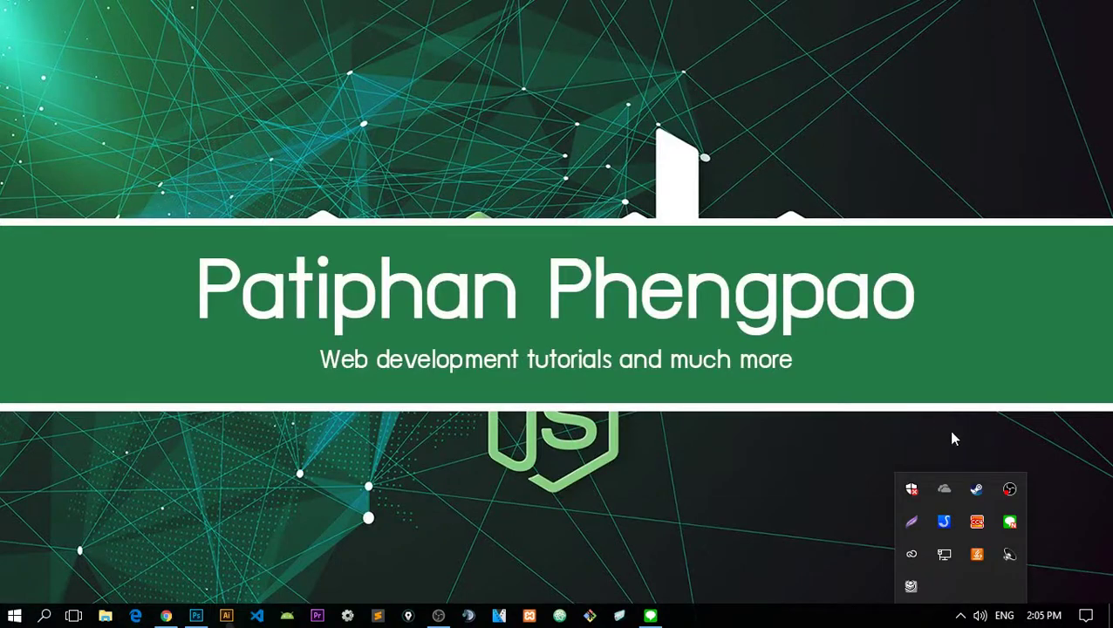
# - Close the hidden system-tray icons panel on the desktop
pyautogui.click(962, 617)
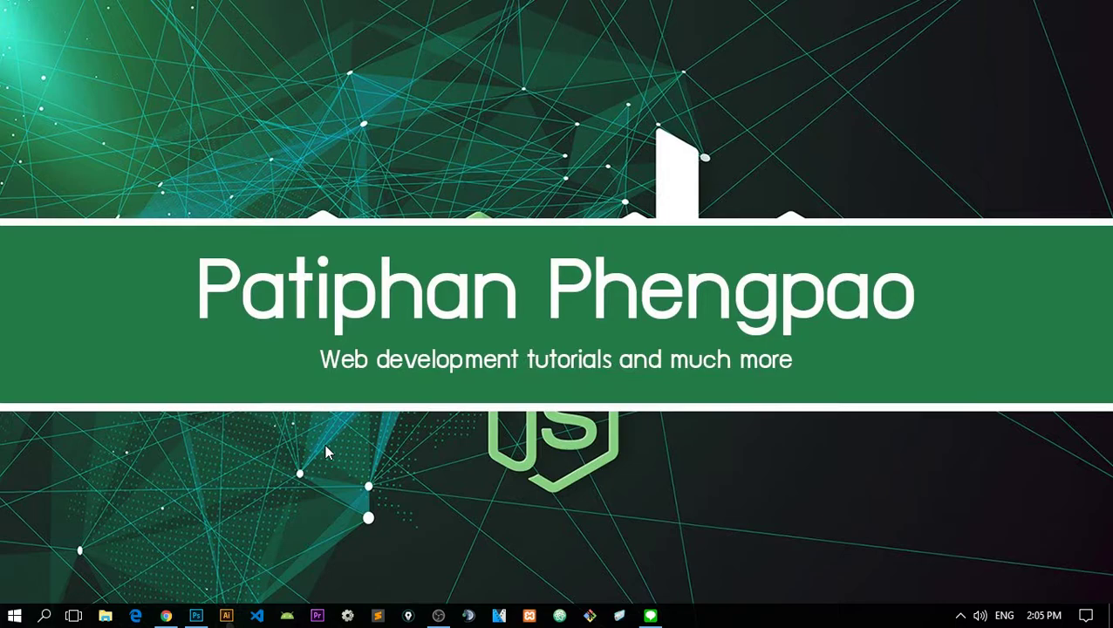
# - Bring Chrome forward with a blank new tab, then switch to Photoshop's new-document window
pyautogui.click(165, 618)
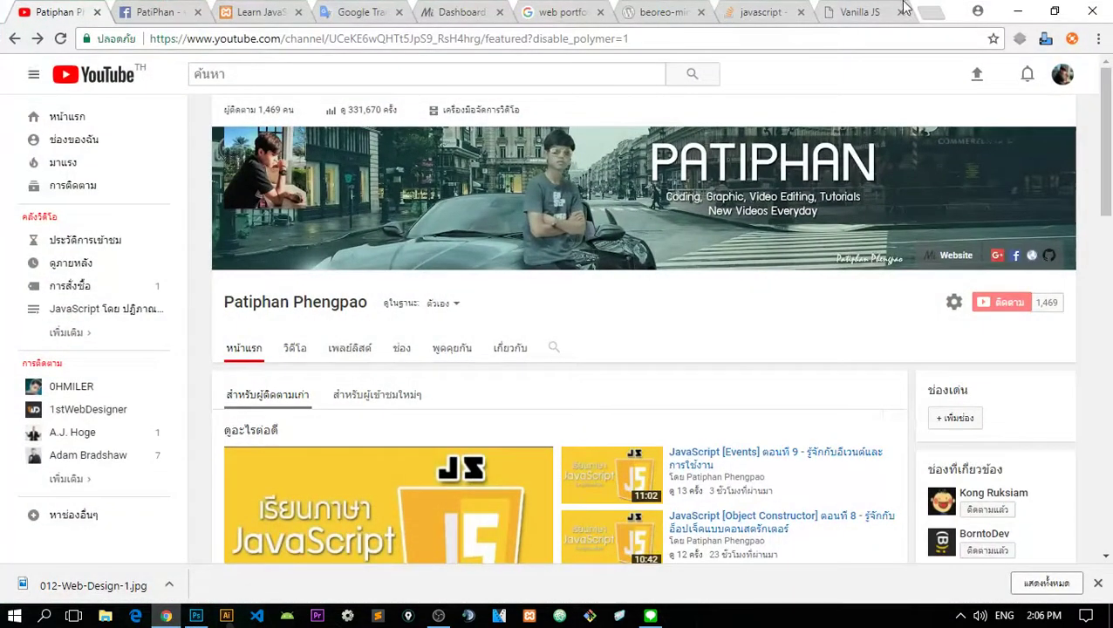
pyautogui.click(925, 11)
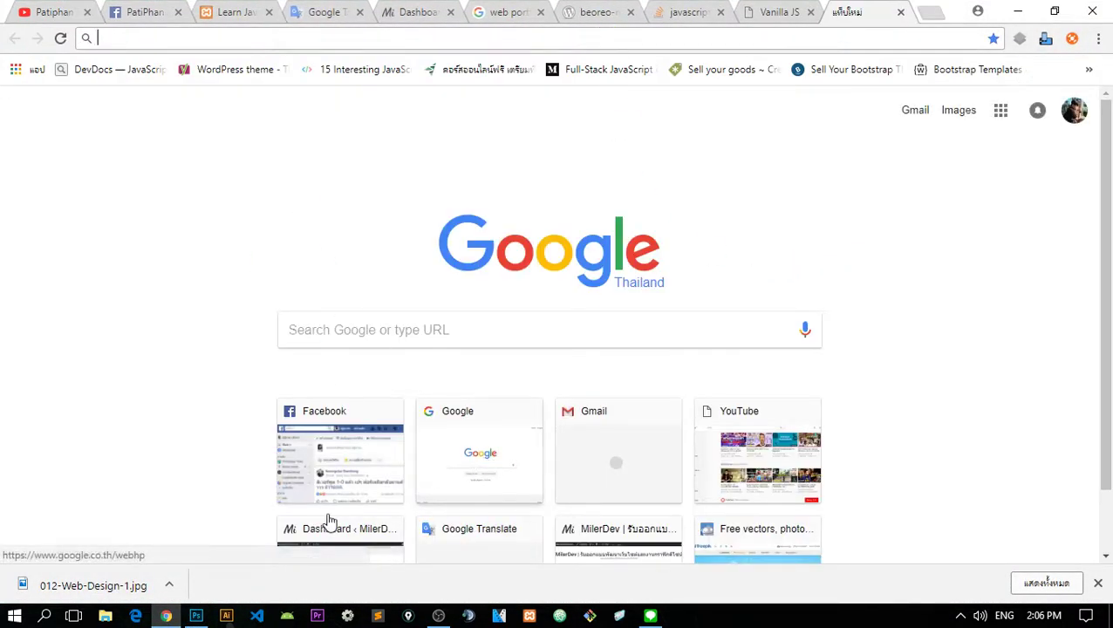
pyautogui.click(195, 616)
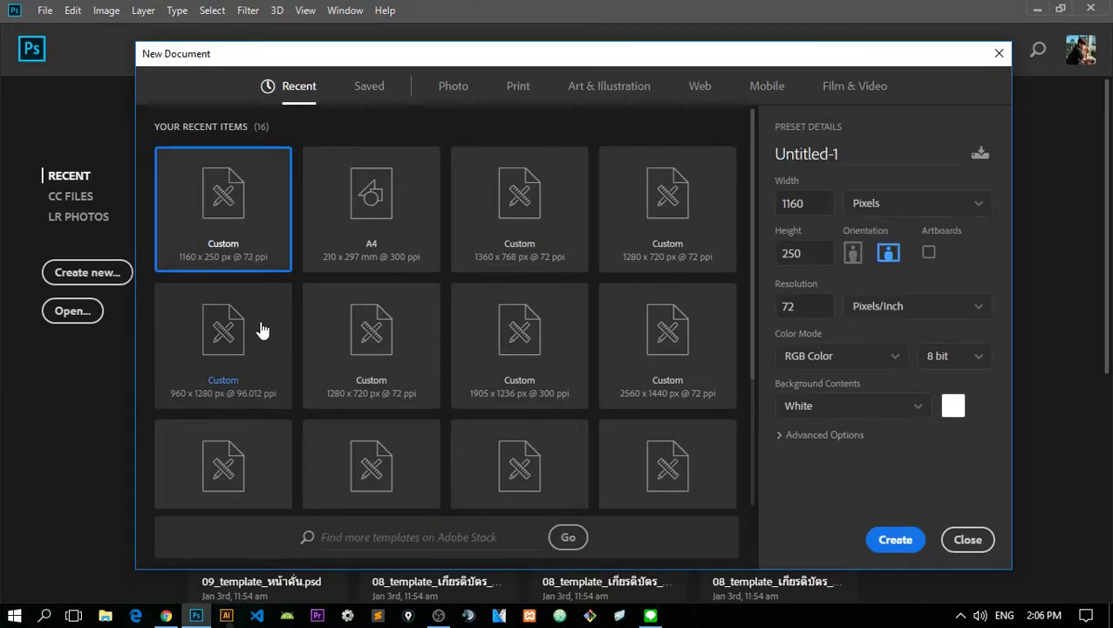
# - Scroll the New Document dialog and briefly show, then hide, the system-tray icons
pyautogui.scroll(-2, 509, 179)
pyautogui.scroll(2, 597, 211)
pyautogui.click(961, 615)
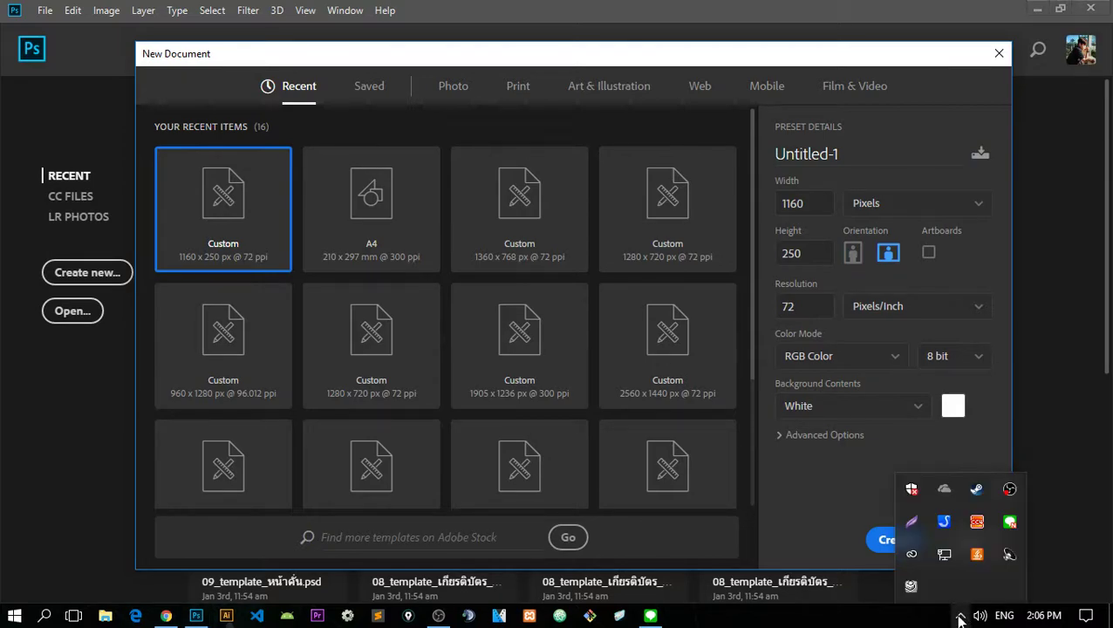
pyautogui.click(961, 615)
pyautogui.scroll(-1, 522, 340)
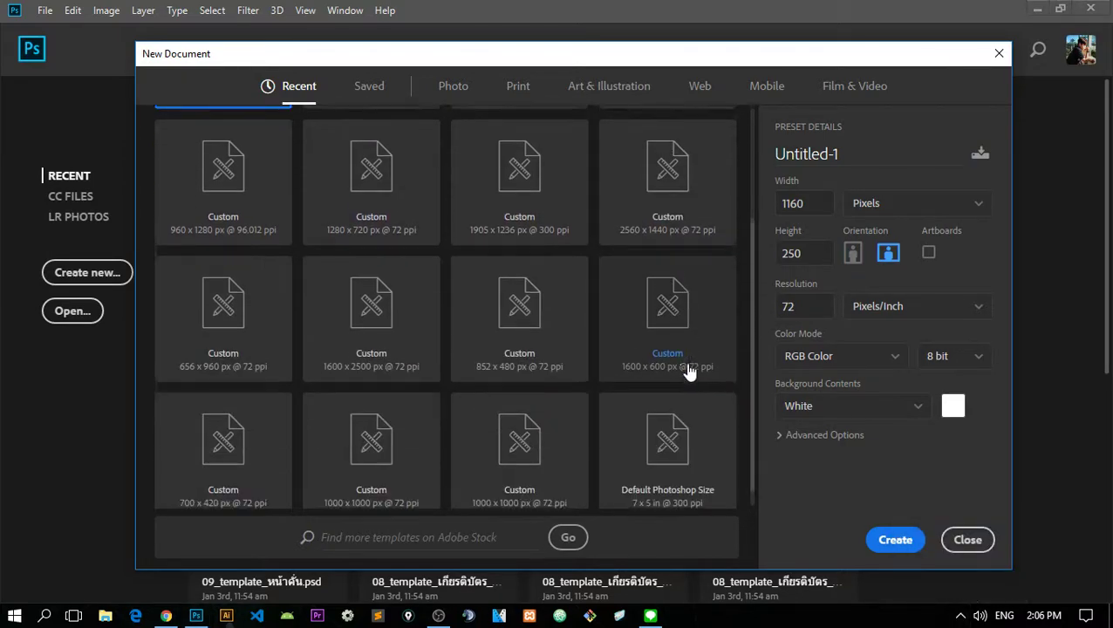
pyautogui.scroll(1, 668, 332)
pyautogui.scroll(-2, 667, 331)
pyautogui.scroll(2, 623, 273)
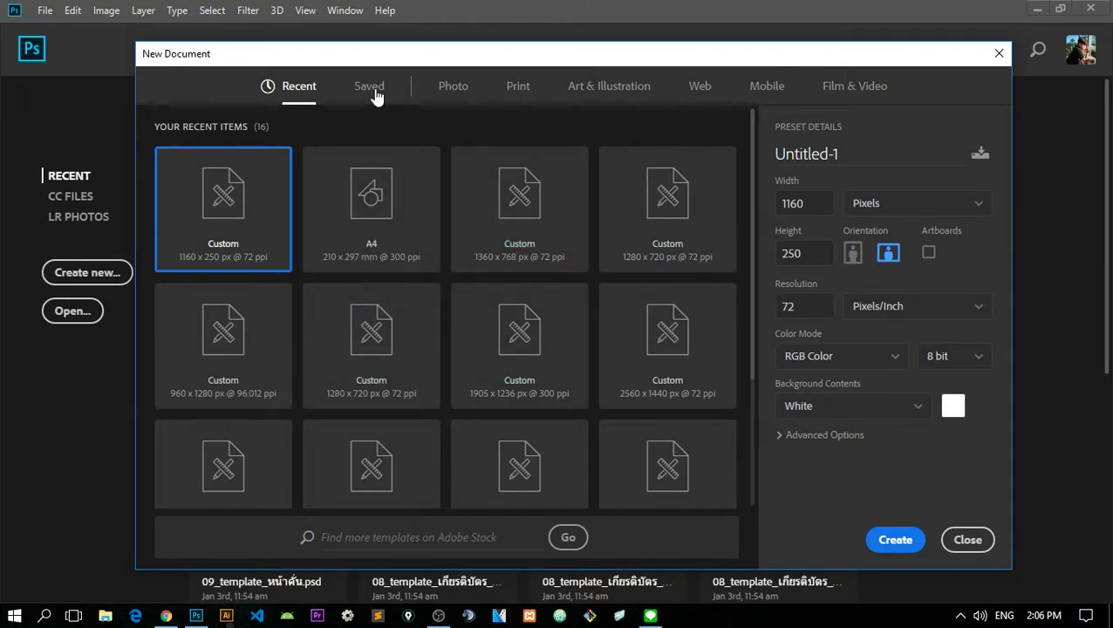
# - Create a document 1170 pixels wide by 1500 pixels tall
pyautogui.click(899, 203)
pyautogui.click(870, 226)
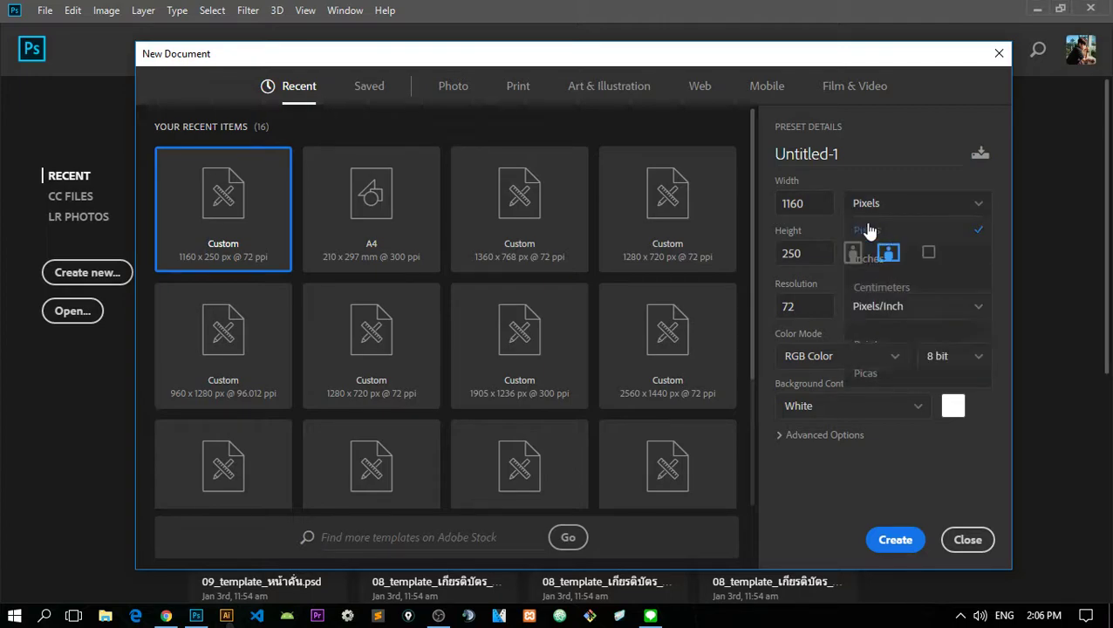
pyautogui.doubleClick(814, 203)
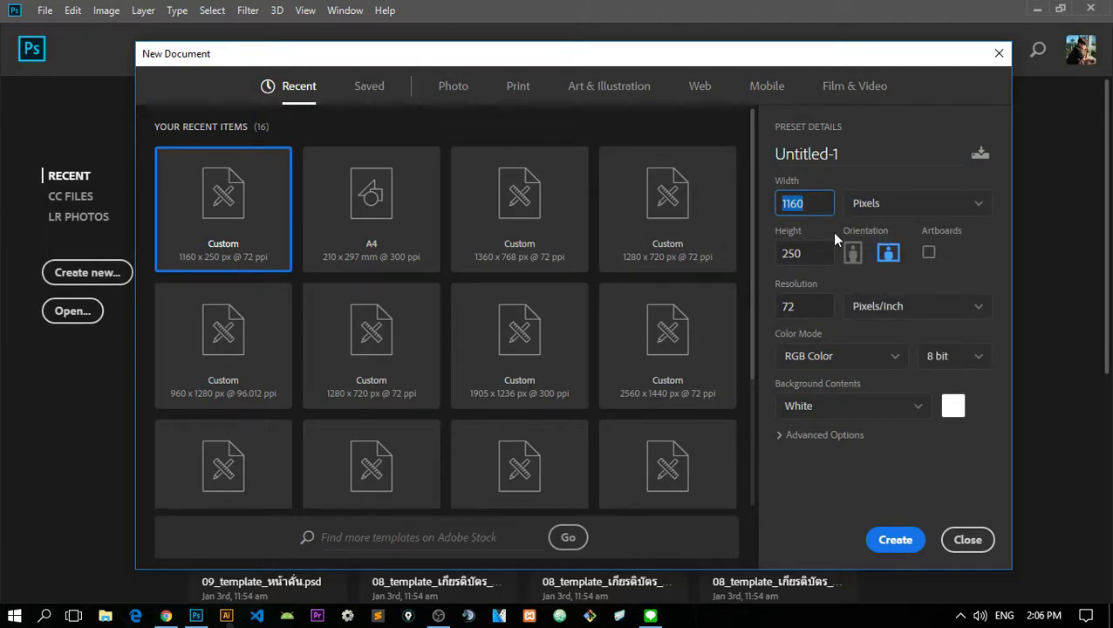
pyautogui.write('1170')
pyautogui.click(818, 200)
pyautogui.doubleClick(820, 248)
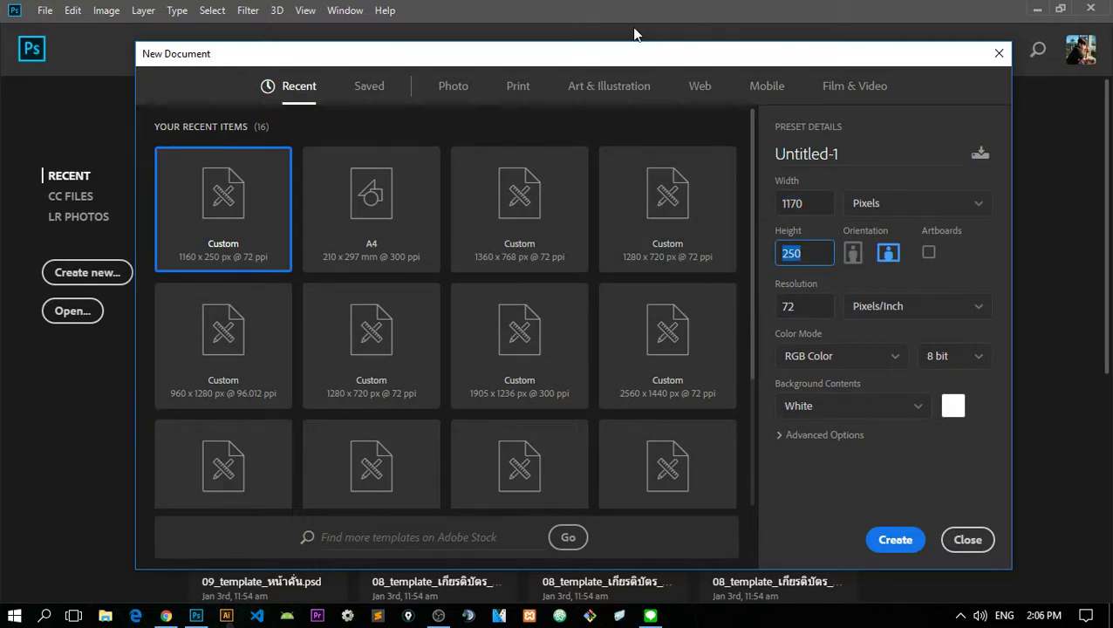
pyautogui.write('1500')
pyautogui.click(894, 541)
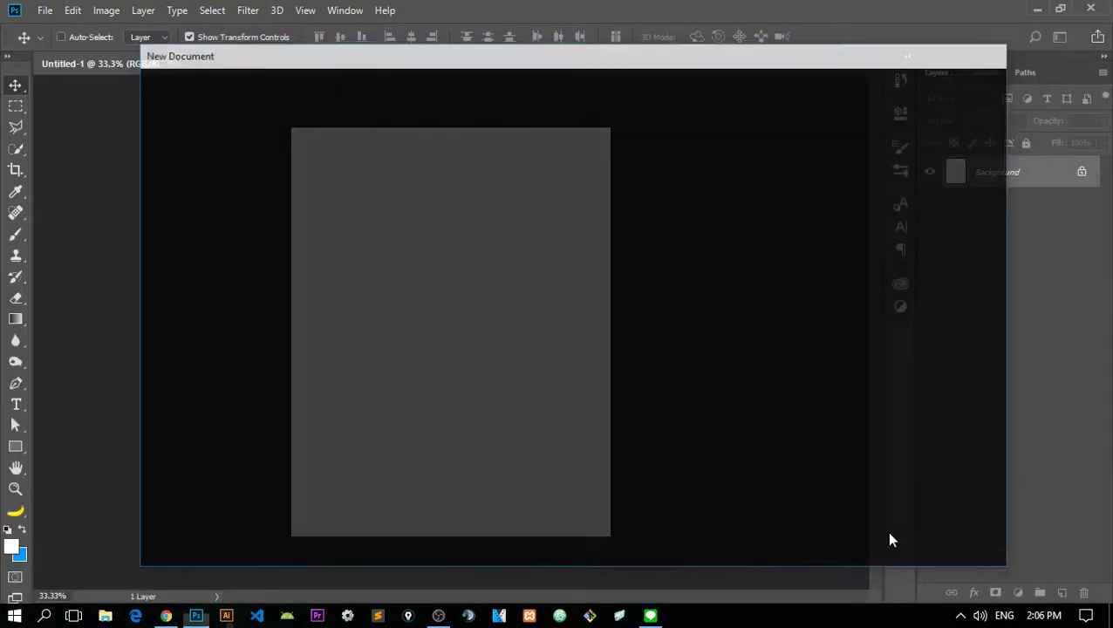
# - Check the canvas size (Ctrl+Alt+C) without changing it, and navigate around the page
pyautogui.scroll(3, 513, 188)
pyautogui.scroll(2, 417, 173)
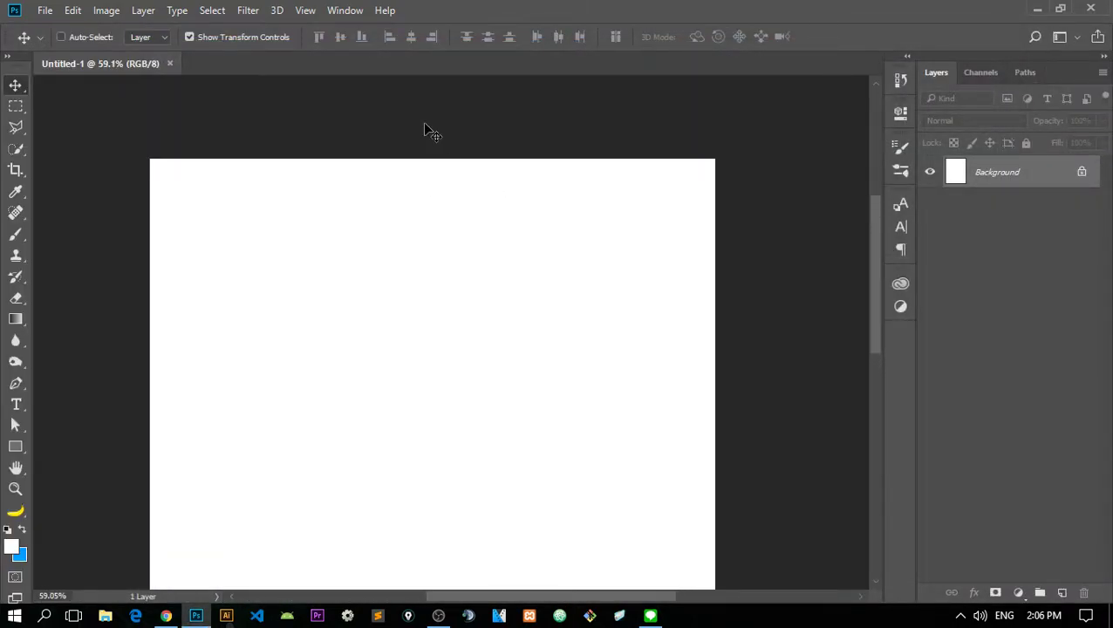
pyautogui.scroll(-2, 425, 129)
pyautogui.hotkey('ctrl', 'alt', 'c')
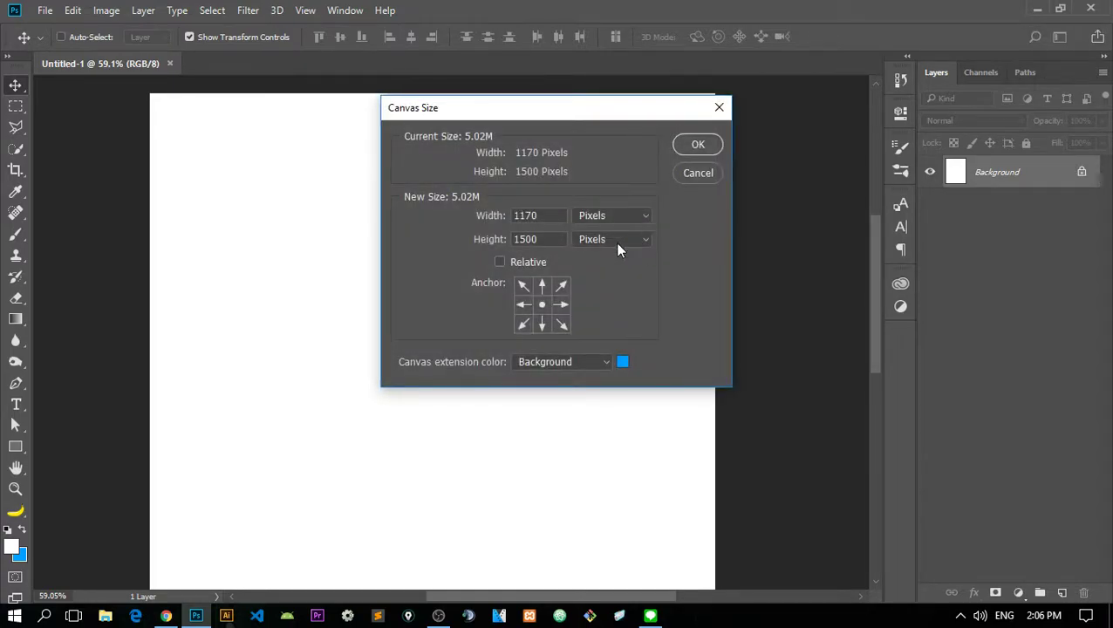
pyautogui.click(698, 173)
pyautogui.scroll(-2, 613, 298)
pyautogui.scroll(1, 534, 361)
pyautogui.scroll(2, 480, 341)
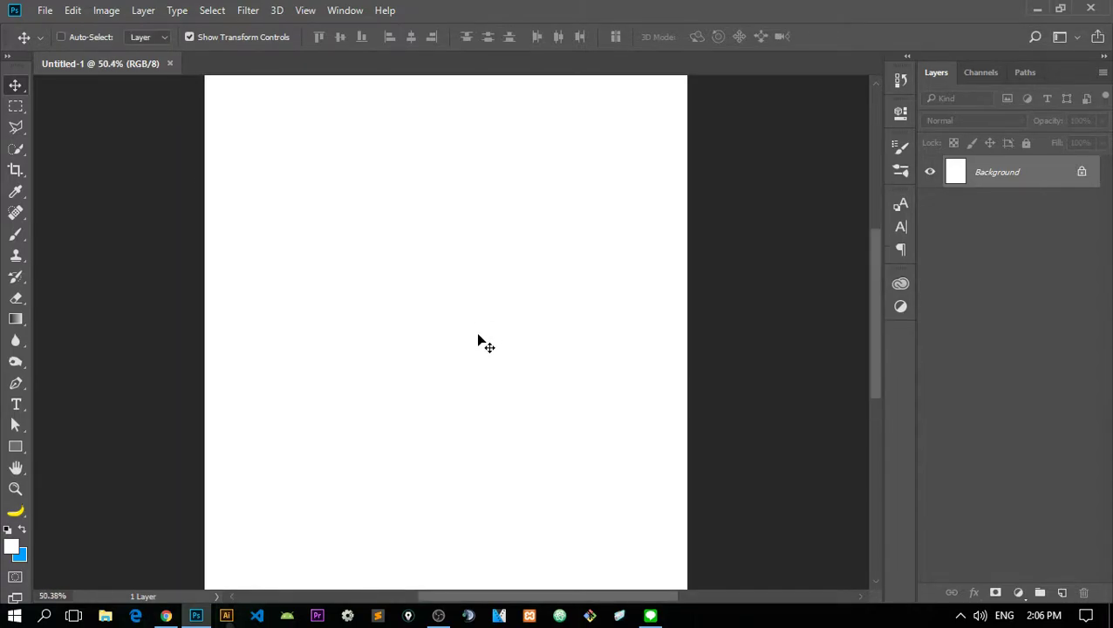
pyautogui.scroll(2, 502, 309)
pyautogui.scroll(-2, 515, 279)
pyautogui.scroll(1, 506, 210)
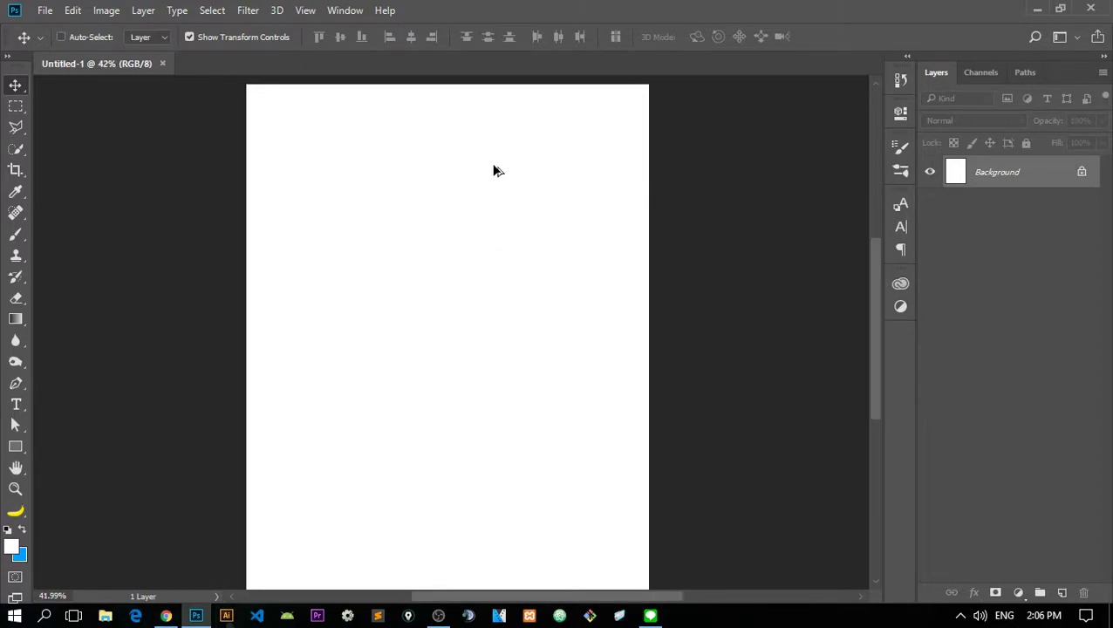
pyautogui.scroll(3, 490, 227)
pyautogui.scroll(2, 401, 271)
pyautogui.scroll(1, 139, 183)
pyautogui.scroll(-3, 262, 188)
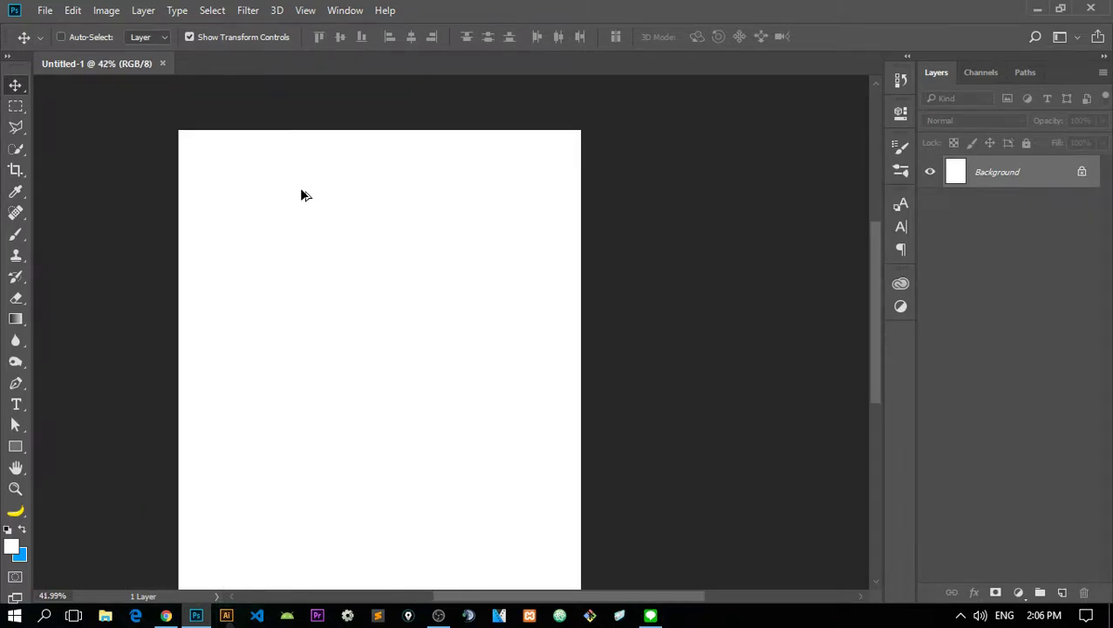
pyautogui.scroll(1, 437, 161)
pyautogui.scroll(1, 663, 186)
pyautogui.hscroll(2, 521, 149)
pyautogui.hscroll(-1, 443, 141)
pyautogui.scroll(2, 443, 141)
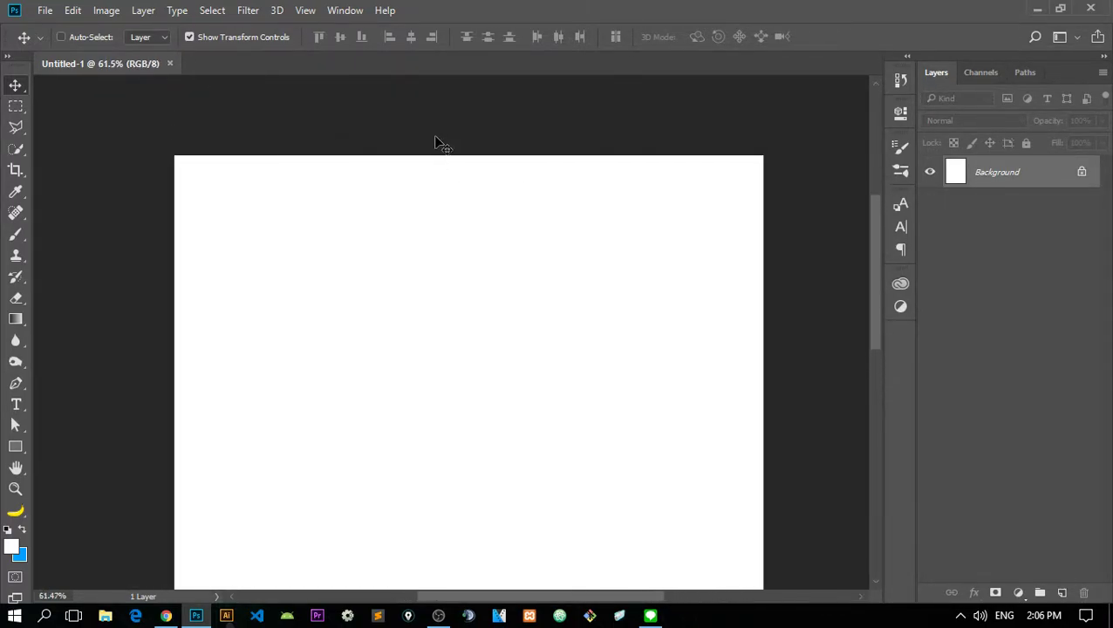
pyautogui.scroll(1, 251, 123)
# - Show rulers and place a horizontal guide about 78 px below the page top
pyautogui.hotkey('ctrl', 'r')
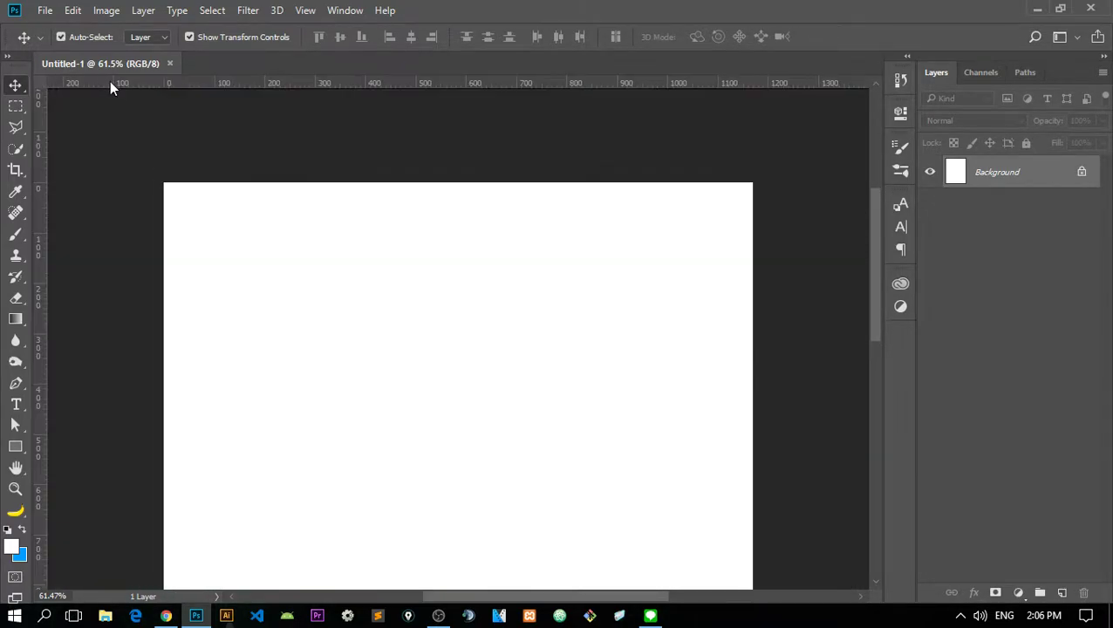
pyautogui.moveTo(118, 80)
pyautogui.mouseDown()
pyautogui.moveTo(120, 229)
pyautogui.moveTo(121, 212)
pyautogui.mouseUp()
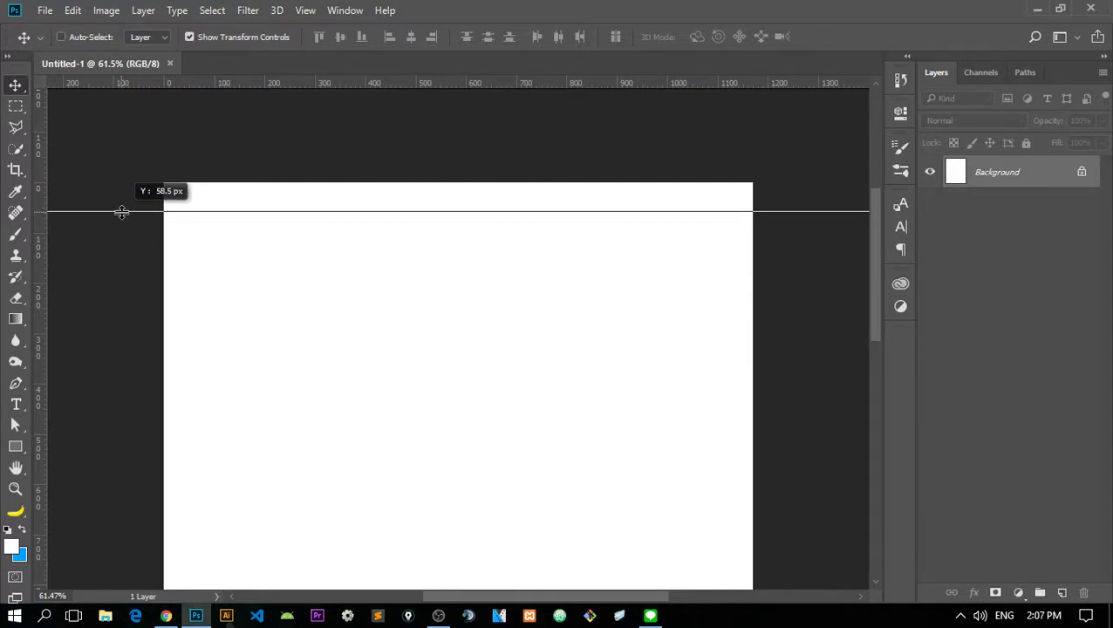
pyautogui.moveTo(121, 212); pyautogui.dragTo(119, 222)
pyautogui.scroll(-3, 428, 276)
pyautogui.scroll(4, 417, 166)
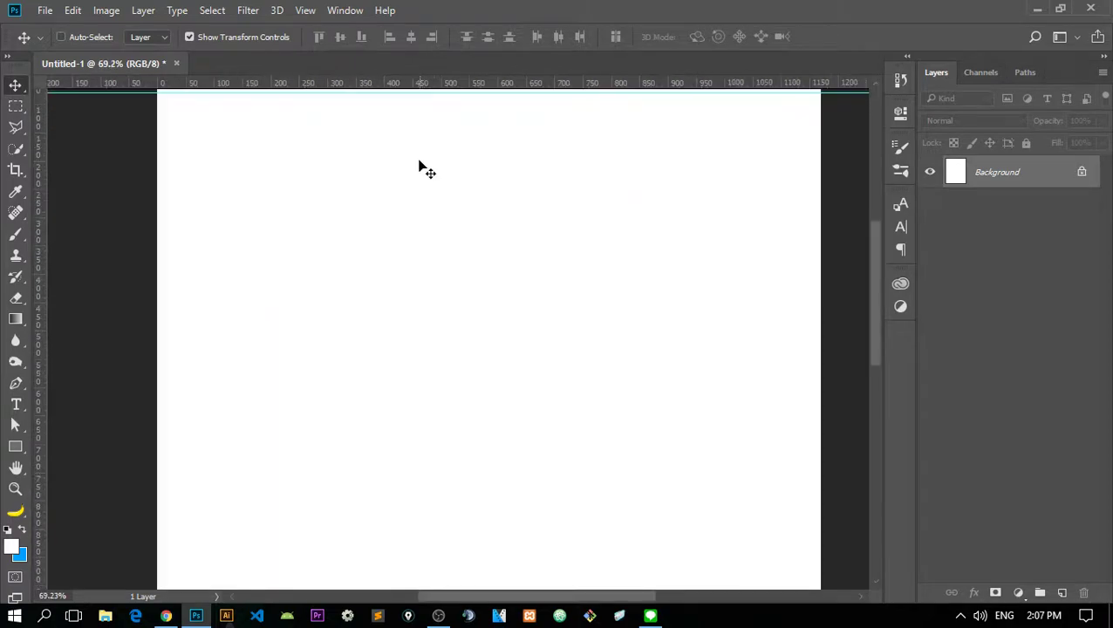
pyautogui.scroll(2, 415, 281)
pyautogui.scroll(-1, 388, 280)
pyautogui.scroll(1, 390, 252)
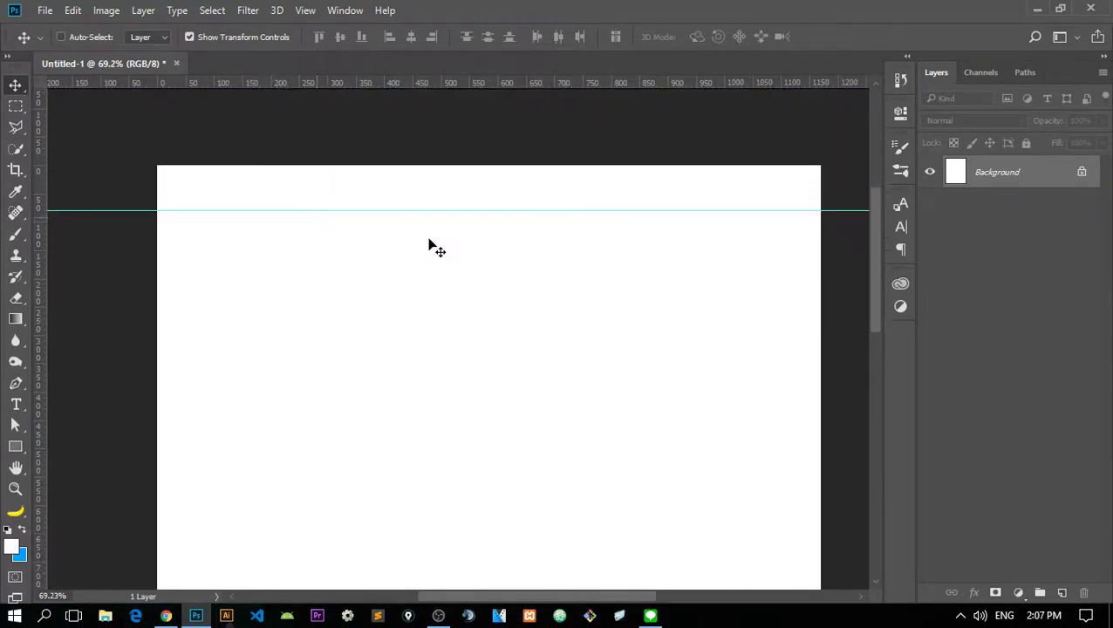
pyautogui.scroll(-2, 430, 246)
pyautogui.scroll(1, 459, 288)
pyautogui.scroll(1, 462, 262)
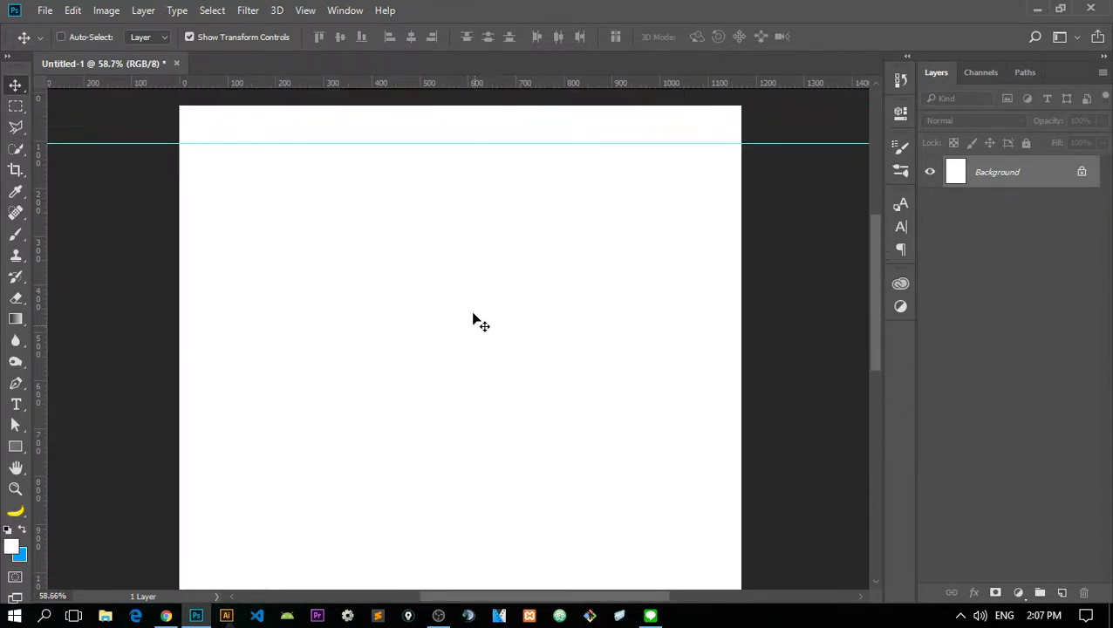
pyautogui.scroll(1, 477, 320)
pyautogui.scroll(-1, 437, 279)
pyautogui.scroll(2, 415, 252)
pyautogui.scroll(-1, 467, 275)
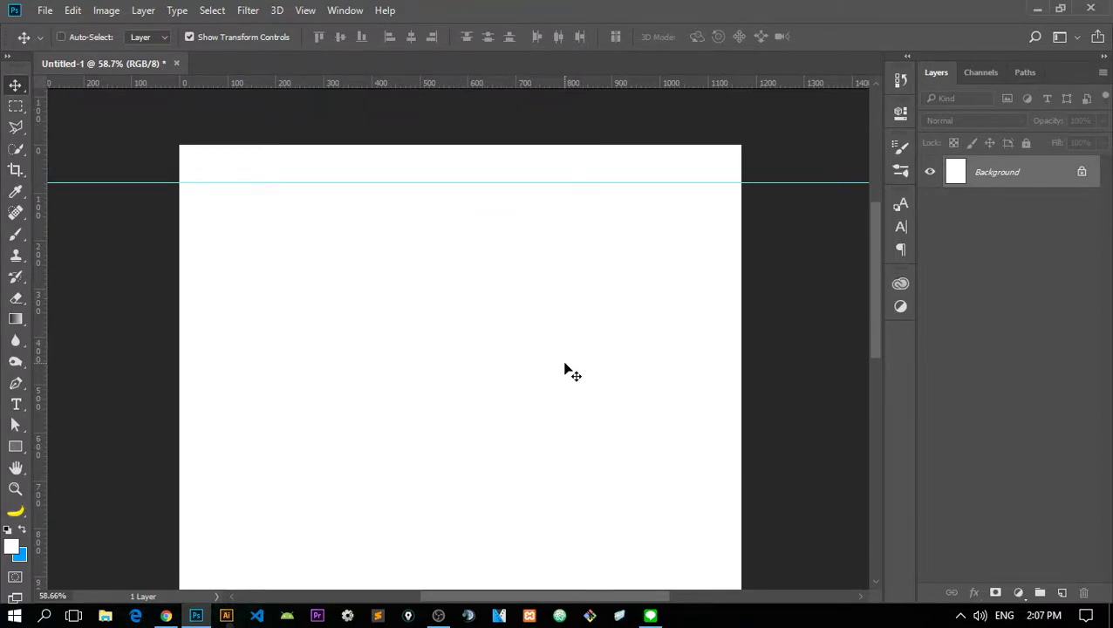
pyautogui.scroll(-3, 567, 376)
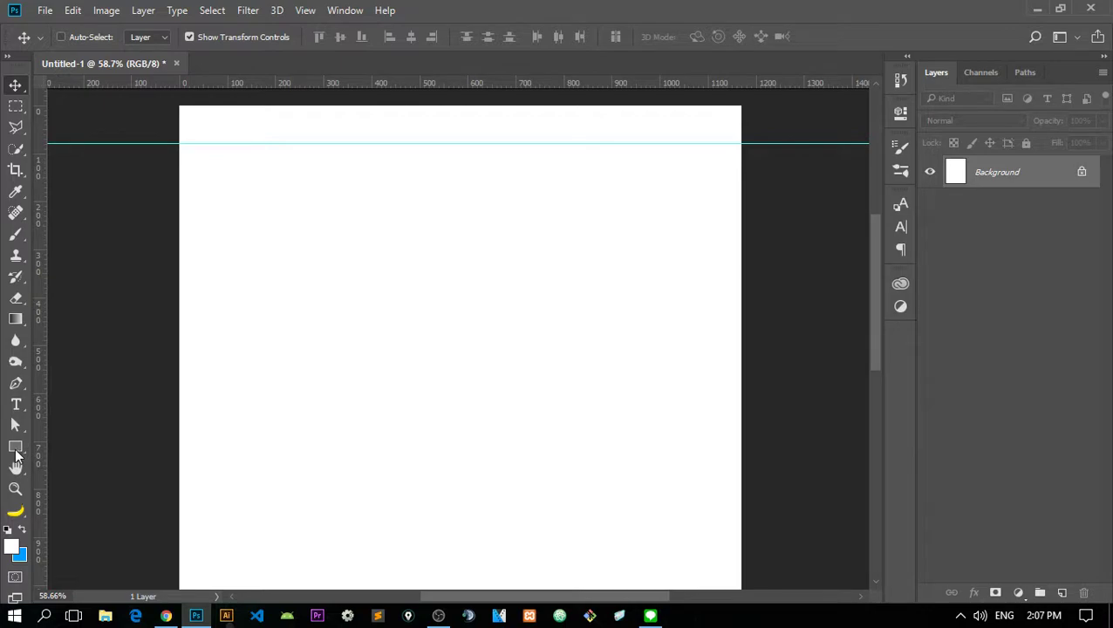
# - Draw a black square on the page with the Rectangle tool
pyautogui.moveTo(15, 447); pyautogui.dragTo(83, 447)
pyautogui.scroll(-5, 384, 254)
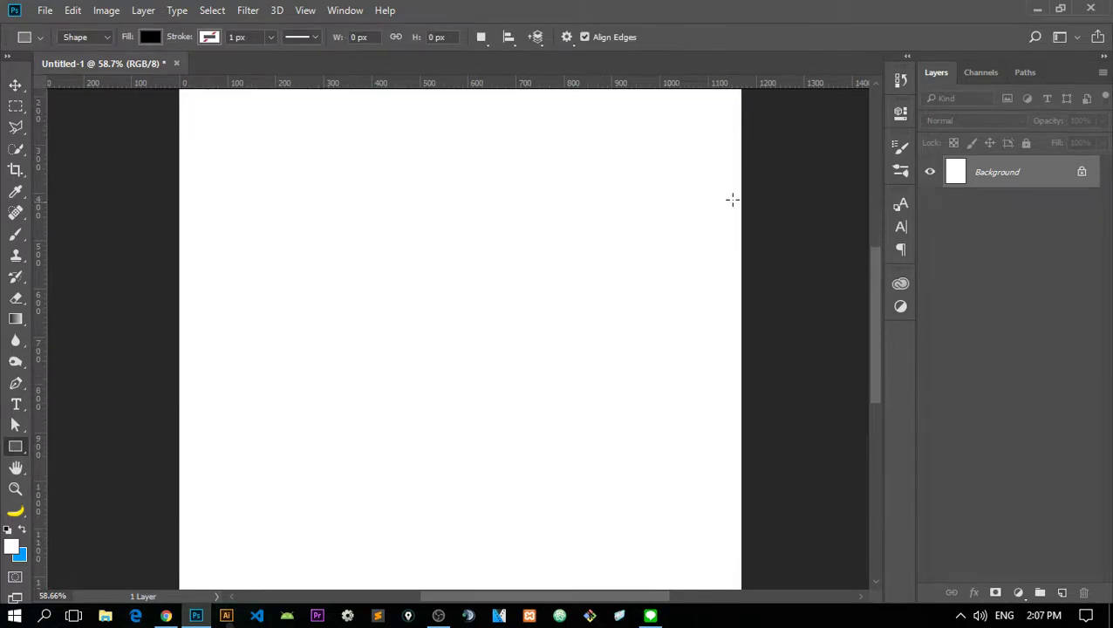
pyautogui.moveTo(880, 312); pyautogui.dragTo(886, 272)
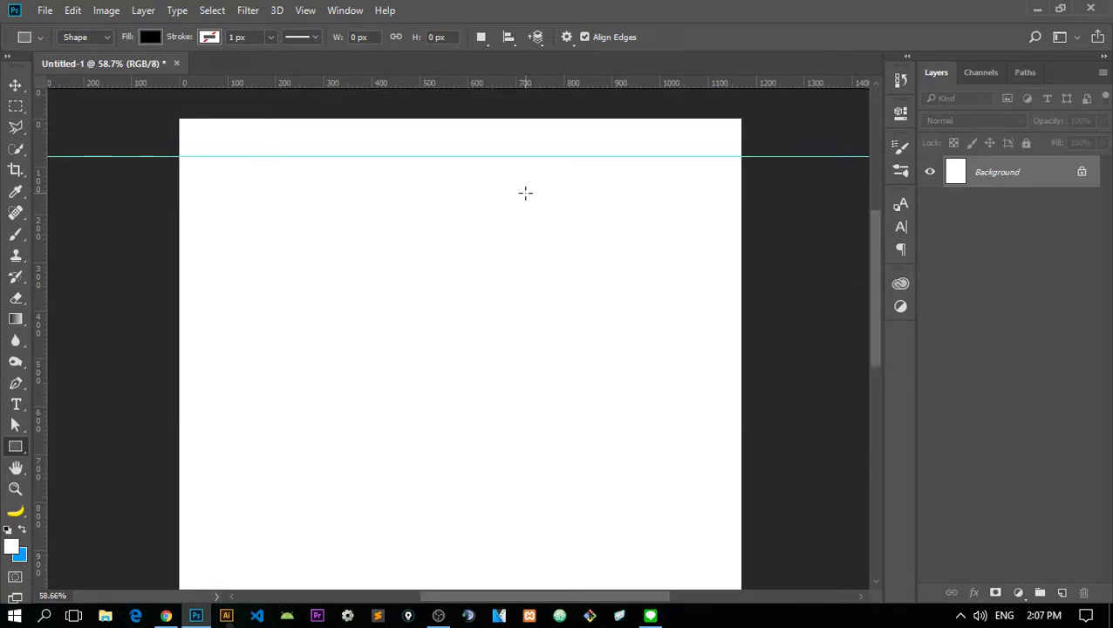
pyautogui.scroll(-2, 535, 339)
pyautogui.scroll(-1, 252, 332)
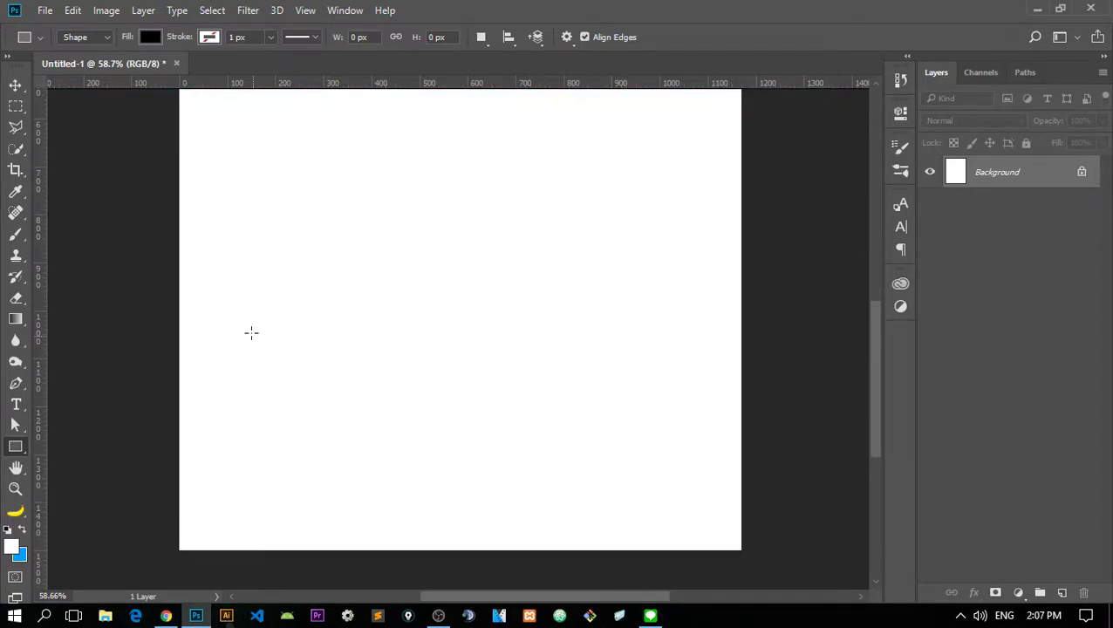
pyautogui.moveTo(190, 243)
pyautogui.mouseDown()
pyautogui.moveTo(338, 373)
pyautogui.moveTo(328, 362)
pyautogui.mouseUp()
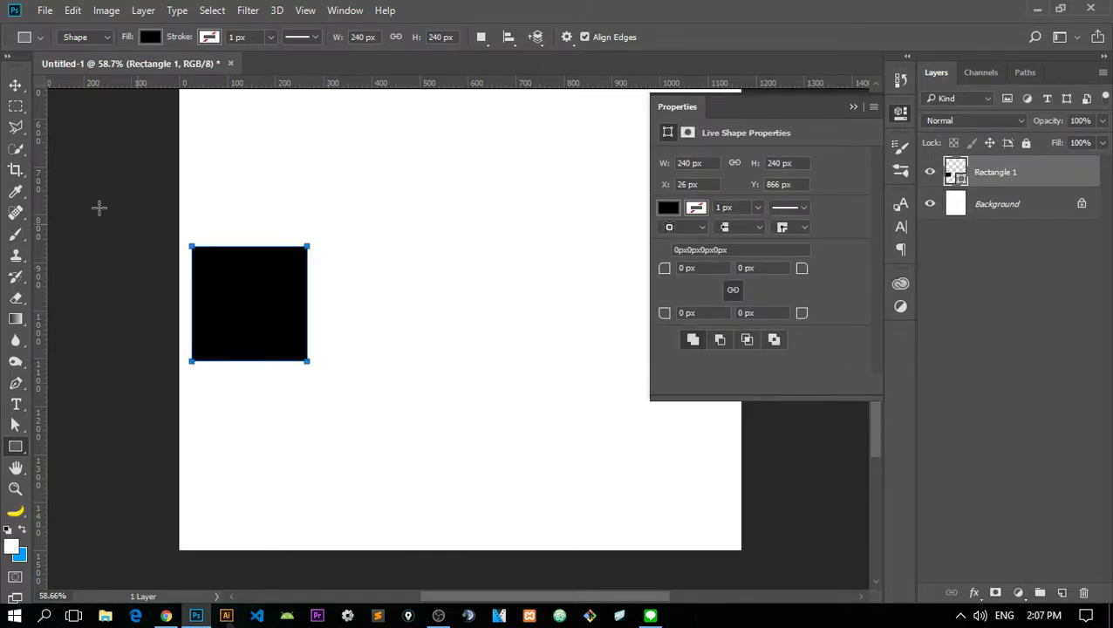
# - Move the black square to the page's left edge and close the shape Properties panel
pyautogui.click(16, 84)
pyautogui.moveTo(269, 291)
pyautogui.mouseDown()
pyautogui.moveTo(256, 288)
pyautogui.moveTo(383, 297)
pyautogui.moveTo(637, 284)
pyautogui.mouseUp()
pyautogui.click(854, 108)
pyautogui.hscroll(2, 539, 289)
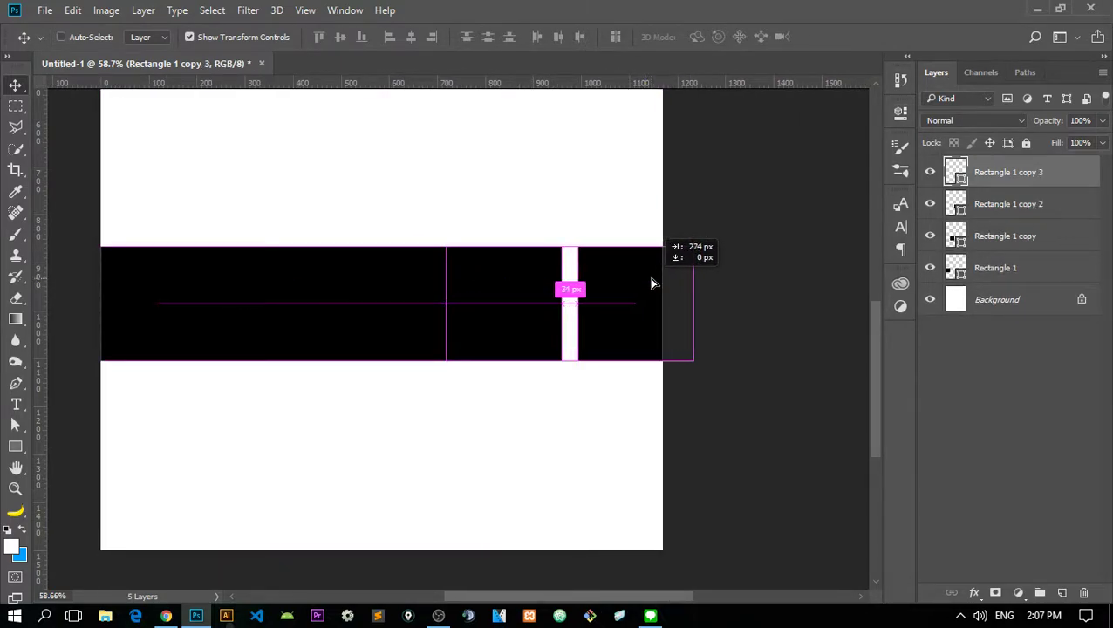
pyautogui.scroll(1, 617, 358)
pyautogui.hscroll(-2, 642, 392)
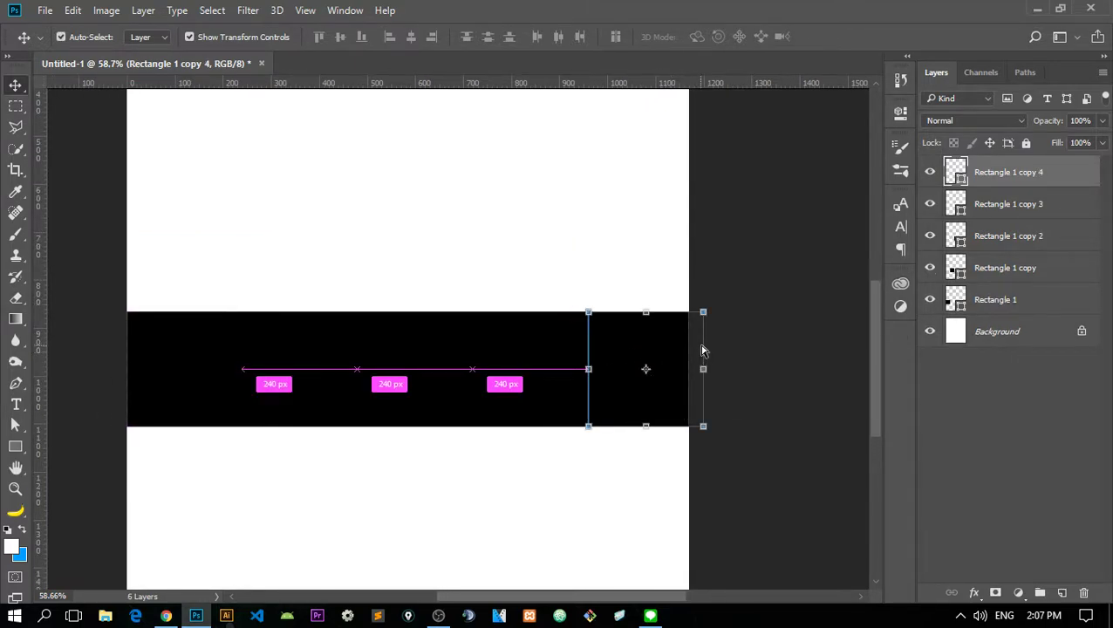
pyautogui.hscroll(-1, 641, 392)
pyautogui.scroll(1, 642, 393)
pyautogui.scroll(-2, 622, 290)
pyautogui.scroll(-2, 622, 290)
pyautogui.scroll(3, 646, 310)
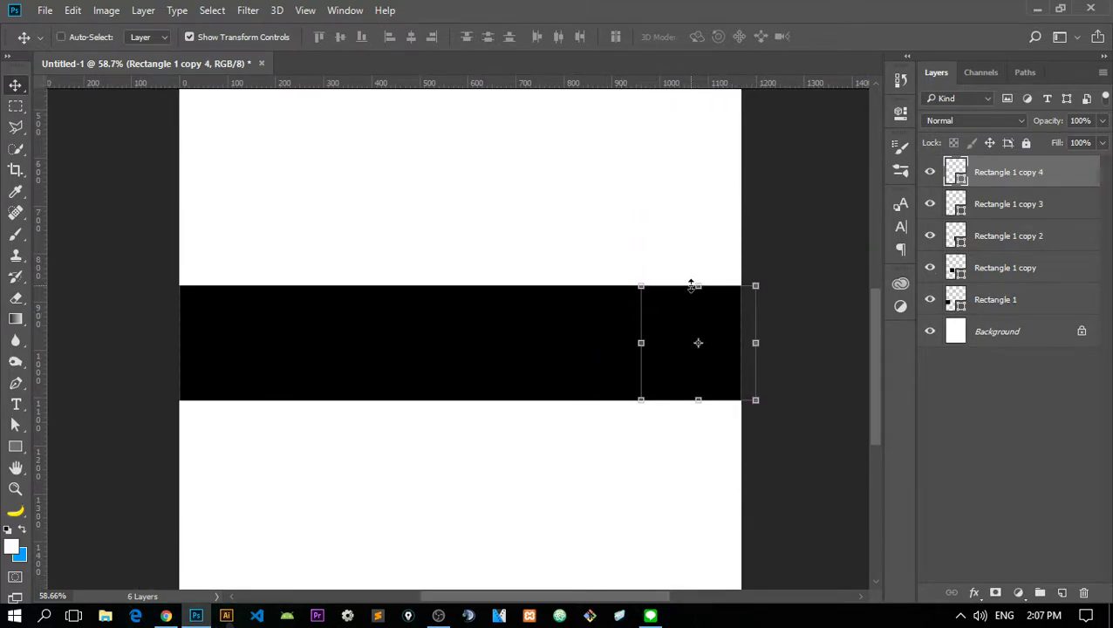
pyautogui.scroll(-1, 695, 349)
pyautogui.scroll(2, 742, 376)
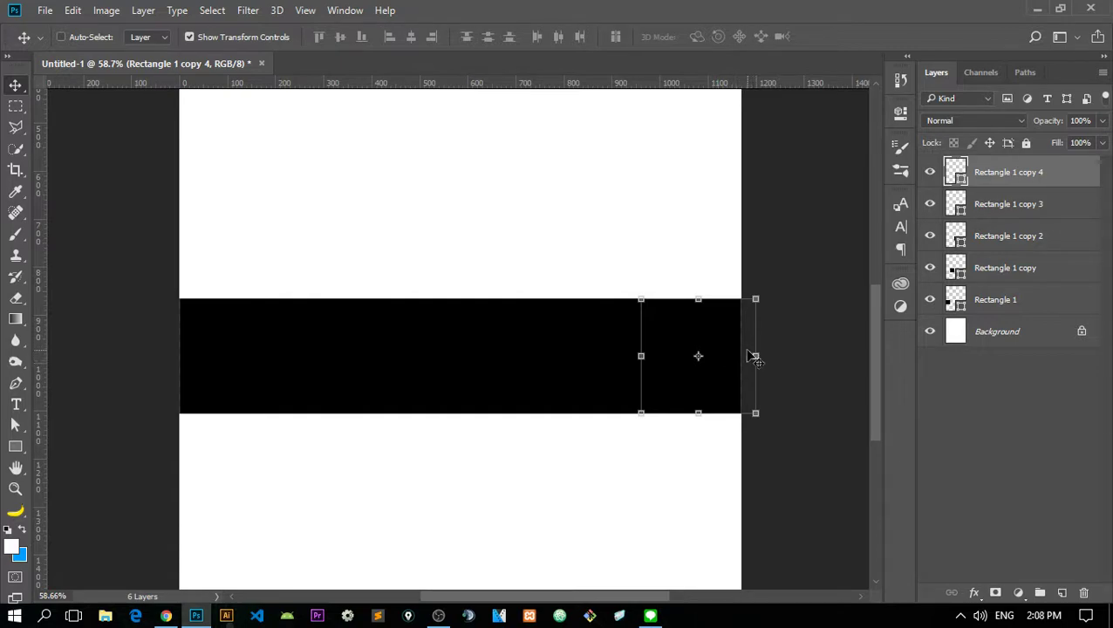
pyautogui.scroll(2, 753, 274)
# - Widen the canvas to 1300 px with the Crop tool
pyautogui.press('c')
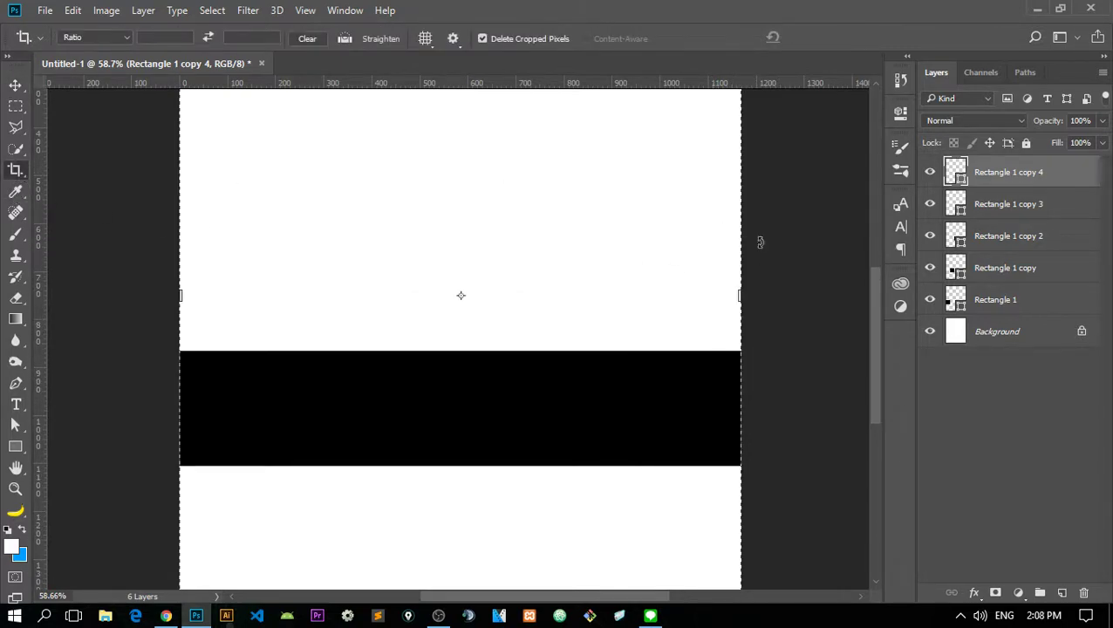
pyautogui.moveTo(738, 294); pyautogui.dragTo(773, 289)
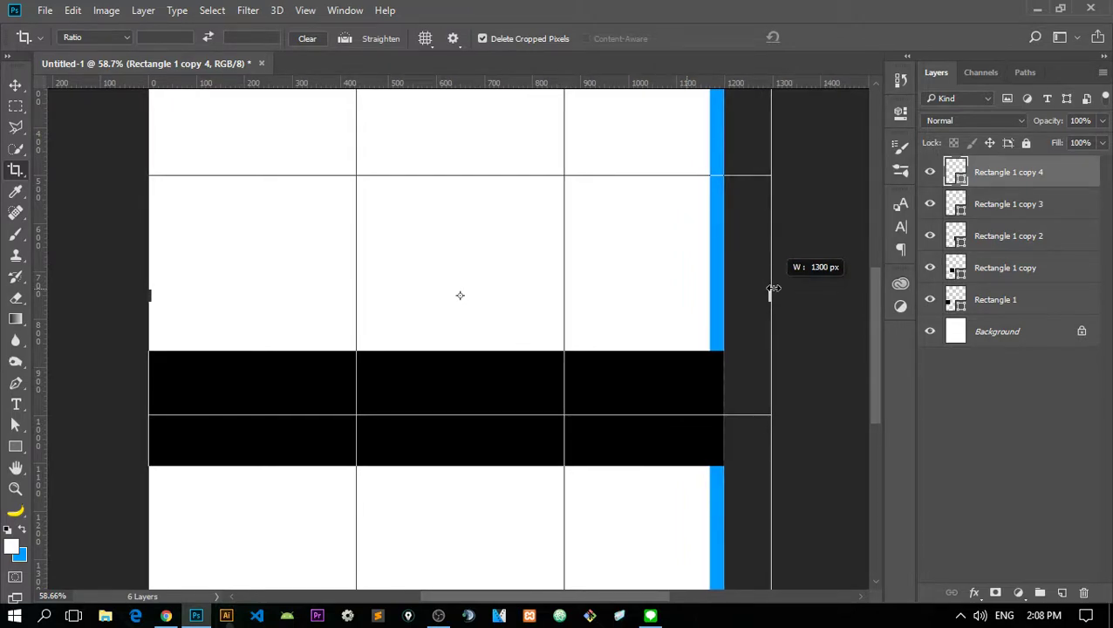
pyautogui.moveTo(773, 290); pyautogui.dragTo(773, 290)
pyautogui.press('Return')
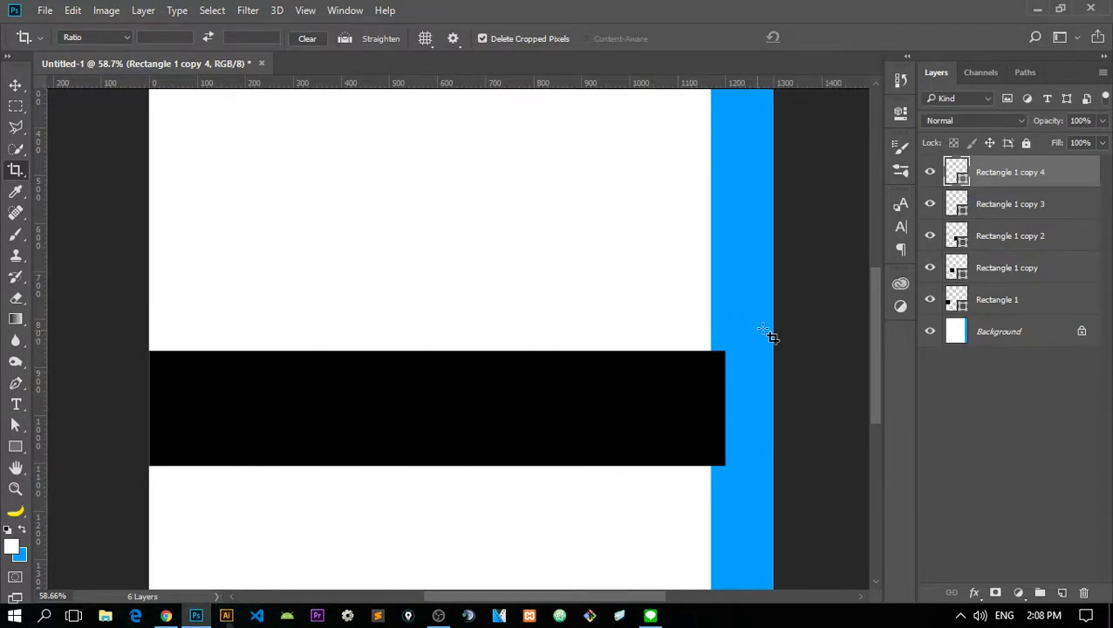
# - Convert Background to Layer 0 and raise its Lightness to +100 to whiten the new strip
pyautogui.doubleClick(1052, 336)
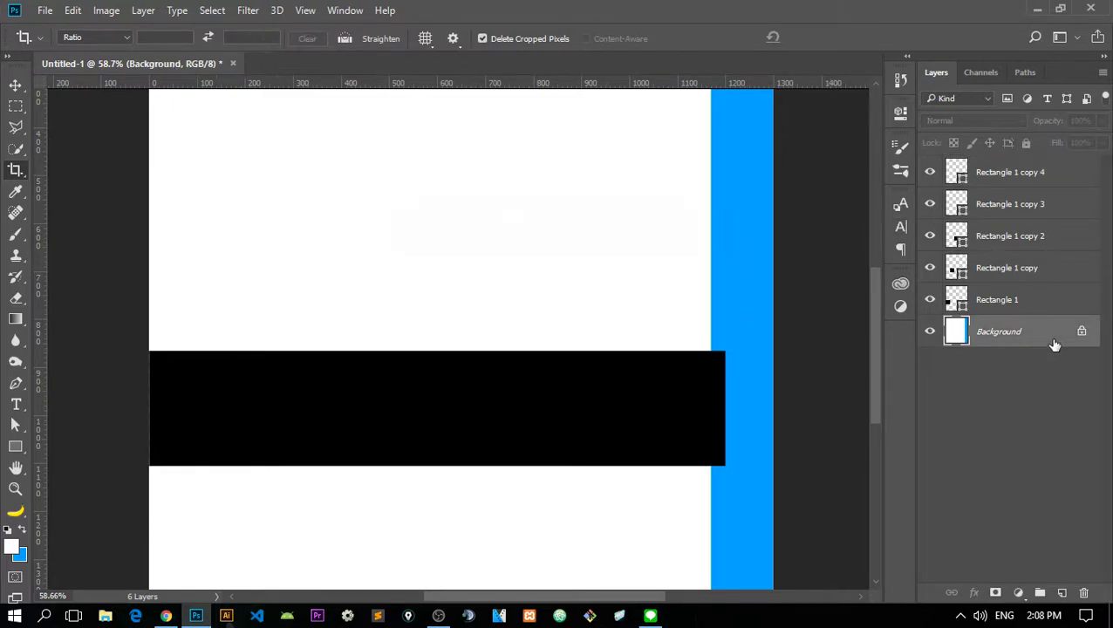
pyautogui.press('Return')
pyautogui.doubleClick(1068, 332)
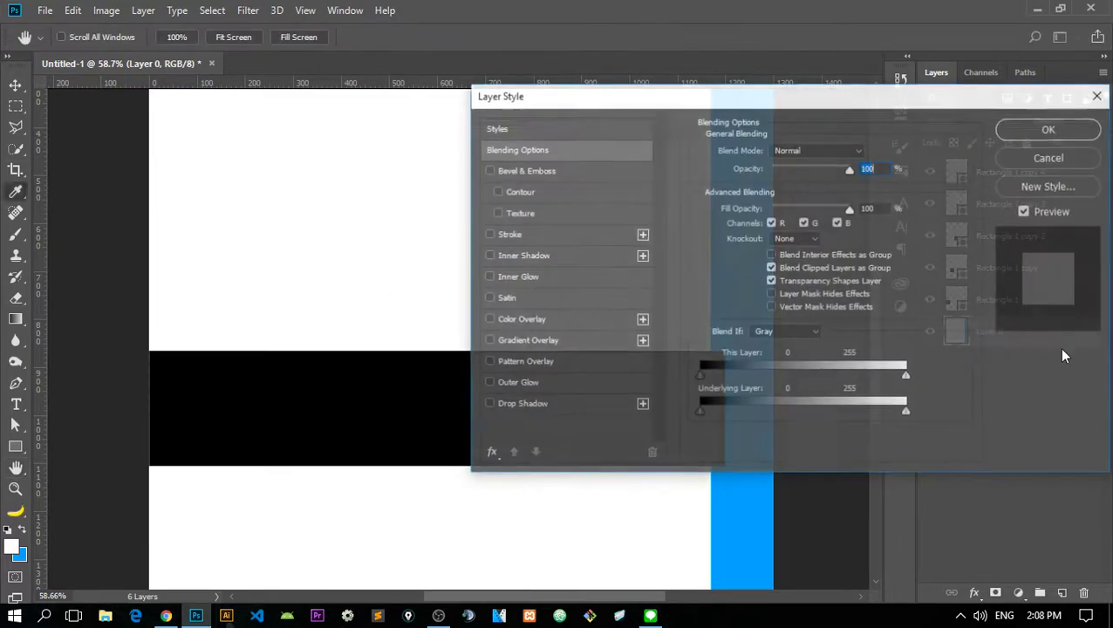
pyautogui.press('Escape')
pyautogui.hotkey('ctrl', 'u')
pyautogui.moveTo(809, 268); pyautogui.dragTo(1001, 262)
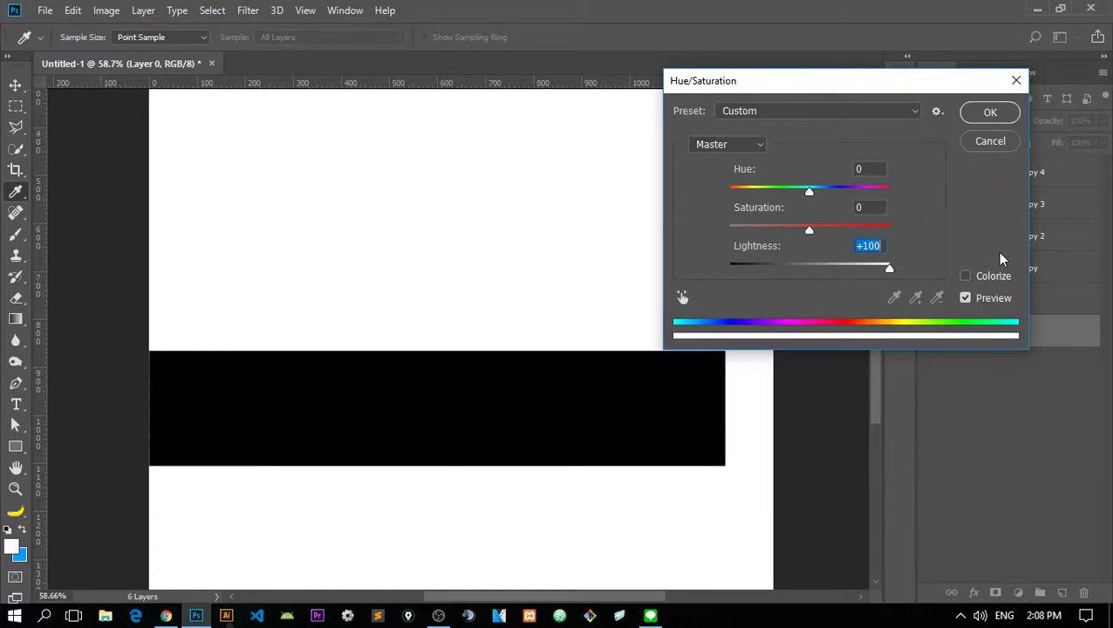
pyautogui.click(990, 112)
pyautogui.click(1030, 173)
pyautogui.press('v')
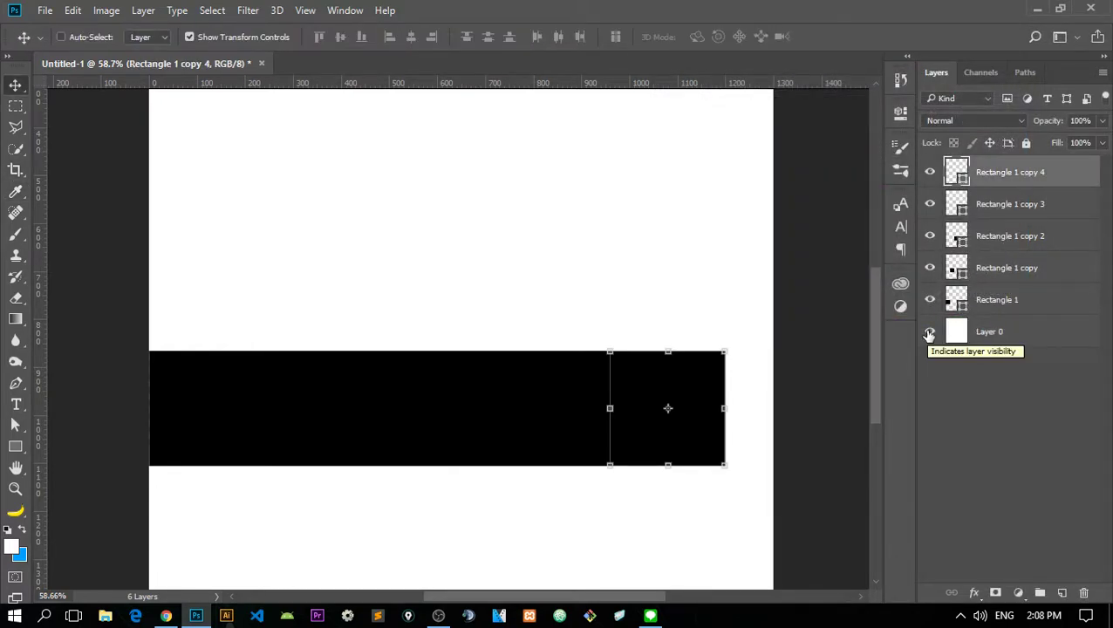
# - Nudge Rectangle 1 copy 4, copy 3, copy 2 and copy right with Shift+Right to open gaps
pyautogui.hotkey('shift', 'Right')
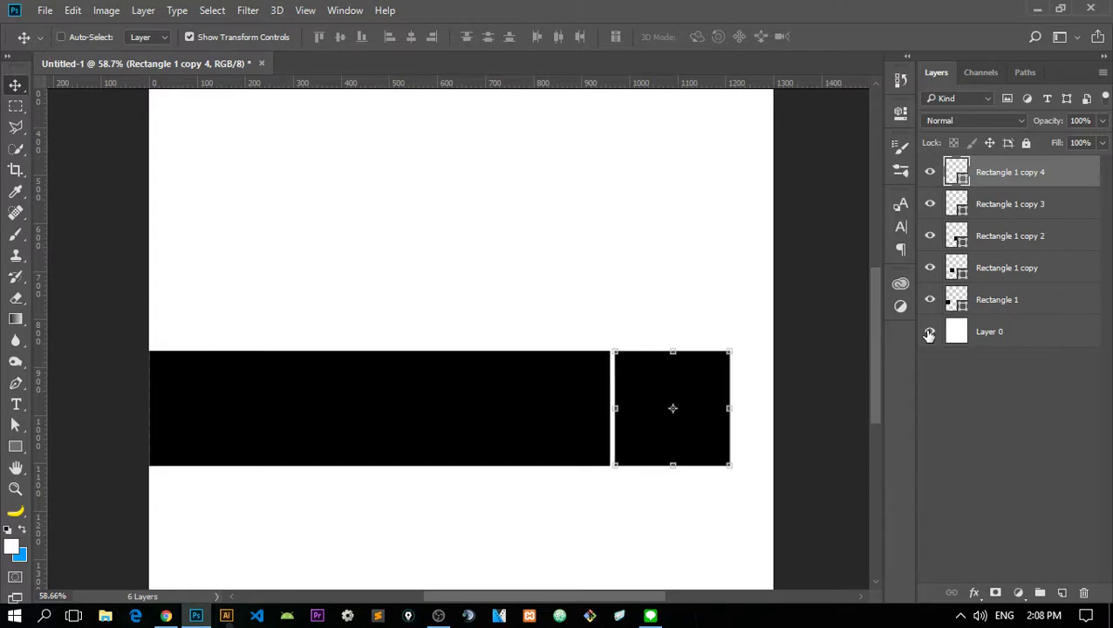
pyautogui.keyDown('shift'); pyautogui.click(1029, 304); pyautogui.keyUp('shift')
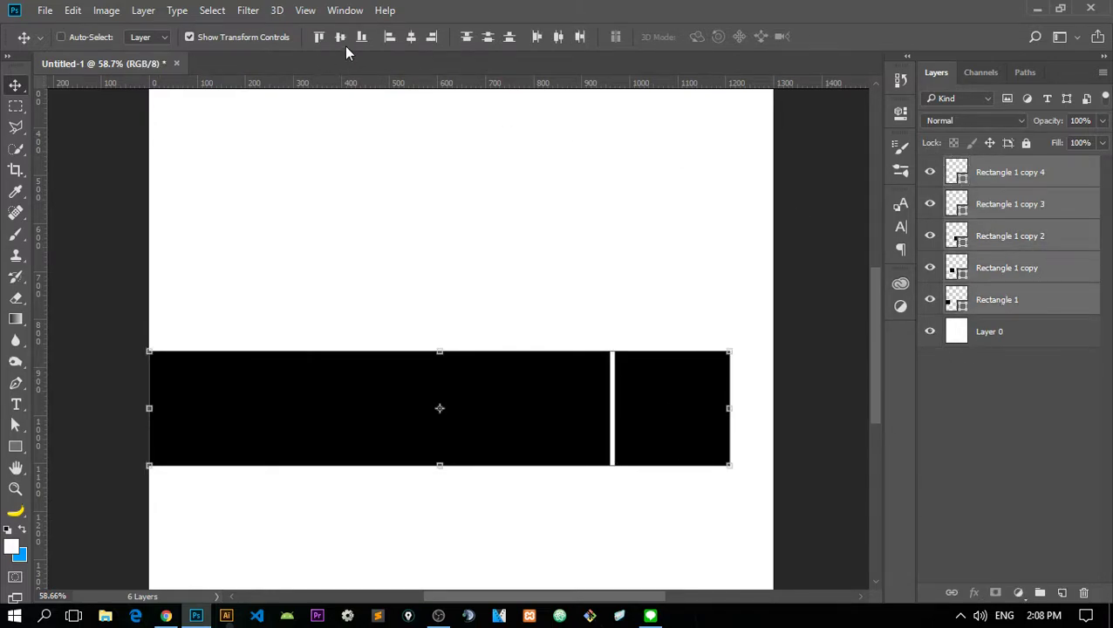
pyautogui.click(1016, 179)
pyautogui.click(1023, 209)
pyautogui.hotkey('shift', 'Right')
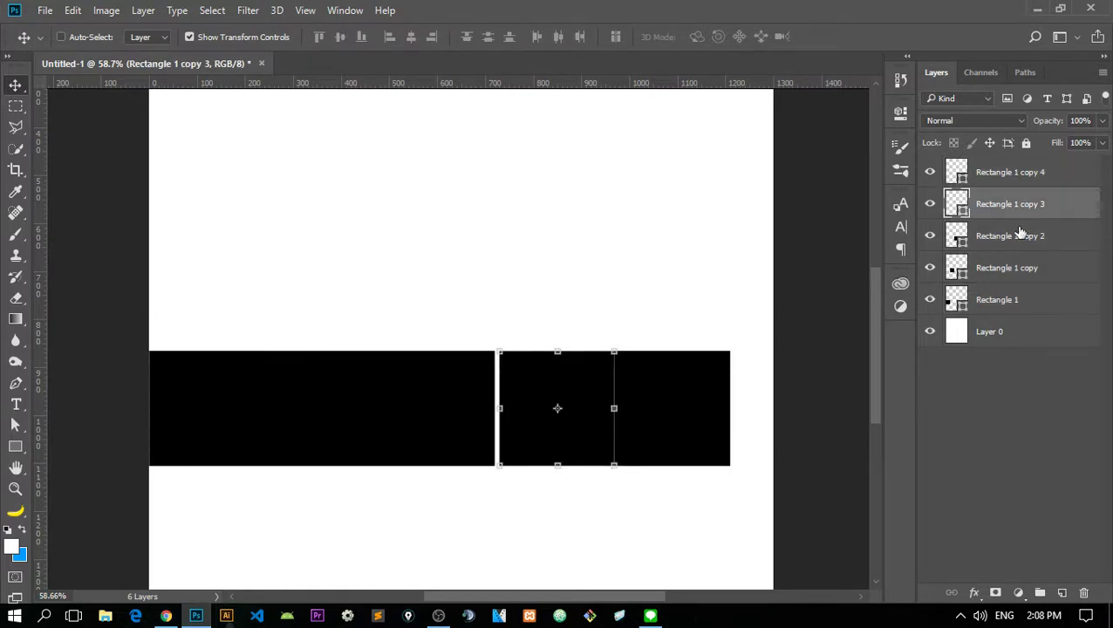
pyautogui.click(1020, 236)
pyautogui.hotkey('shift', 'Right')
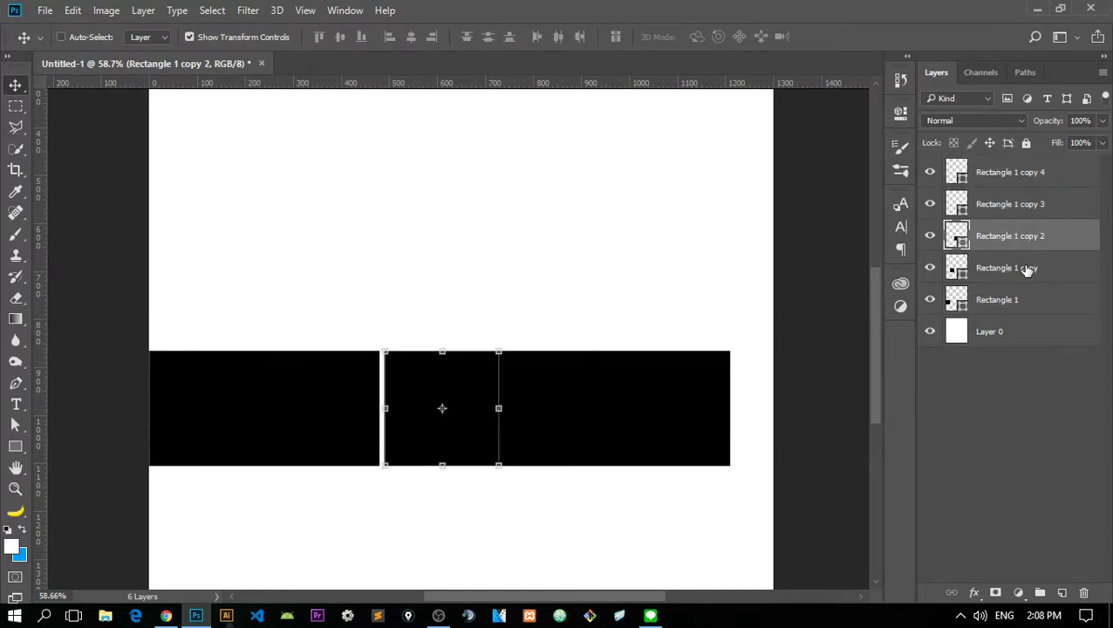
pyautogui.click(1028, 271)
pyautogui.hotkey('shift', 'Right')
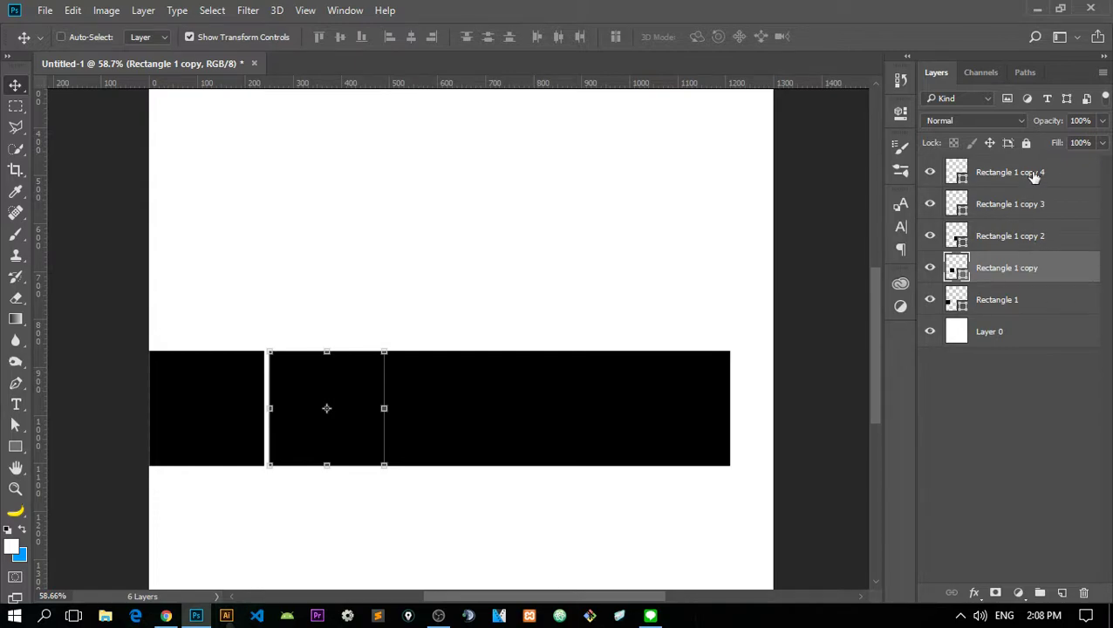
# - Nudge copies 4, 3 and 2 further right until the white gaps between squares are even
pyautogui.click(1034, 176)
pyautogui.hotkey('shift', 'Right')
pyautogui.click(1048, 199)
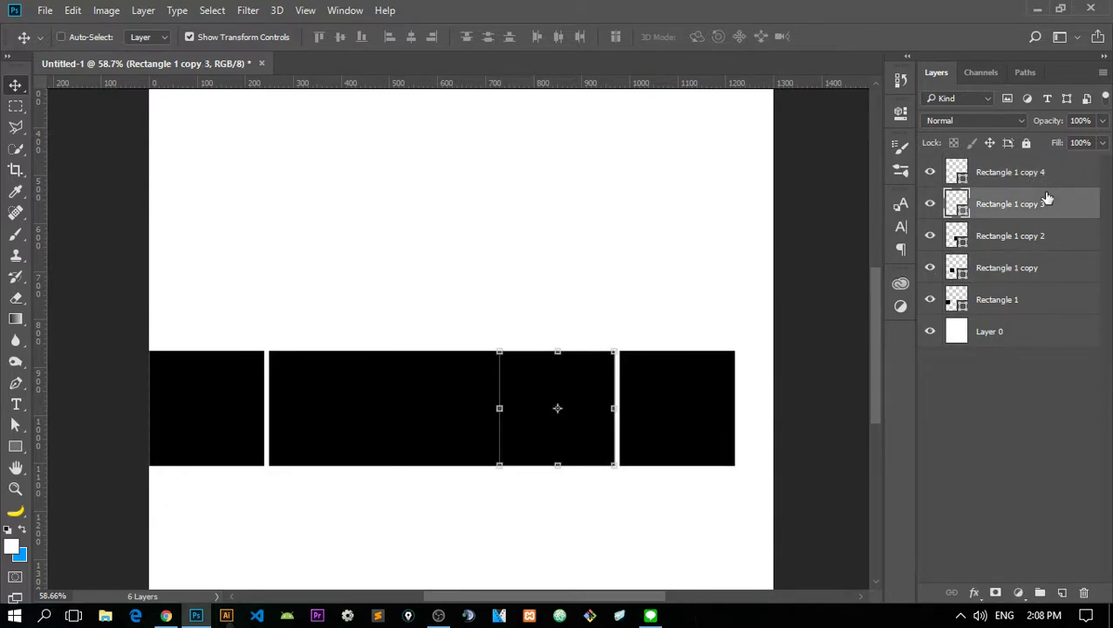
pyautogui.hotkey('shift', 'Right')
pyautogui.click(1025, 238)
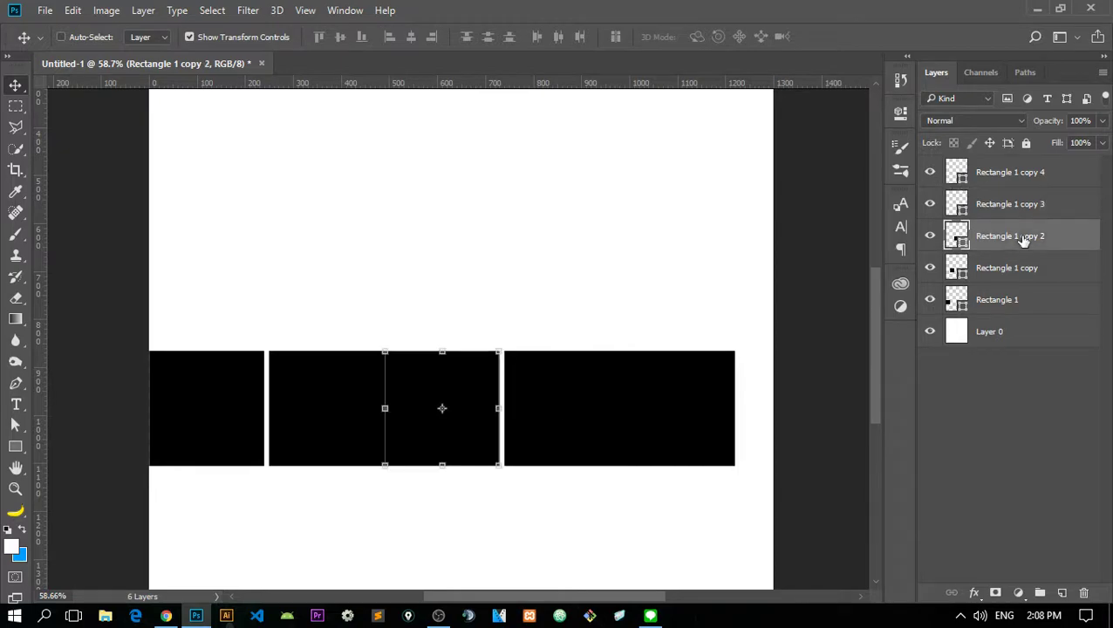
pyautogui.hotkey('shift', 'Right')
pyautogui.click(1077, 275)
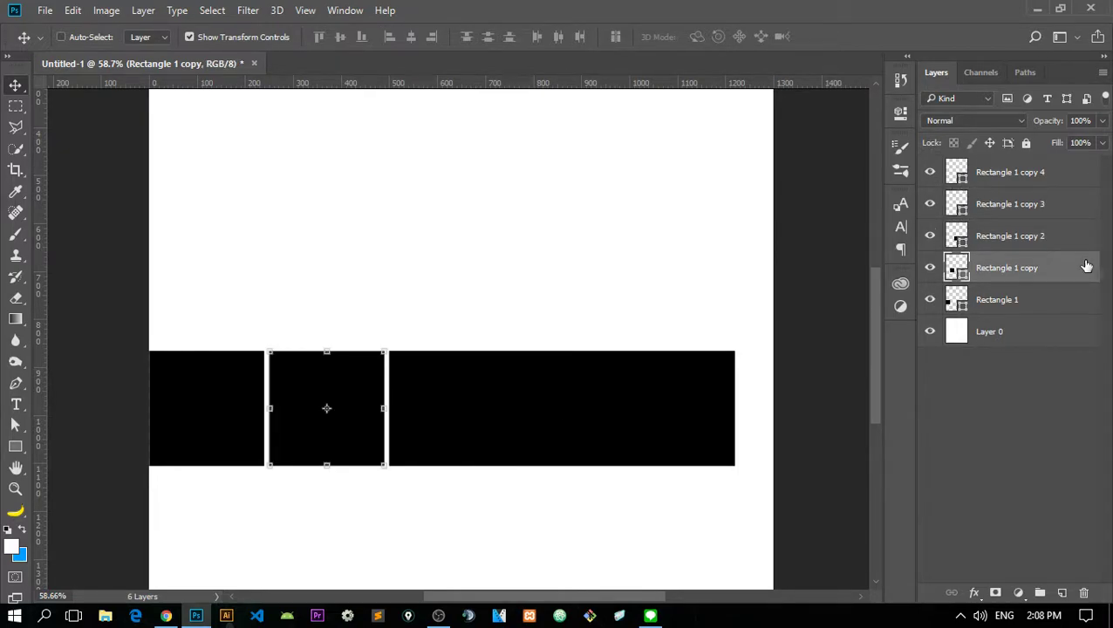
pyautogui.click(1081, 242)
pyautogui.click(1057, 206)
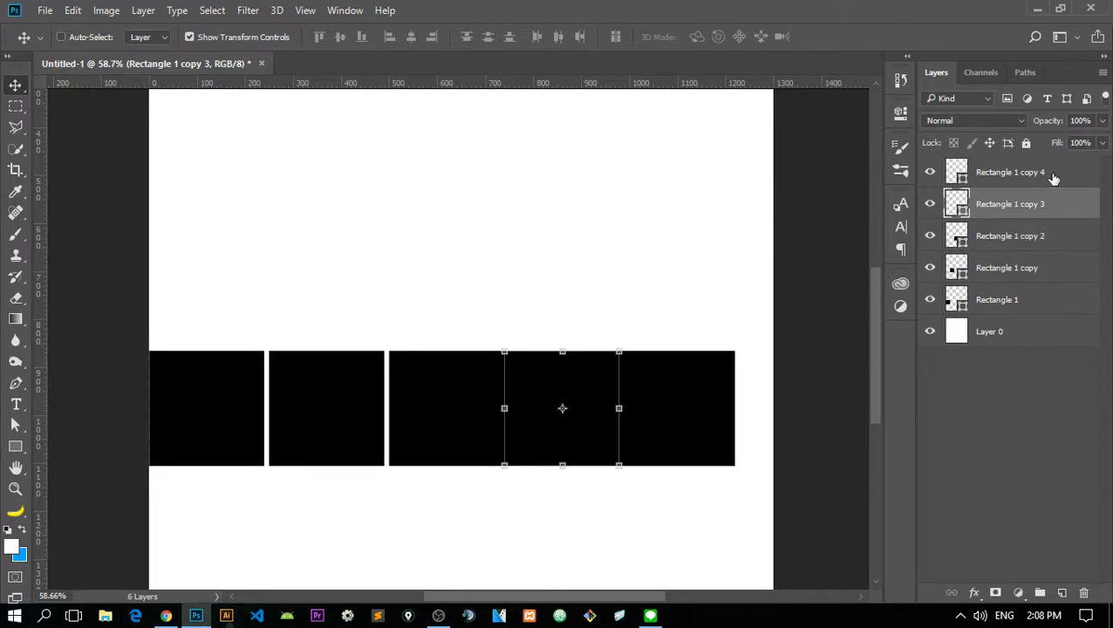
pyautogui.hotkey('shift', 'Right')
pyautogui.click(1050, 172)
pyautogui.hotkey('shift', 'Right')
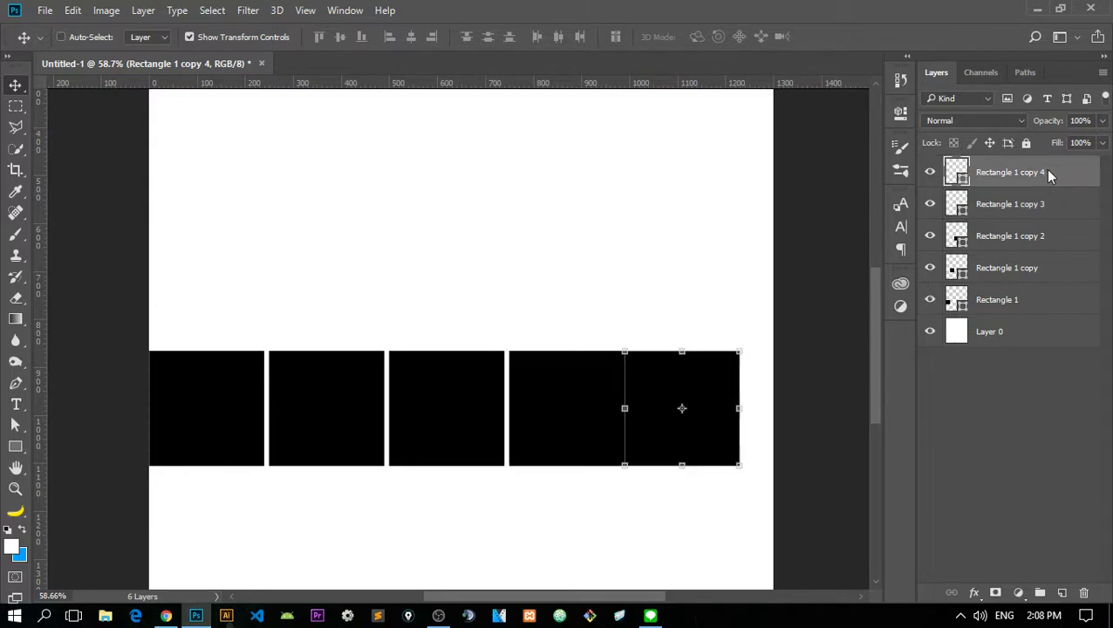
pyautogui.hotkey('shift', 'Right')
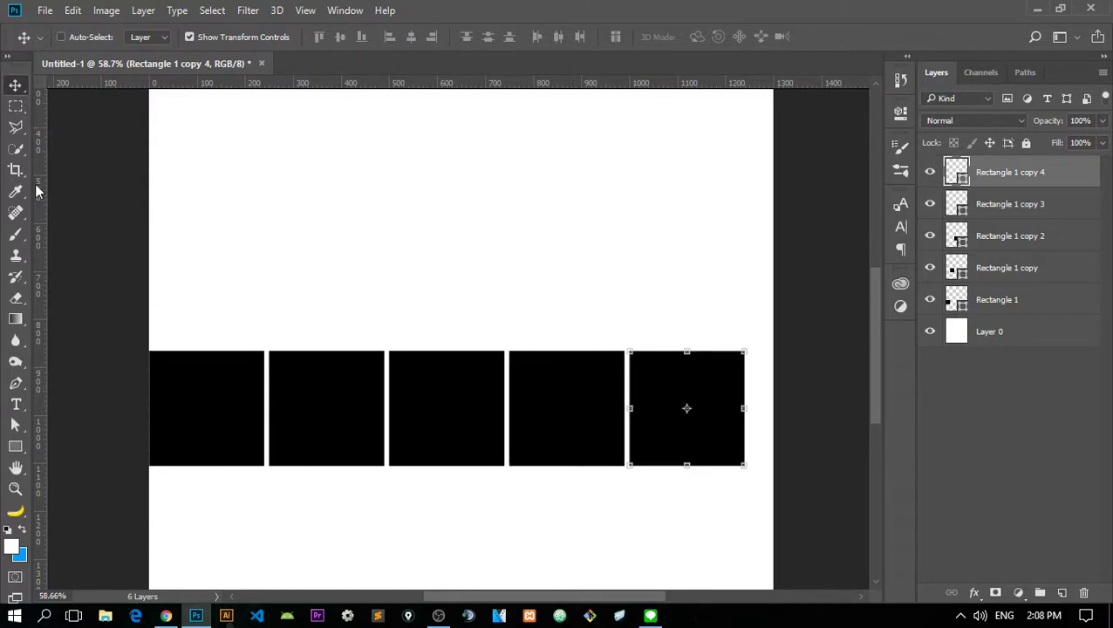
# - Crop the canvas width to 1240 px so the last square sits flush right
pyautogui.click(15, 171)
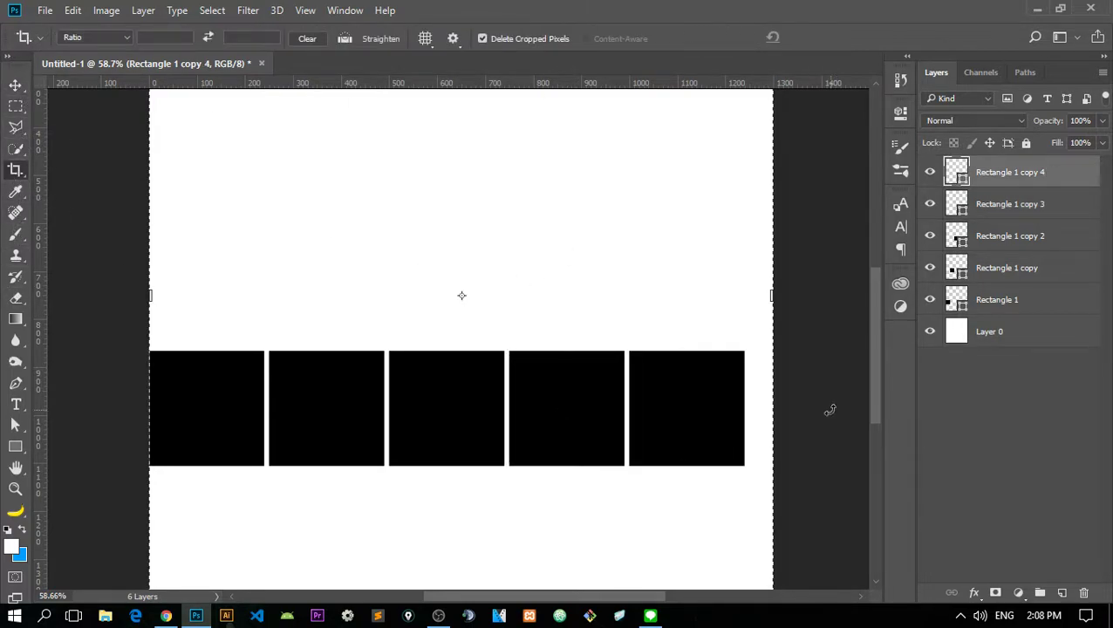
pyautogui.moveTo(773, 381); pyautogui.dragTo(765, 381)
pyautogui.press('Return')
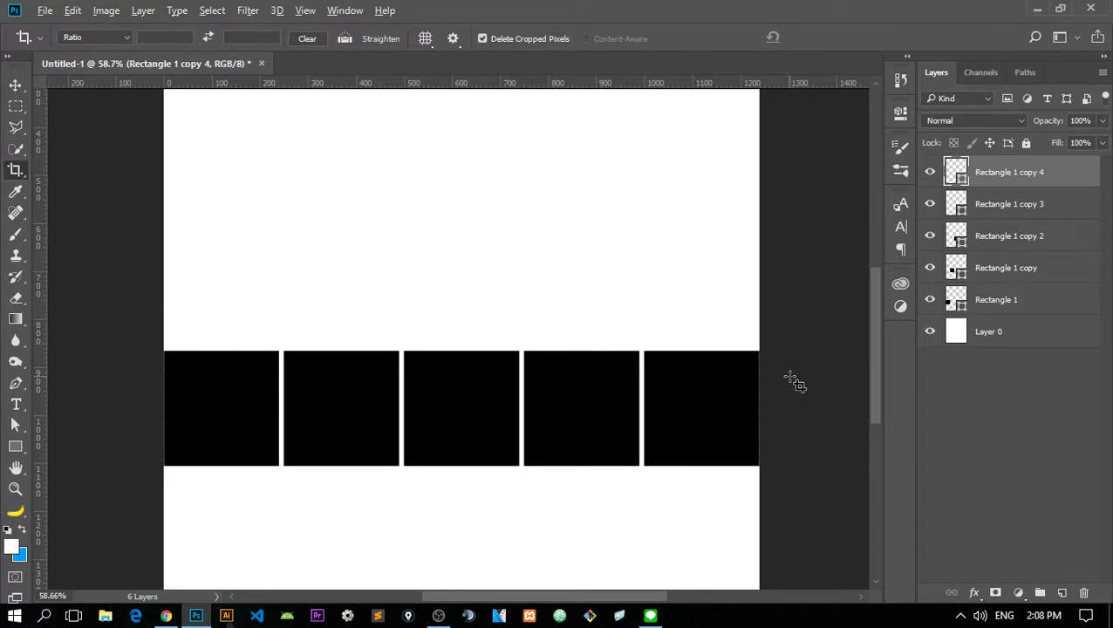
pyautogui.scroll(5, 803, 388)
pyautogui.scroll(2, 815, 397)
pyautogui.scroll(-2, 827, 369)
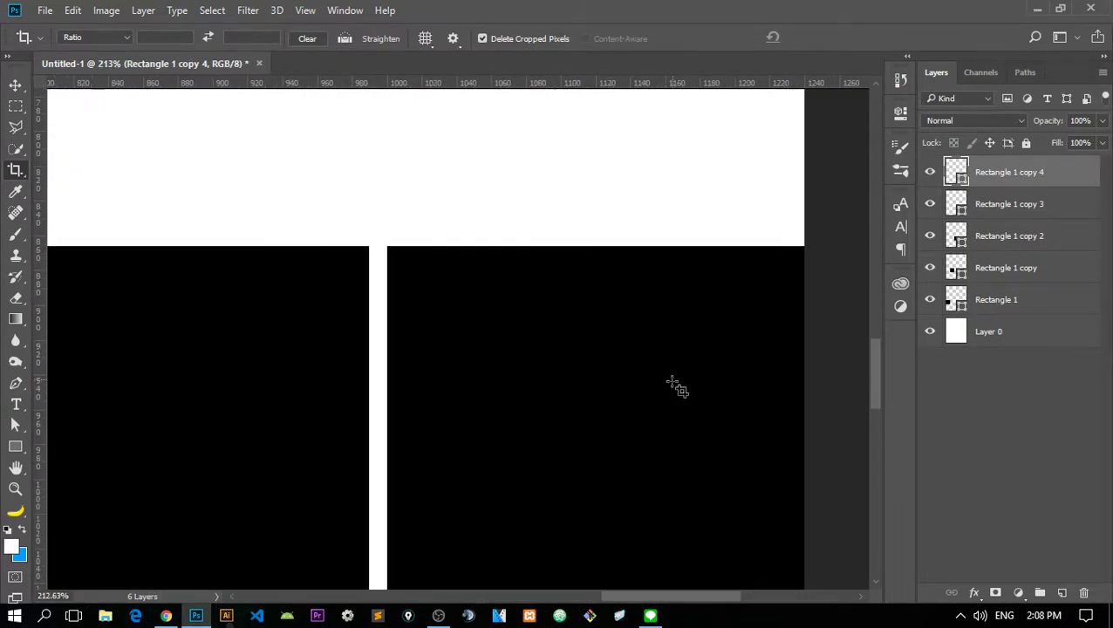
pyautogui.scroll(-3, 676, 385)
pyautogui.scroll(-2, 454, 378)
pyautogui.scroll(3, 420, 300)
pyautogui.click(1038, 206)
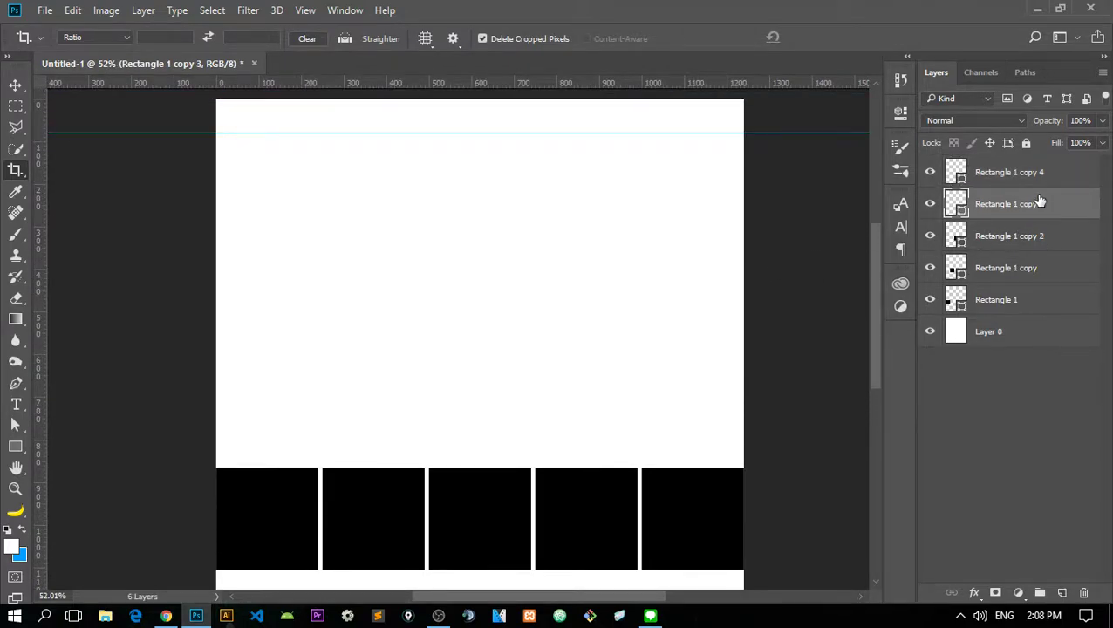
pyautogui.click(1044, 177)
# - Alt-drag square copies upward and left to form a 2×2 block over the right two columns
pyautogui.press('v')
pyautogui.moveTo(720, 504)
pyautogui.mouseDown()
pyautogui.moveTo(720, 213)
pyautogui.moveTo(720, 396)
pyautogui.moveTo(621, 398)
pyautogui.moveTo(689, 410)
pyautogui.moveTo(688, 514)
pyautogui.moveTo(689, 410)
pyautogui.mouseUp()
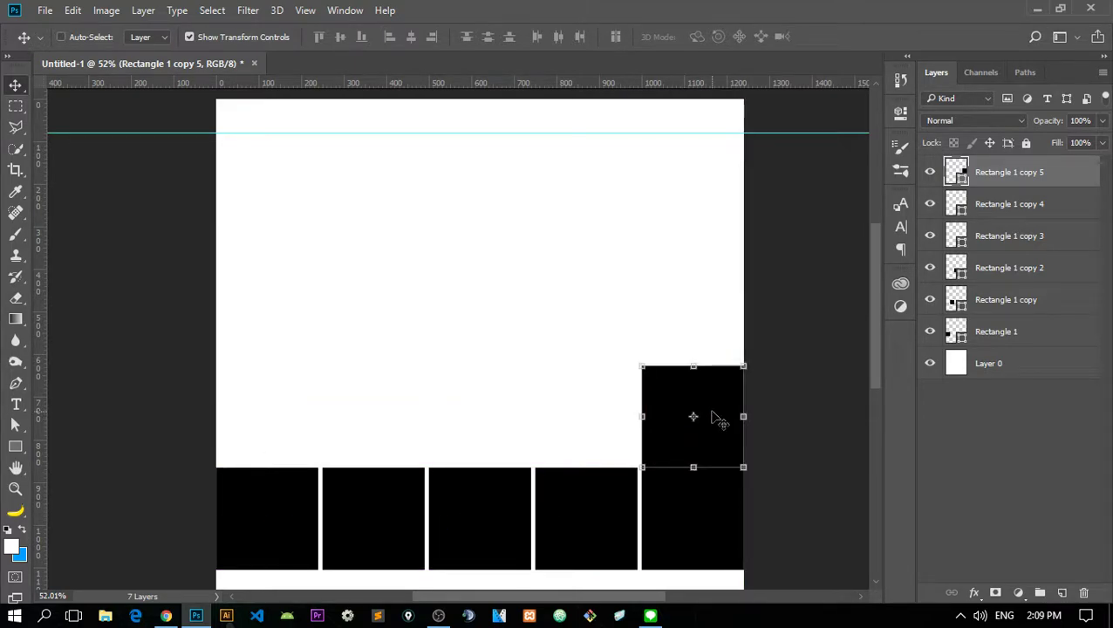
pyautogui.moveTo(718, 452)
pyautogui.keyDown('alt'); pyautogui.mouseDown()
pyautogui.moveTo(600, 448)
pyautogui.moveTo(730, 344)
pyautogui.moveTo(713, 349)
pyautogui.mouseUp(); pyautogui.keyUp('alt')
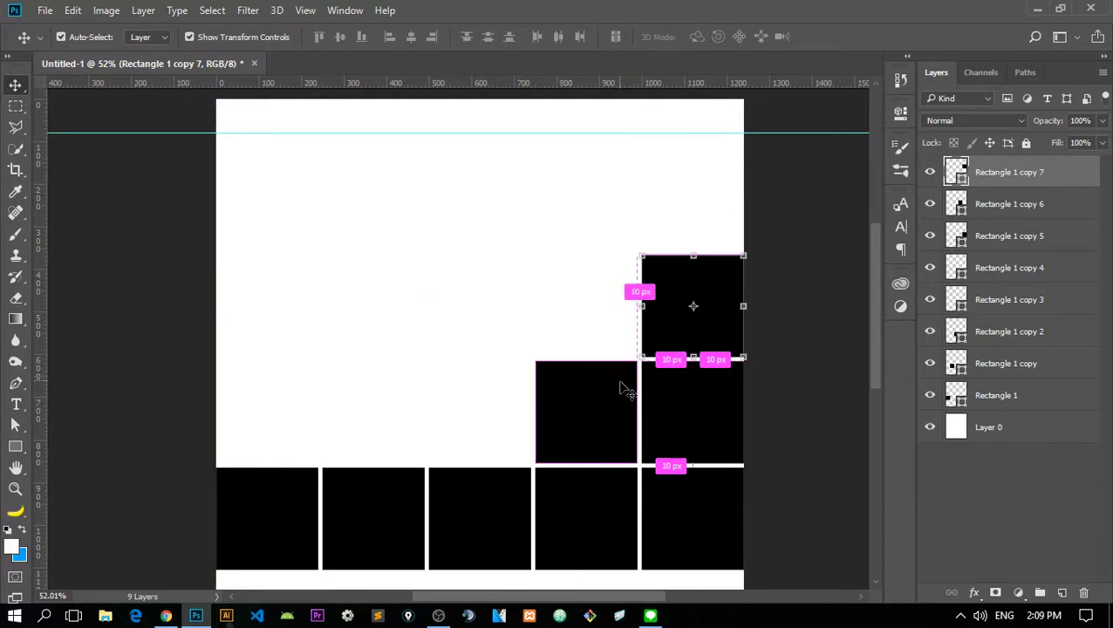
pyautogui.moveTo(678, 337)
pyautogui.mouseDown()
pyautogui.moveTo(567, 336)
pyautogui.moveTo(587, 352)
pyautogui.mouseUp()
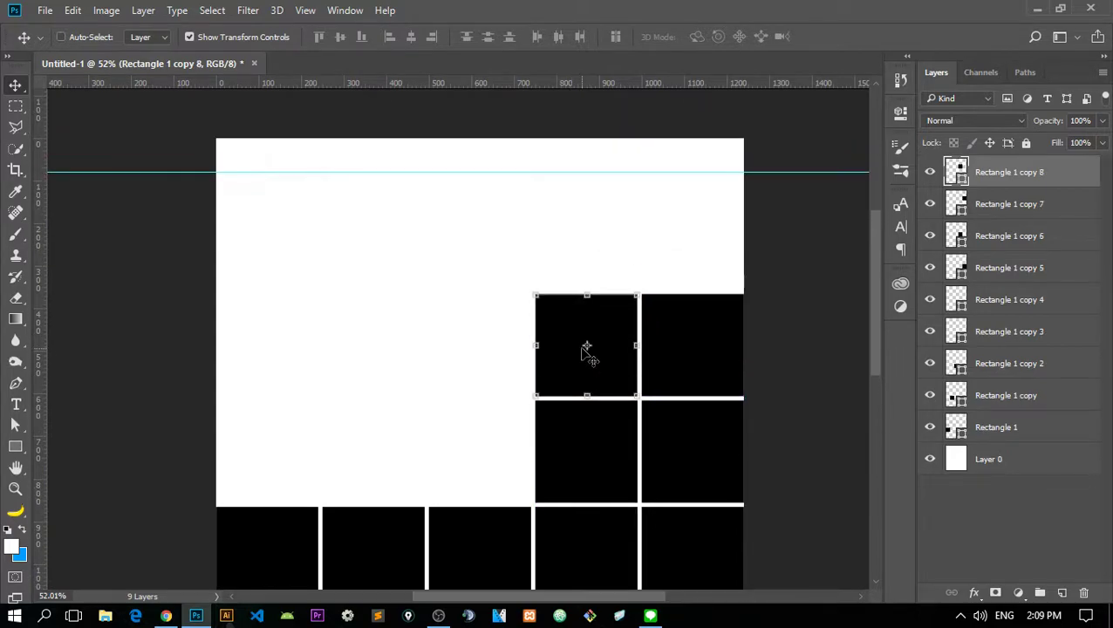
pyautogui.scroll(-3, 501, 397)
pyautogui.scroll(2, 530, 405)
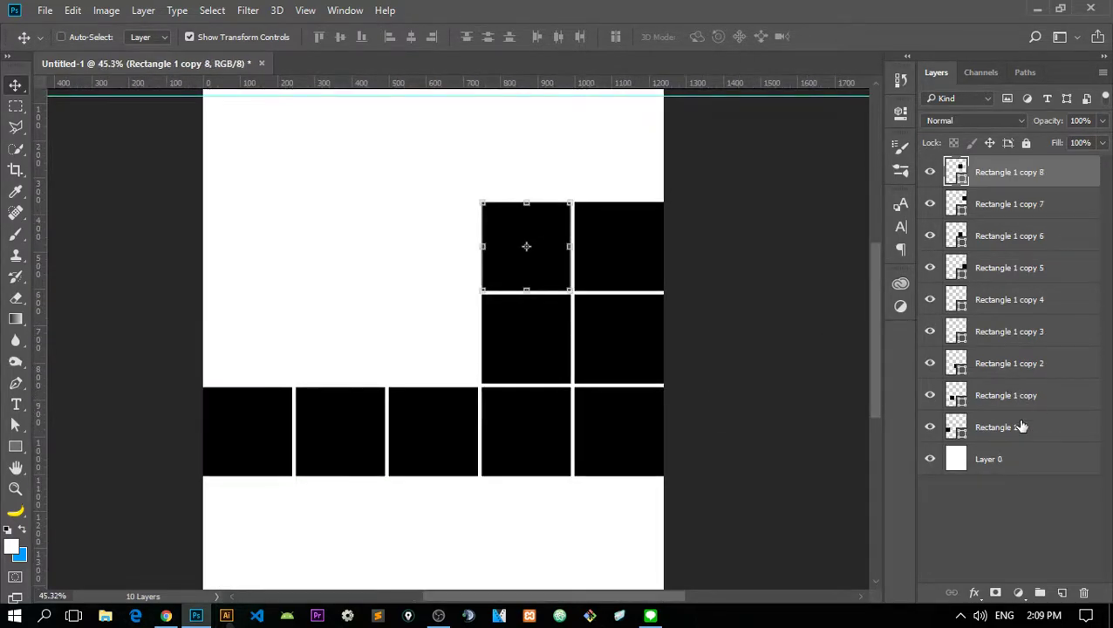
# - Raise the whole square grid to the top guide, then move Rectangle 1 copy 8 toward the top-left
pyautogui.keyDown('shift'); pyautogui.click(1023, 426); pyautogui.keyUp('shift')
pyautogui.scroll(2, 633, 410)
pyautogui.moveTo(609, 359); pyautogui.dragTo(609, 258)
pyautogui.keyDown('alt'); pyautogui.scroll(3, 721, 264); pyautogui.keyUp('alt')
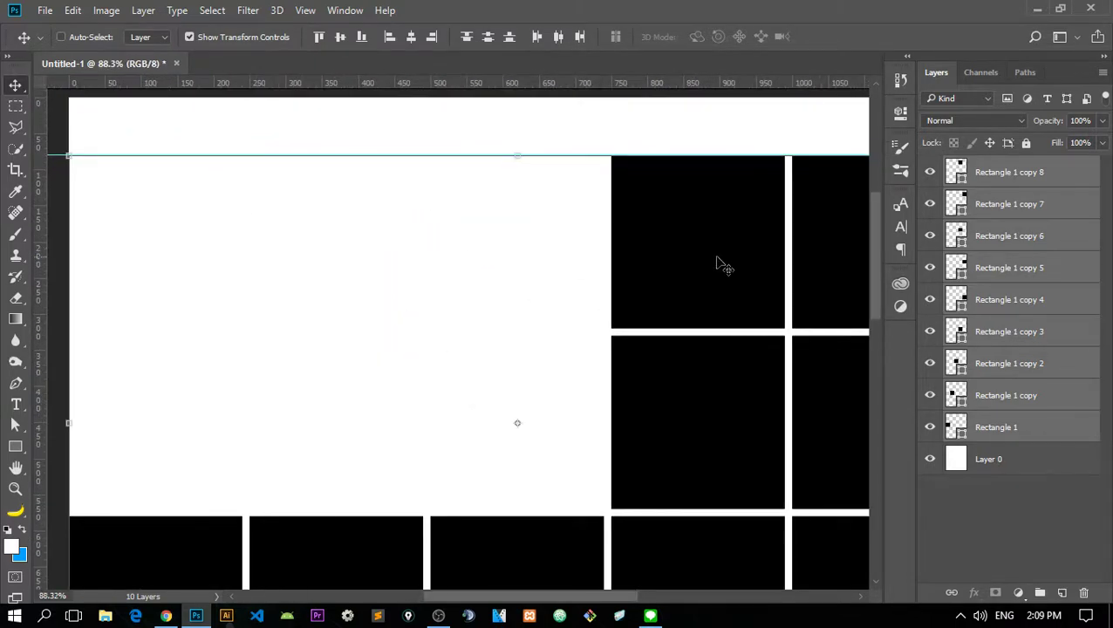
pyautogui.click(1003, 172)
pyautogui.keyDown('alt'); pyautogui.scroll(-3, 548, 246); pyautogui.keyUp('alt')
pyautogui.moveTo(548, 247)
pyautogui.mouseDown()
pyautogui.moveTo(329, 254)
pyautogui.moveTo(584, 374)
pyautogui.mouseUp()
# - Duplicate the top-left rectangle and stretch the copy to about 750×490 px
pyautogui.hotkey('ctrl', 'j')
pyautogui.hotkey('ctrl', 't')
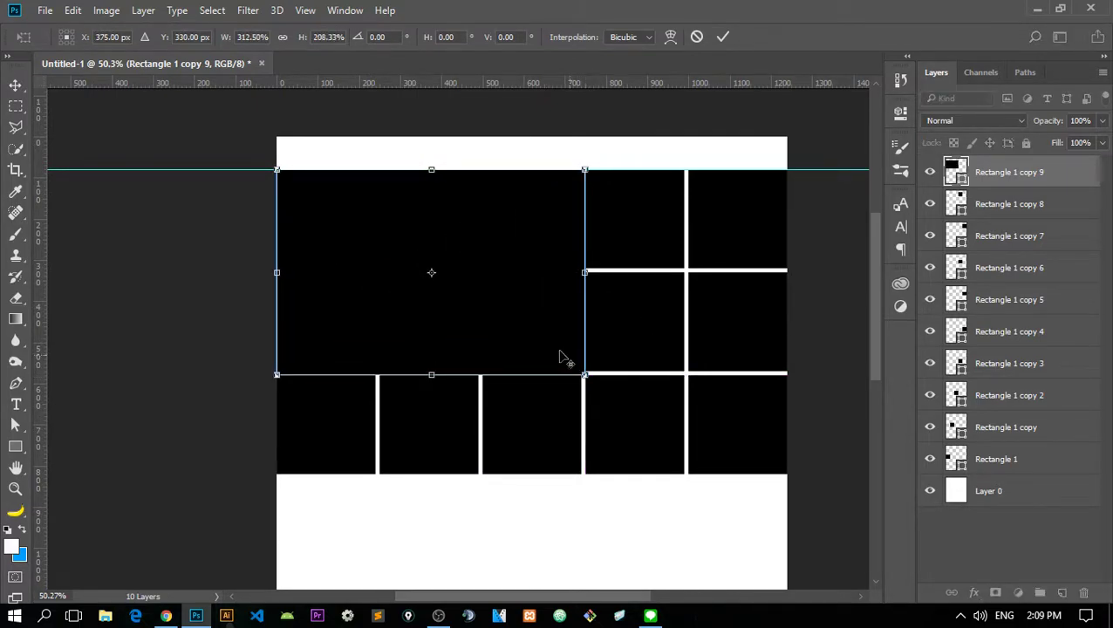
pyautogui.keyDown('alt'); pyautogui.scroll(3, 560, 355); pyautogui.keyUp('alt')
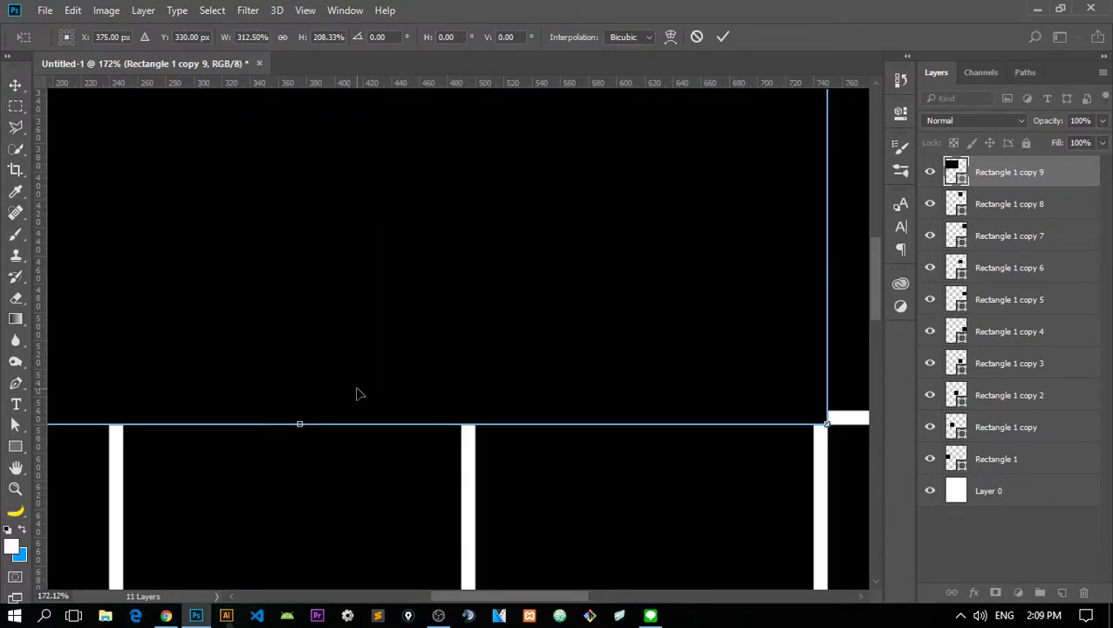
pyautogui.press('Return')
# - Adjust the big block's top-left corner so it fits the grid
pyautogui.keyDown('alt'); pyautogui.scroll(-3, 430, 248); pyautogui.keyUp('alt')
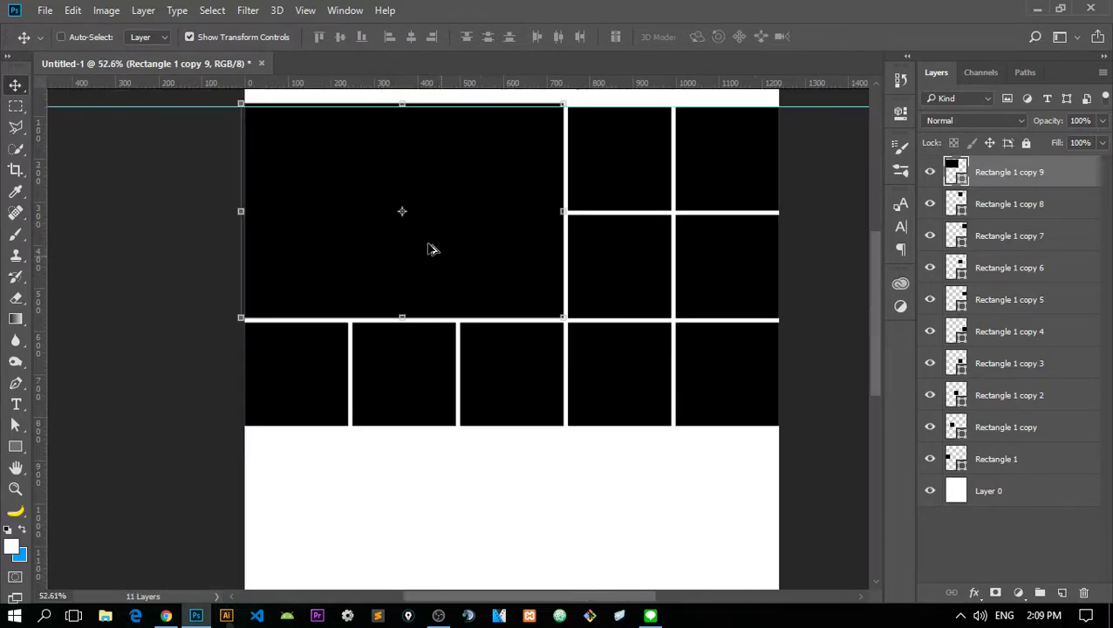
pyautogui.keyDown('alt'); pyautogui.scroll(1, 261, 135); pyautogui.keyUp('alt')
pyautogui.scroll(2, 234, 180)
pyautogui.moveTo(226, 200); pyautogui.dragTo(234, 203)
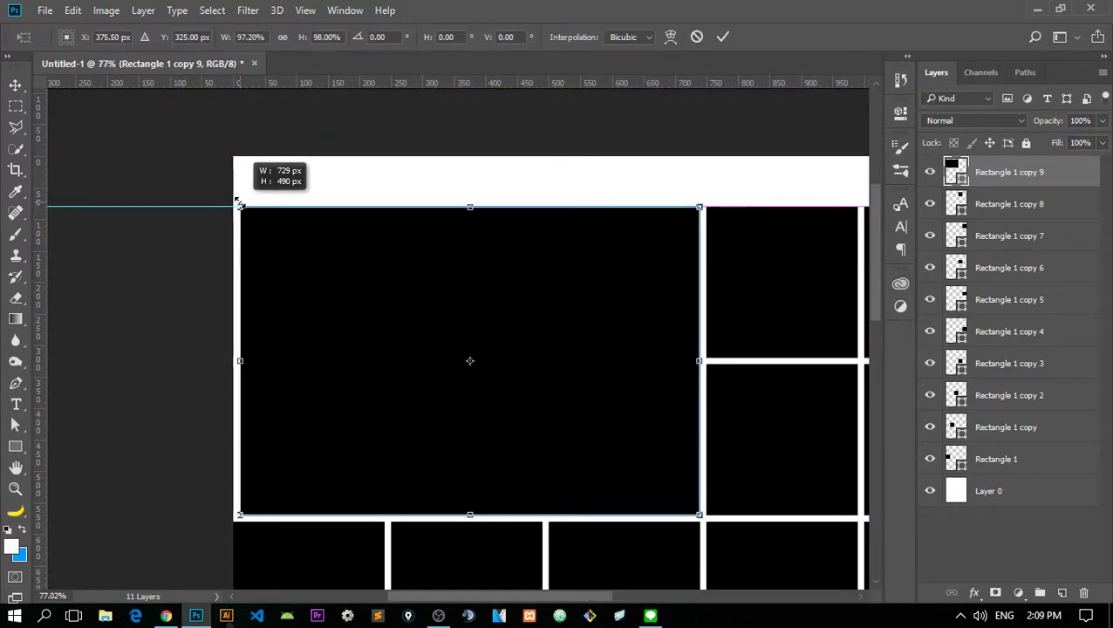
pyautogui.press('Return')
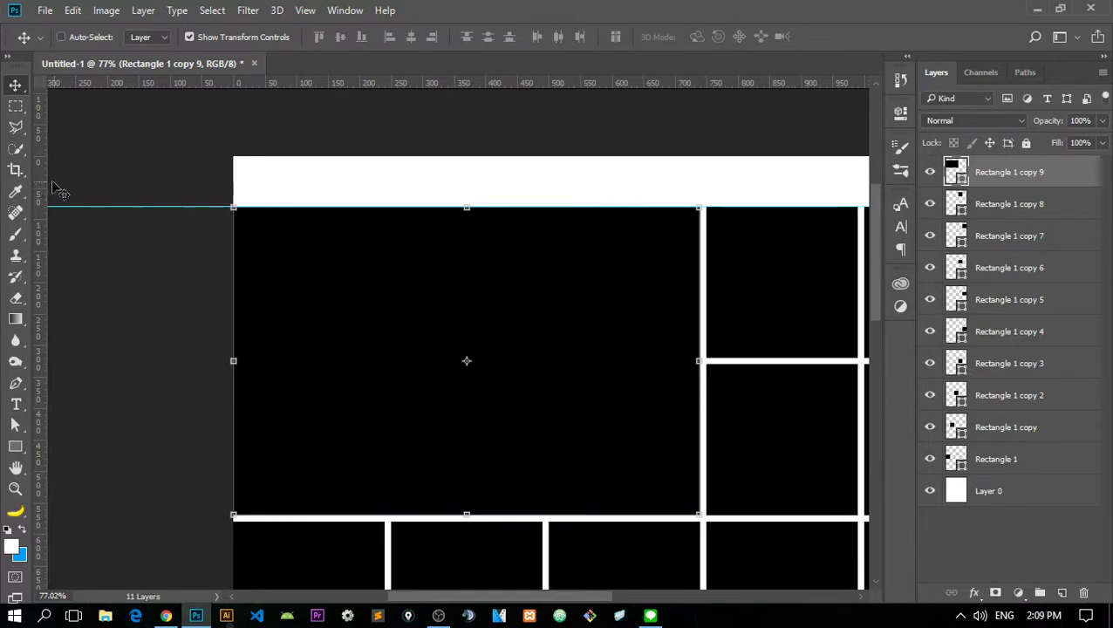
pyautogui.click(14, 108)
pyautogui.keyDown('alt'); pyautogui.scroll(-3, 577, 429); pyautogui.keyUp('alt')
pyautogui.keyDown('alt'); pyautogui.scroll(1, 560, 412); pyautogui.keyUp('alt')
# - Duplicate the big block below the grid and squash it into a thin strip
pyautogui.keyDown('alt'); pyautogui.scroll(1, 560, 412); pyautogui.keyUp('alt')
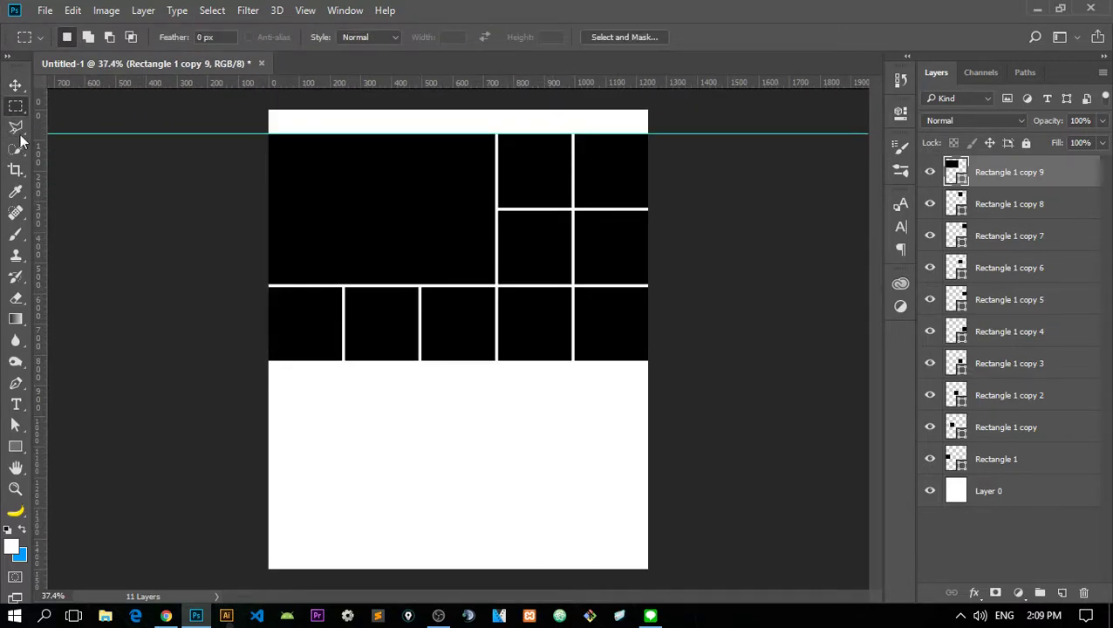
pyautogui.press('v')
pyautogui.moveTo(436, 211)
pyautogui.mouseDown()
pyautogui.moveTo(437, 438)
pyautogui.moveTo(427, 431)
pyautogui.mouseUp()
pyautogui.moveTo(383, 513)
pyautogui.mouseDown()
pyautogui.moveTo(364, 384)
pyautogui.moveTo(395, 377)
pyautogui.mouseUp()
# - Stretch the strip into a 60 px bar spanning the full page width
pyautogui.scroll(3, 365, 384)
pyautogui.scroll(3, 364, 384)
pyautogui.scroll(-3, 841, 365)
pyautogui.scroll(-2, 601, 373)
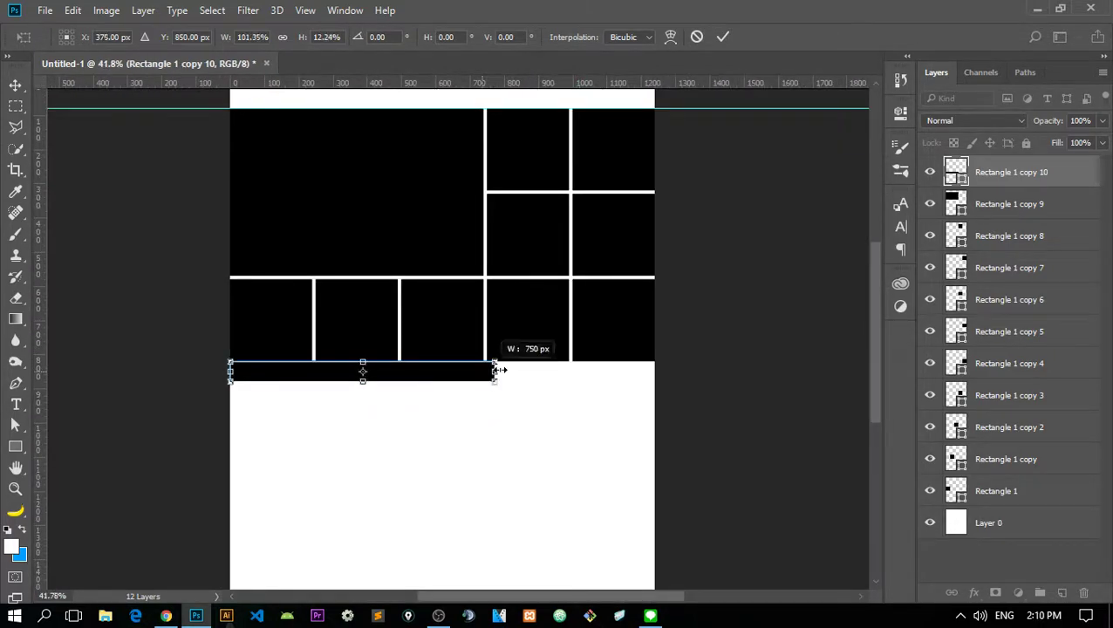
pyautogui.moveTo(495, 370); pyautogui.dragTo(657, 370)
pyautogui.press('Return')
pyautogui.scroll(-2, 61, 264)
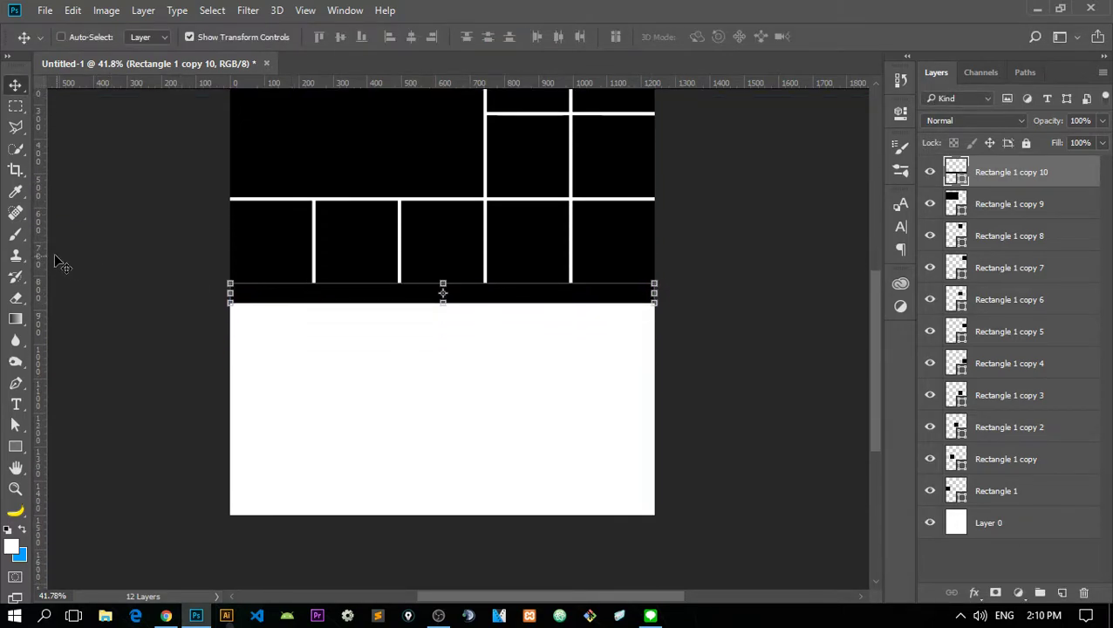
pyautogui.click(16, 170)
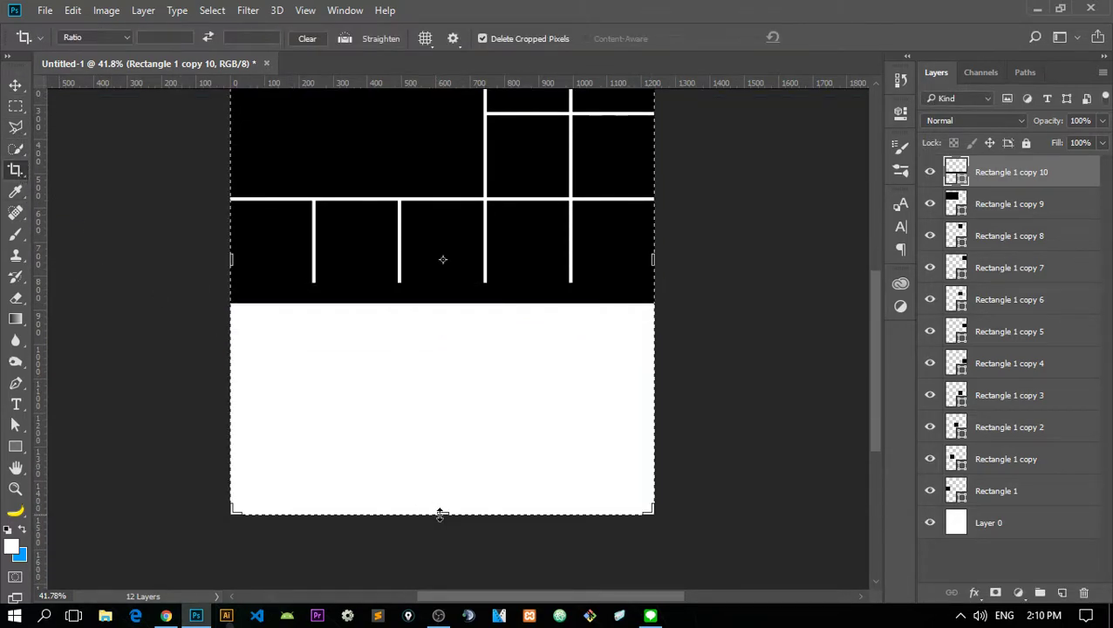
# - Crop the canvas bottom up to a height of 880 px
pyautogui.moveTo(440, 514); pyautogui.dragTo(430, 410)
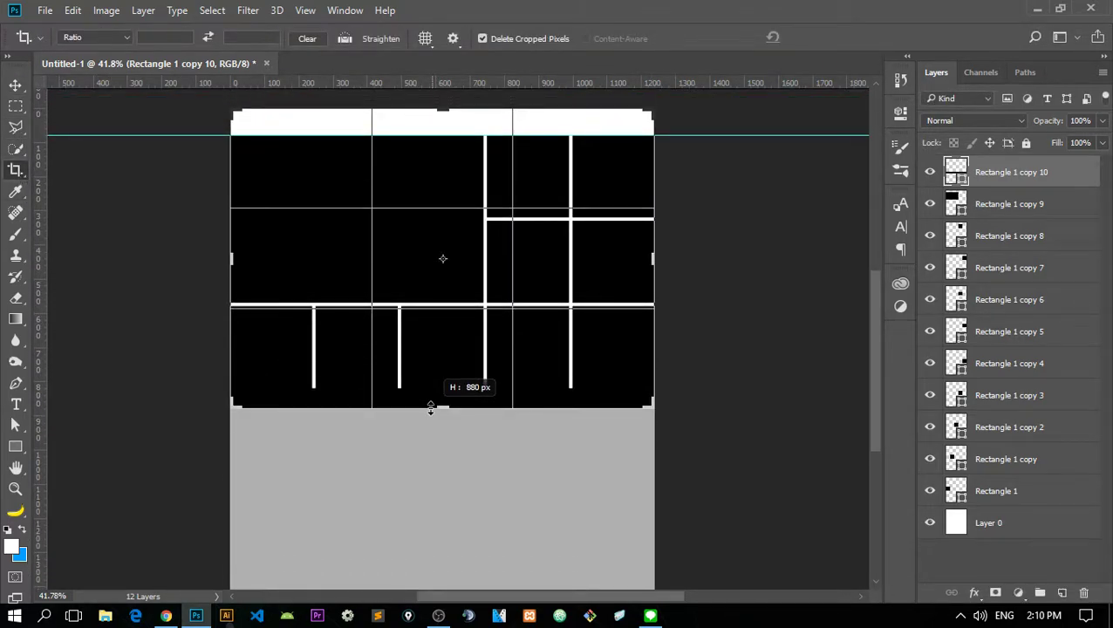
pyautogui.press('Return')
pyautogui.scroll(-1, 504, 418)
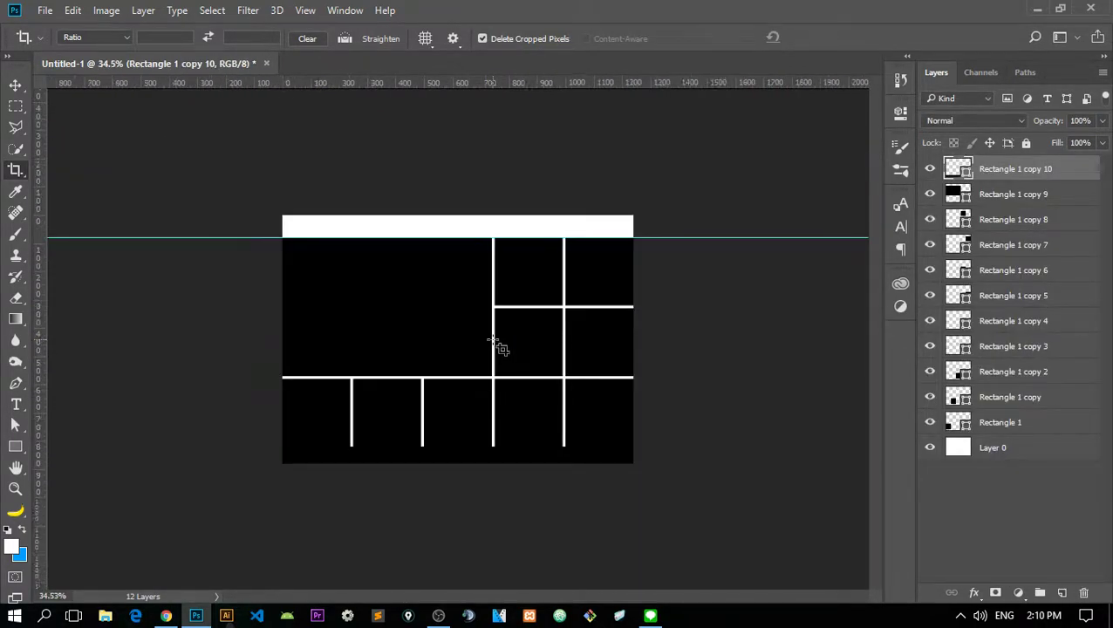
pyautogui.scroll(2, 494, 341)
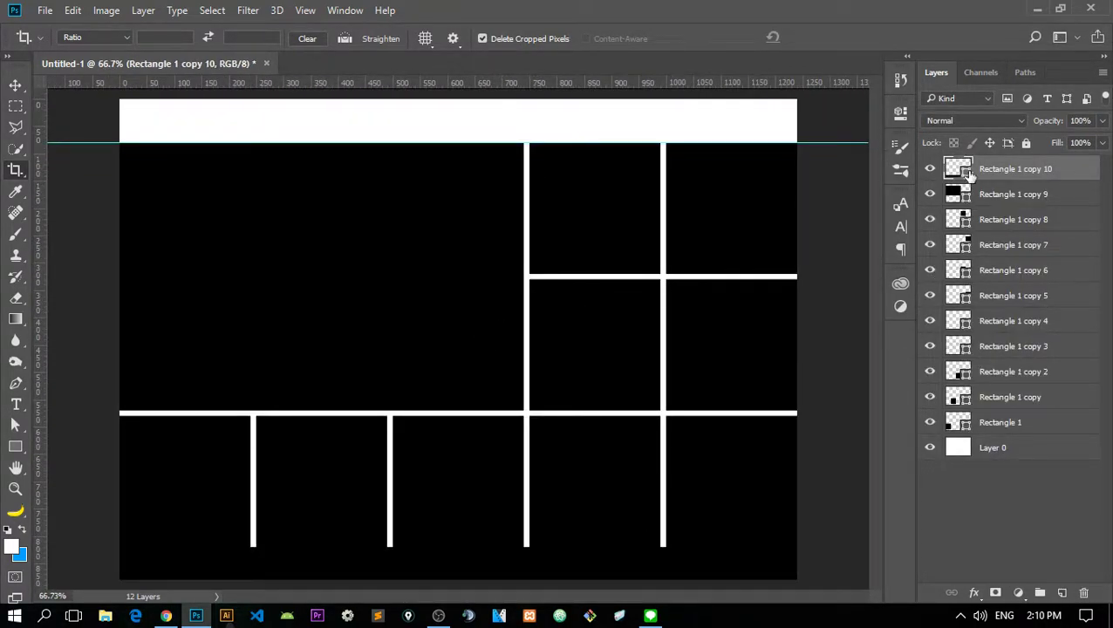
# - Set the bottom bar's fill colour to dark grey #5c5c5c
pyautogui.doubleClick(968, 174)
pyautogui.moveTo(665, 384); pyautogui.dragTo(609, 417)
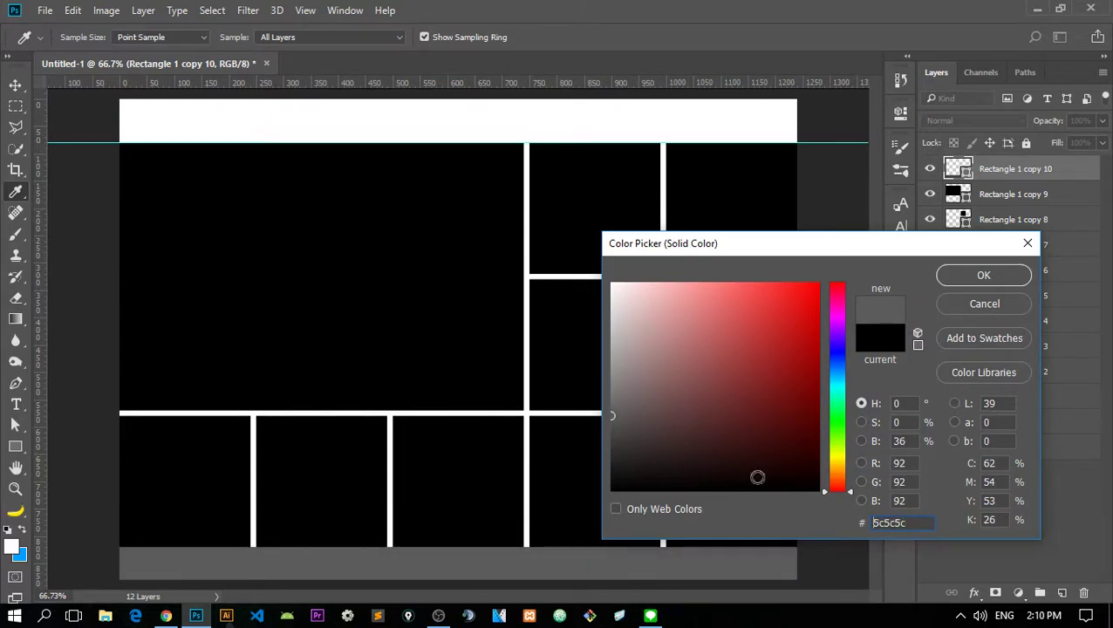
pyautogui.click(407, 501)
pyautogui.press('Return')
# - Switch back to the Crop tool and look over the trimmed canvas
pyautogui.press('c')
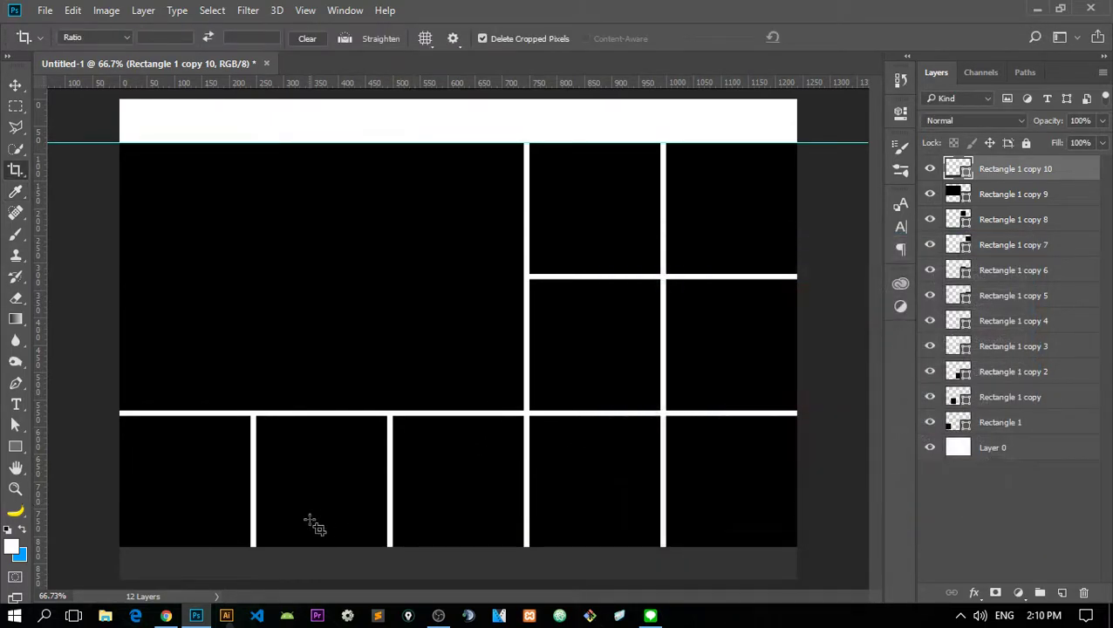
pyautogui.scroll(-1, 483, 332)
pyautogui.scroll(2, 393, 231)
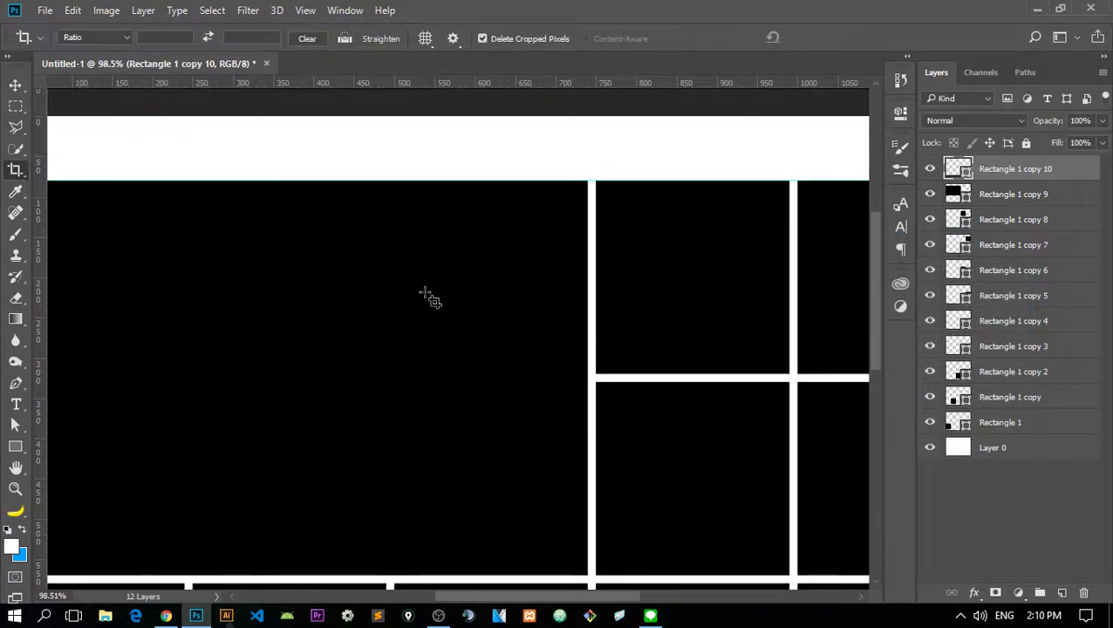
pyautogui.scroll(-2, 428, 298)
pyautogui.scroll(2, 438, 378)
pyautogui.scroll(1, 188, 83)
pyautogui.scroll(1, 199, 193)
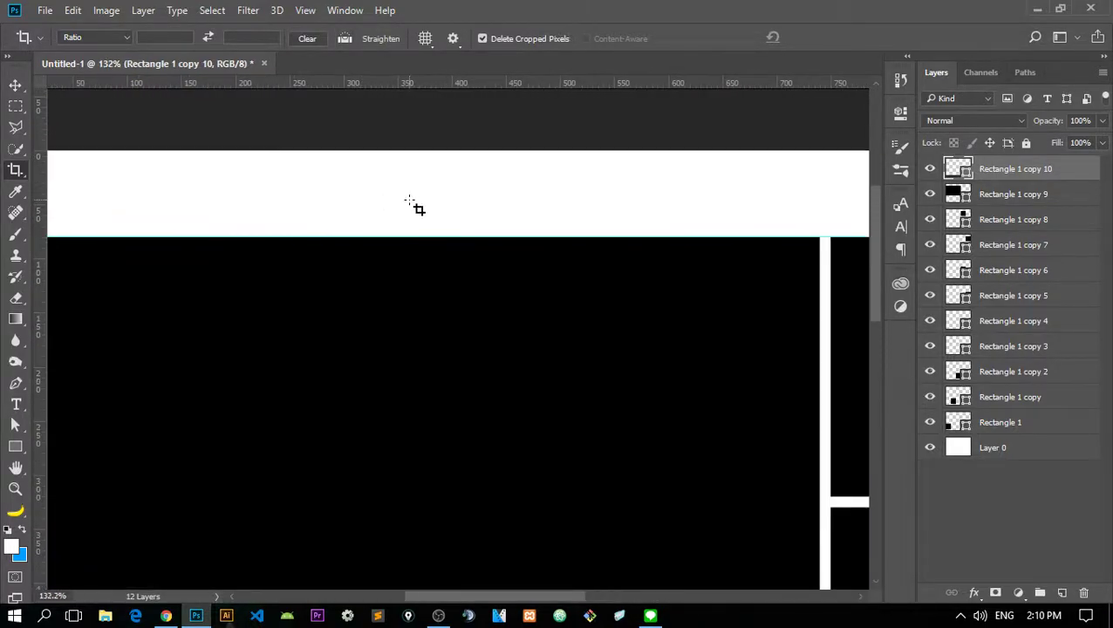
pyautogui.scroll(-2, 416, 206)
pyautogui.scroll(1, 273, 122)
pyautogui.scroll(1, 91, 184)
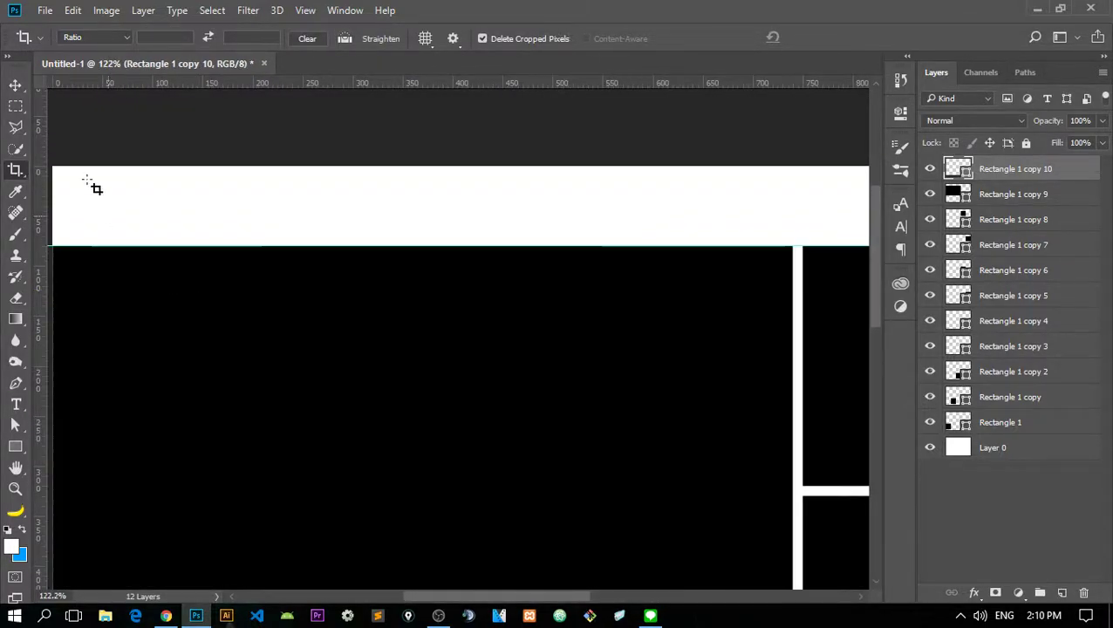
pyautogui.click(46, 10)
# - Open Untitled-1.png from the Desktop's logo folder
pyautogui.click(63, 43)
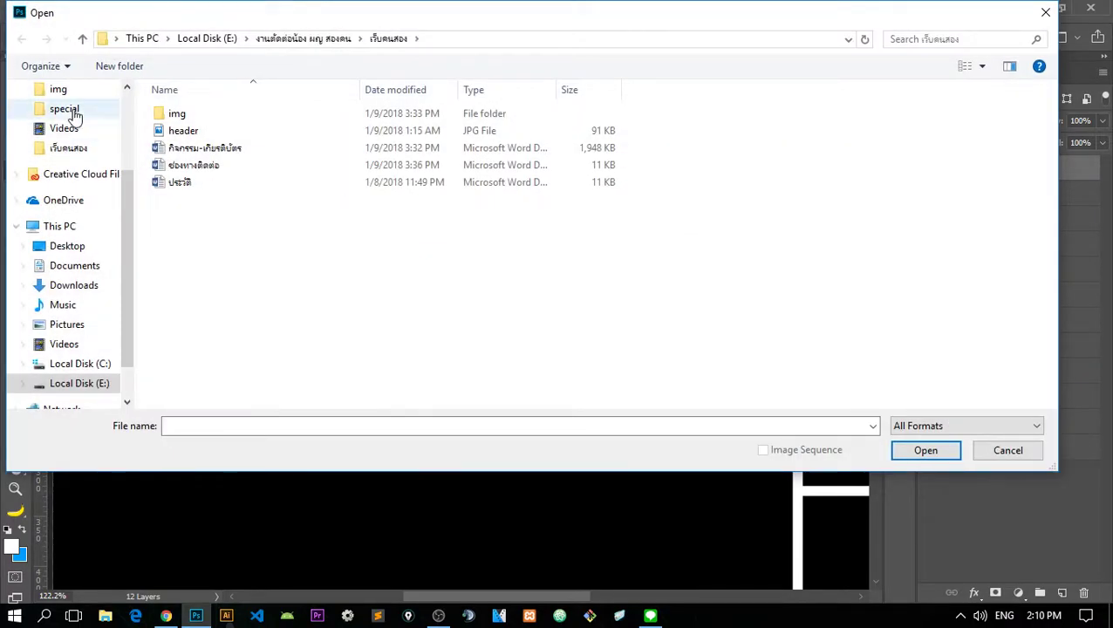
pyautogui.scroll(2, 74, 111)
pyautogui.scroll(1, 87, 135)
pyautogui.click(83, 122)
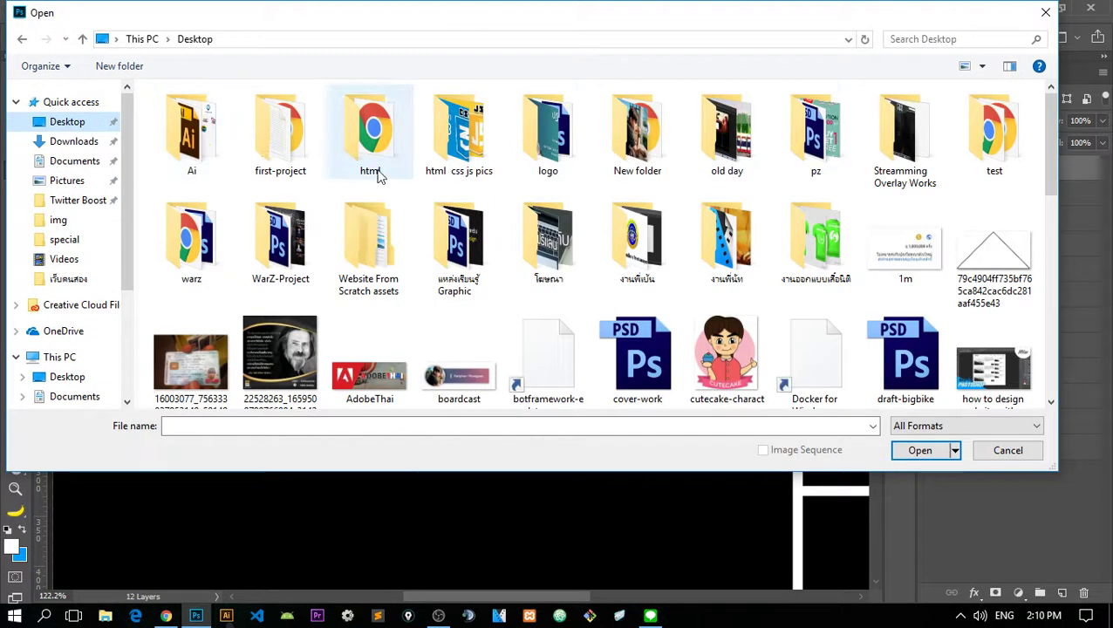
pyautogui.doubleClick(558, 157)
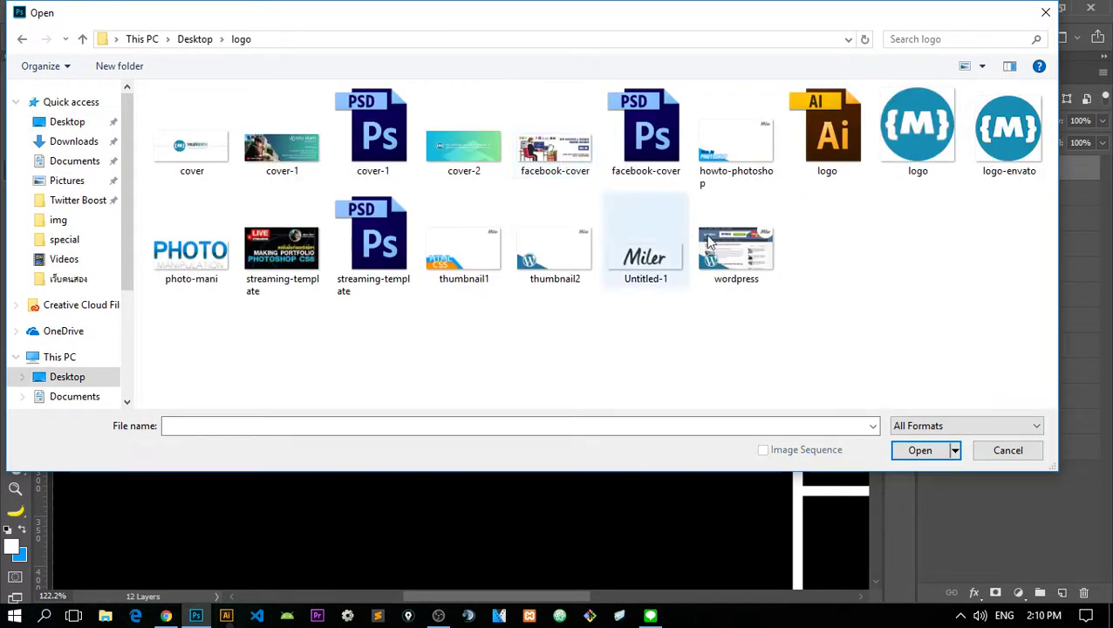
pyautogui.doubleClick(642, 274)
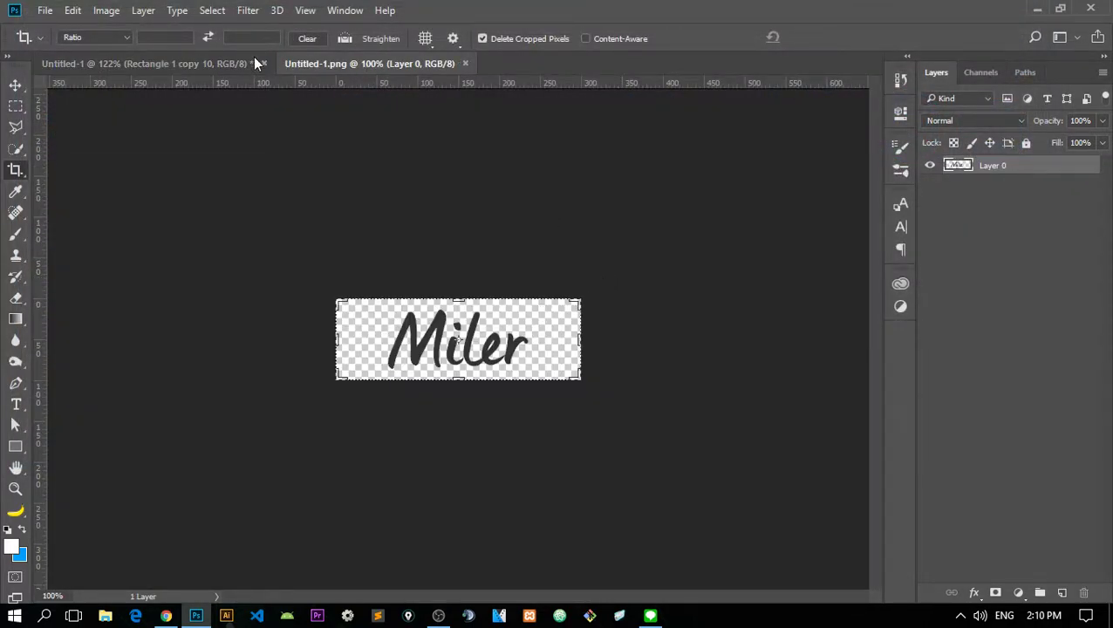
# - Bring the Miler logo into the mockup, scale it to about 56%, and place it top-left in the header
pyautogui.click(255, 63)
pyautogui.hotkey('ctrl', 'v')
pyautogui.press('v')
pyautogui.moveTo(381, 404)
pyautogui.mouseDown()
pyautogui.moveTo(323, 174)
pyautogui.moveTo(375, 225)
pyautogui.mouseUp()
pyautogui.moveTo(422, 167)
pyautogui.mouseDown()
pyautogui.moveTo(331, 214)
pyautogui.moveTo(308, 206)
pyautogui.moveTo(340, 214)
pyautogui.mouseUp()
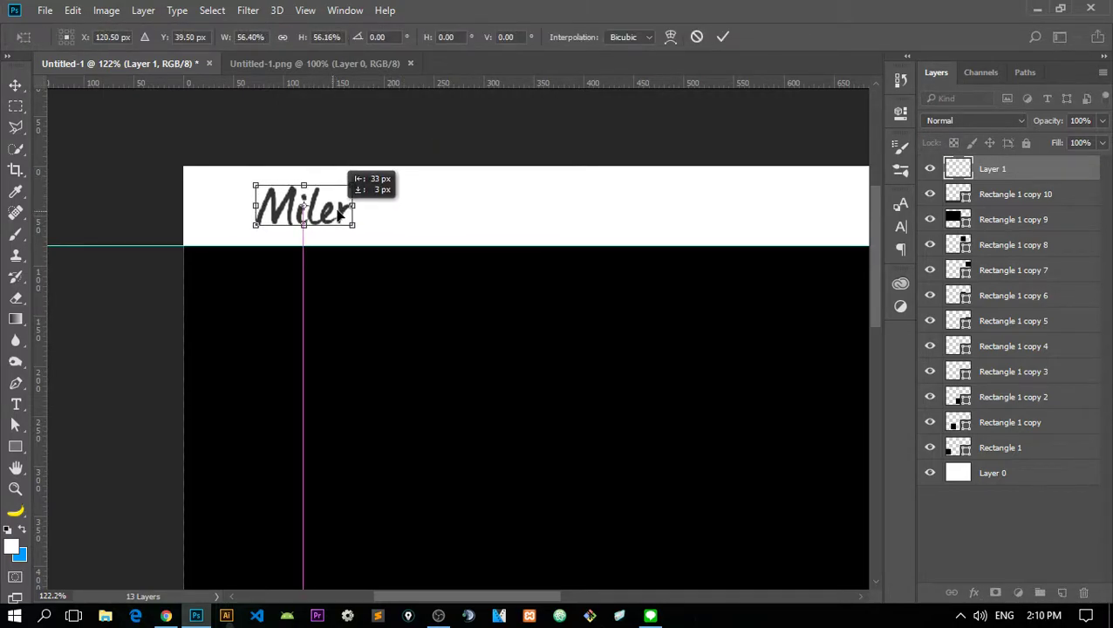
pyautogui.press('Return')
pyautogui.scroll(-3, 439, 165)
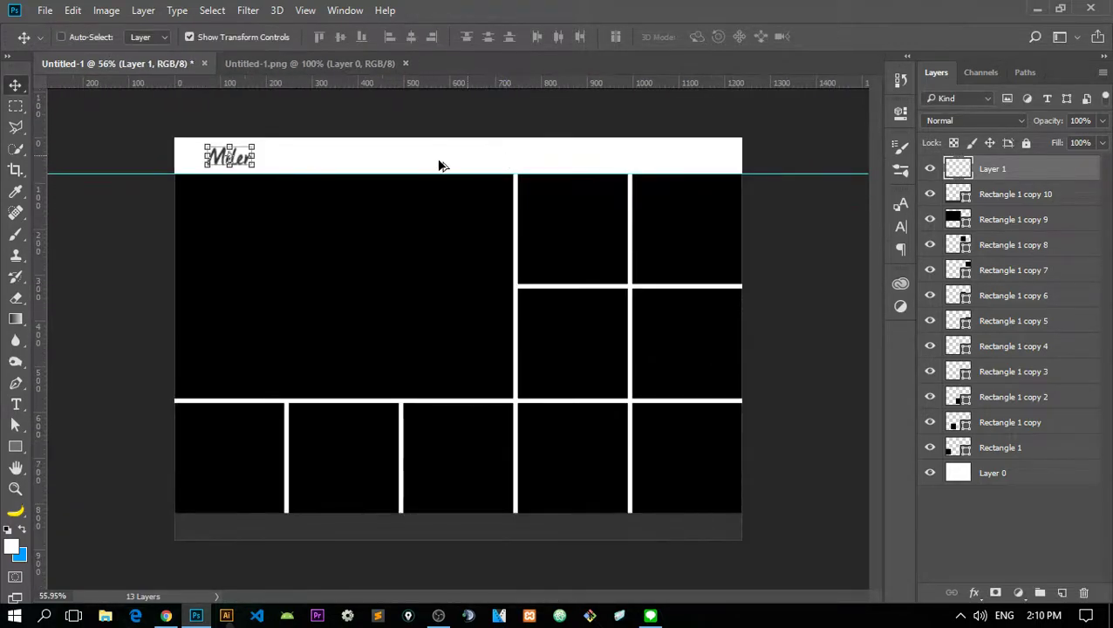
# - Select the Custom Shape Tool from the shape tool group
pyautogui.click(15, 108)
pyautogui.scroll(2, 755, 140)
pyautogui.scroll(1, 754, 157)
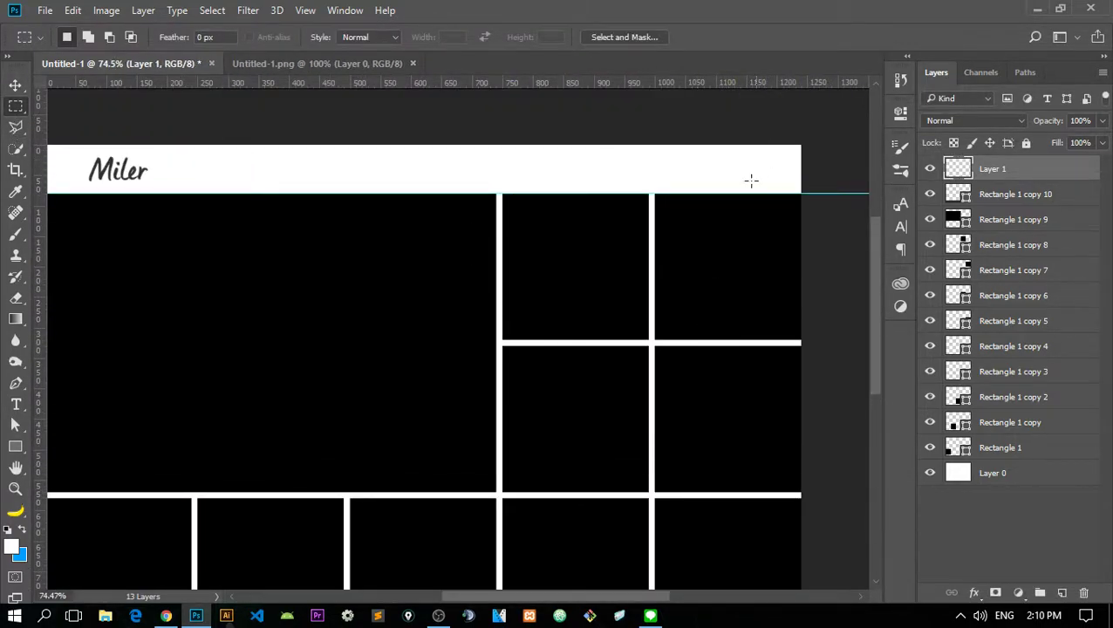
pyautogui.click(15, 489)
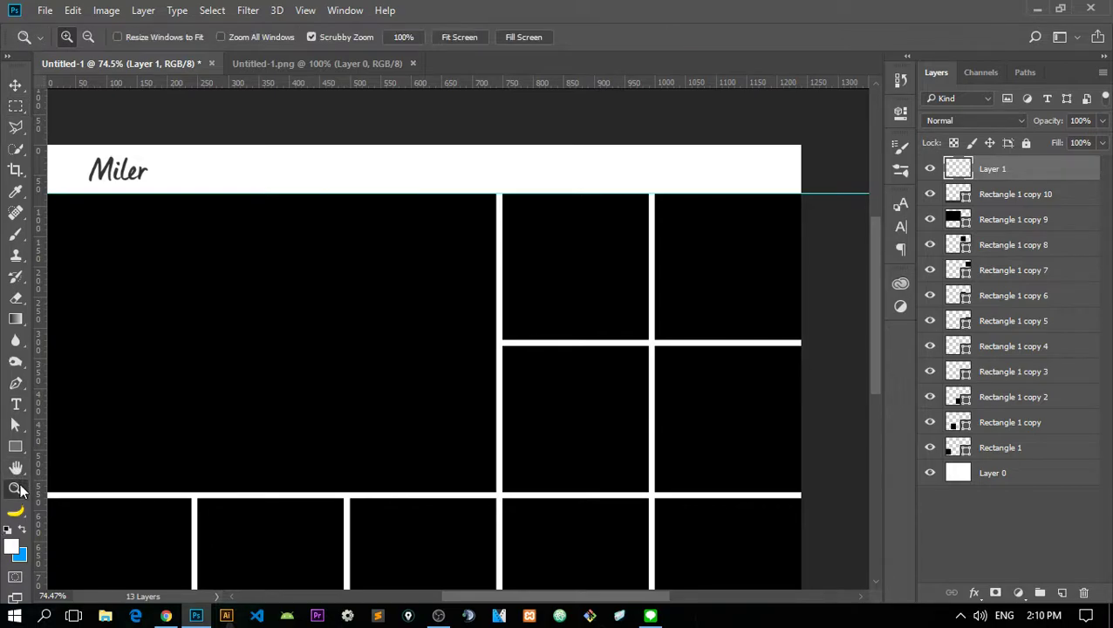
pyautogui.click(15, 447)
pyautogui.rightClick(15, 447)
pyautogui.click(72, 528)
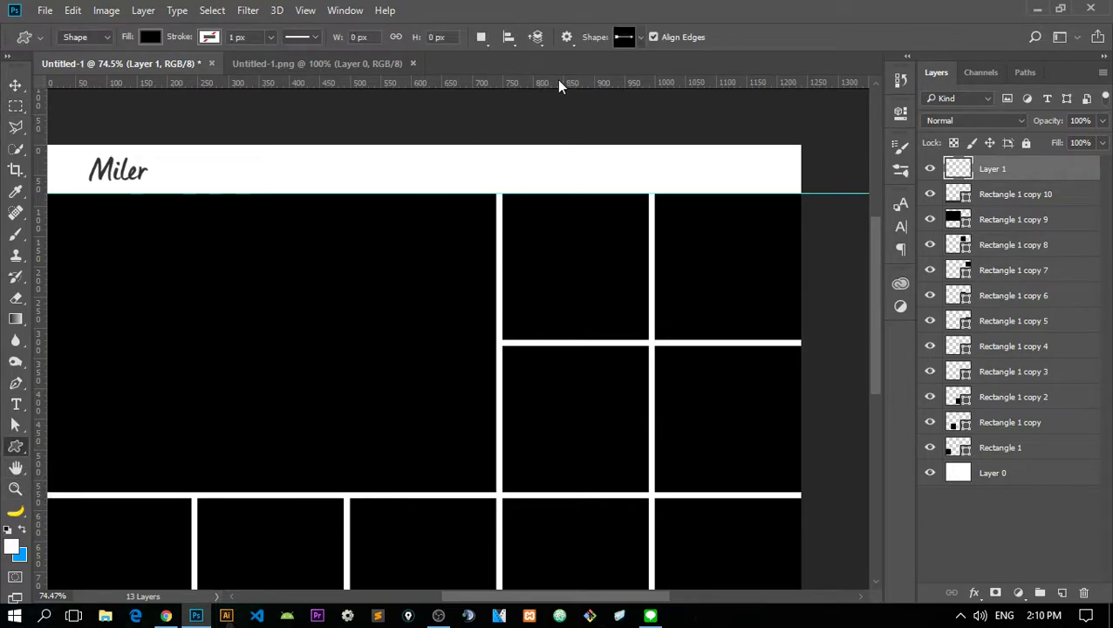
# - Browse the custom shapes in the Shape picker
pyautogui.click(643, 37)
pyautogui.scroll(-5, 724, 235)
pyautogui.scroll(-4, 724, 236)
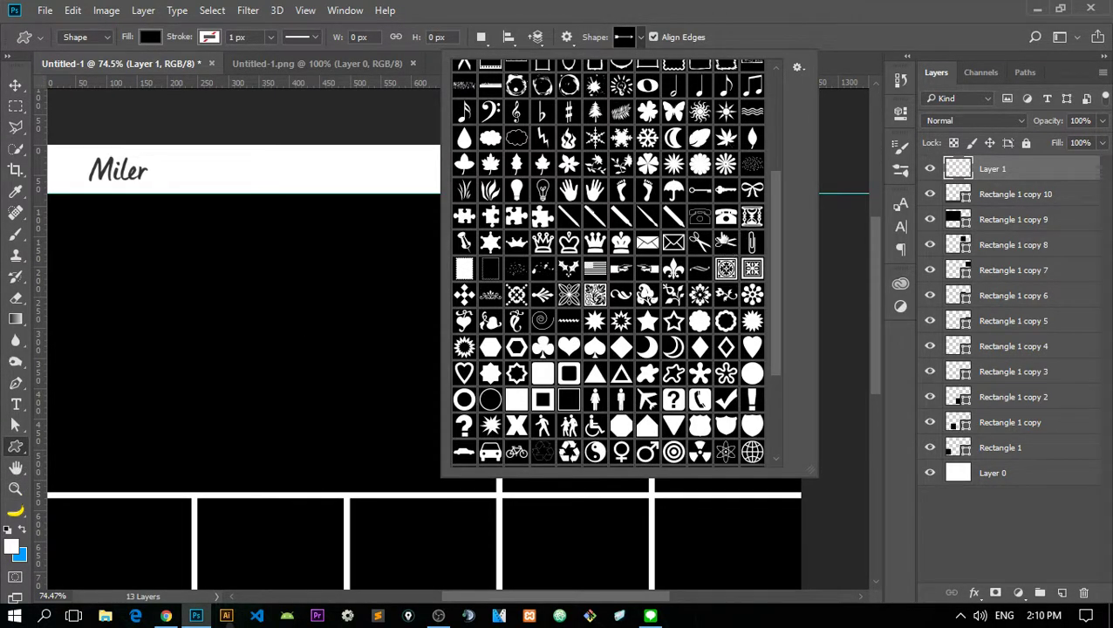
pyautogui.scroll(-4, 725, 377)
pyautogui.scroll(-2, 725, 377)
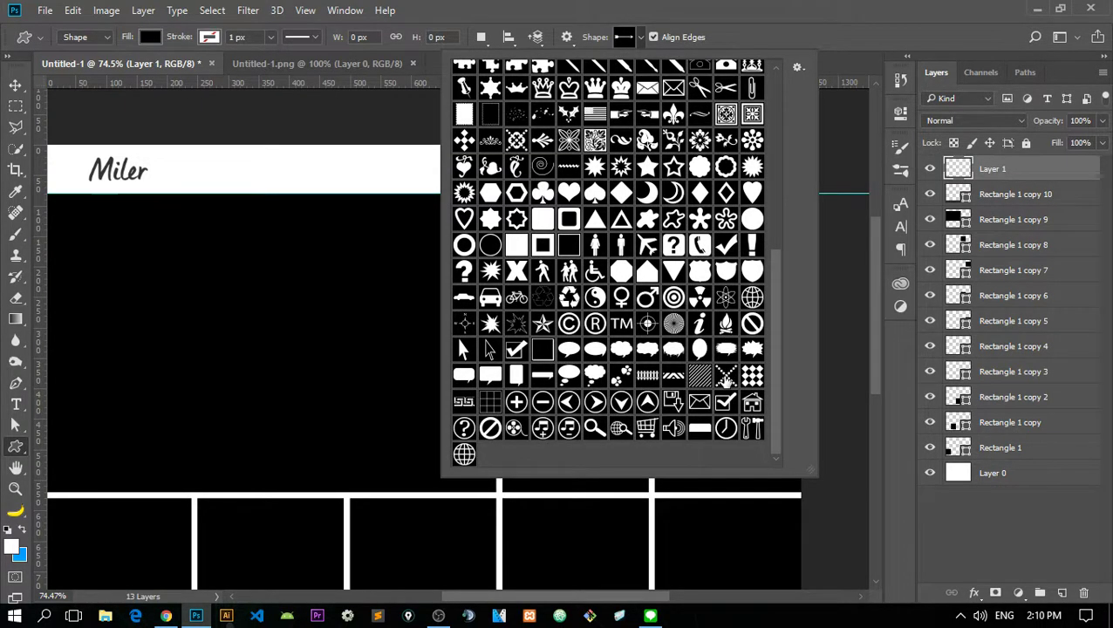
pyautogui.scroll(3, 725, 377)
pyautogui.scroll(2, 698, 332)
pyautogui.scroll(3, 663, 279)
pyautogui.scroll(3, 628, 220)
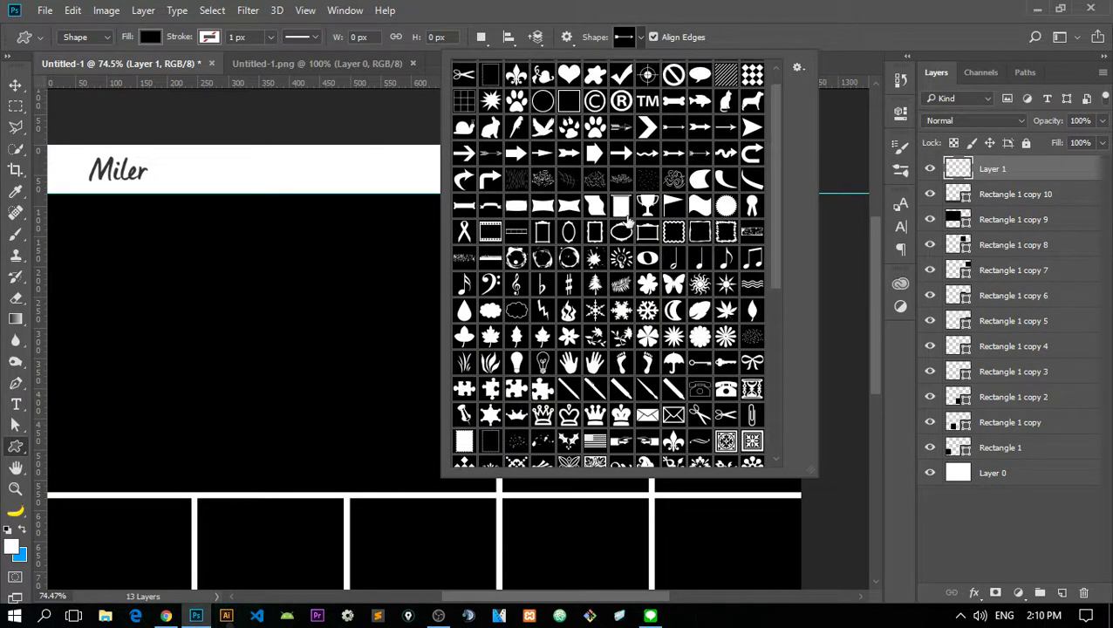
pyautogui.scroll(-6, 689, 288)
pyautogui.scroll(-2, 655, 412)
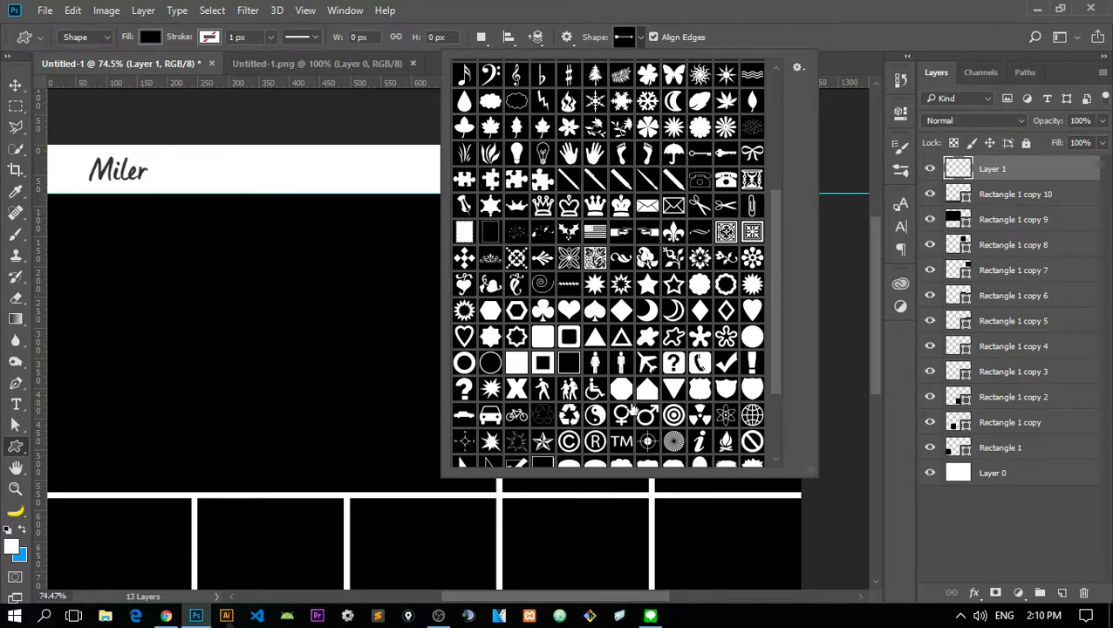
pyautogui.scroll(-1, 634, 414)
pyautogui.scroll(-2, 641, 423)
pyautogui.scroll(-1, 650, 434)
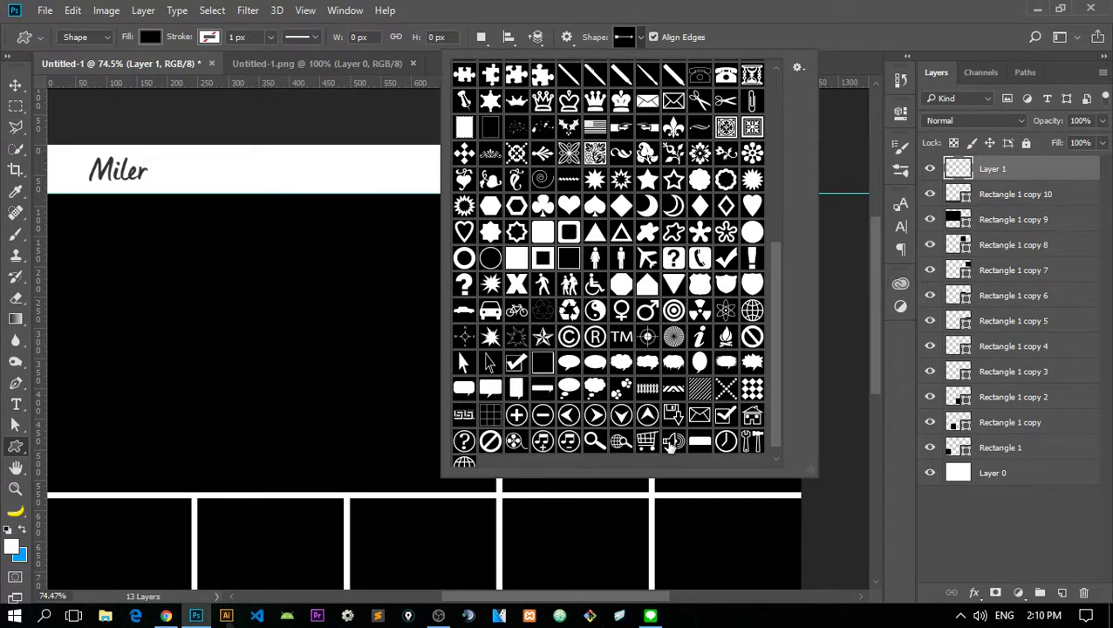
# - Draw a magnifying-glass shape in the header, right of the logo
pyautogui.doubleClick(594, 441)
pyautogui.scroll(3, 763, 100)
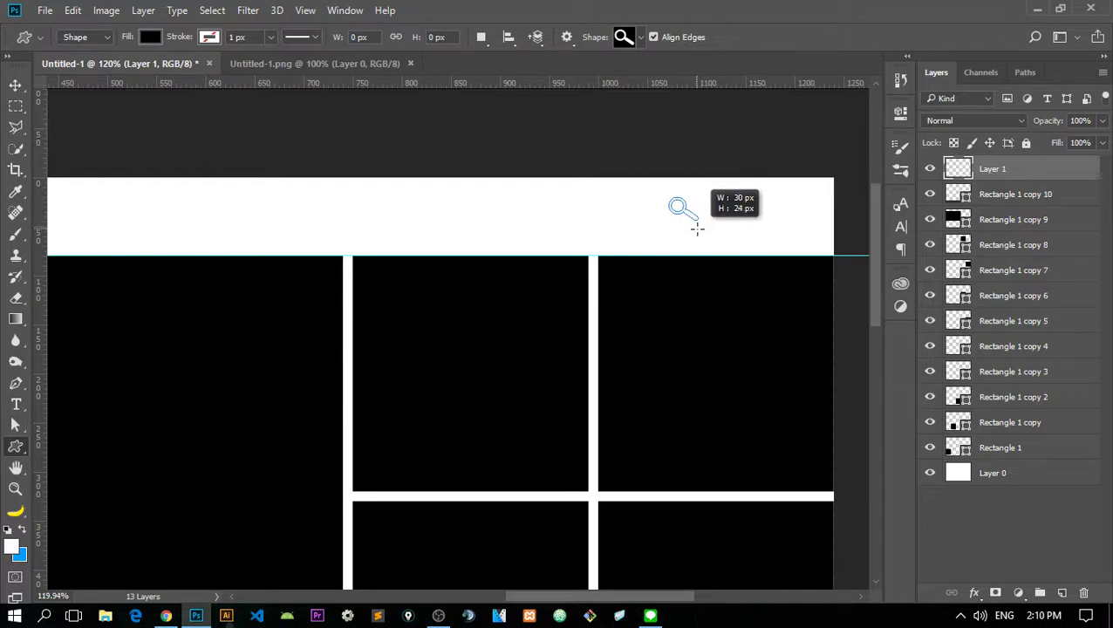
pyautogui.moveTo(697, 229); pyautogui.dragTo(698, 225)
pyautogui.press('v')
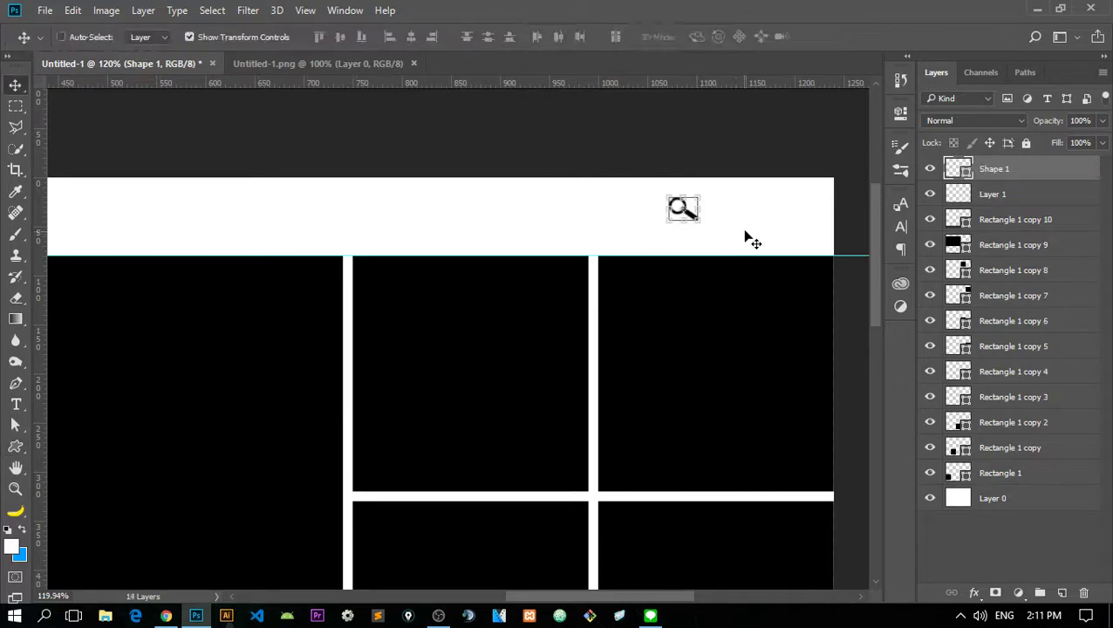
pyautogui.moveTo(803, 214); pyautogui.dragTo(773, 220)
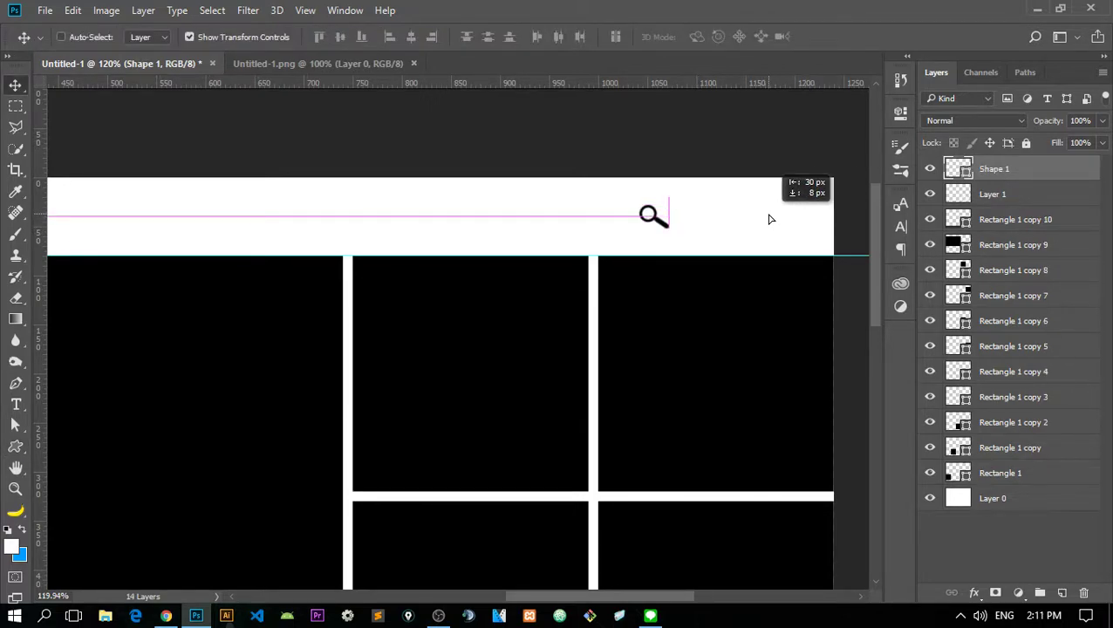
# - Fill the magnifier icon with dark navy #000033
pyautogui.doubleClick(968, 171)
pyautogui.write('000033')
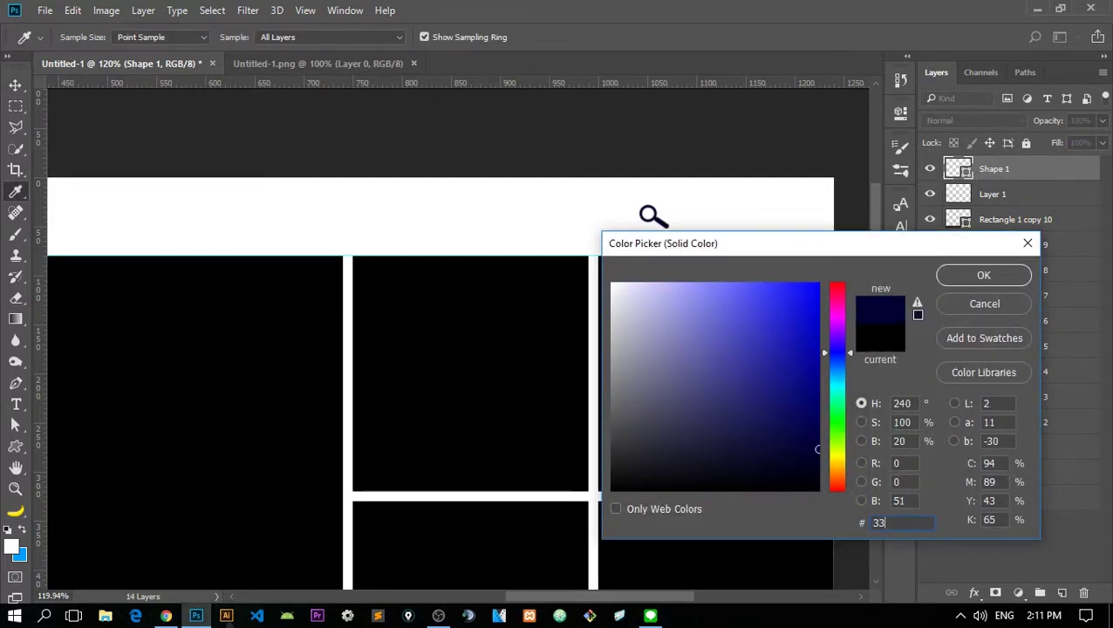
pyautogui.press('Return')
pyautogui.click(688, 355)
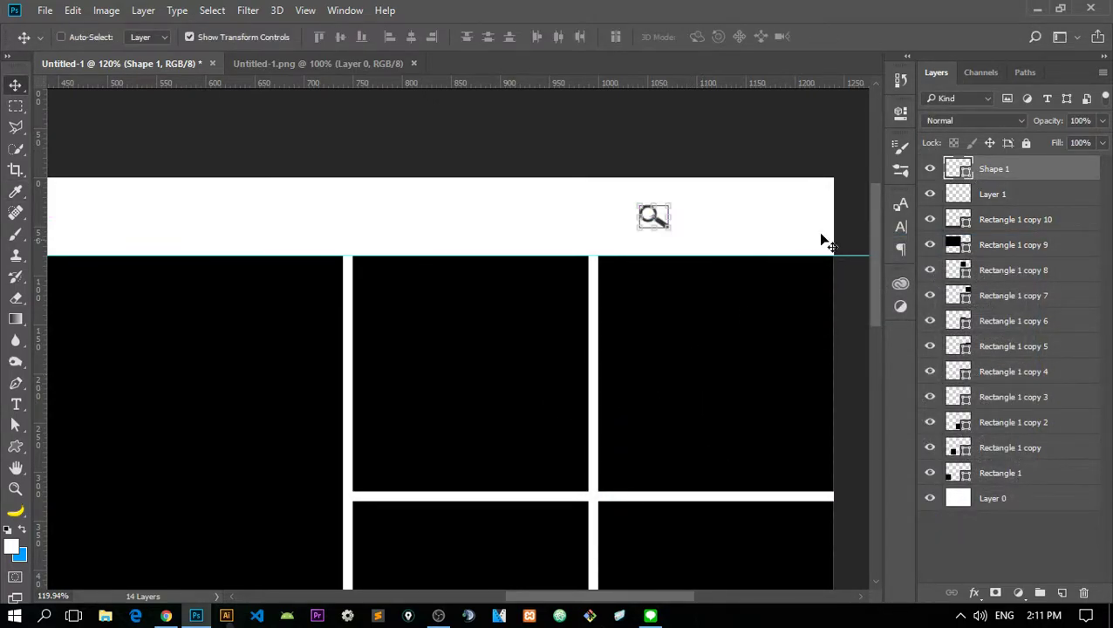
pyautogui.scroll(5, 820, 183)
pyautogui.click(16, 447)
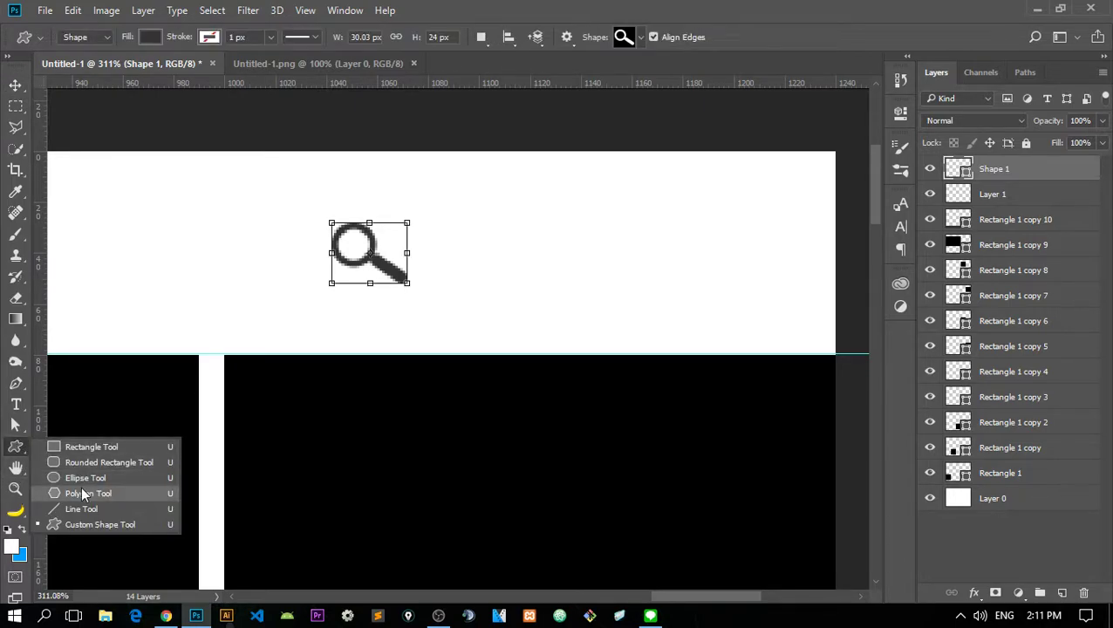
pyautogui.click(80, 462)
# - Draw a 45×5 px rounded bar beside the magnifier, replacing an oversized 50×15 attempt
pyautogui.moveTo(451, 219)
pyautogui.mouseDown()
pyautogui.moveTo(531, 226)
pyautogui.moveTo(513, 226)
pyautogui.mouseUp()
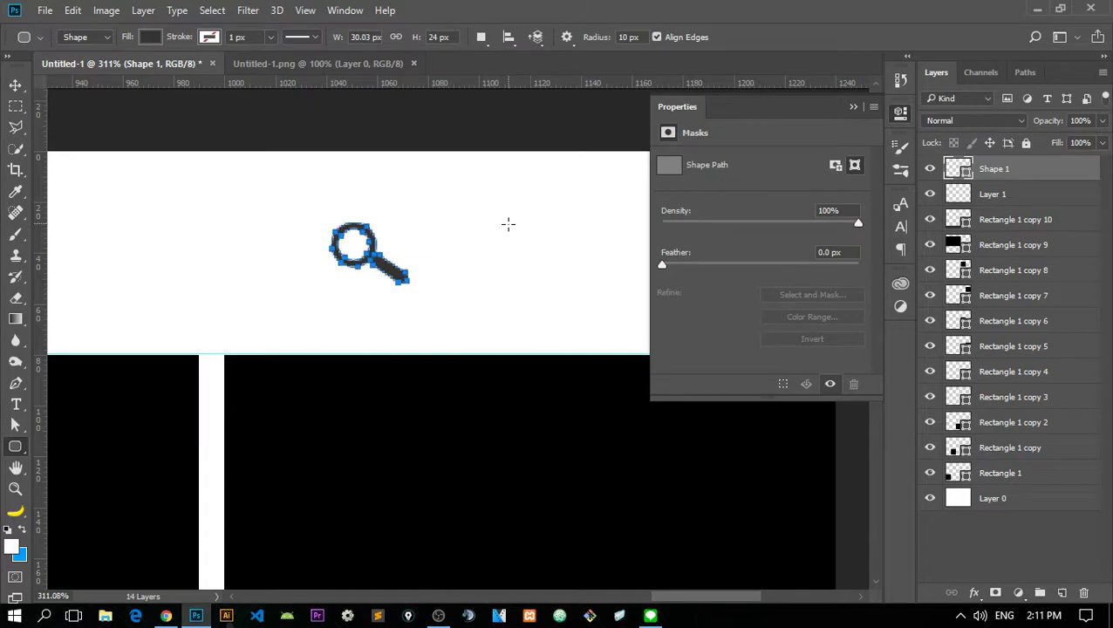
pyautogui.click(509, 224)
pyautogui.write('15')
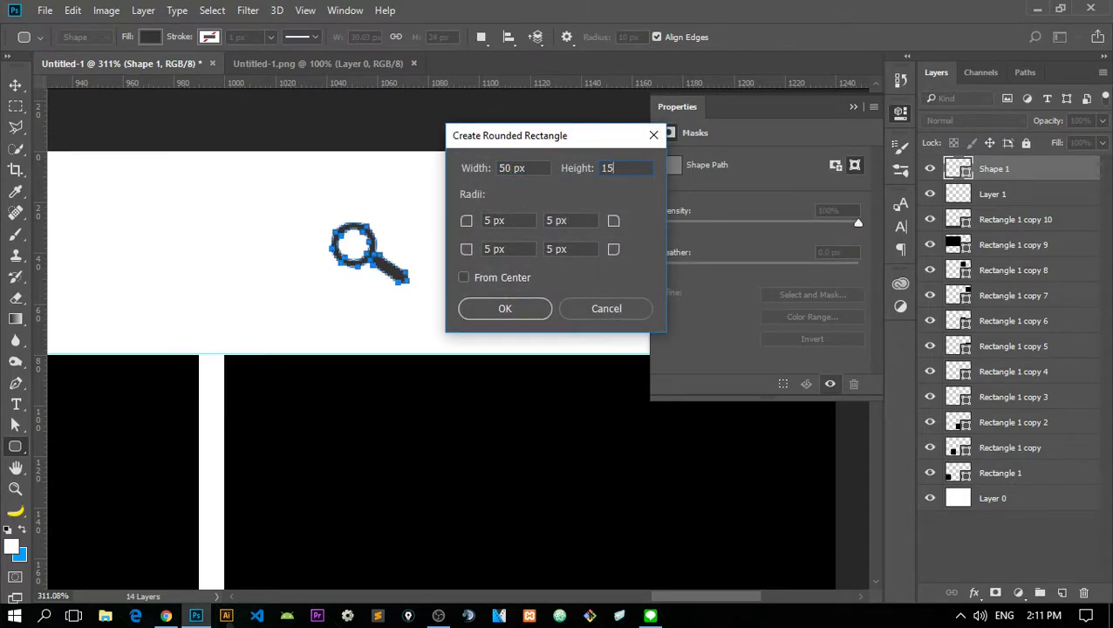
pyautogui.click(492, 310)
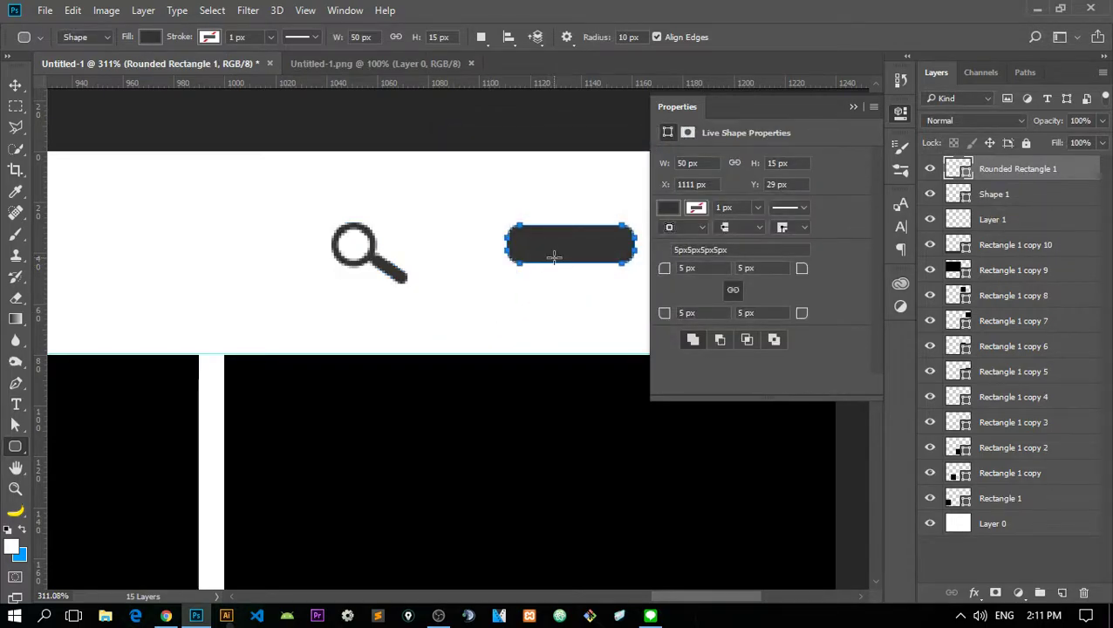
pyautogui.hotkey('ctrl', 'z')
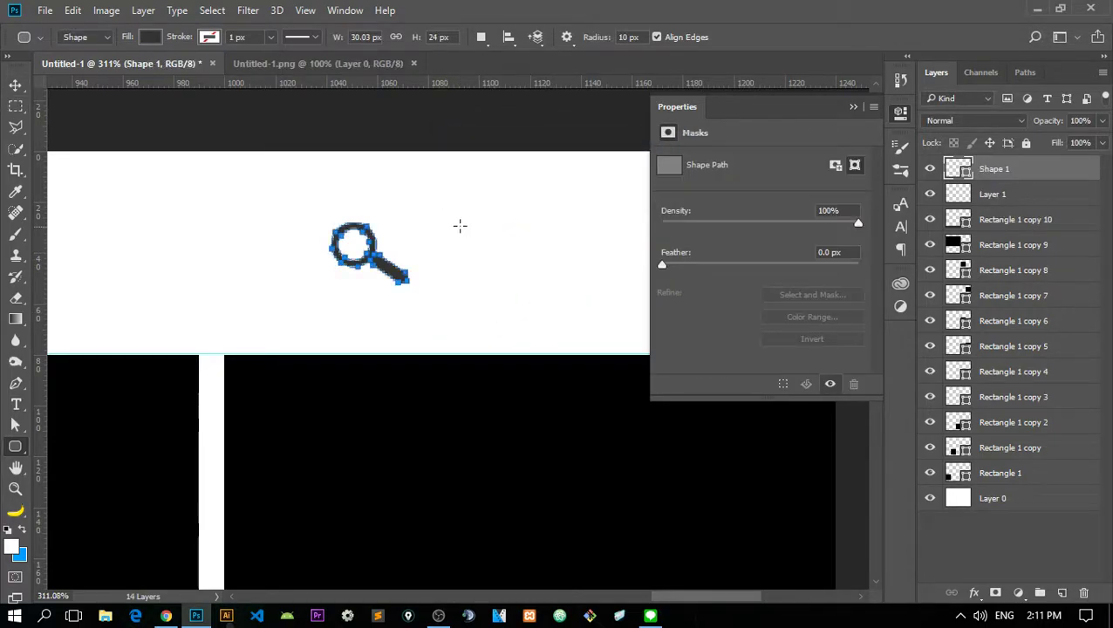
pyautogui.moveTo(481, 222); pyautogui.dragTo(557, 224)
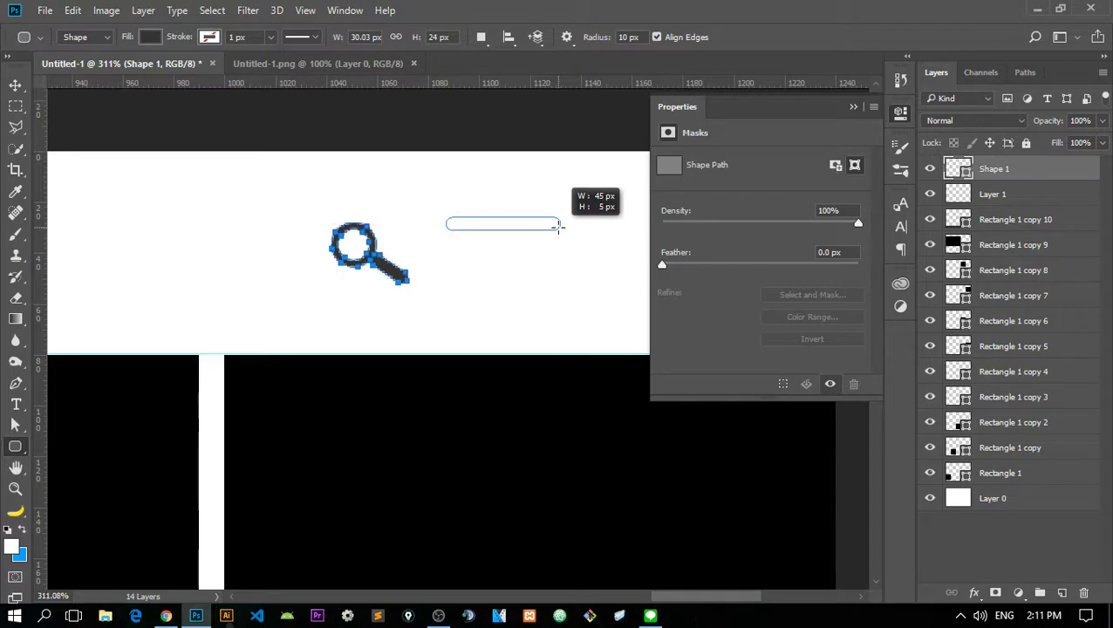
pyautogui.moveTo(558, 225); pyautogui.dragTo(560, 225)
pyautogui.click(853, 108)
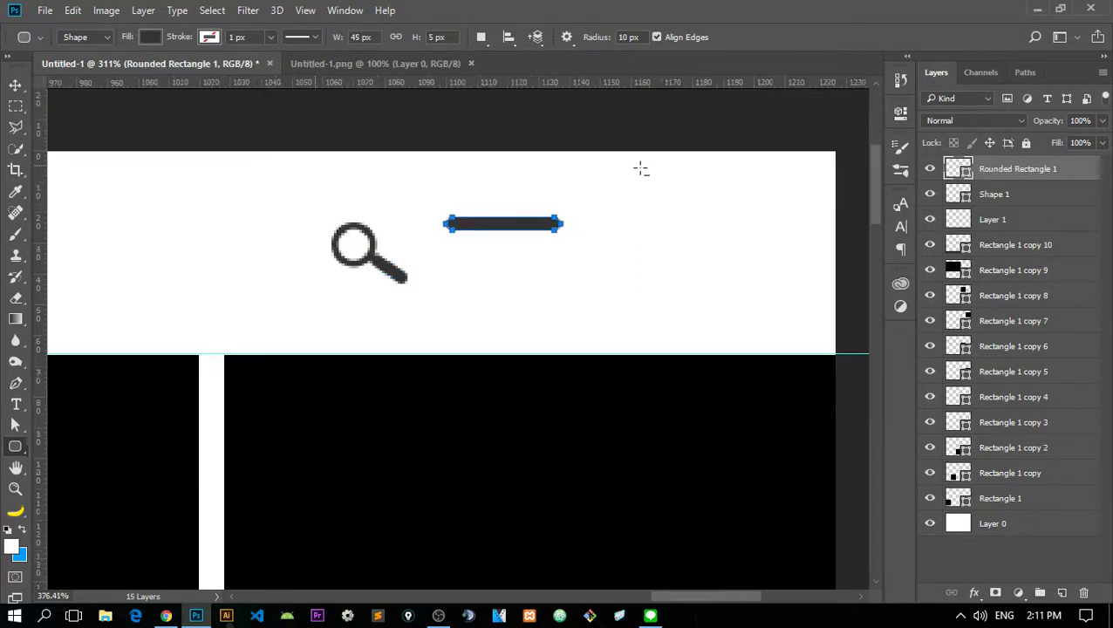
pyautogui.scroll(3, 641, 170)
# - Shift the bar right and duplicate it twice, spacing the three bars evenly downward
pyautogui.press('v')
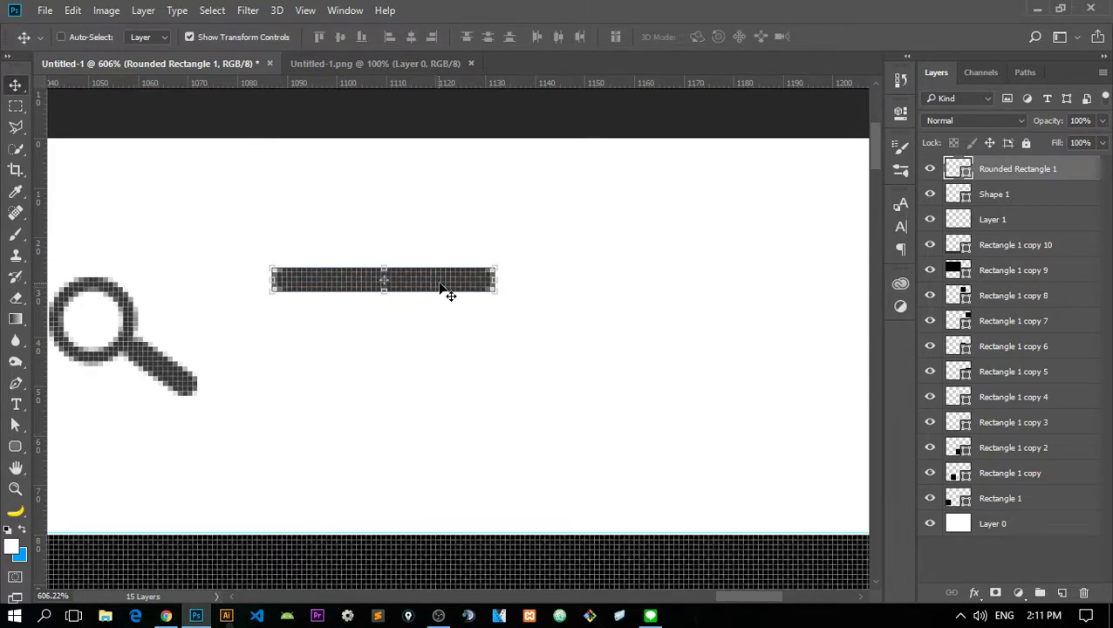
pyautogui.moveTo(440, 286); pyautogui.dragTo(469, 288)
pyautogui.hotkey('alt', 'shift', 'Down')
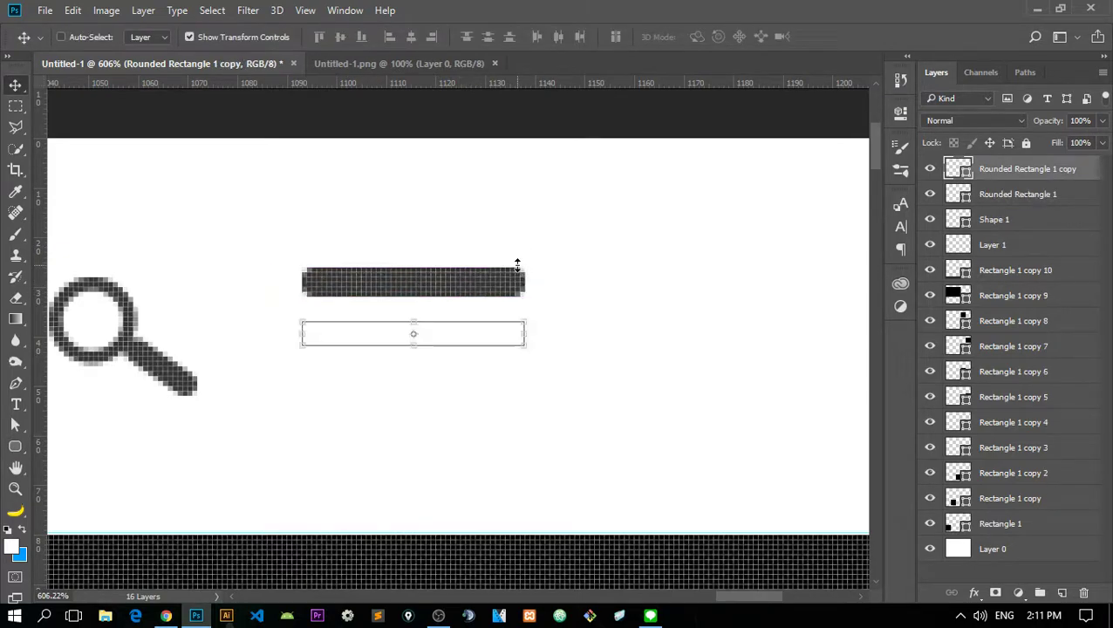
pyautogui.press('Up')
pyautogui.press('Up')
pyautogui.press('Up')
pyautogui.press('Up')
pyautogui.press('Up')
pyautogui.hotkey('shift', 'Down')
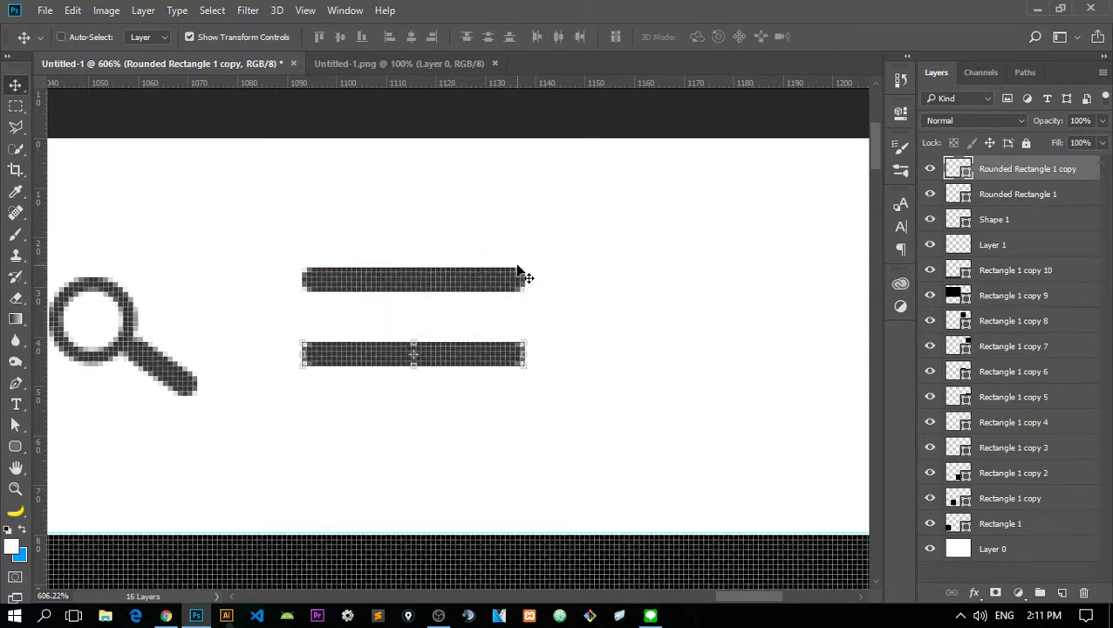
pyautogui.hotkey('alt', 'Down')
pyautogui.press('Down')
pyautogui.press('Down')
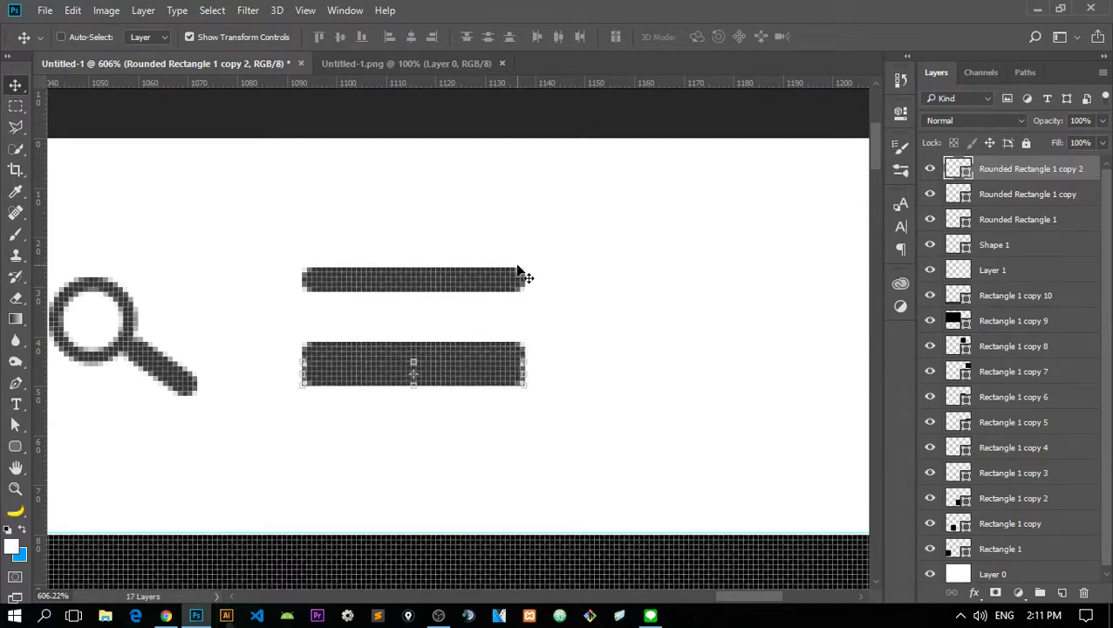
pyautogui.press('Down')
pyautogui.press('Down')
pyautogui.press('Down')
pyautogui.press('Up')
pyautogui.press('Up')
pyautogui.press('Up')
pyautogui.hotkey('shift', 'Down')
pyautogui.press('Down')
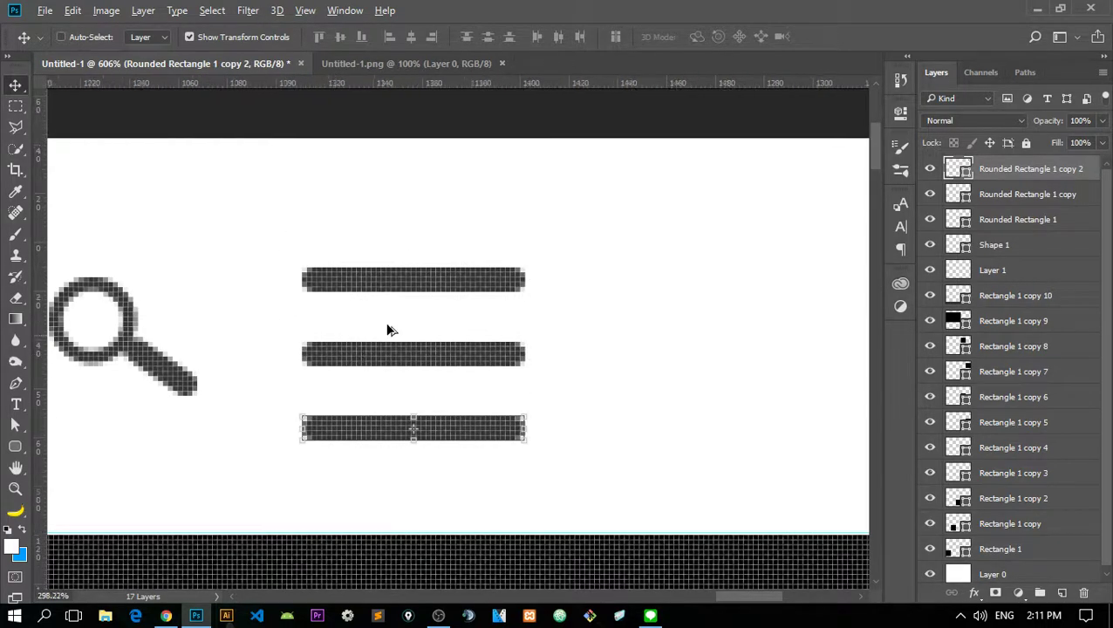
# - Shrink the three menu bars together and shift the icon slightly up and left
pyautogui.scroll(-5, 387, 328)
pyautogui.scroll(2, 340, 251)
pyautogui.click(15, 106)
pyautogui.scroll(-2, 508, 309)
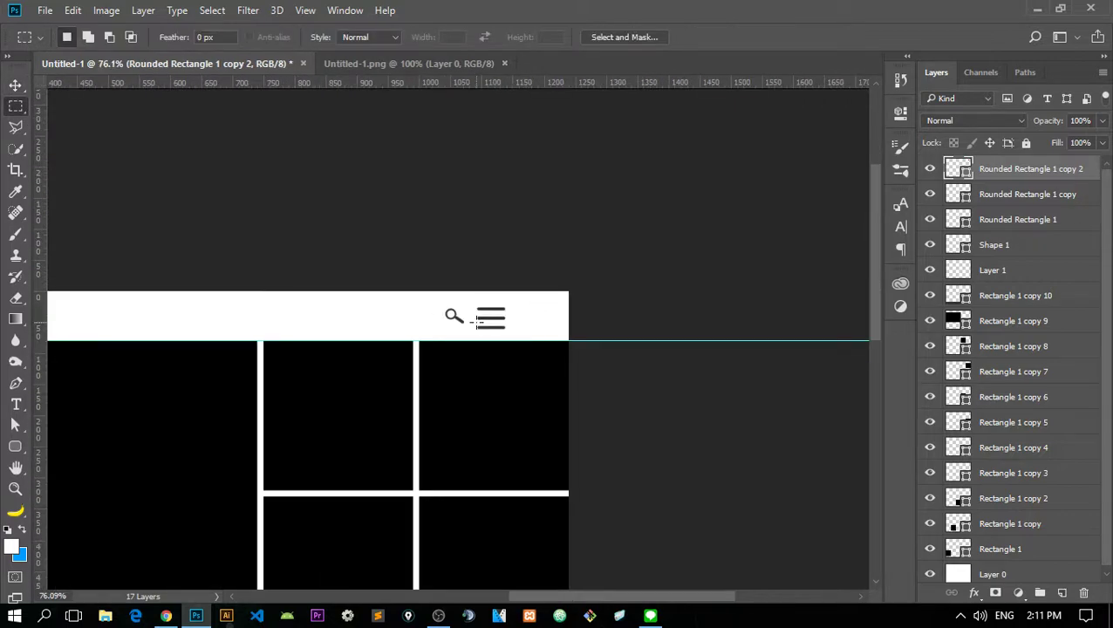
pyautogui.scroll(-2, 733, 149)
pyautogui.scroll(3, 792, 141)
pyautogui.scroll(-1, 729, 204)
pyautogui.scroll(5, 729, 205)
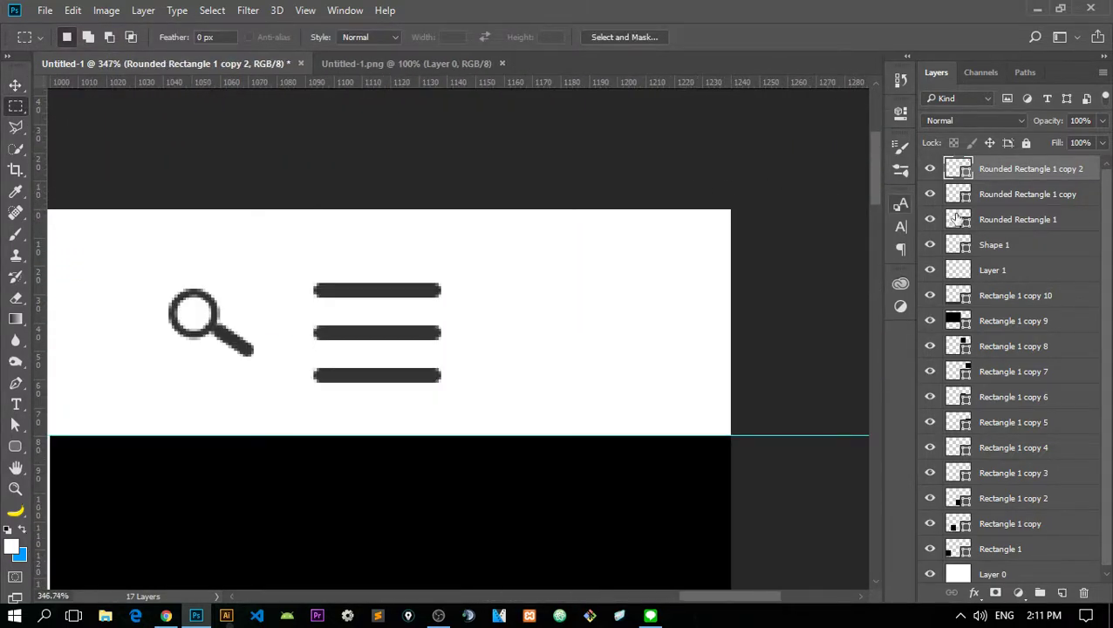
pyautogui.keyDown('shift'); pyautogui.click(995, 219); pyautogui.keyUp('shift')
pyautogui.press('v')
pyautogui.moveTo(454, 283); pyautogui.dragTo(424, 315)
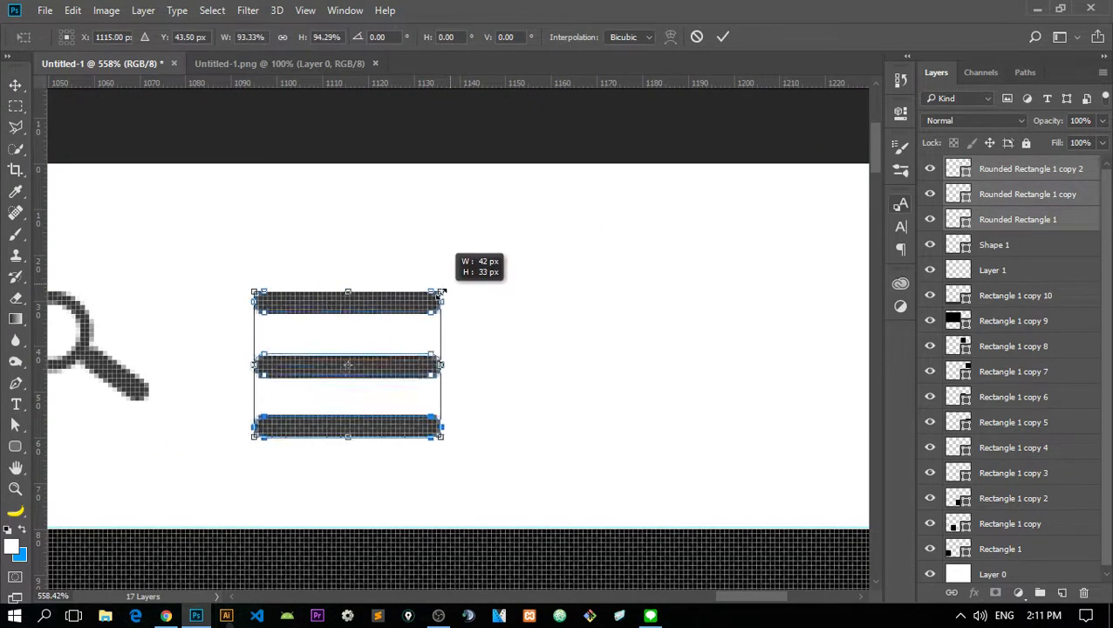
pyautogui.scroll(-3, 423, 315)
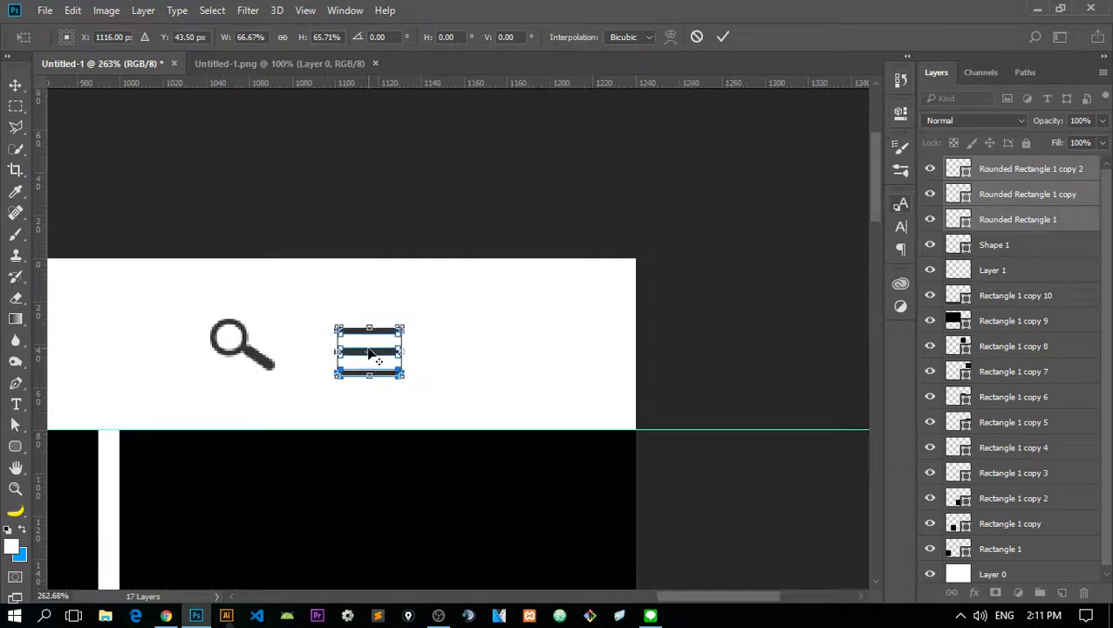
pyautogui.scroll(2, 385, 360)
pyautogui.moveTo(385, 360); pyautogui.dragTo(379, 349)
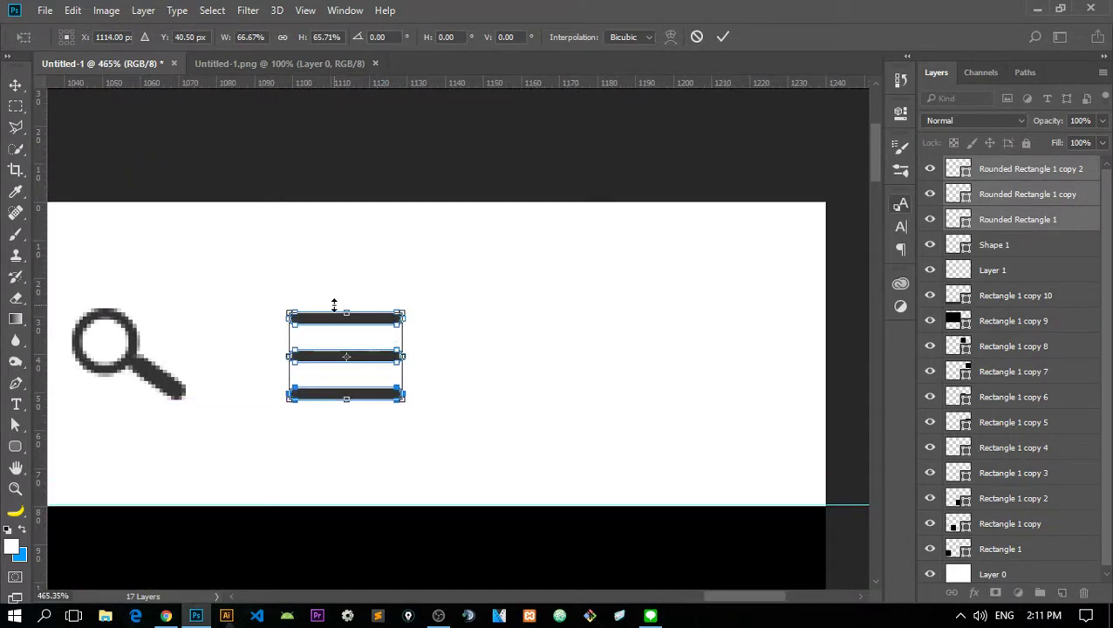
pyautogui.press('Return')
# - Shrink the three-bar menu icon further to about 23 by 18 px
pyautogui.scroll(-3, 420, 320)
pyautogui.scroll(-3, 439, 308)
pyautogui.scroll(-1, 713, 161)
pyautogui.scroll(2, 721, 166)
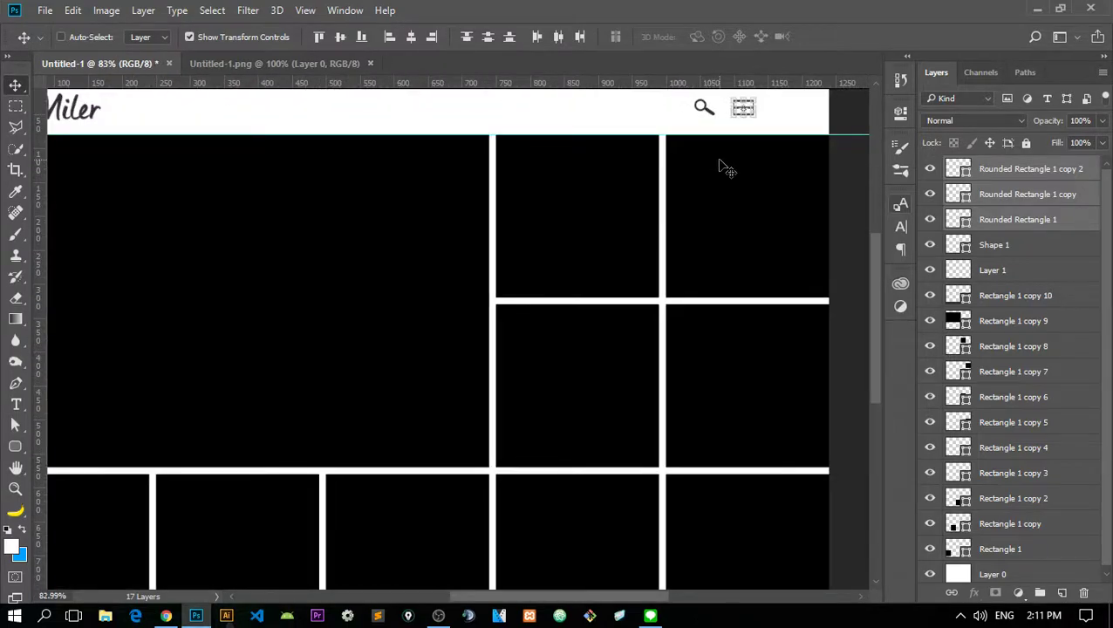
pyautogui.click(15, 106)
pyautogui.scroll(1, 753, 182)
pyautogui.scroll(2, 753, 181)
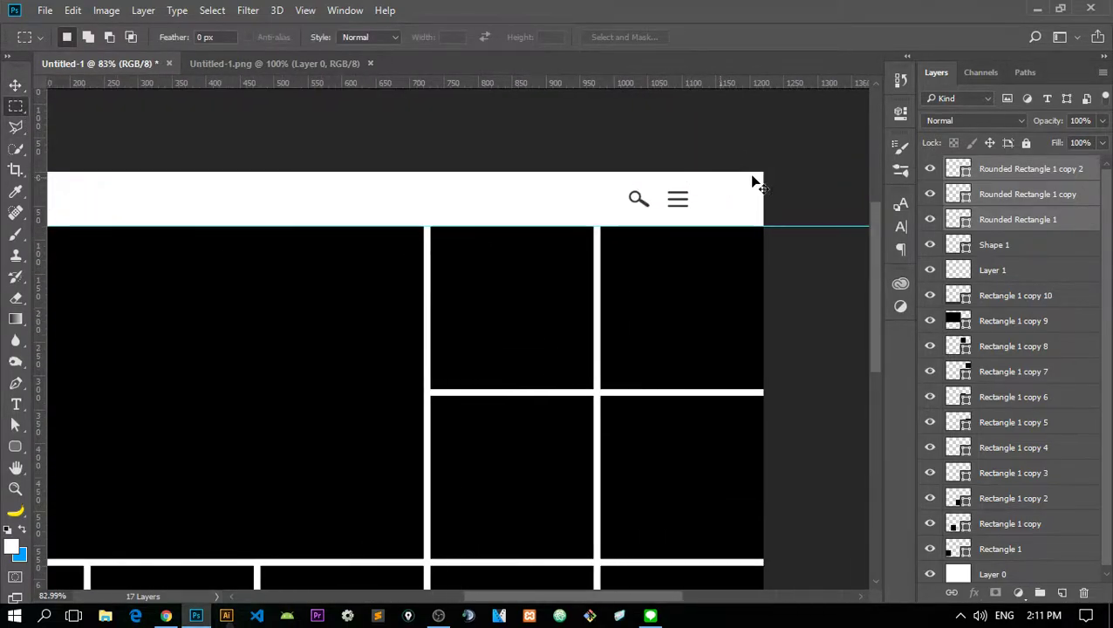
pyautogui.scroll(2, 660, 177)
pyautogui.scroll(2, 544, 229)
pyautogui.scroll(2, 462, 227)
pyautogui.press('v')
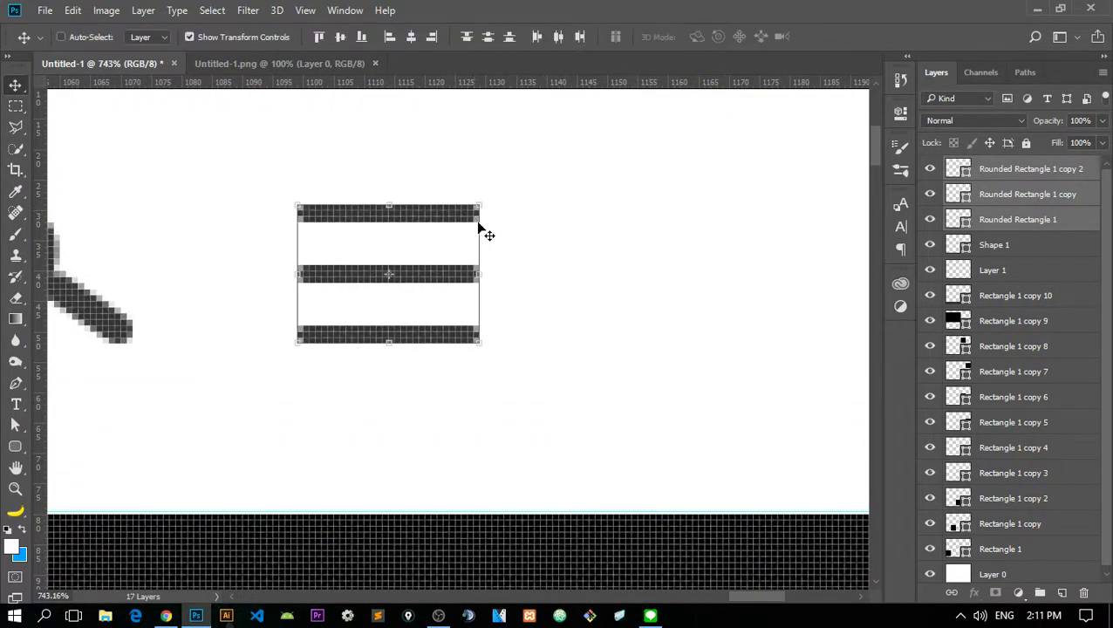
pyautogui.moveTo(479, 204)
pyautogui.mouseDown()
pyautogui.moveTo(451, 235)
pyautogui.moveTo(469, 237)
pyautogui.mouseUp()
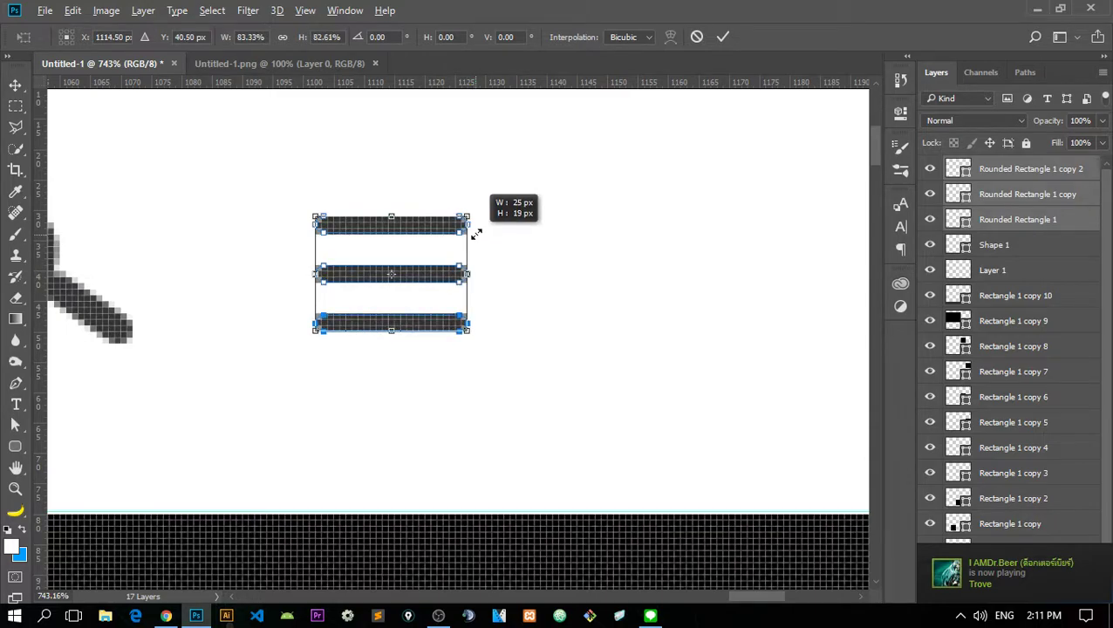
pyautogui.moveTo(470, 237); pyautogui.dragTo(472, 232)
pyautogui.press('Return')
# - Scale the magnifier and three-bar icon down together to about 61%
pyautogui.scroll(-2, 476, 232)
pyautogui.scroll(-3, 477, 232)
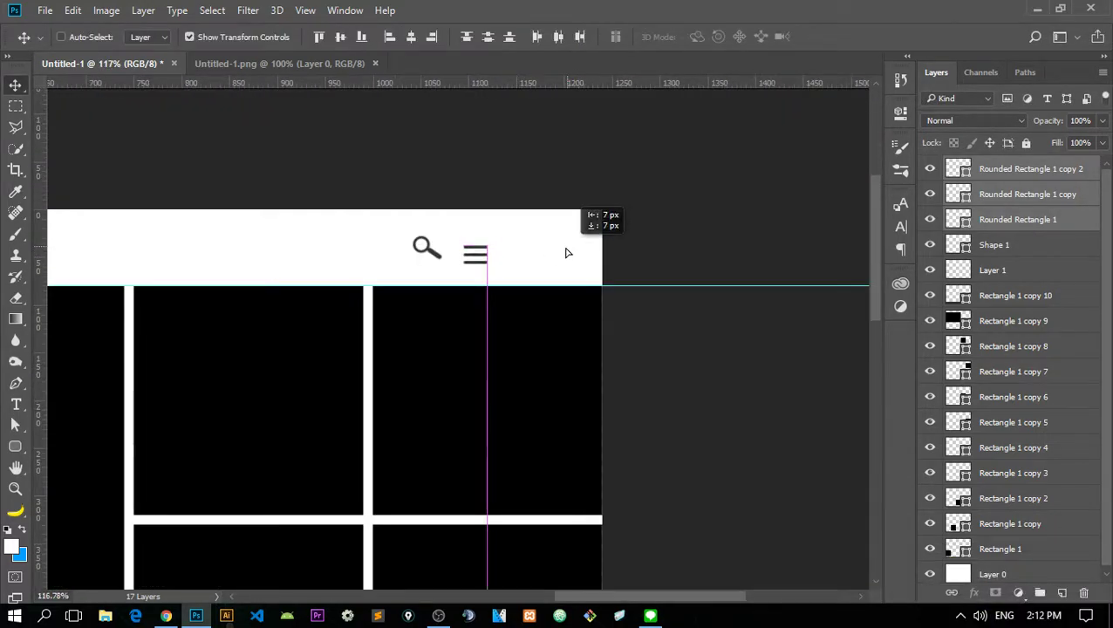
pyautogui.scroll(1, 482, 229)
pyautogui.scroll(2, 443, 279)
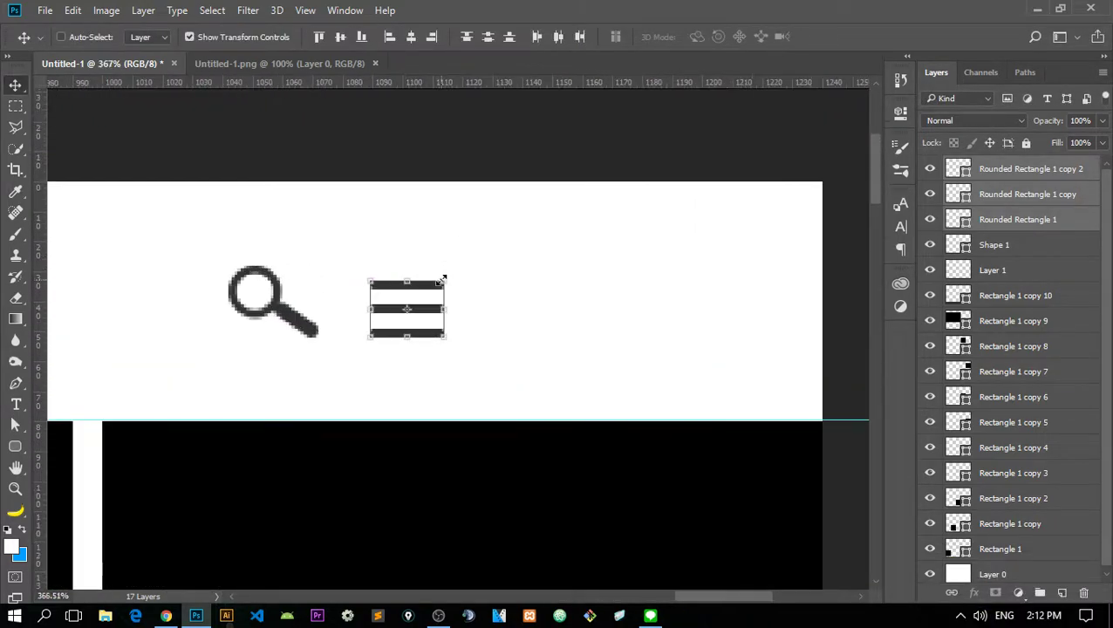
pyautogui.keyDown('shift'); pyautogui.click(1027, 247); pyautogui.keyUp('shift')
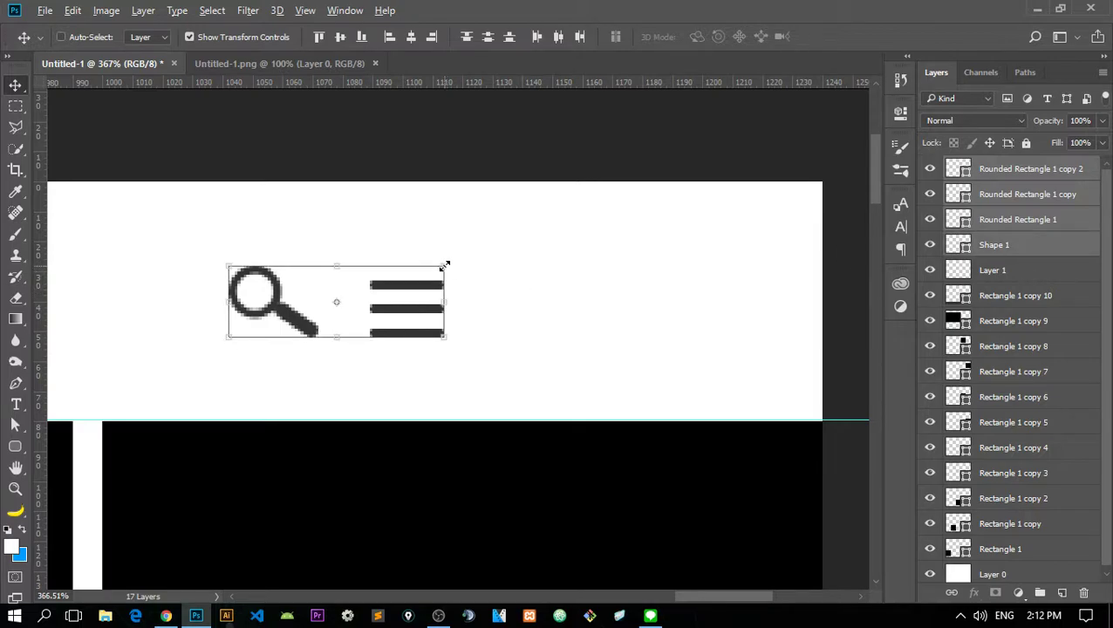
pyautogui.moveTo(444, 266); pyautogui.dragTo(405, 285)
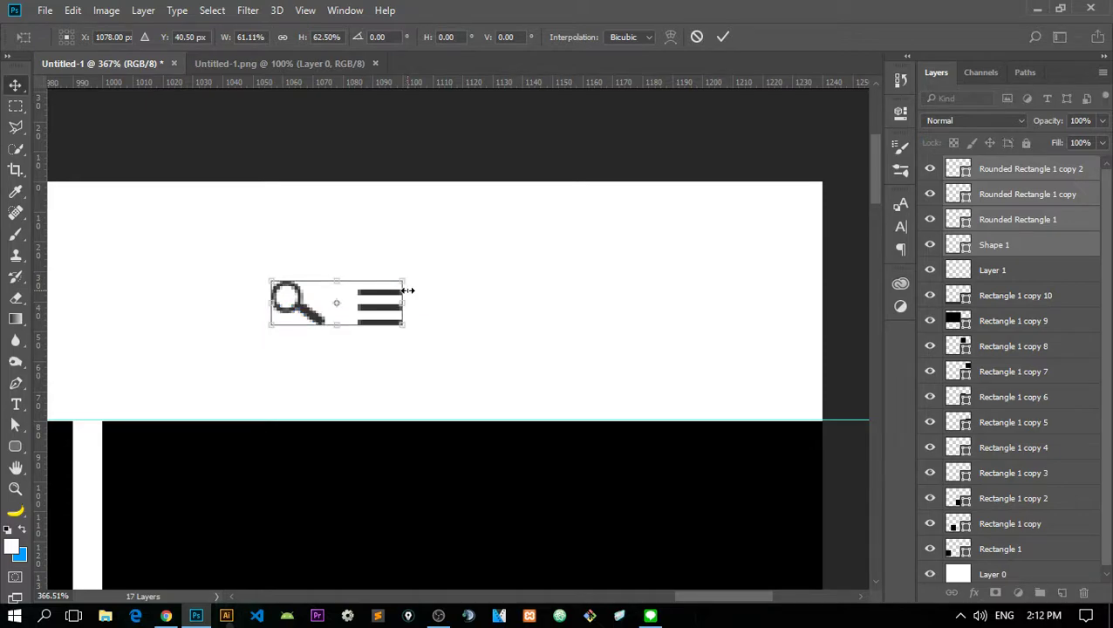
pyautogui.press('Return')
pyautogui.scroll(-2, 519, 247)
pyautogui.scroll(-3, 313, 261)
pyautogui.scroll(-1, 174, 227)
pyautogui.click(16, 106)
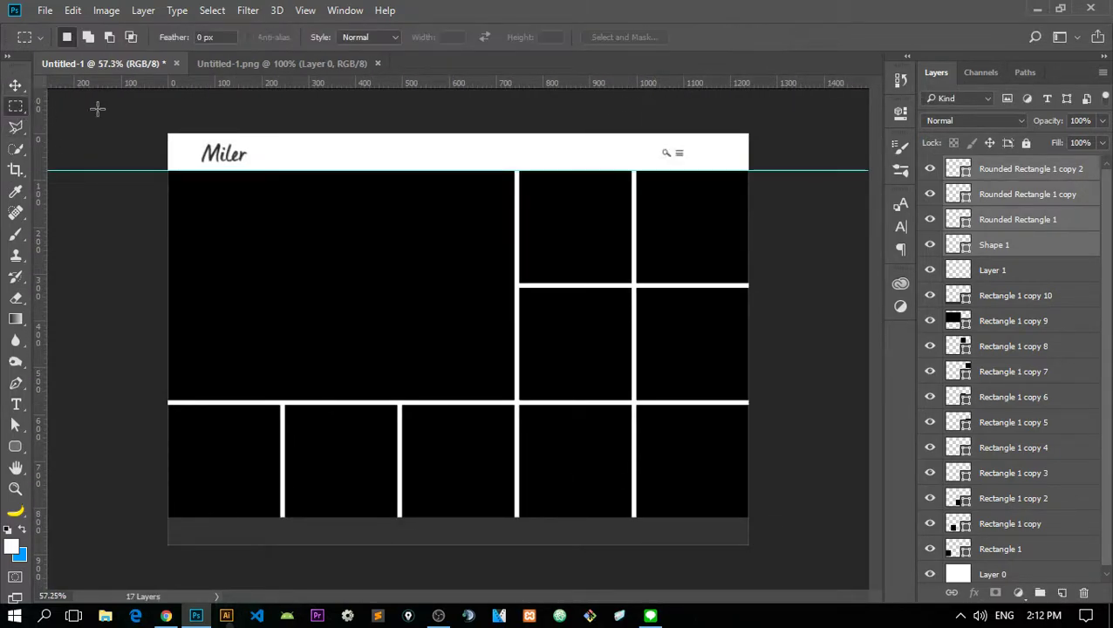
pyautogui.scroll(3, 760, 155)
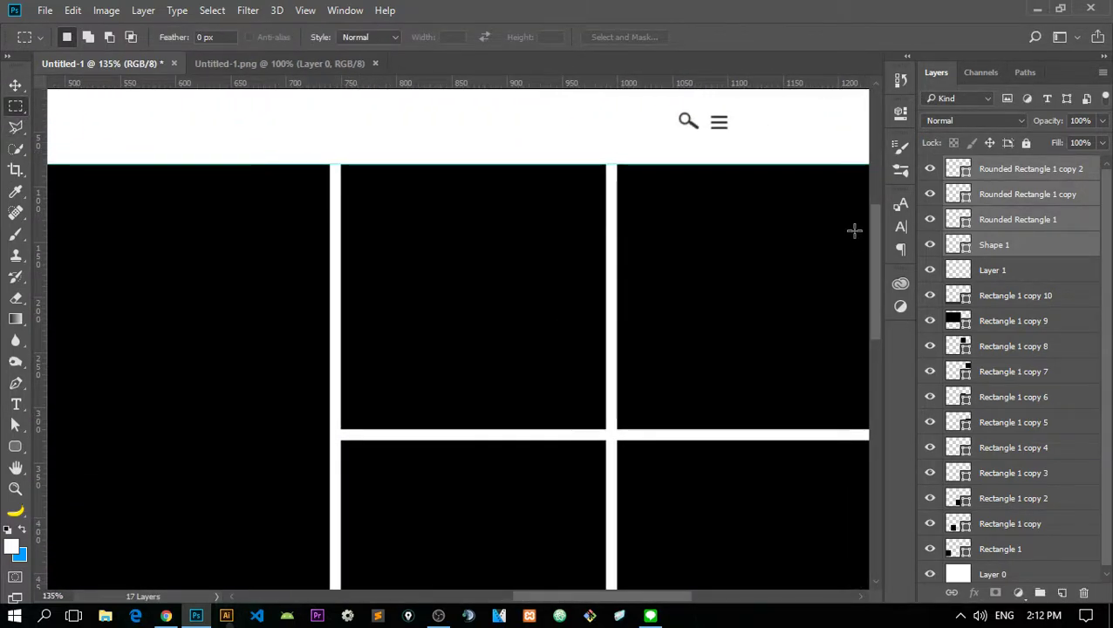
pyautogui.scroll(3, 763, 303)
pyautogui.scroll(1, 812, 248)
pyautogui.scroll(1, 812, 249)
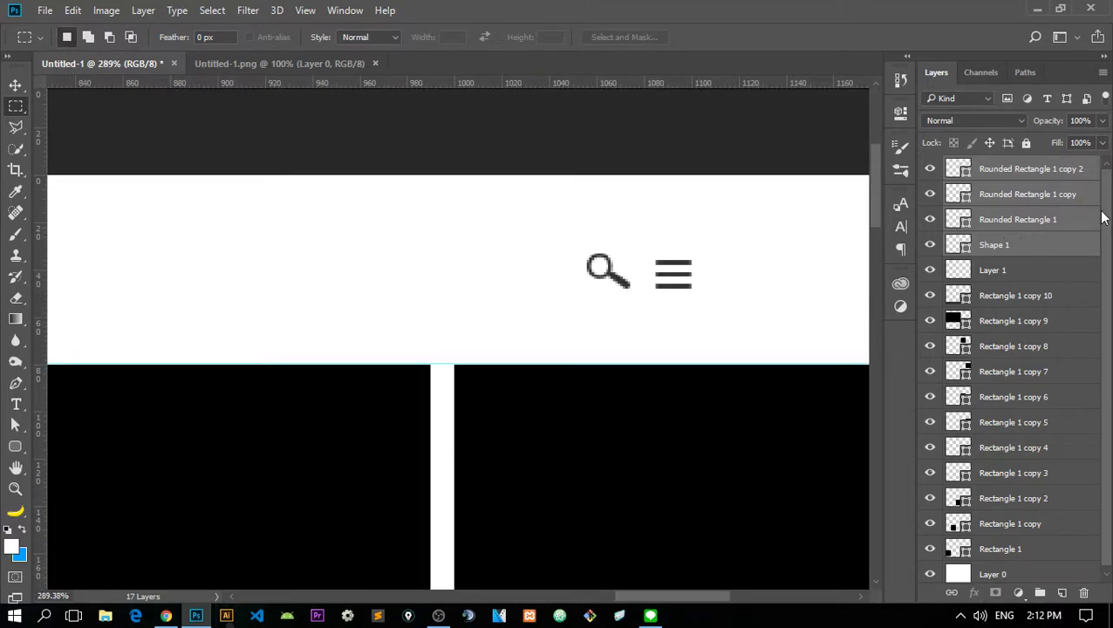
# - Group the three menu bar layers as 'burger nav icon'
pyautogui.click(1076, 219)
pyautogui.keyDown('shift'); pyautogui.click(1061, 170); pyautogui.keyUp('shift')
pyautogui.hotkey('ctrl', 'g')
pyautogui.write('burger nav')
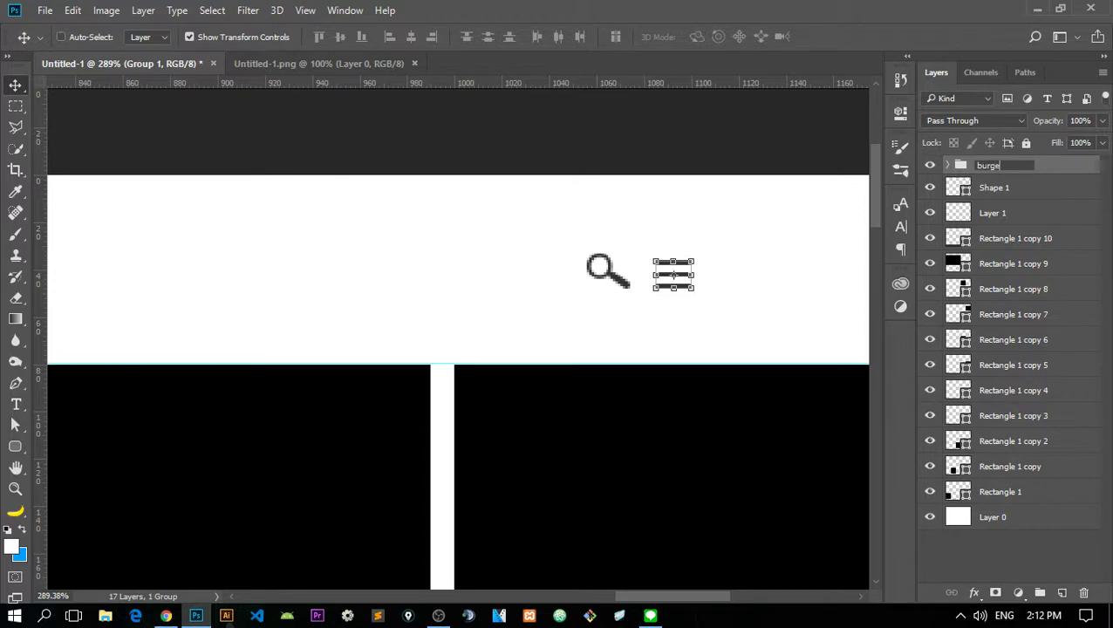
pyautogui.press('Return')
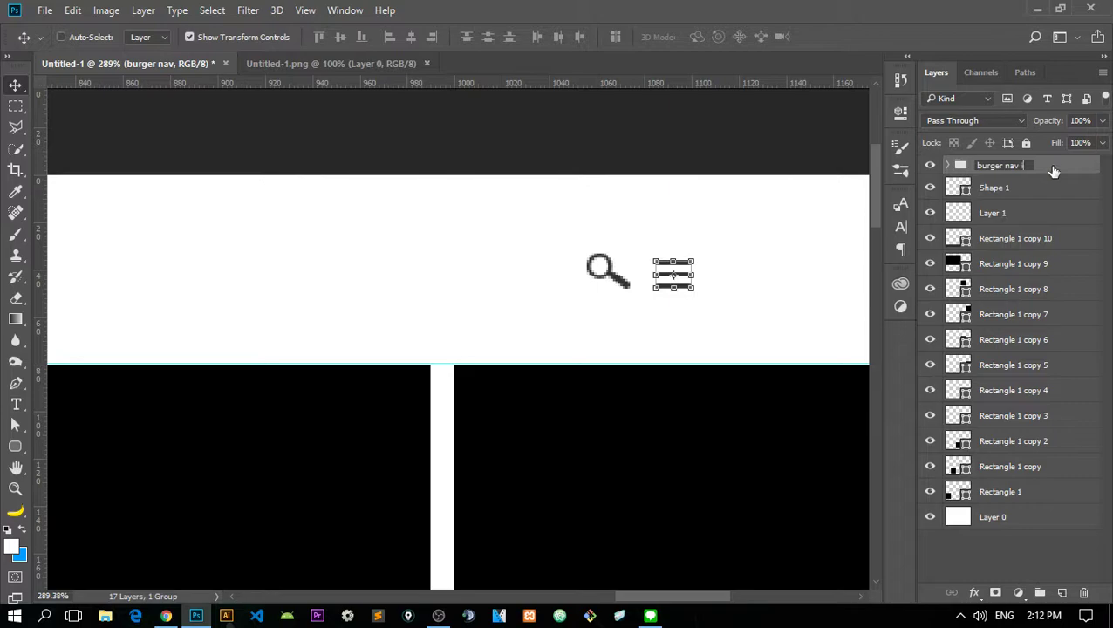
pyautogui.write('icon')
pyautogui.press('Return')
# - Group the magnifier shape layer as 'search' and collapse the group
pyautogui.click(1031, 191)
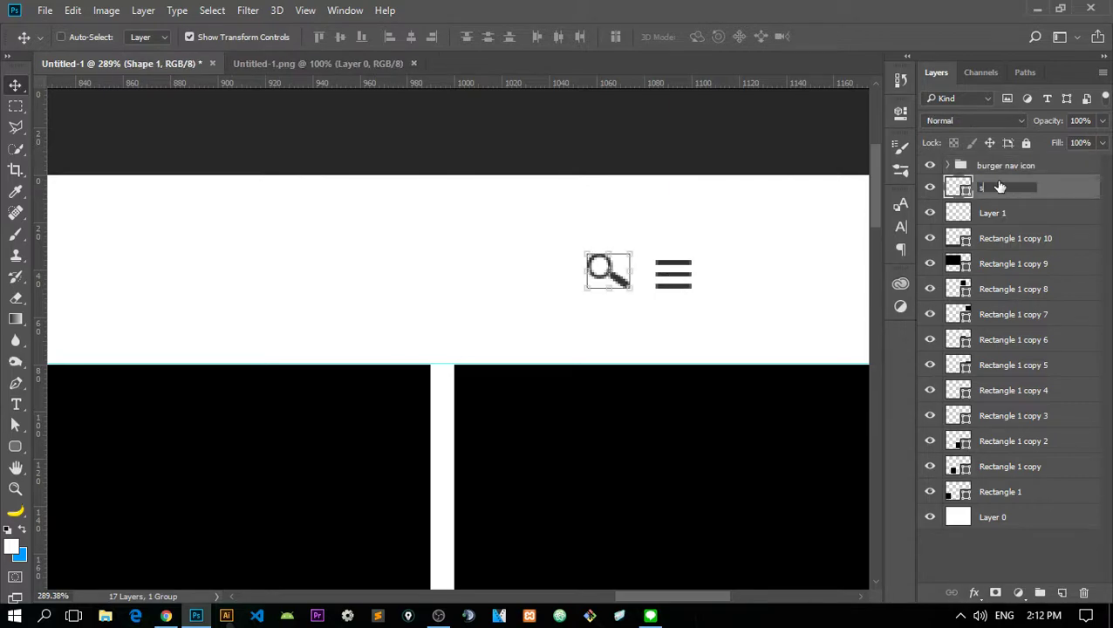
pyautogui.hotkey('ctrl', 'g')
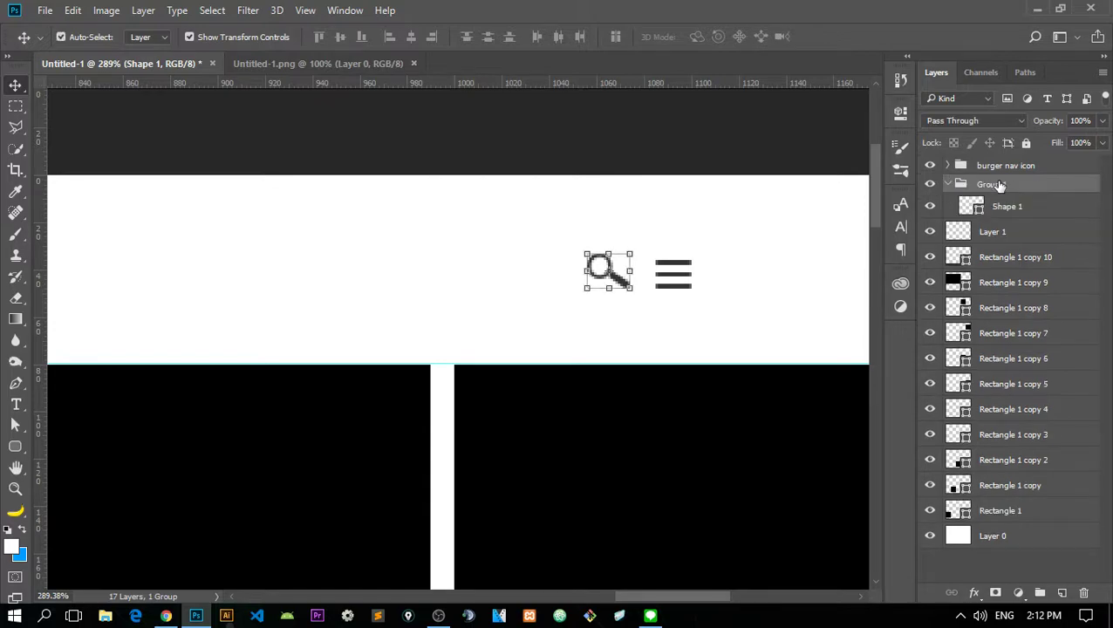
pyautogui.doubleClick(999, 187)
pyautogui.write('s')
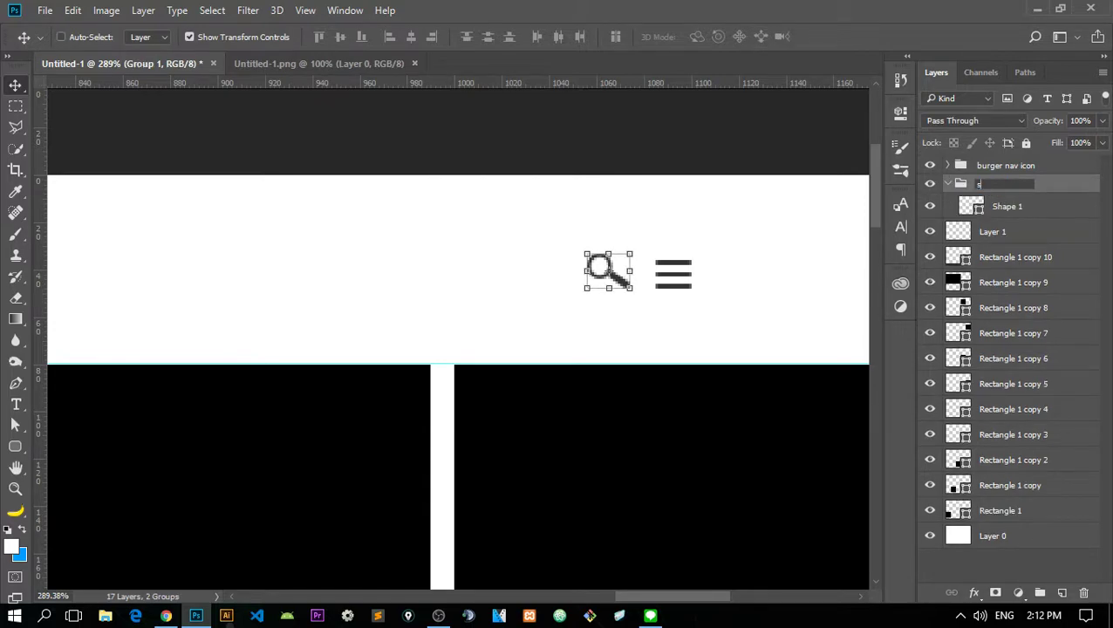
pyautogui.write('earch')
pyautogui.press('Return')
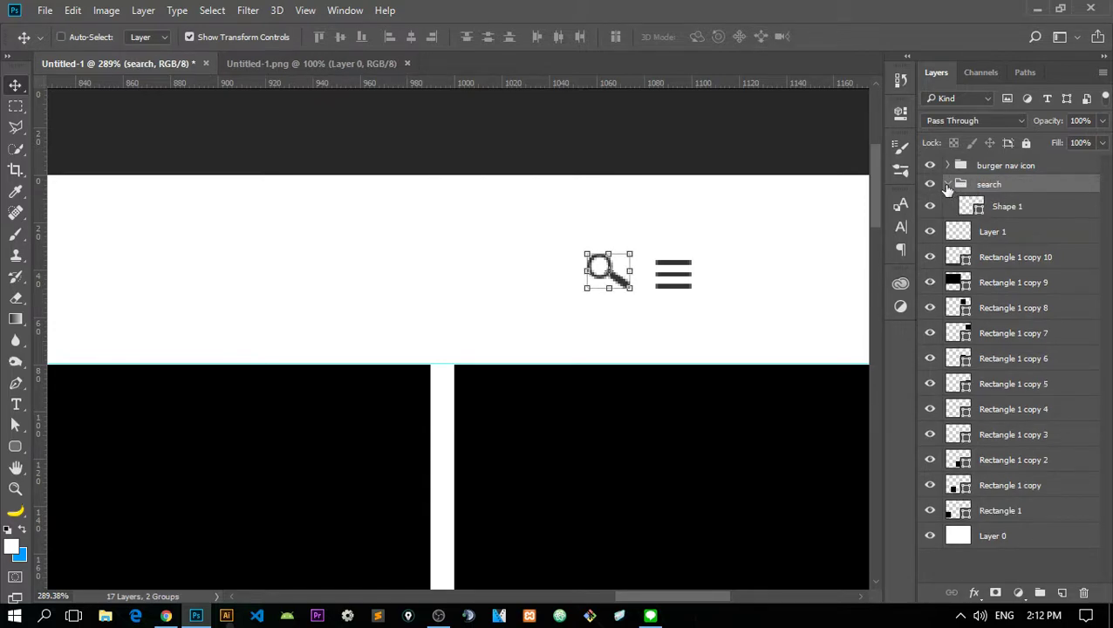
pyautogui.click(947, 185)
# - Move the search icon right so it sits beside the burger icon
pyautogui.moveTo(758, 299); pyautogui.dragTo(780, 302)
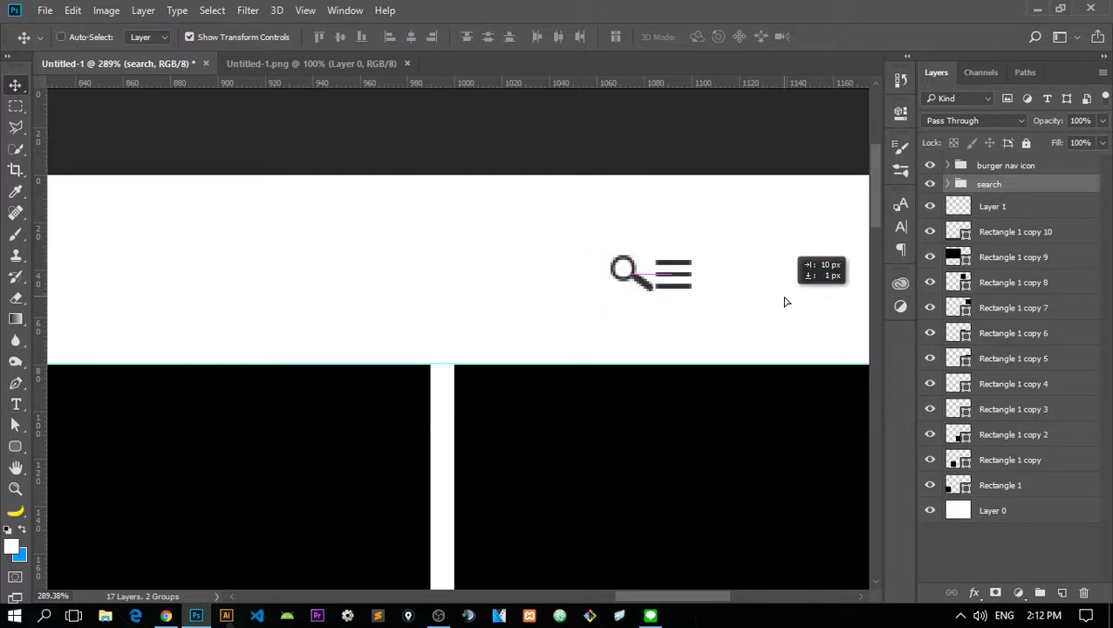
pyautogui.moveTo(779, 302); pyautogui.dragTo(796, 308)
pyautogui.scroll(5, 759, 279)
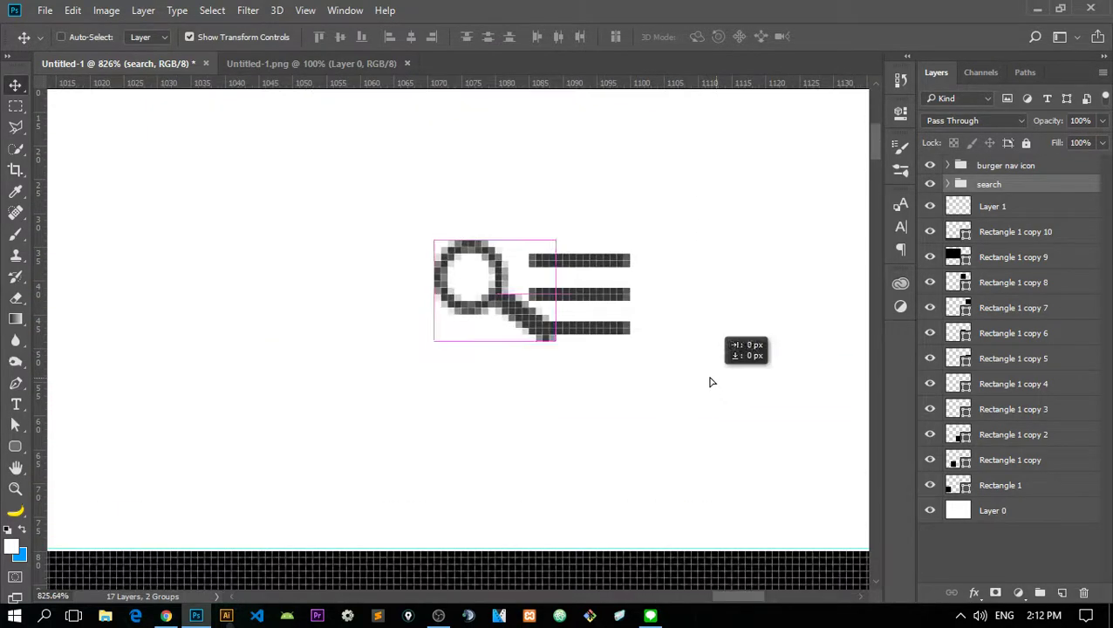
pyautogui.moveTo(712, 381); pyautogui.dragTo(698, 384)
pyautogui.press('Left')
pyautogui.press('Left')
pyautogui.press('Left')
pyautogui.press('Left')
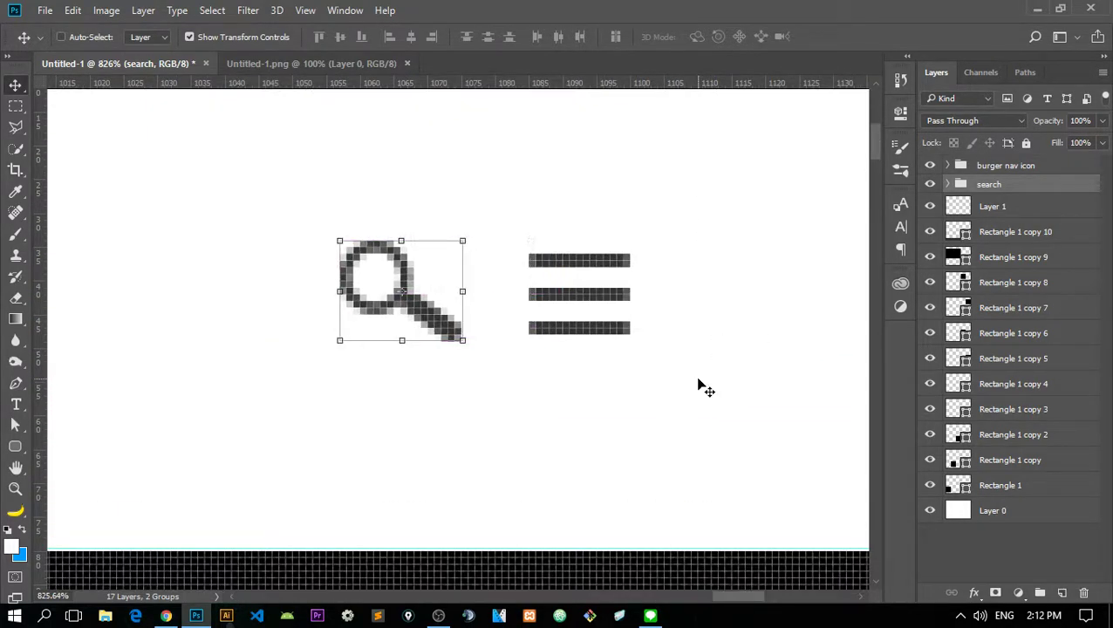
# - Group the Miler logo's Layer 1 as 'logo' and collapse the group
pyautogui.click(1029, 207)
pyautogui.scroll(-5, 556, 340)
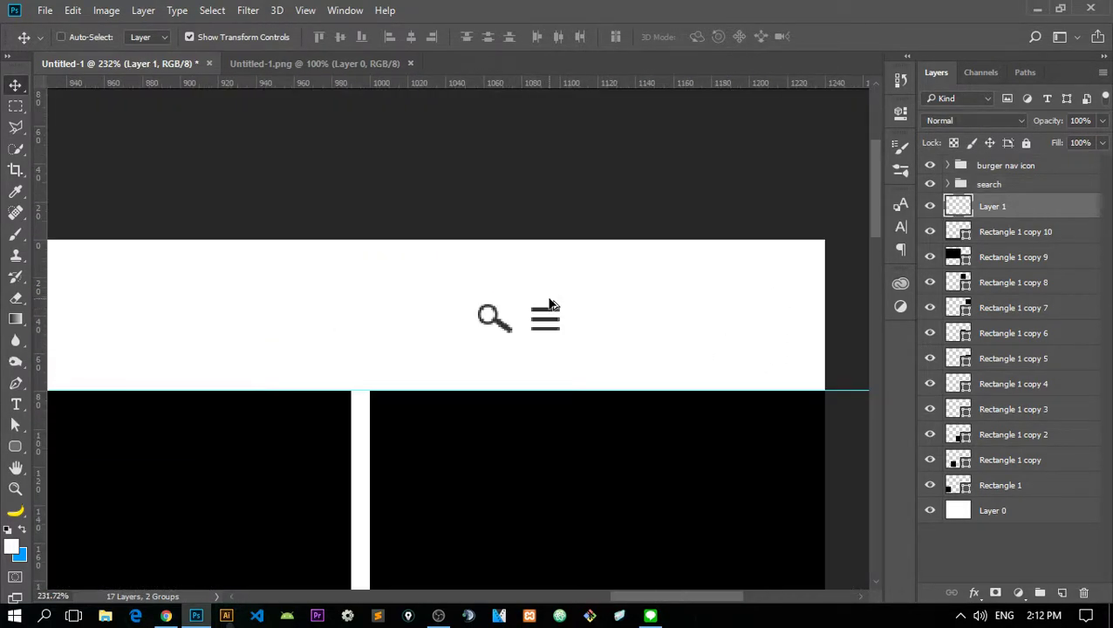
pyautogui.scroll(-5, 82, 268)
pyautogui.scroll(1, 494, 150)
pyautogui.scroll(2, 493, 150)
pyautogui.hotkey('ctrl', 'g')
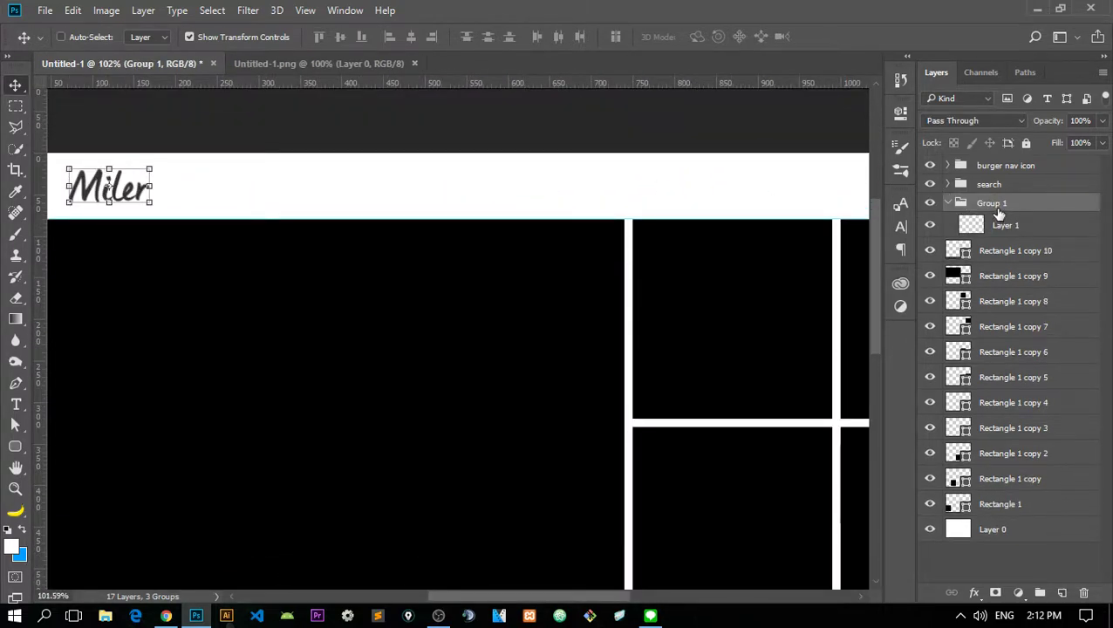
pyautogui.doubleClick(1000, 206)
pyautogui.write('og')
pyautogui.press('Return')
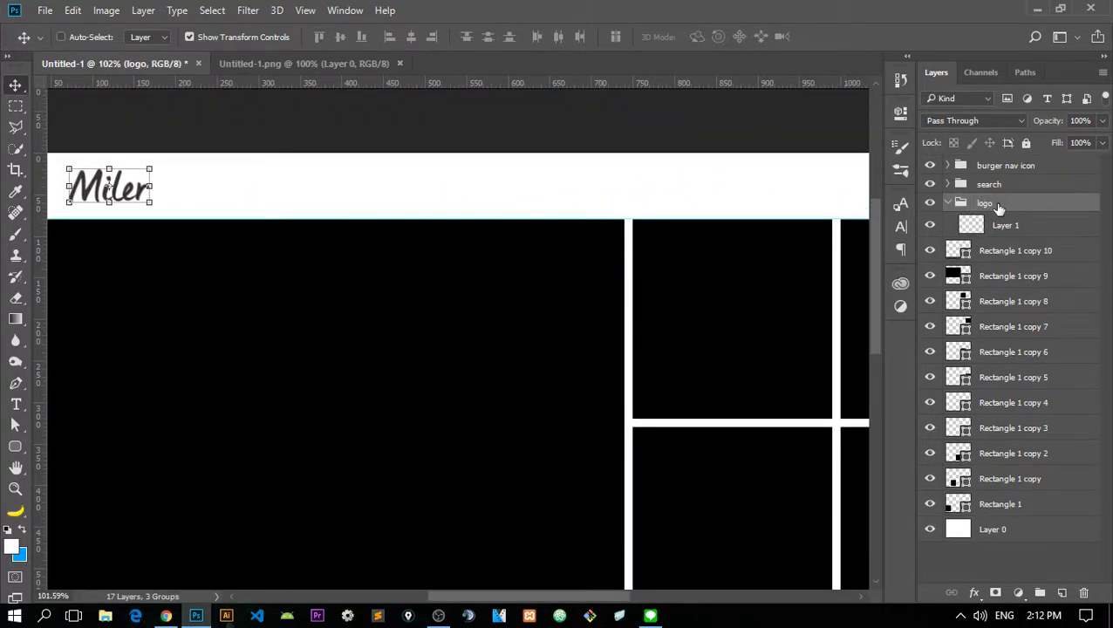
pyautogui.click(951, 204)
# - Move the Rectangle 1 copy 10 bottom bar layer just above Layer 0
pyautogui.click(967, 227)
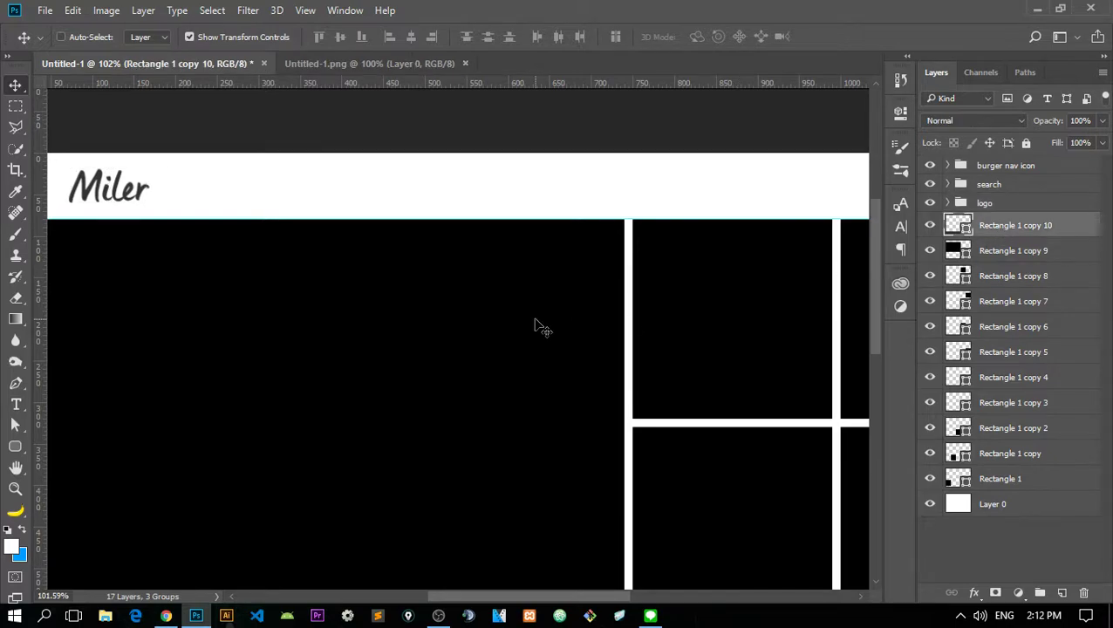
pyautogui.scroll(-3, 550, 332)
pyautogui.scroll(-5, 614, 297)
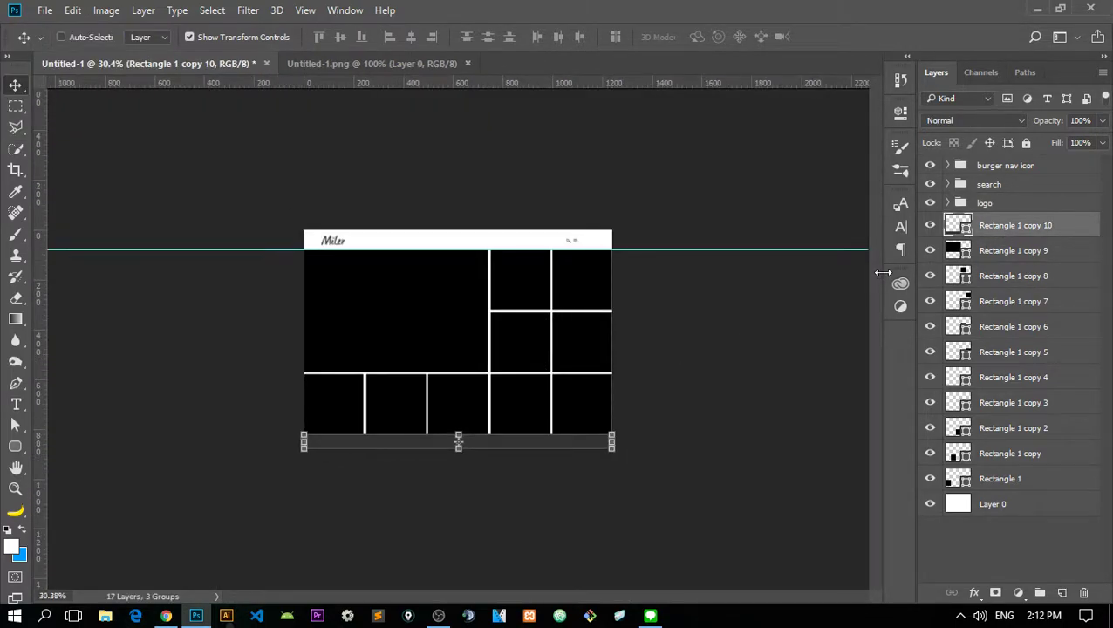
pyautogui.scroll(2, 883, 273)
pyautogui.moveTo(1052, 225); pyautogui.dragTo(1048, 465)
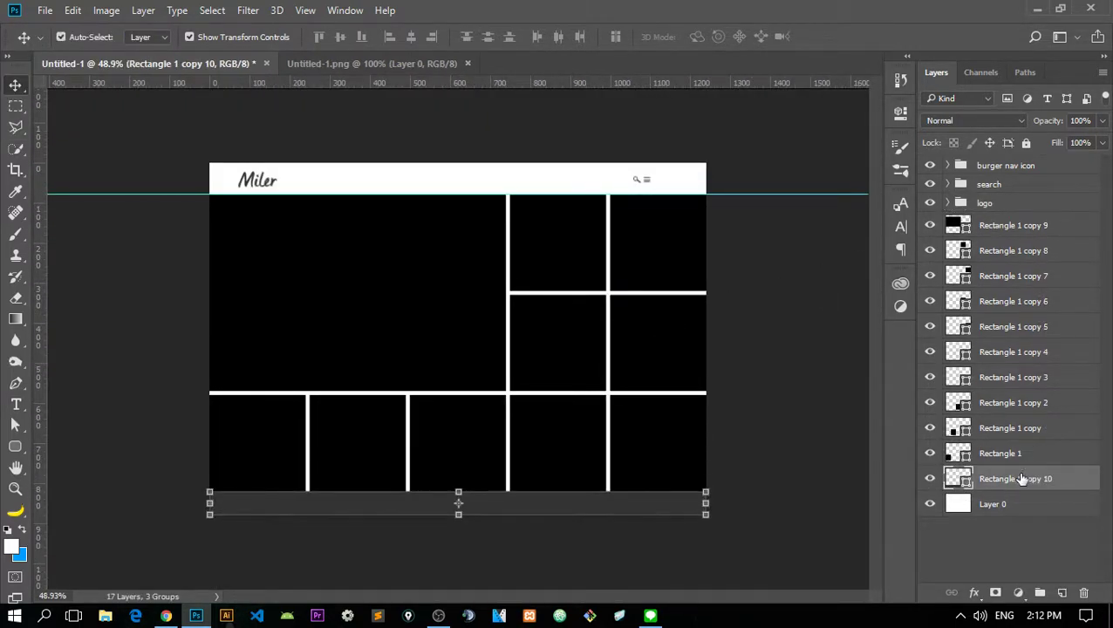
# - Group the bottom bar layer as 'footer' and collapse the group
pyautogui.hotkey('ctrl', 'g')
pyautogui.doubleClick(991, 476)
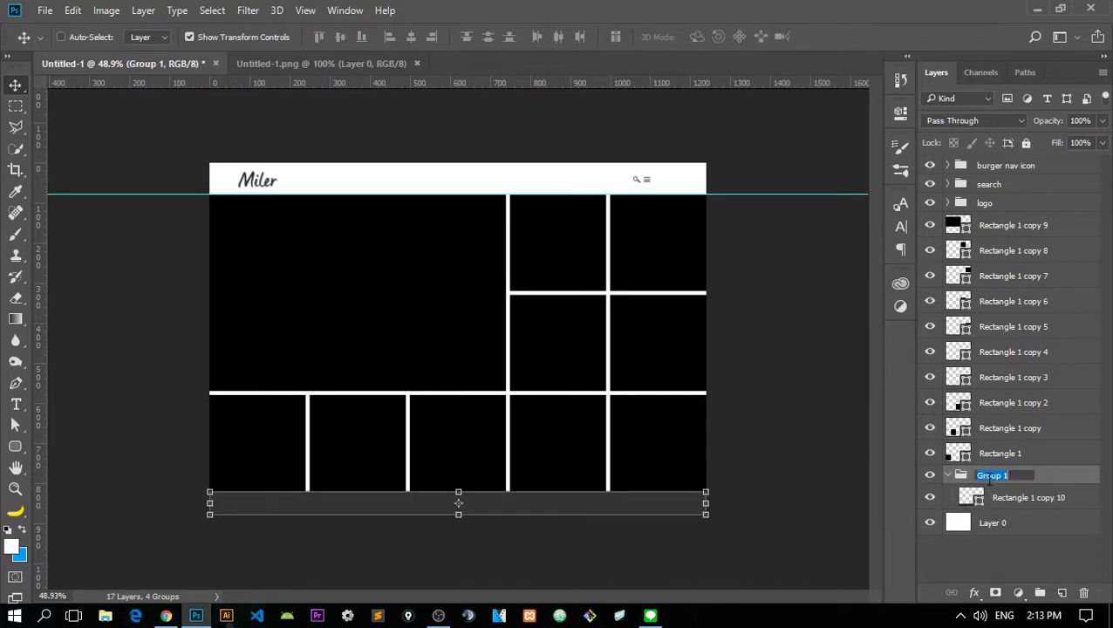
pyautogui.write('footer')
pyautogui.press('Return')
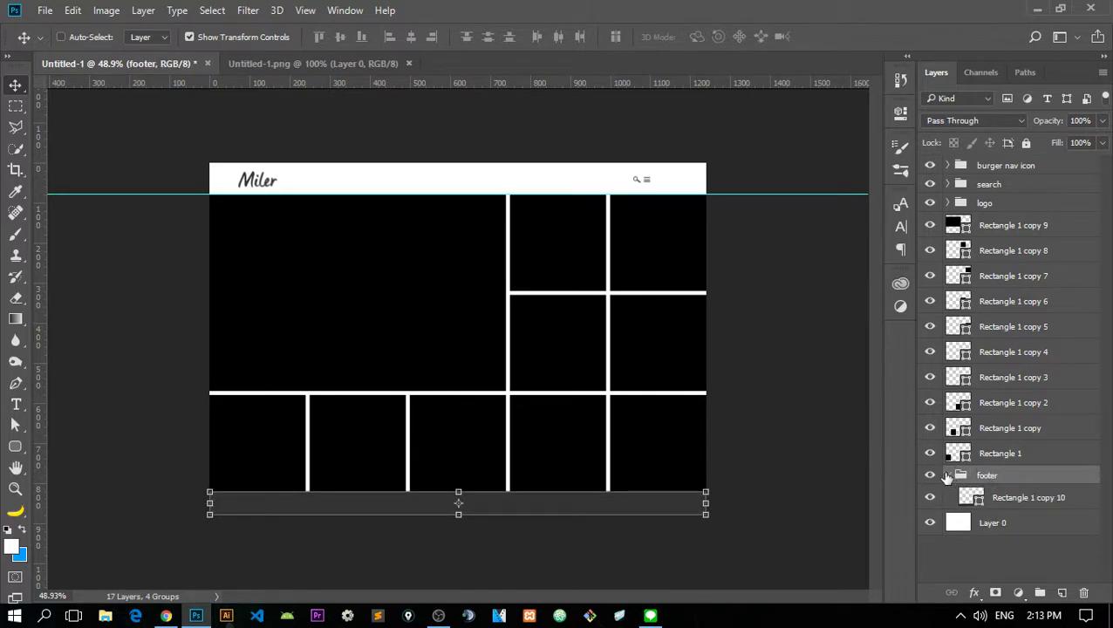
pyautogui.click(947, 476)
# - Choose the Rectangular Marquee tool and switch over to File Explorer
pyautogui.scroll(2, 463, 261)
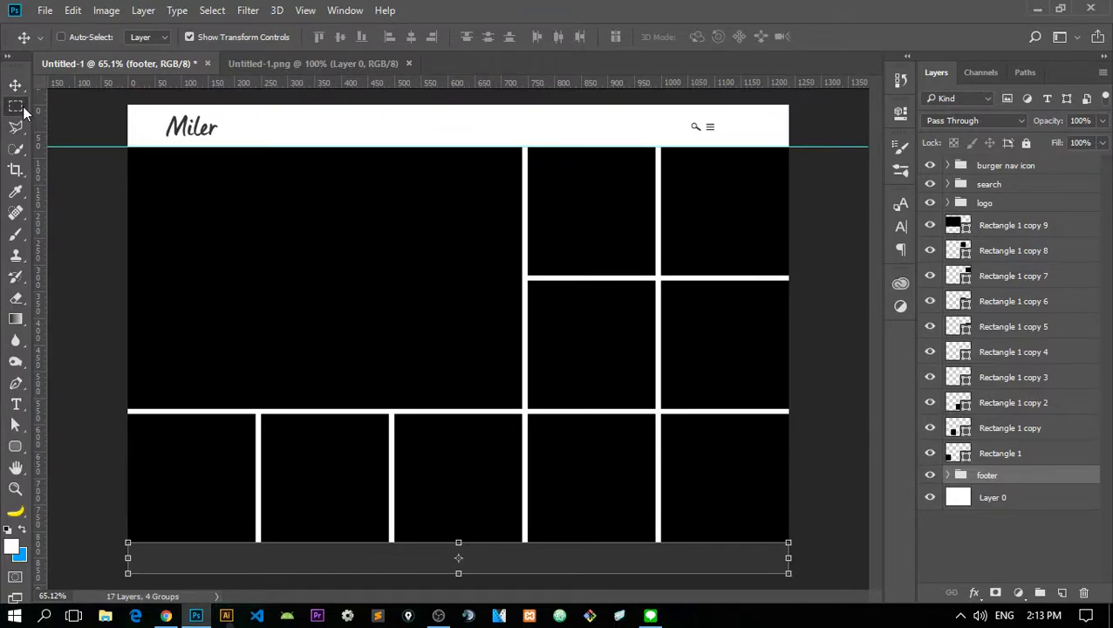
pyautogui.click(19, 106)
pyautogui.scroll(1, 519, 296)
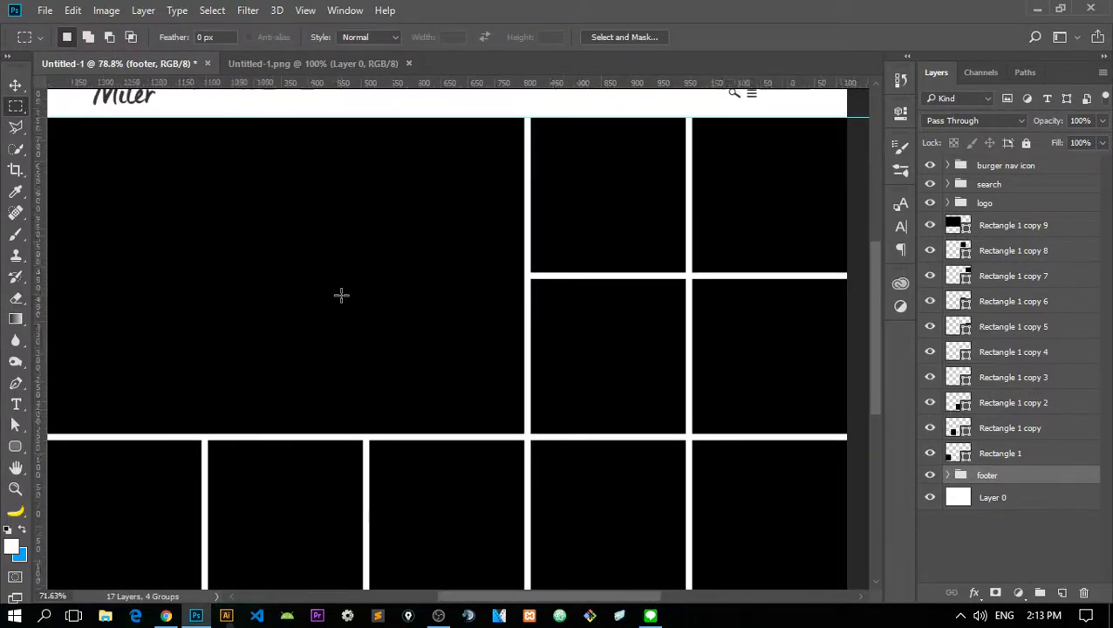
pyautogui.scroll(-2, 341, 296)
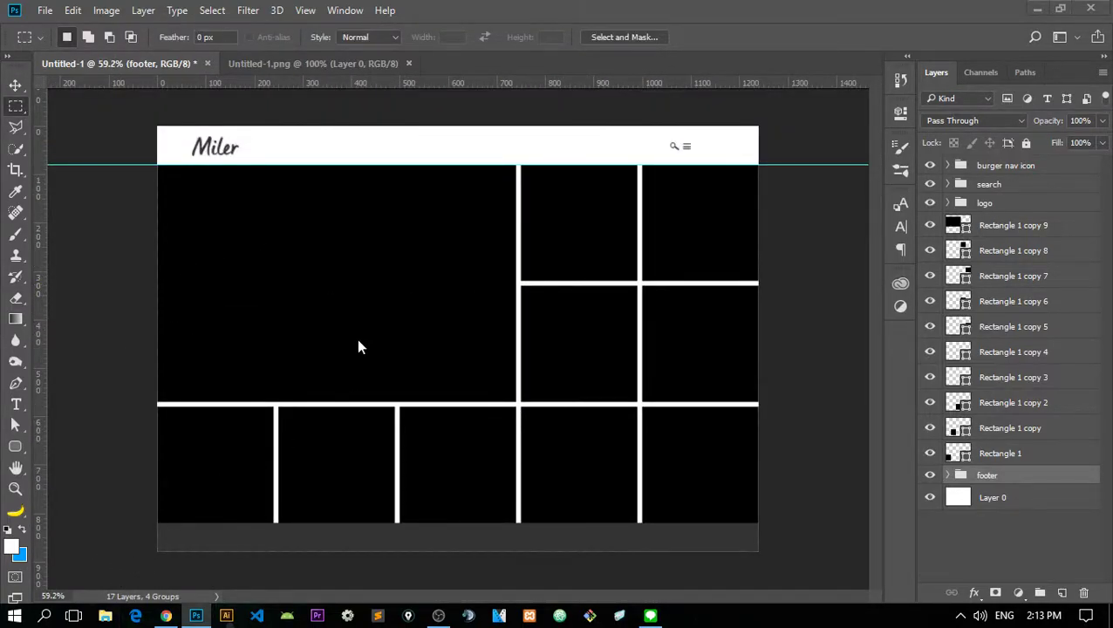
pyautogui.press('super+e')
# - Browse Documents, glance through Pictures, then return to the Documents folder
pyautogui.click(54, 224)
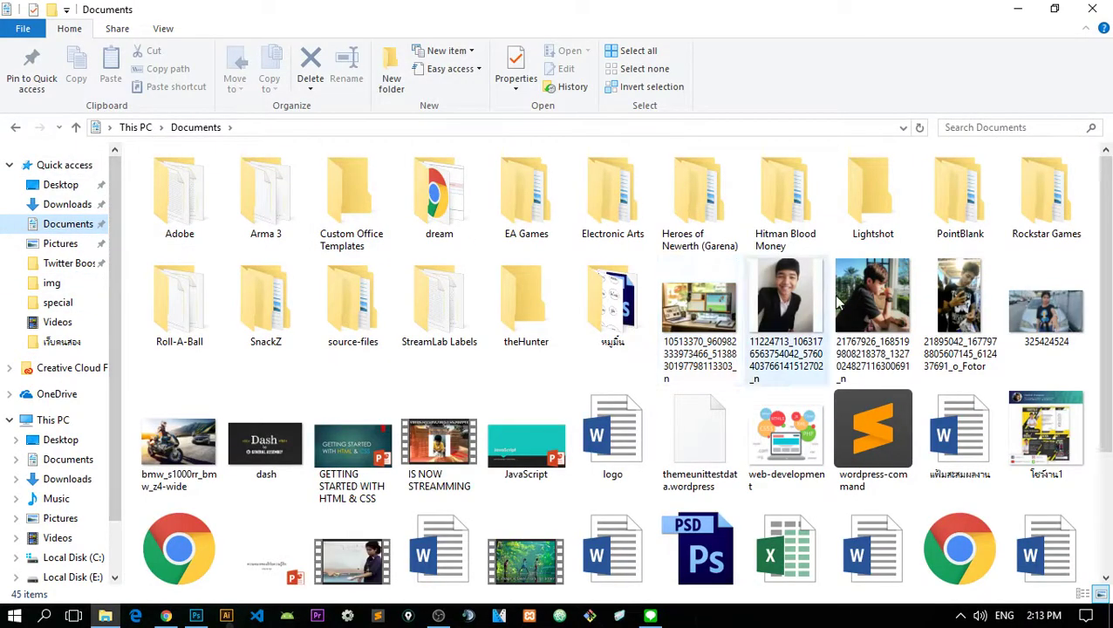
pyautogui.scroll(-2, 698, 323)
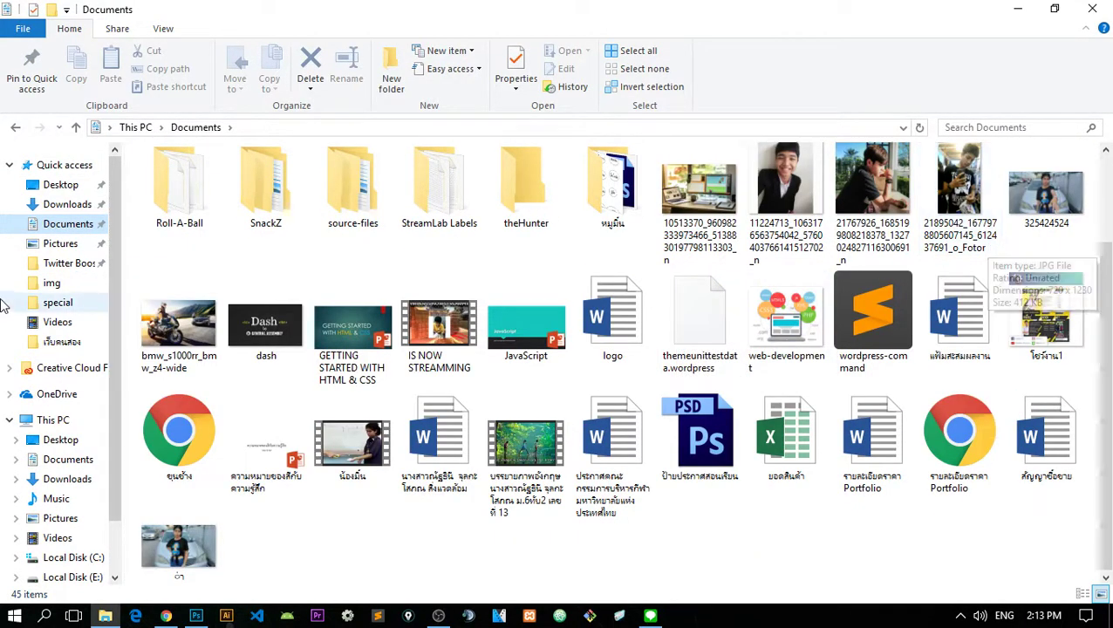
pyautogui.click(52, 245)
pyautogui.scroll(-2, 928, 362)
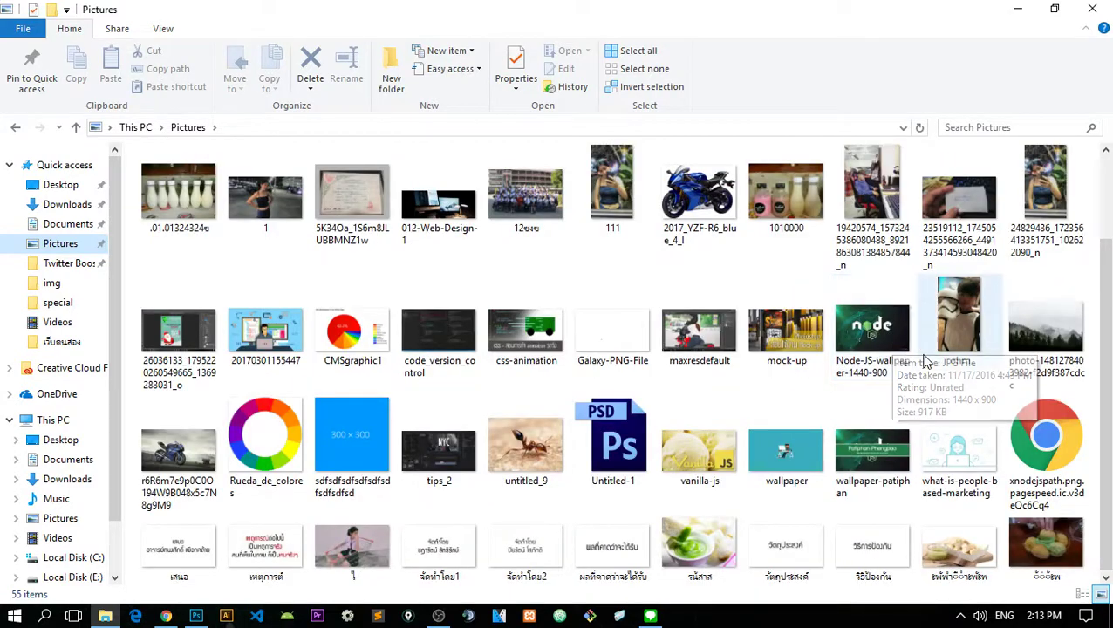
pyautogui.scroll(2, 698, 445)
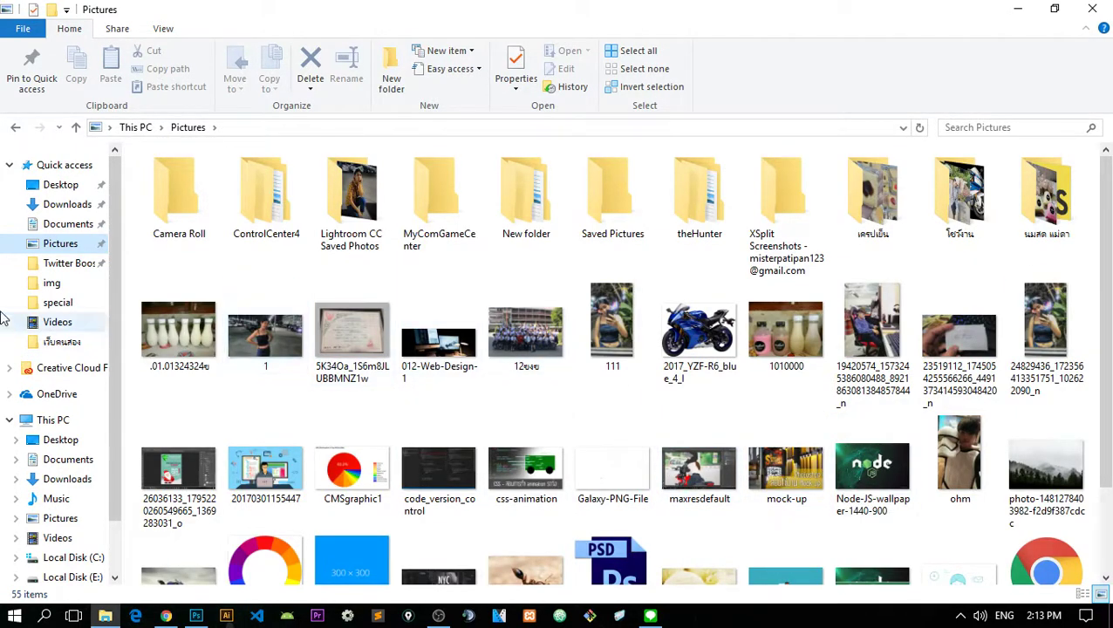
pyautogui.click(40, 226)
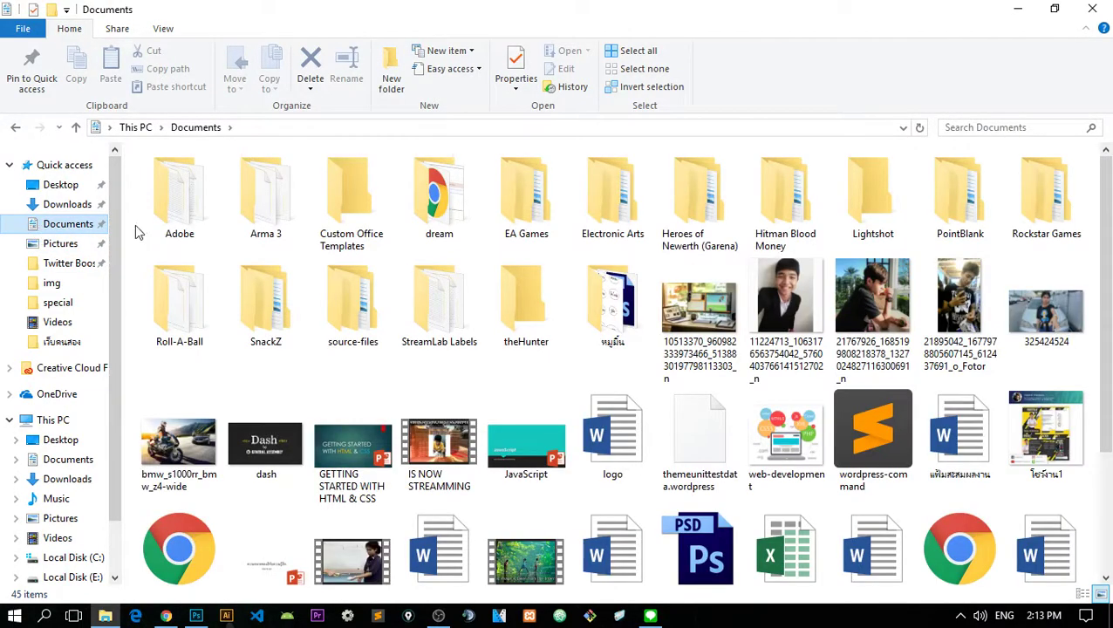
# - Place a portrait photo over the large grid block and clip it into the black rectangle
pyautogui.moveTo(893, 321)
pyautogui.mouseDown()
pyautogui.moveTo(367, 451)
pyautogui.moveTo(393, 284)
pyautogui.mouseUp()
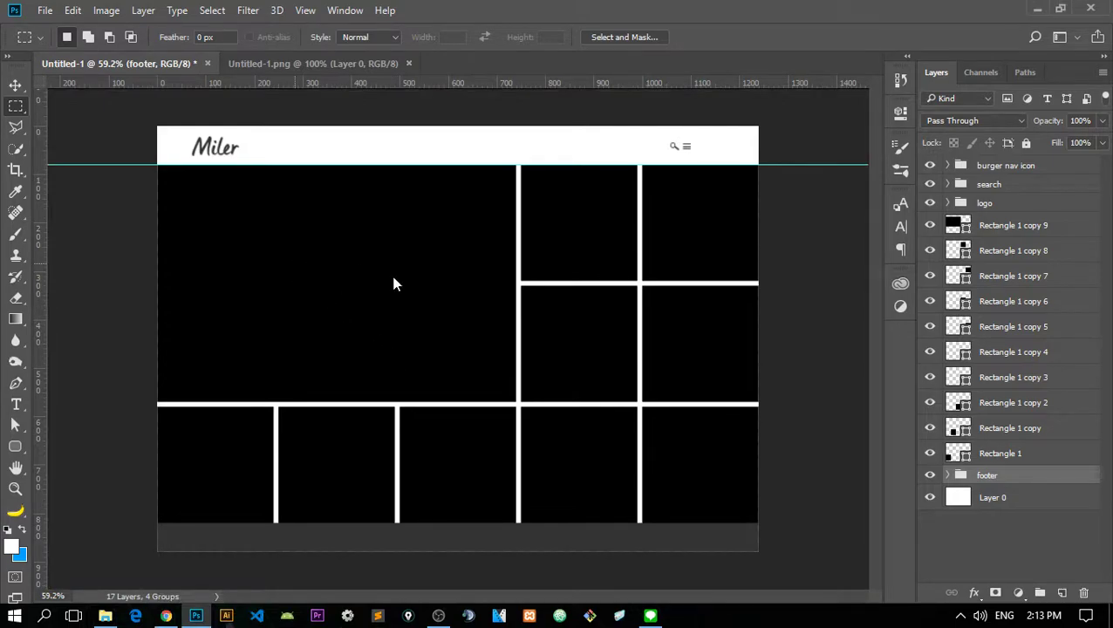
pyautogui.moveTo(493, 349); pyautogui.dragTo(358, 333)
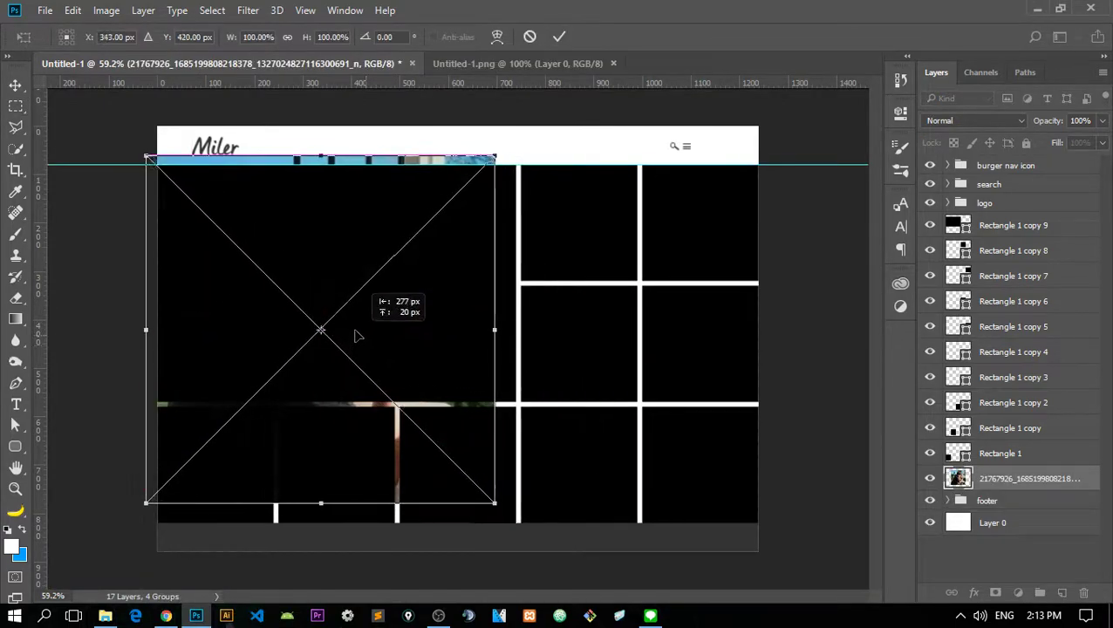
pyautogui.press('Return')
pyautogui.moveTo(1028, 477); pyautogui.dragTo(1010, 228)
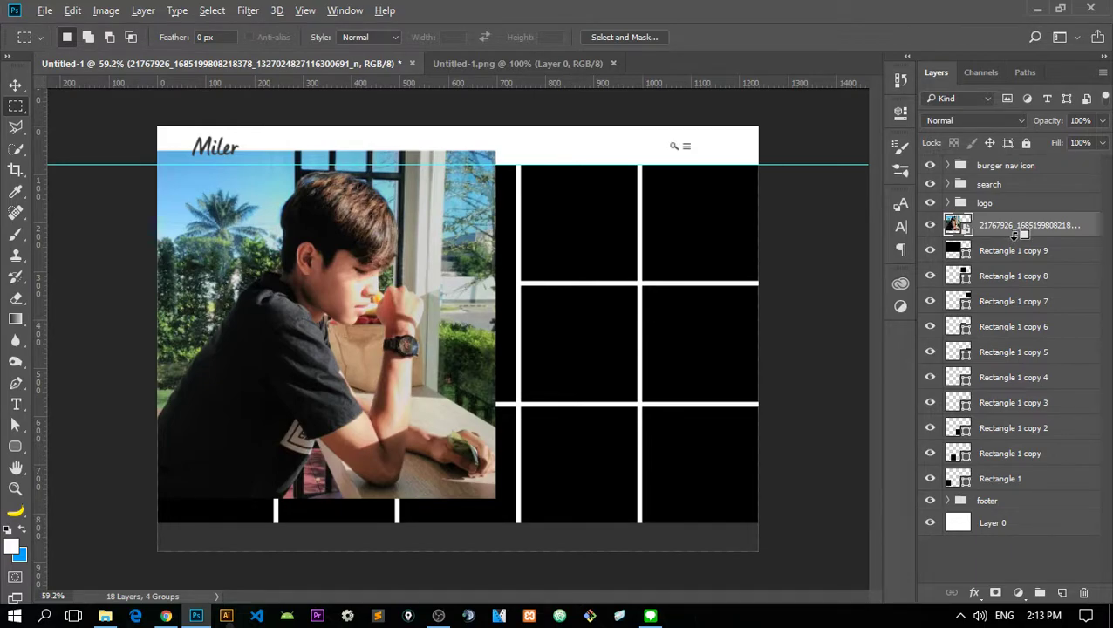
pyautogui.rightClick(1016, 236)
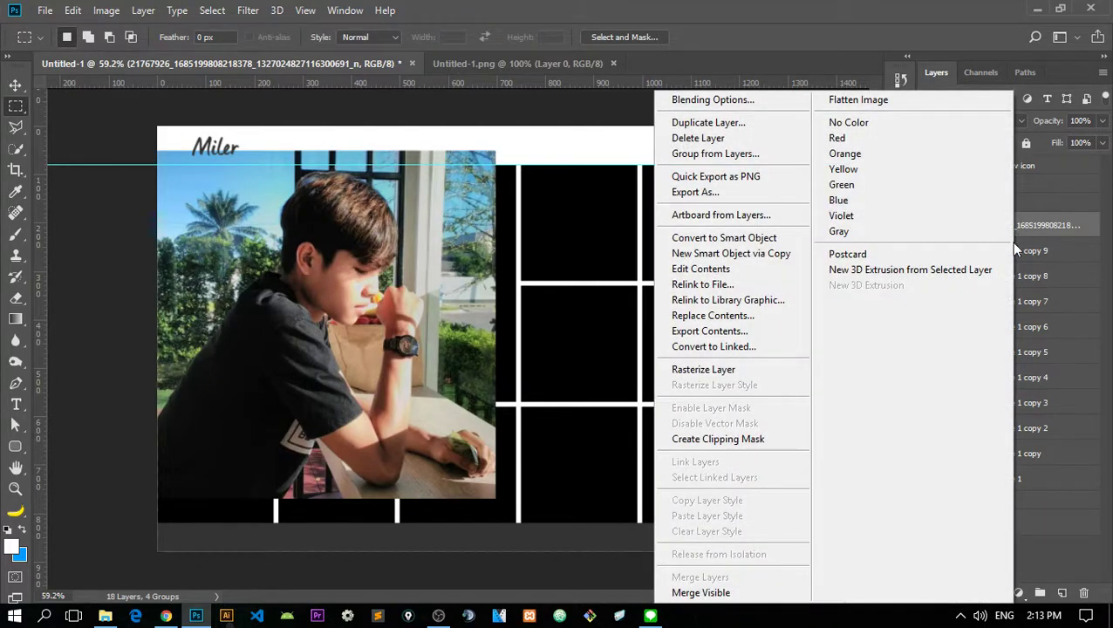
pyautogui.click(733, 438)
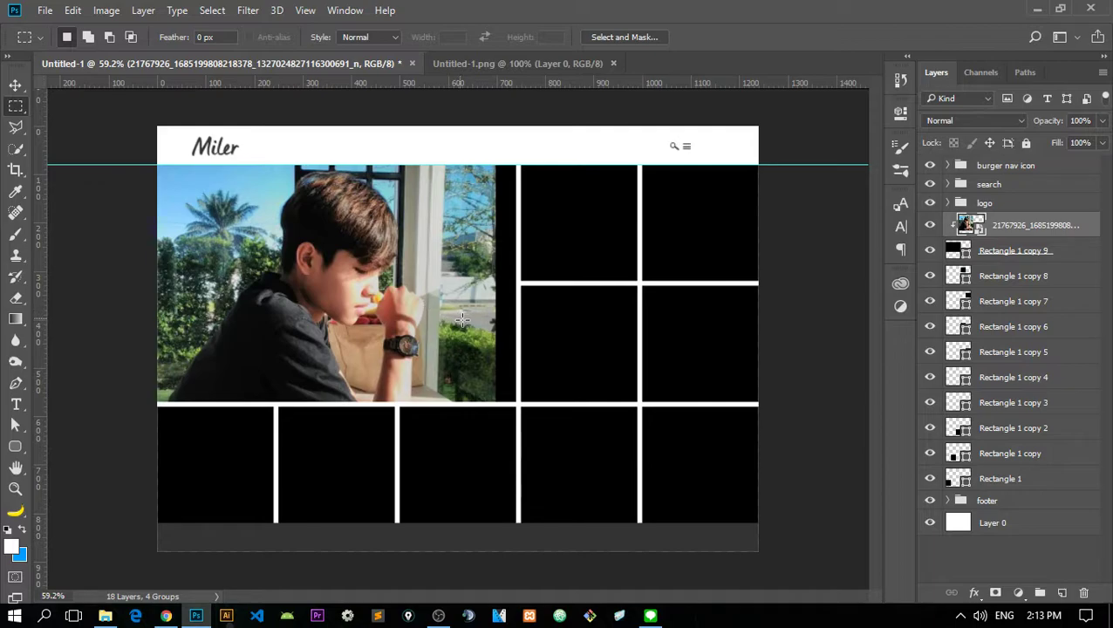
# - Reposition the clipped photo and enlarge it to fill the main block
pyautogui.press('v')
pyautogui.moveTo(463, 320); pyautogui.dragTo(459, 337)
pyautogui.scroll(3, 528, 295)
pyautogui.scroll(-3, 488, 279)
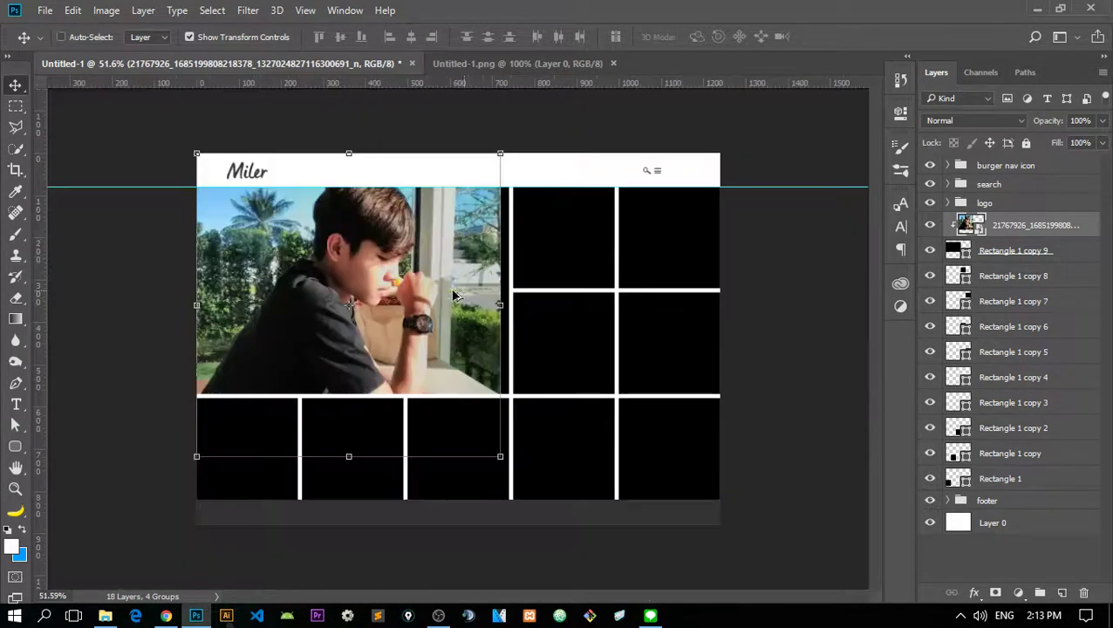
pyautogui.scroll(2, 463, 271)
pyautogui.moveTo(460, 271); pyautogui.dragTo(463, 263)
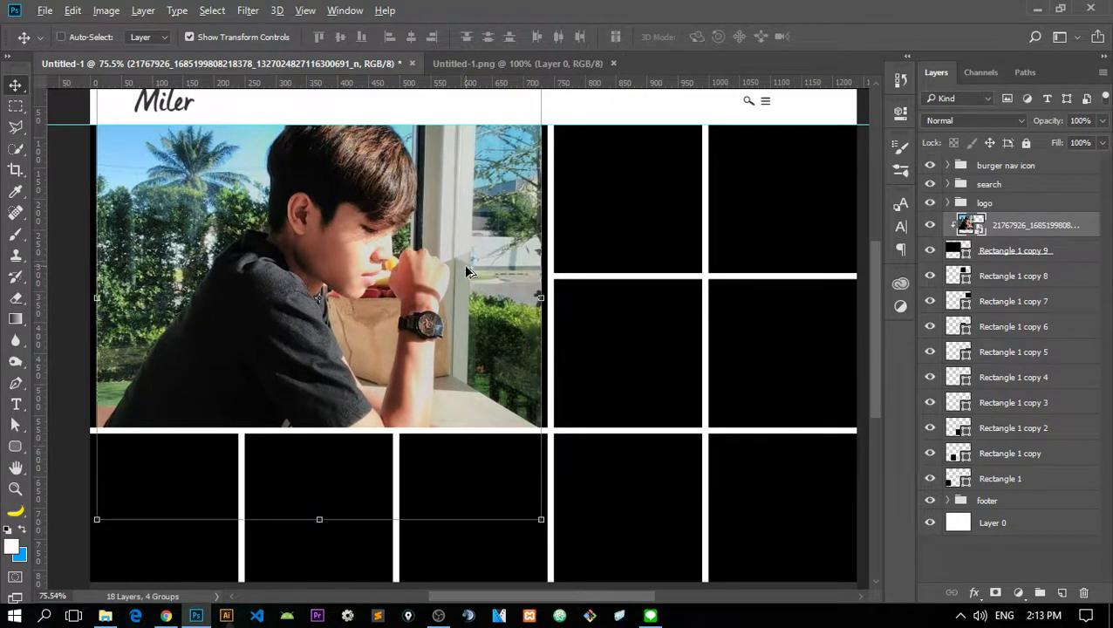
pyautogui.scroll(-2, 464, 263)
pyautogui.moveTo(515, 472); pyautogui.dragTo(527, 496)
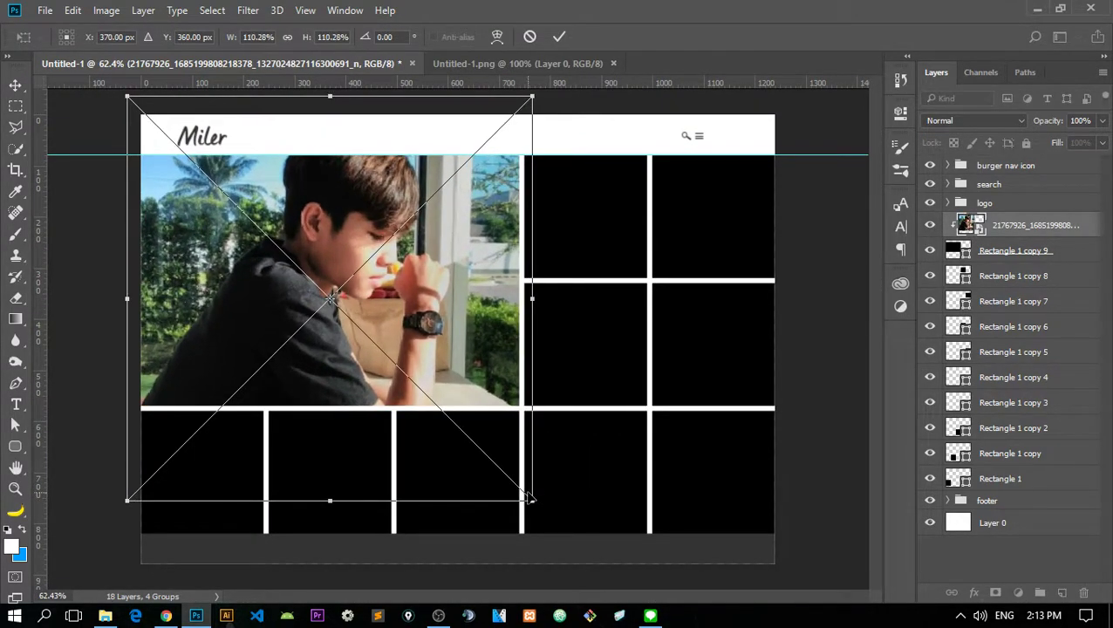
pyautogui.press('Return')
pyautogui.scroll(2, 307, 266)
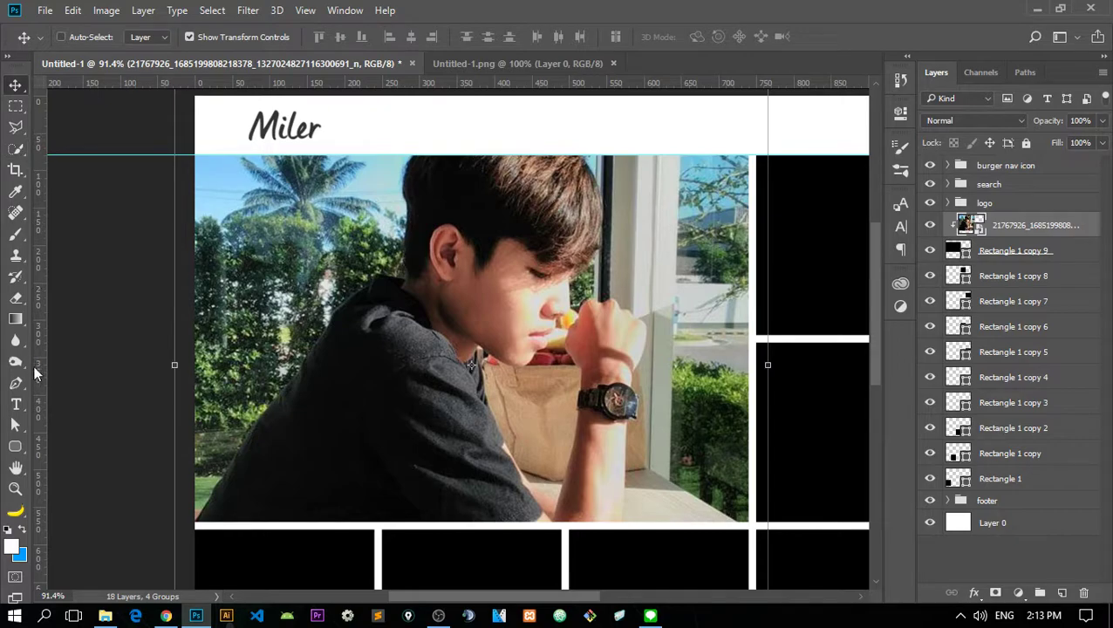
# - Type 'I'm' on the photo's upper left in Kanit Light at a large size
pyautogui.click(15, 404)
pyautogui.click(290, 244)
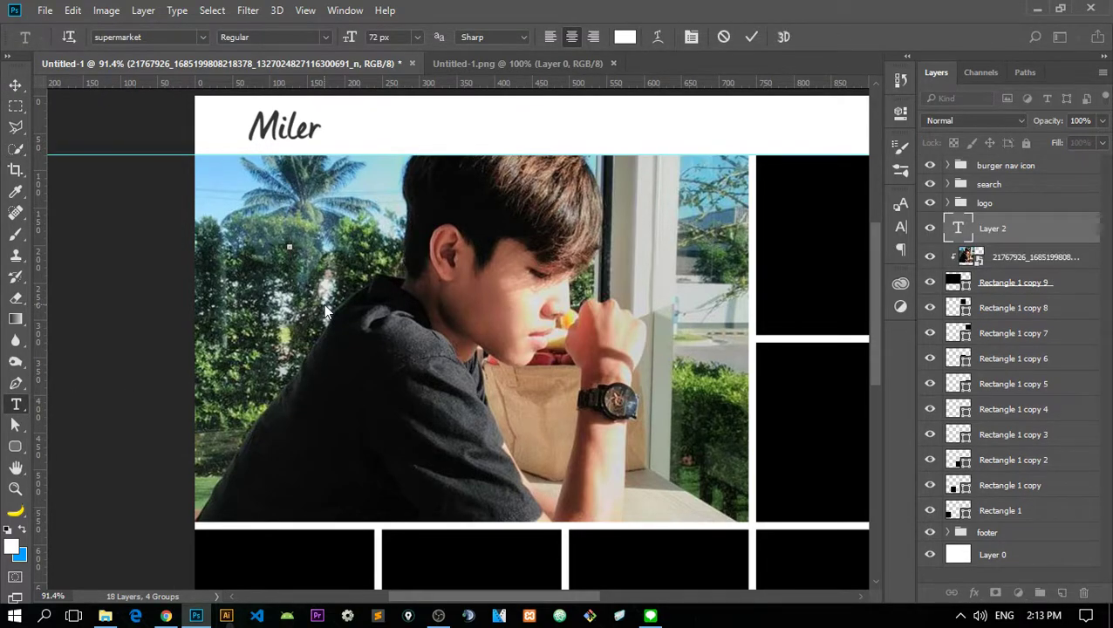
pyautogui.write("I'm")
pyautogui.hotkey('ctrl', 'a')
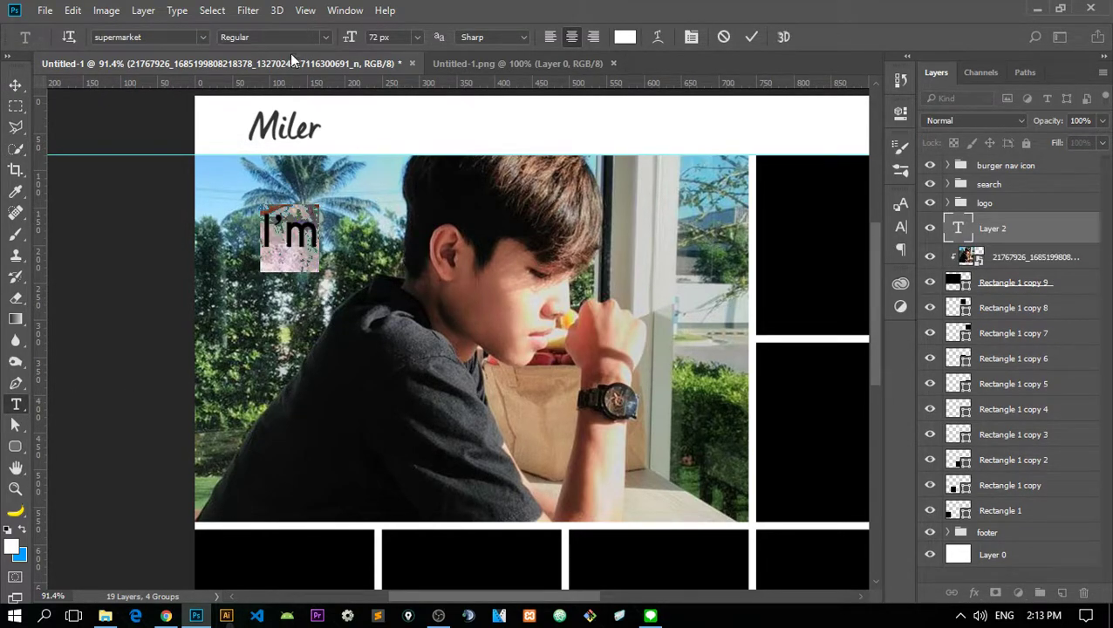
pyautogui.click(202, 37)
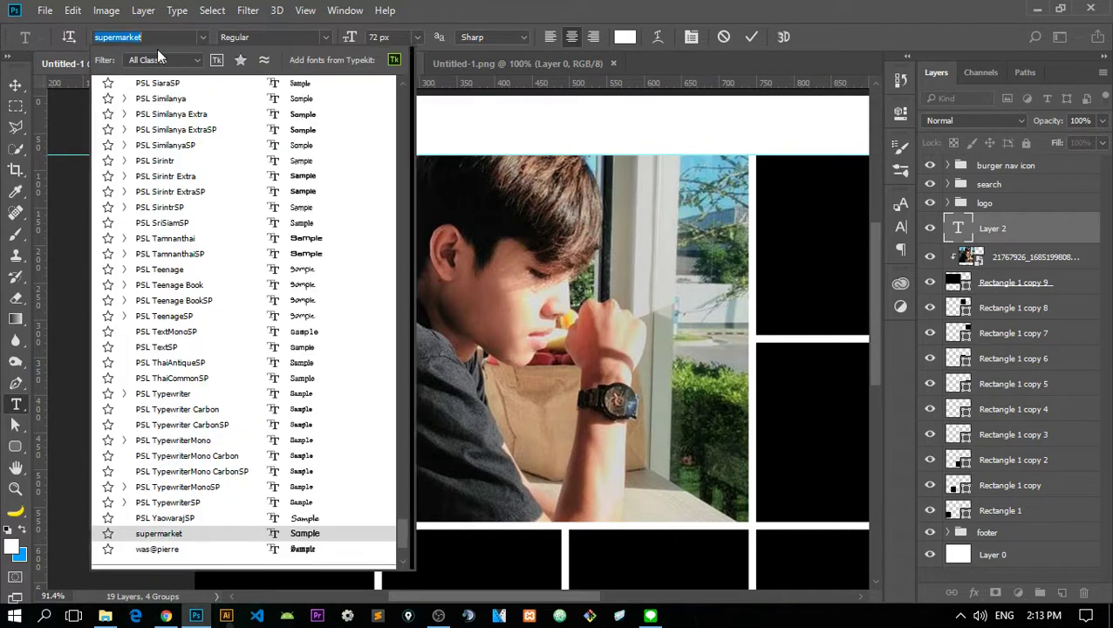
pyautogui.click(158, 37)
pyautogui.write('k')
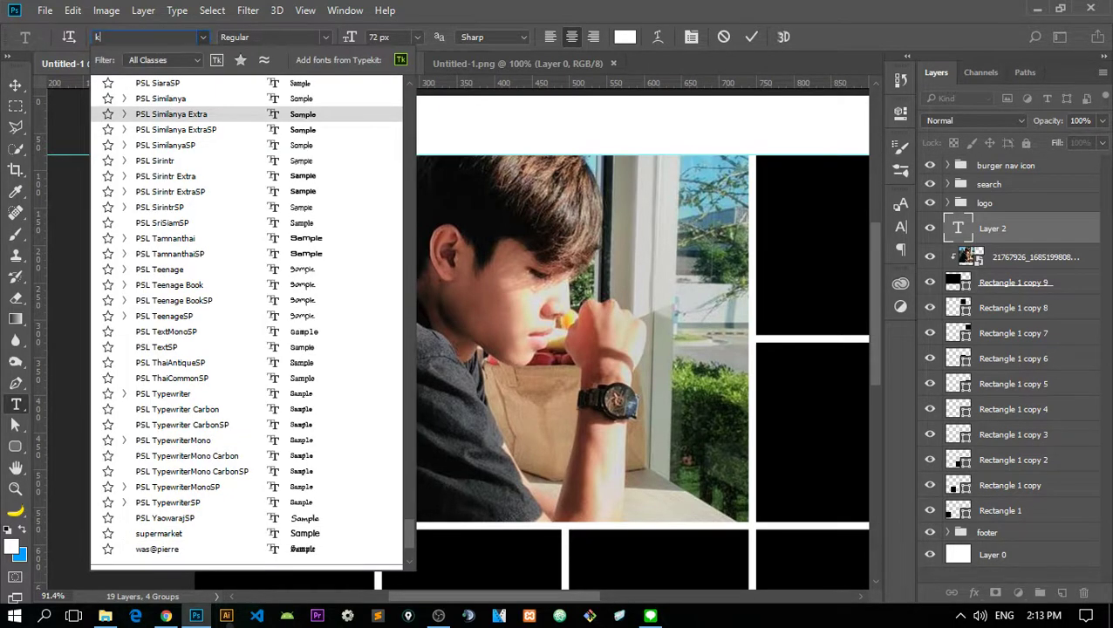
pyautogui.write('anit')
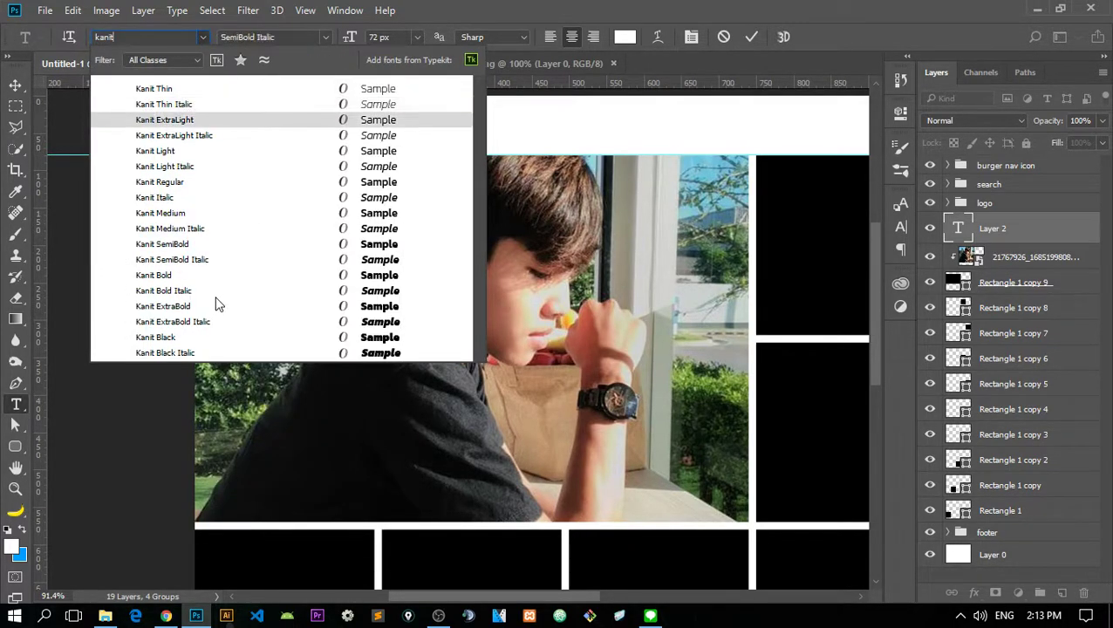
pyautogui.click(181, 151)
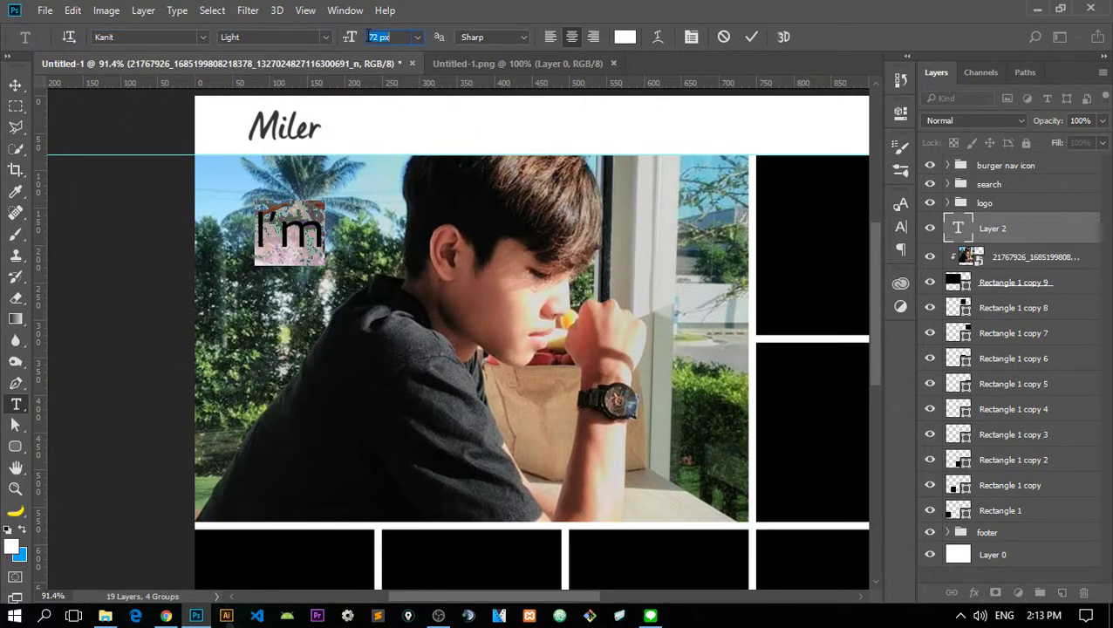
pyautogui.write('00')
pyautogui.press('Return')
# - Move 'I'm' into place, reduce its font size, and reposition it over the photo
pyautogui.click(15, 85)
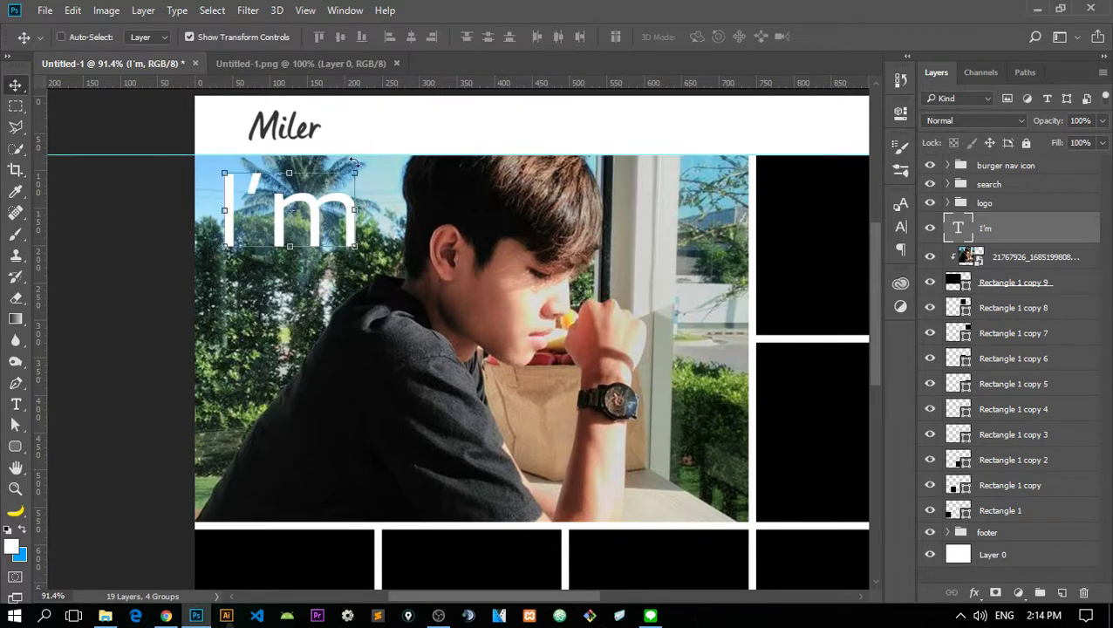
pyautogui.moveTo(544, 222)
pyautogui.mouseDown()
pyautogui.moveTo(551, 248)
pyautogui.moveTo(568, 245)
pyautogui.mouseUp()
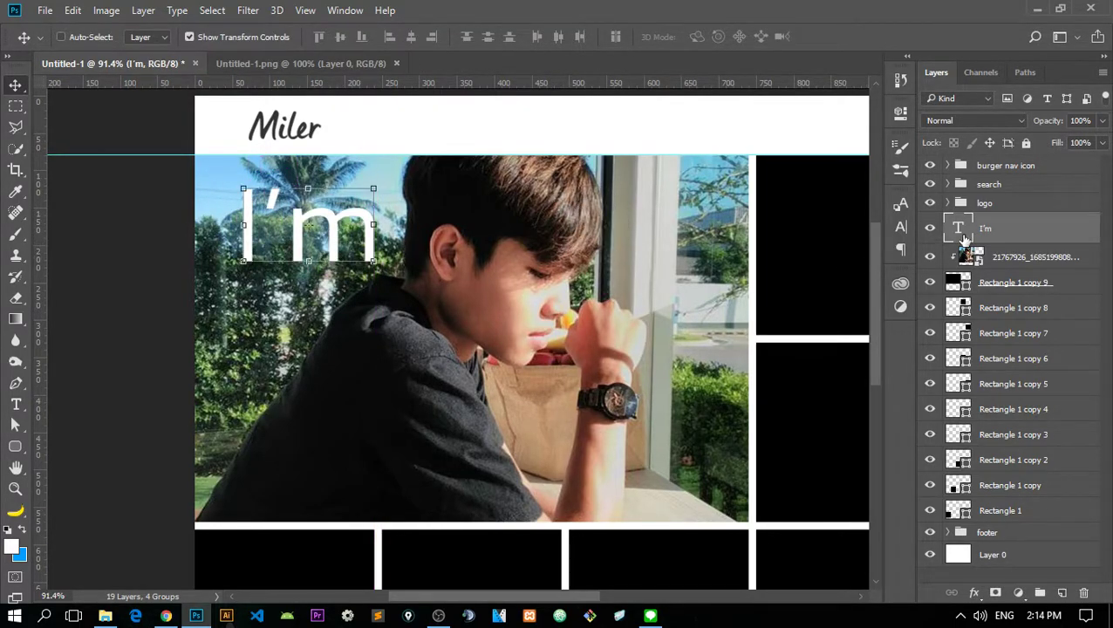
pyautogui.doubleClick(960, 230)
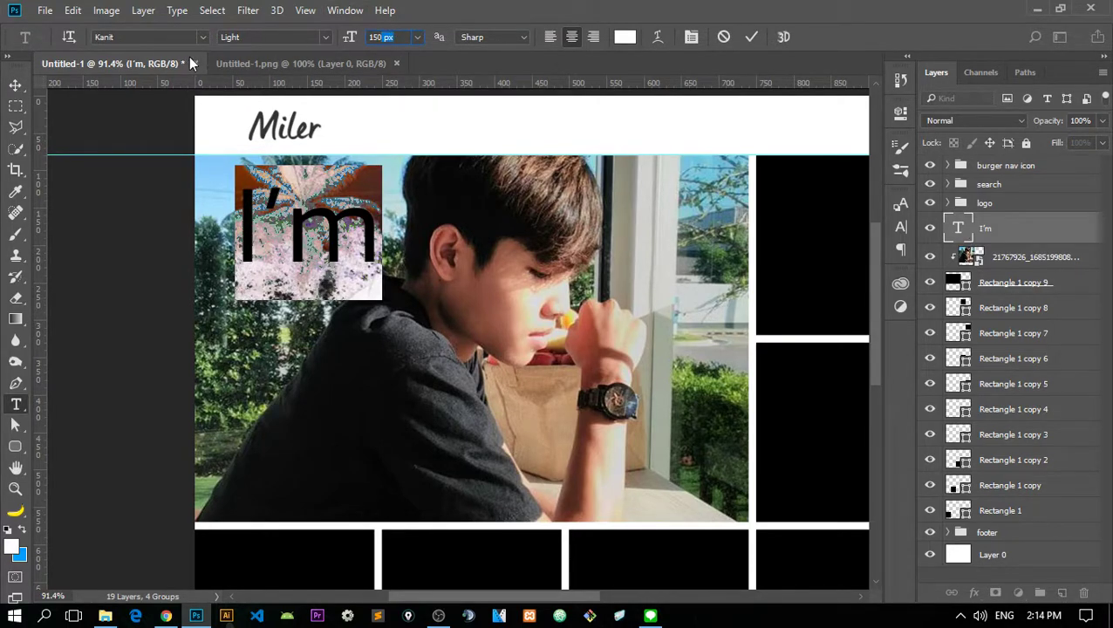
pyautogui.write('1')
pyautogui.hotkey('ctrl', 'Return')
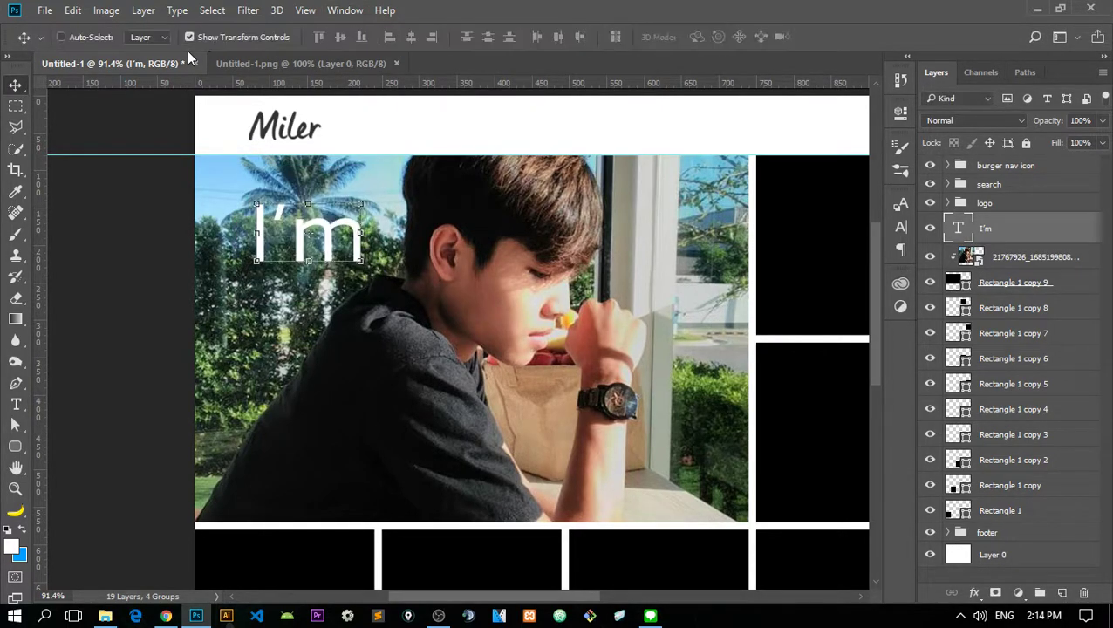
pyautogui.moveTo(482, 234)
pyautogui.mouseDown()
pyautogui.moveTo(499, 235)
pyautogui.moveTo(512, 318)
pyautogui.moveTo(520, 290)
pyautogui.mouseUp()
# - Nudge the 'I'm' copy down and set its font style to Bold
pyautogui.hotkey('shift', 'Down')
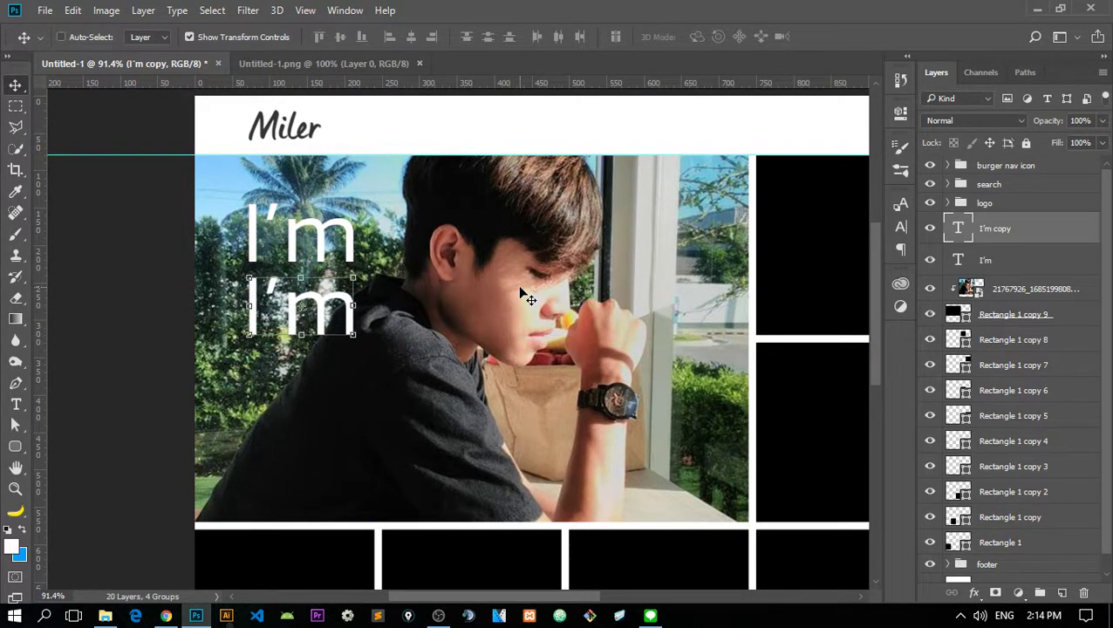
pyautogui.hotkey('shift', 'Down')
pyautogui.hotkey('shift', 'Down')
pyautogui.doubleClick(958, 228)
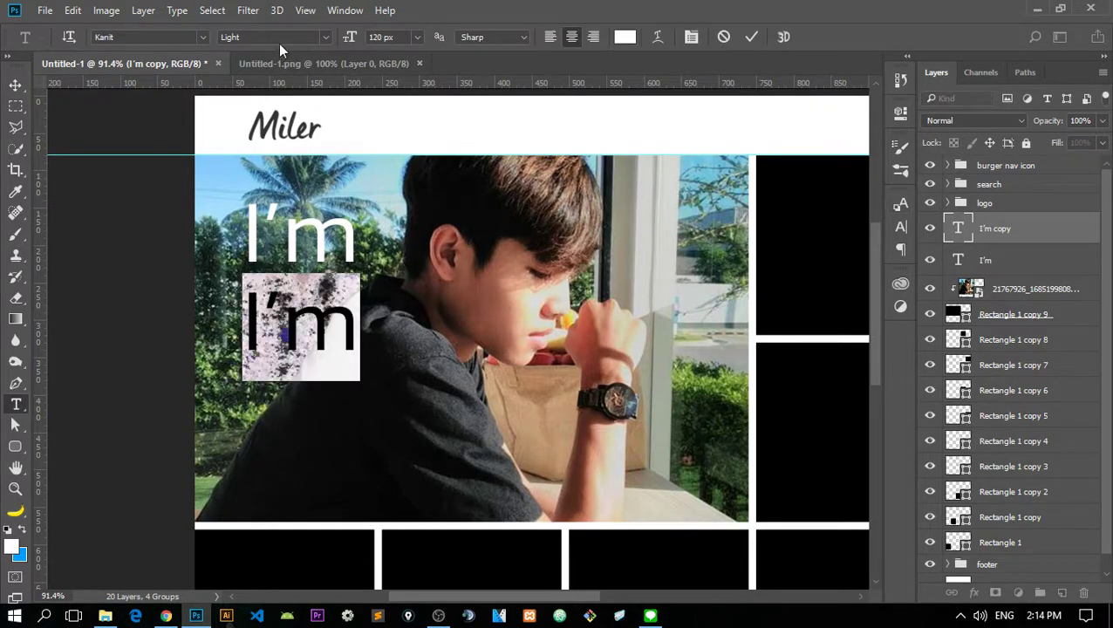
pyautogui.click(328, 36)
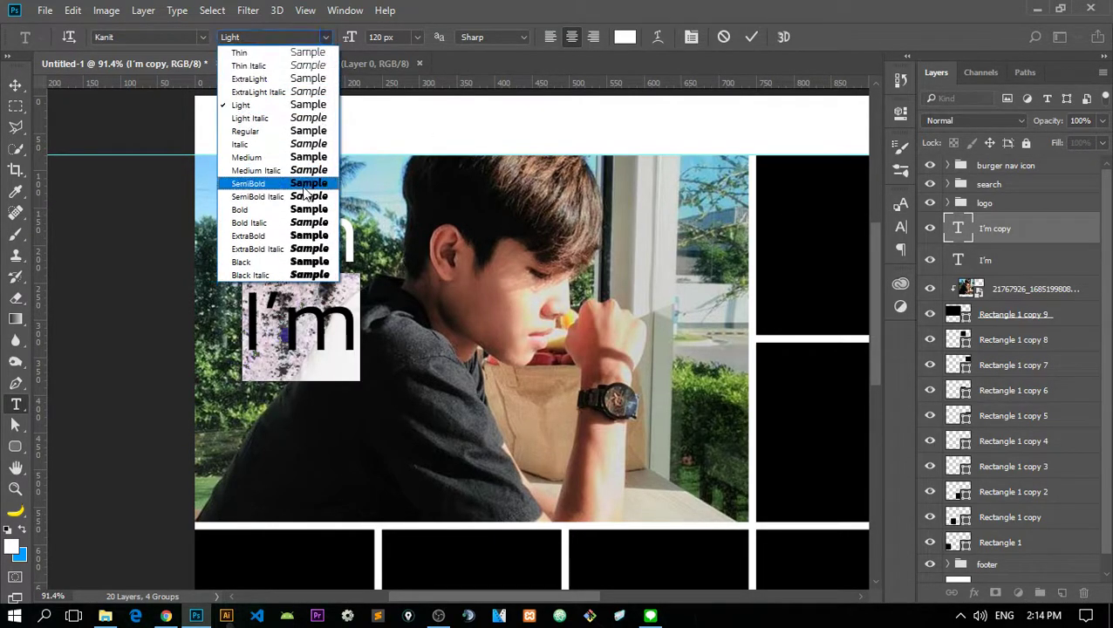
pyautogui.click(262, 209)
# - Replace the copy's text with the first name, align it under 'I'm', and duplicate it
pyautogui.write('Pati')
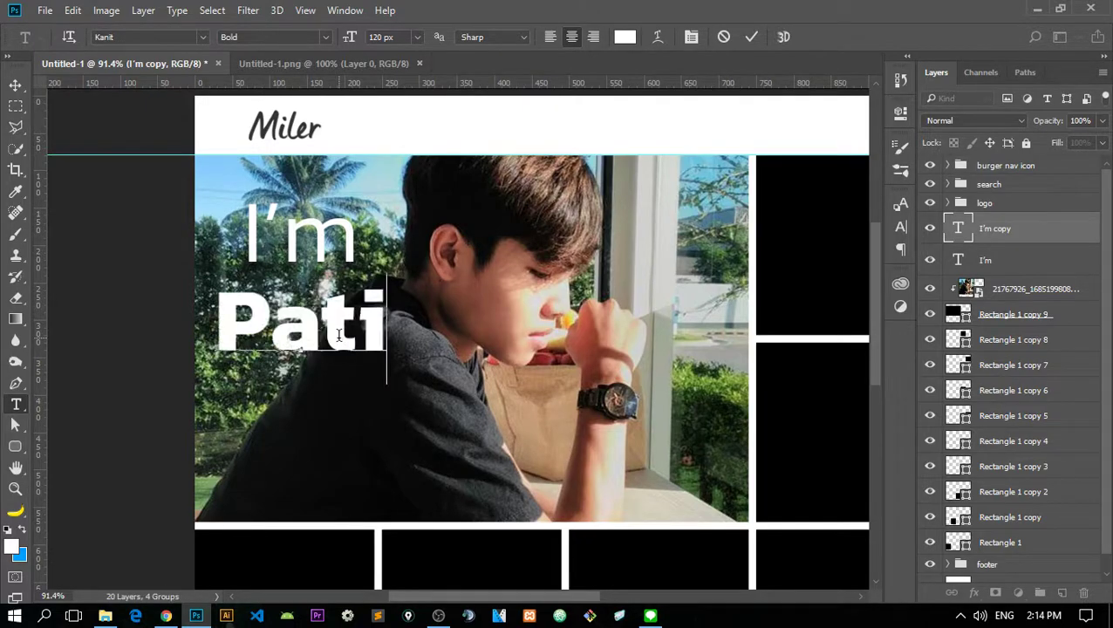
pyautogui.write('phan')
pyautogui.hotkey('ctrl', 'a')
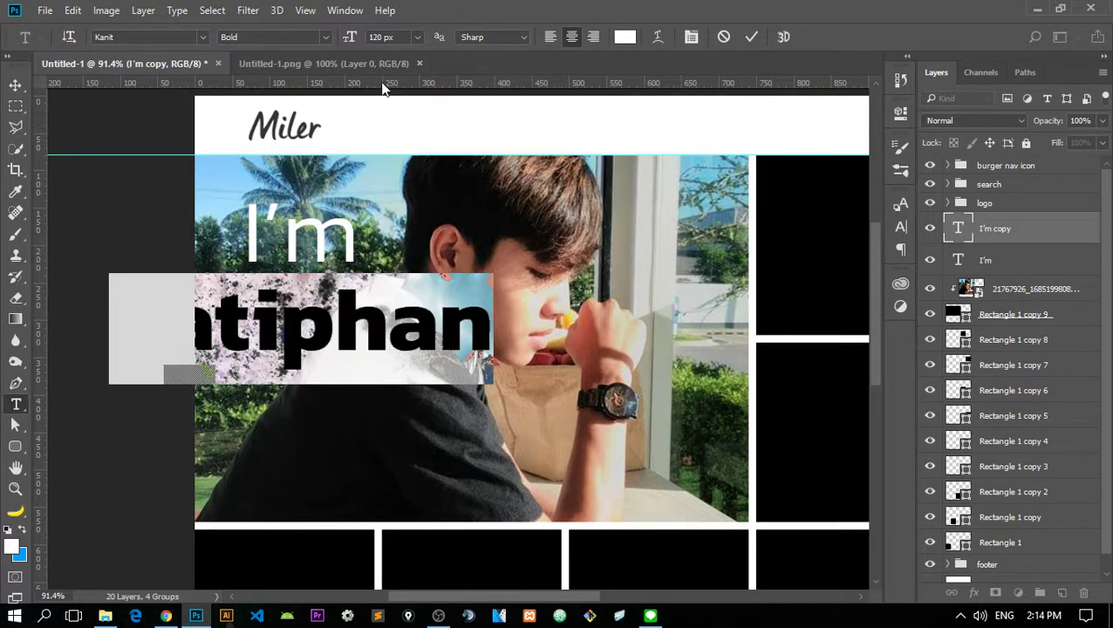
pyautogui.click(15, 85)
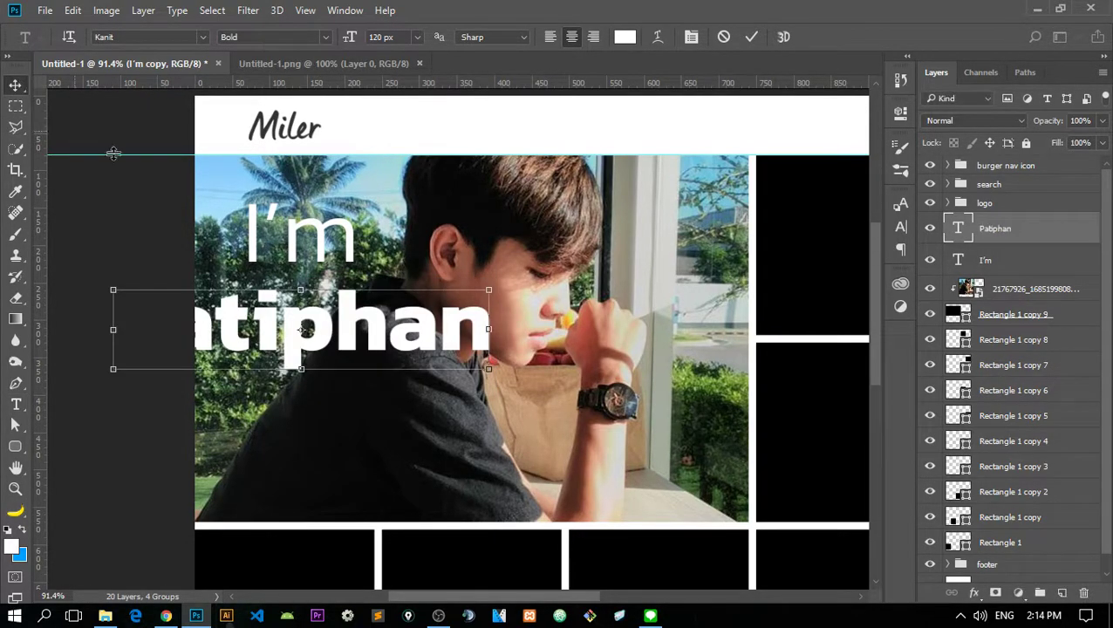
pyautogui.moveTo(329, 363); pyautogui.dragTo(475, 362)
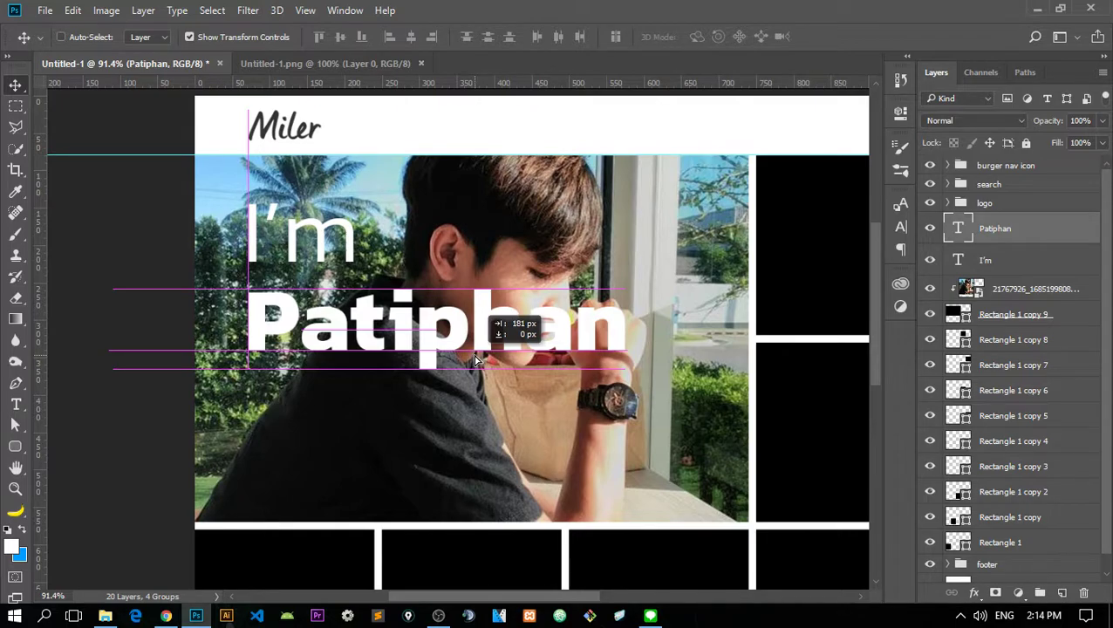
pyautogui.hotkey('ctrl', 'j')
# - Nudge the Patiphan copy down and set it in Kanit Light Italic
pyautogui.hotkey('shift', 'Down')
pyautogui.hotkey('shift', 'Down')
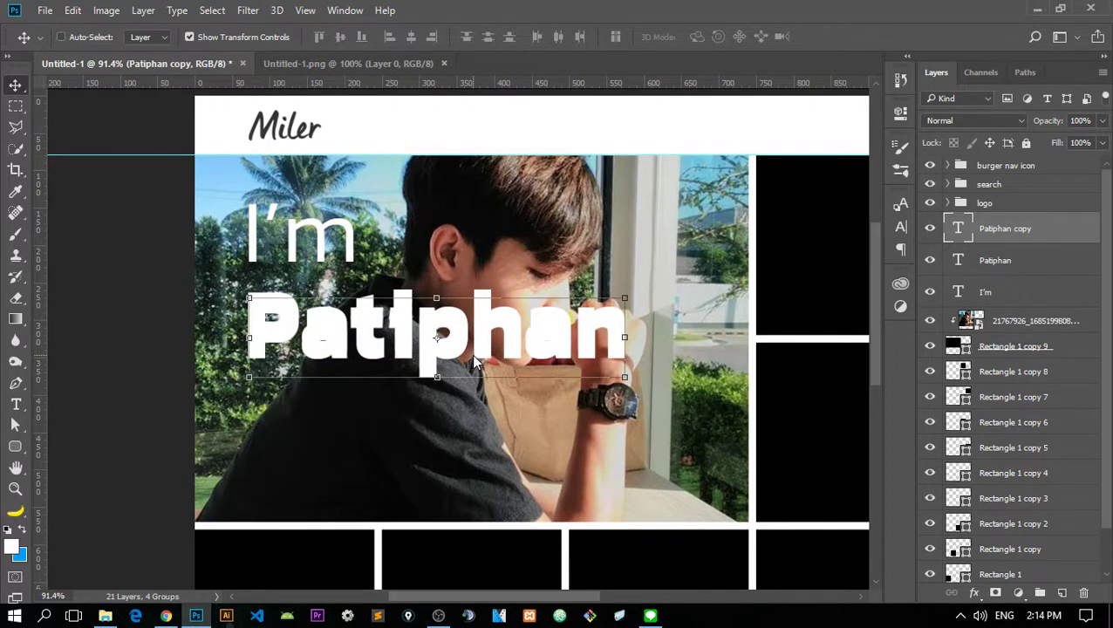
pyautogui.hotkey('shift', 'Down')
pyautogui.hotkey('shift', 'Down')
pyautogui.hotkey('shift', 'Down')
pyautogui.doubleClick(961, 229)
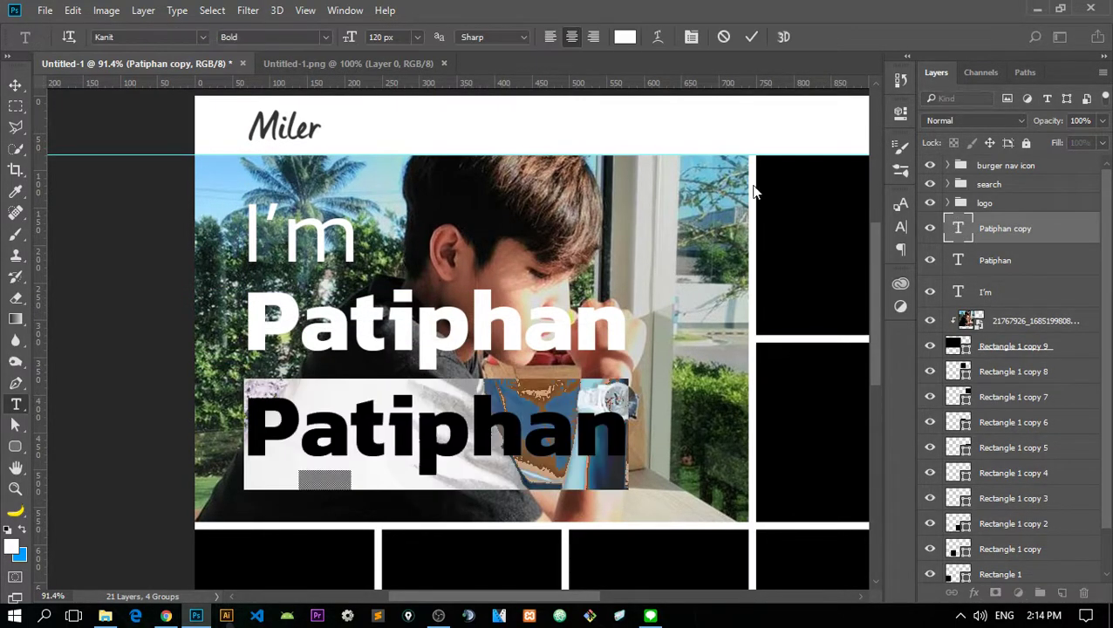
pyautogui.click(418, 36)
pyautogui.click(434, 293)
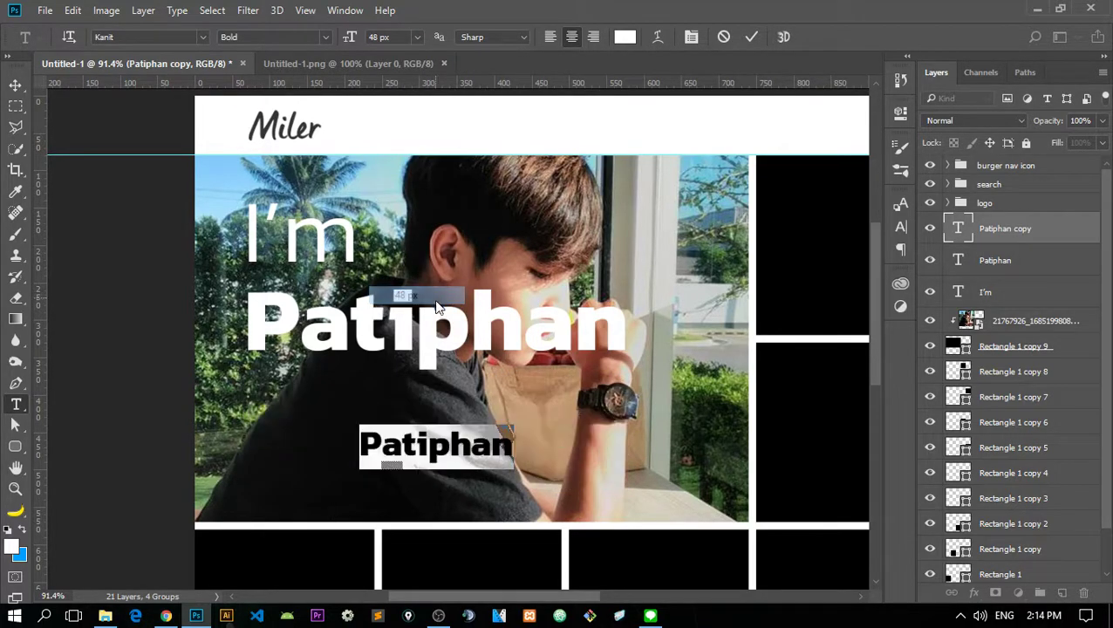
pyautogui.click(429, 440)
pyautogui.doubleClick(429, 441)
pyautogui.click(334, 39)
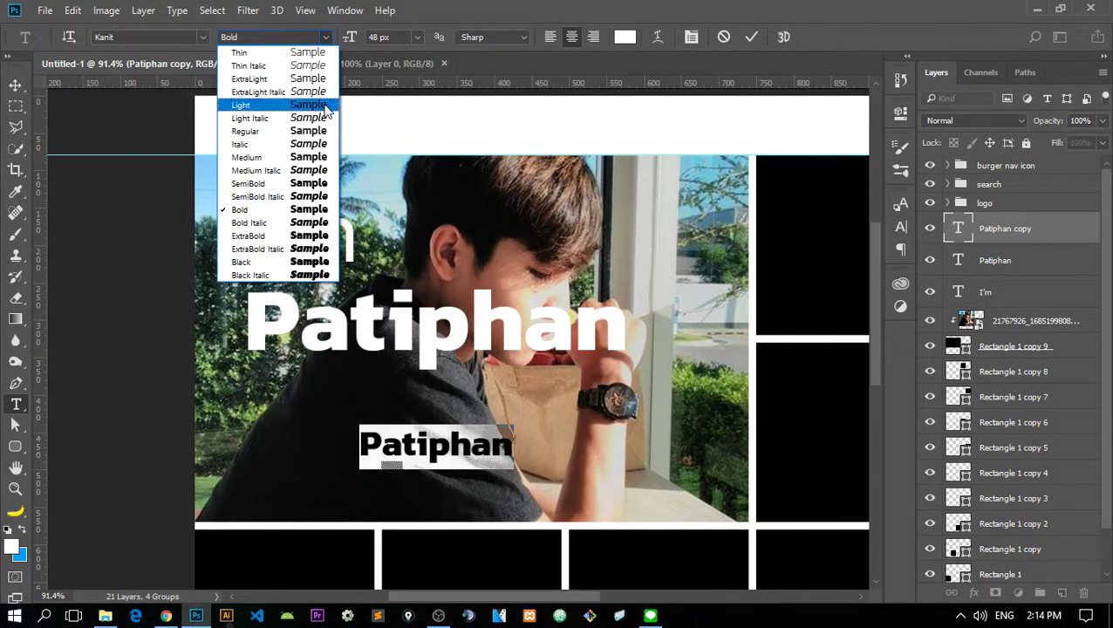
pyautogui.click(278, 120)
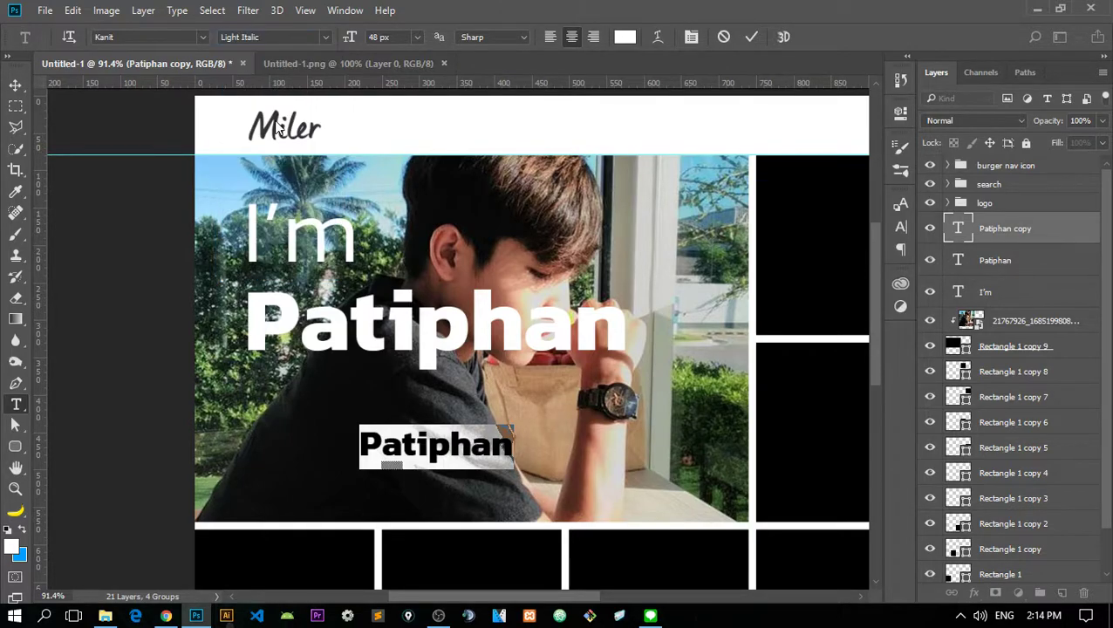
# - Make the copy 36 px and change its text to 'Web developer & Designer'
pyautogui.click(417, 36)
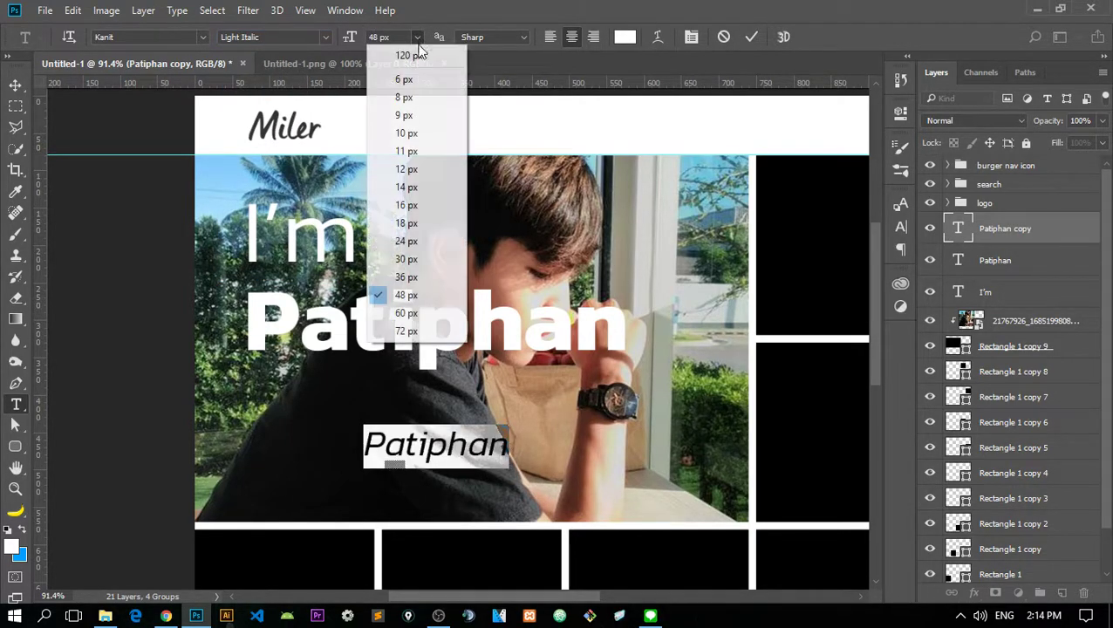
pyautogui.click(406, 257)
pyautogui.hotkey('ctrl', 'a')
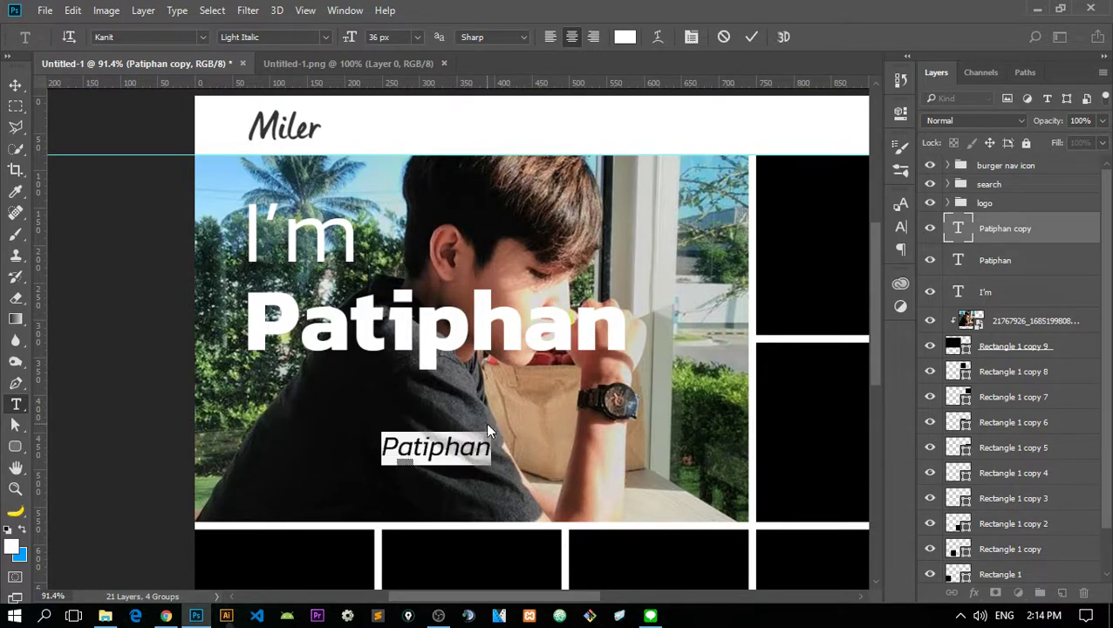
pyautogui.write('Web develo')
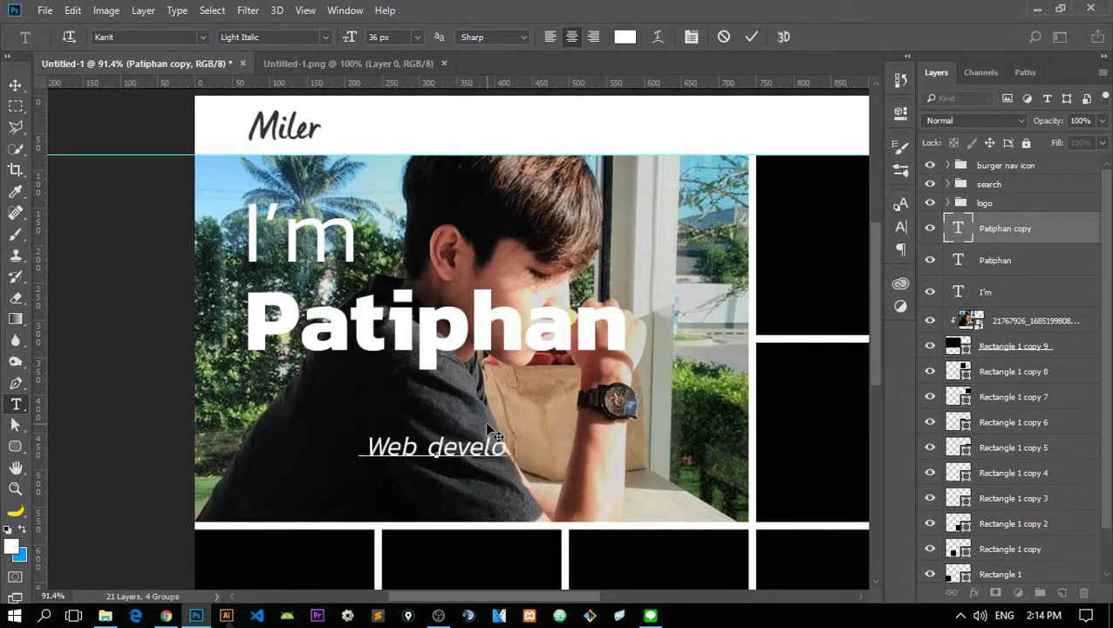
pyautogui.write('per & d')
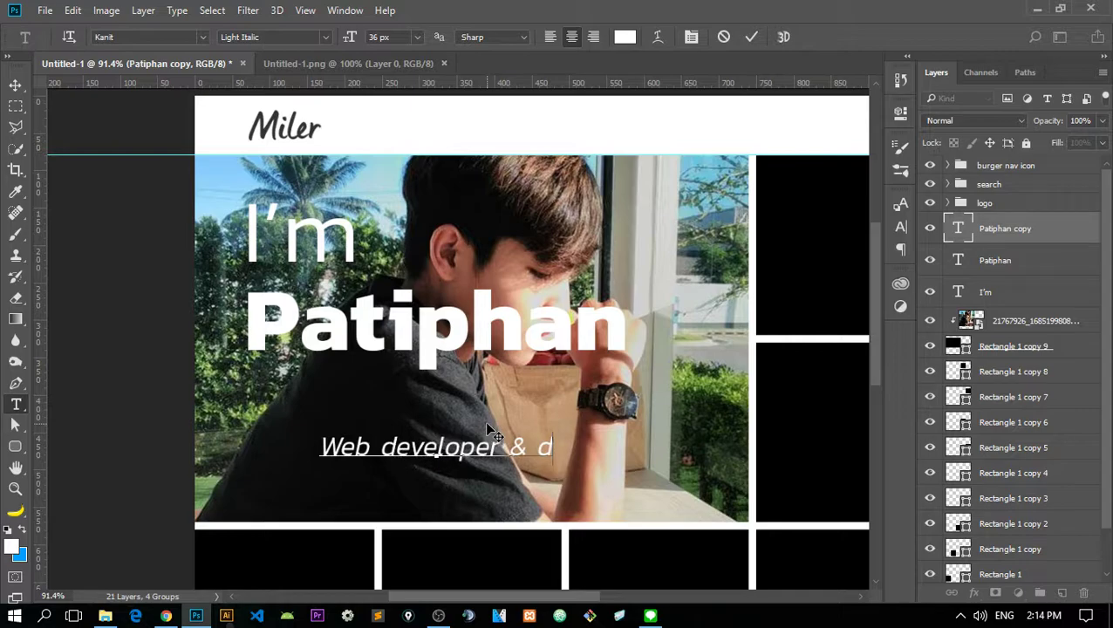
pyautogui.press('BackSpace')
pyautogui.write('D')
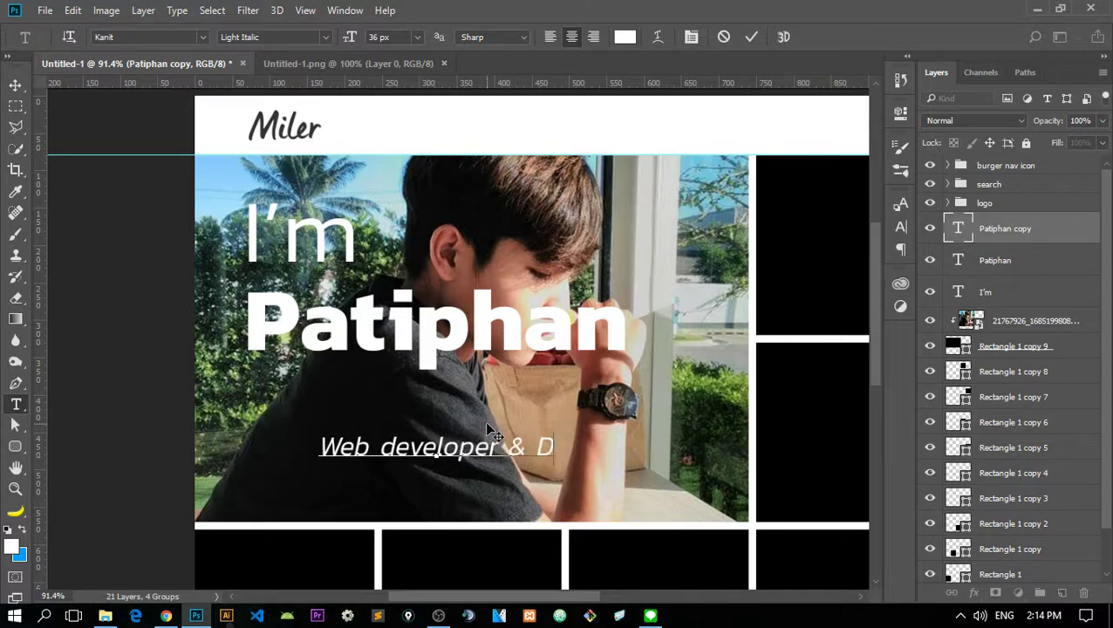
pyautogui.write('esigner')
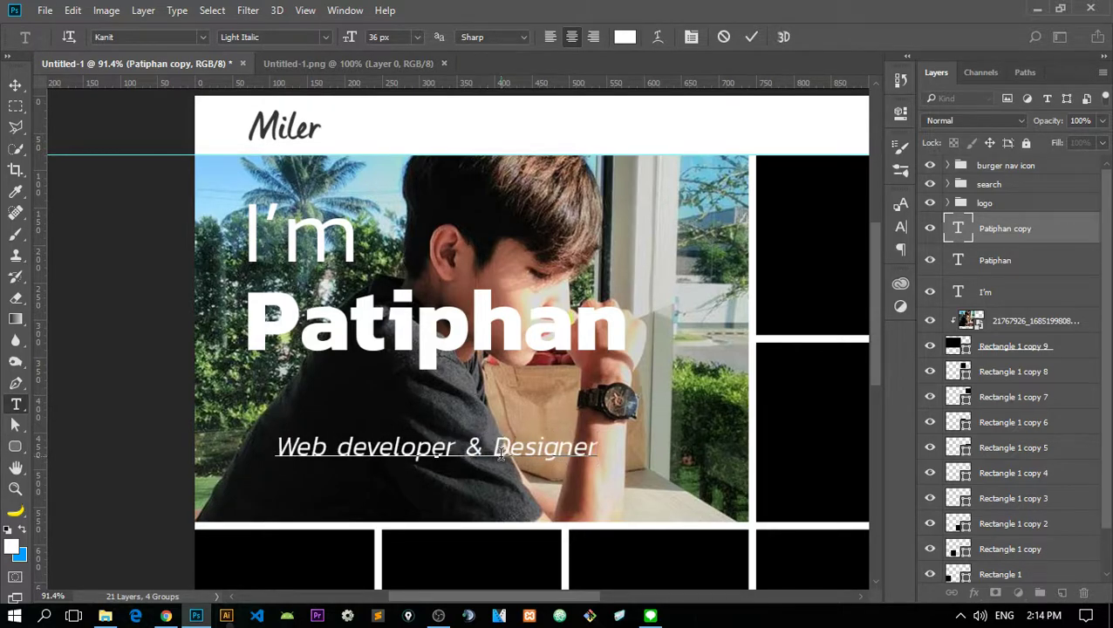
pyautogui.hotkey('ctrl', 'Return')
# - Move the subtitle up to sit just under the Patiphan headline
pyautogui.moveTo(515, 460); pyautogui.dragTo(477, 394)
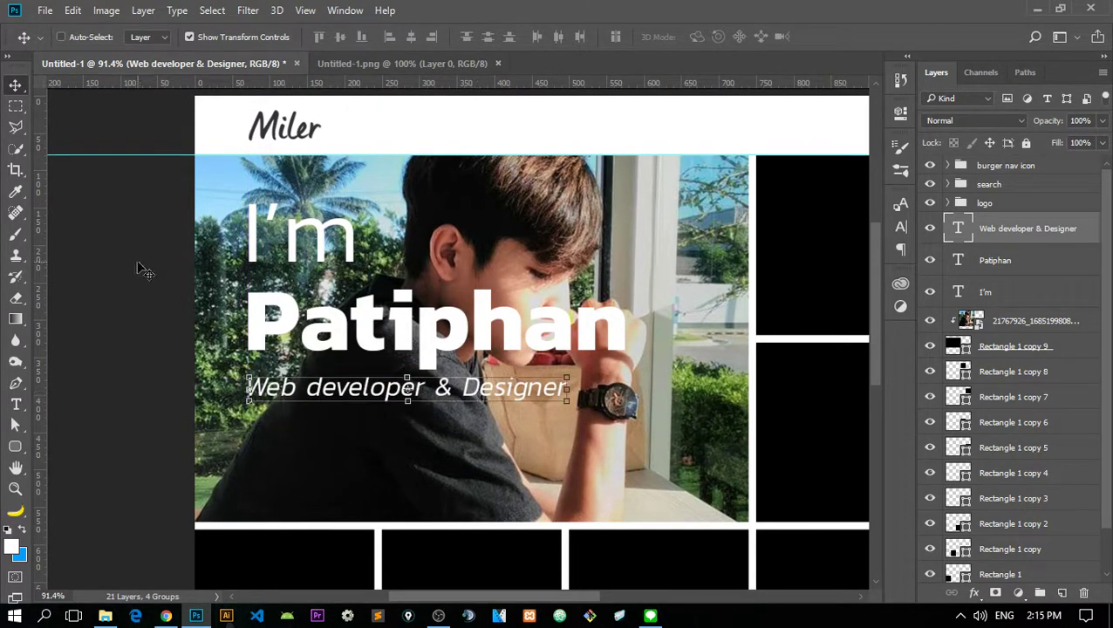
pyautogui.click(16, 106)
pyautogui.scroll(-3, 471, 349)
pyautogui.scroll(3, 472, 349)
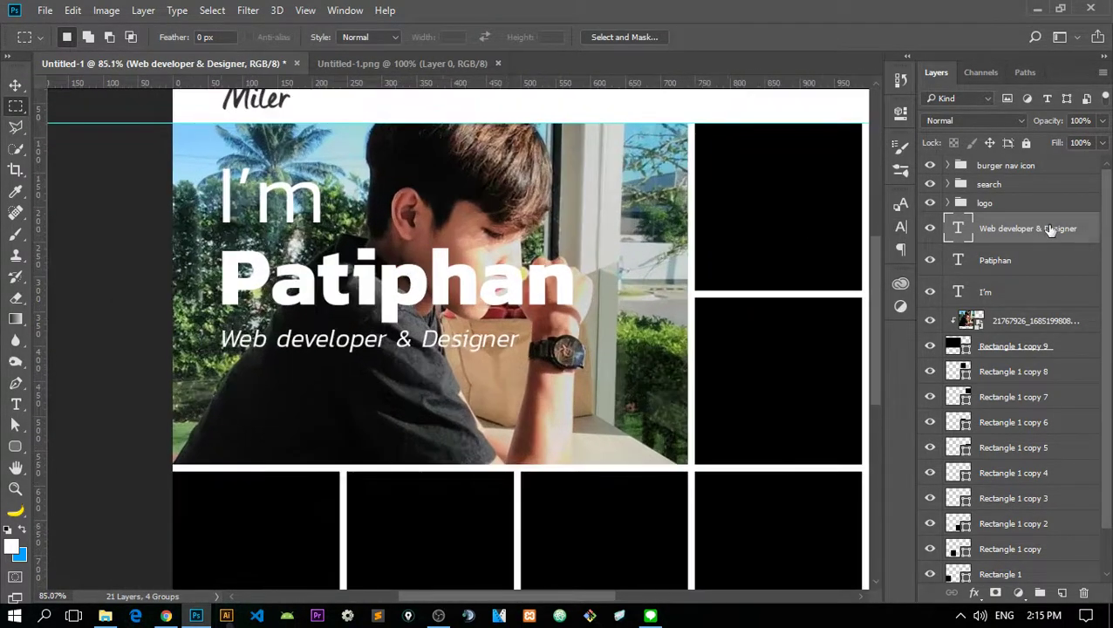
# - Shift the three headline text layers together slightly lower
pyautogui.keyDown('shift'); pyautogui.click(1021, 289); pyautogui.keyUp('shift')
pyautogui.press('v')
pyautogui.moveTo(443, 285)
pyautogui.mouseDown()
pyautogui.moveTo(445, 377)
pyautogui.moveTo(443, 319)
pyautogui.mouseUp()
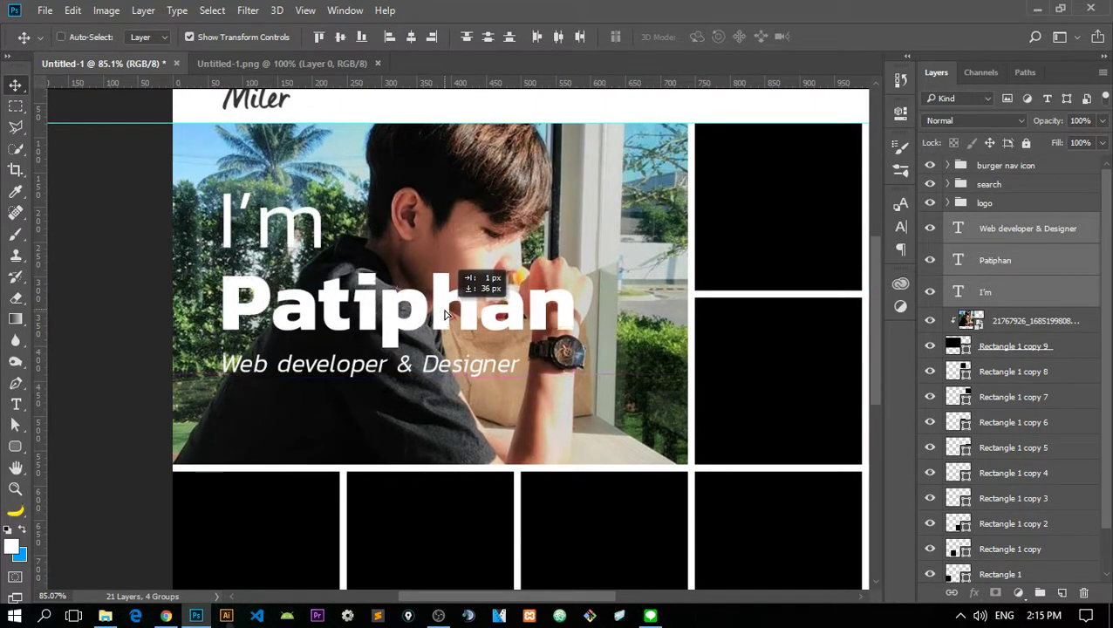
pyautogui.scroll(1, 442, 319)
pyautogui.scroll(-3, 427, 323)
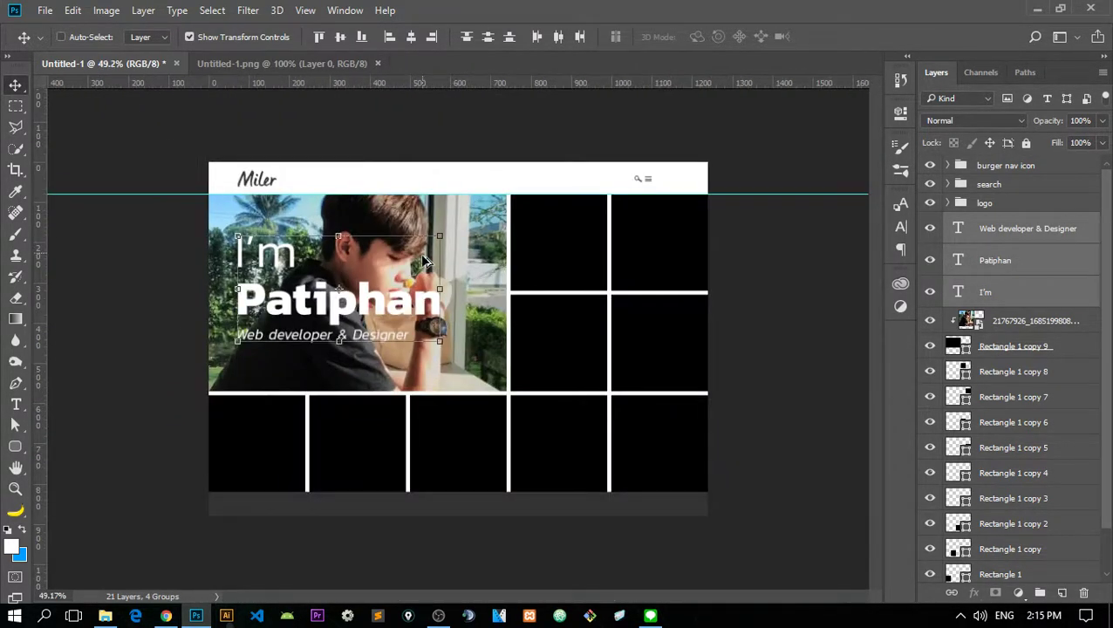
pyautogui.scroll(2, 395, 333)
pyautogui.scroll(-1, 395, 334)
pyautogui.scroll(3, 478, 357)
pyautogui.scroll(-1, 478, 357)
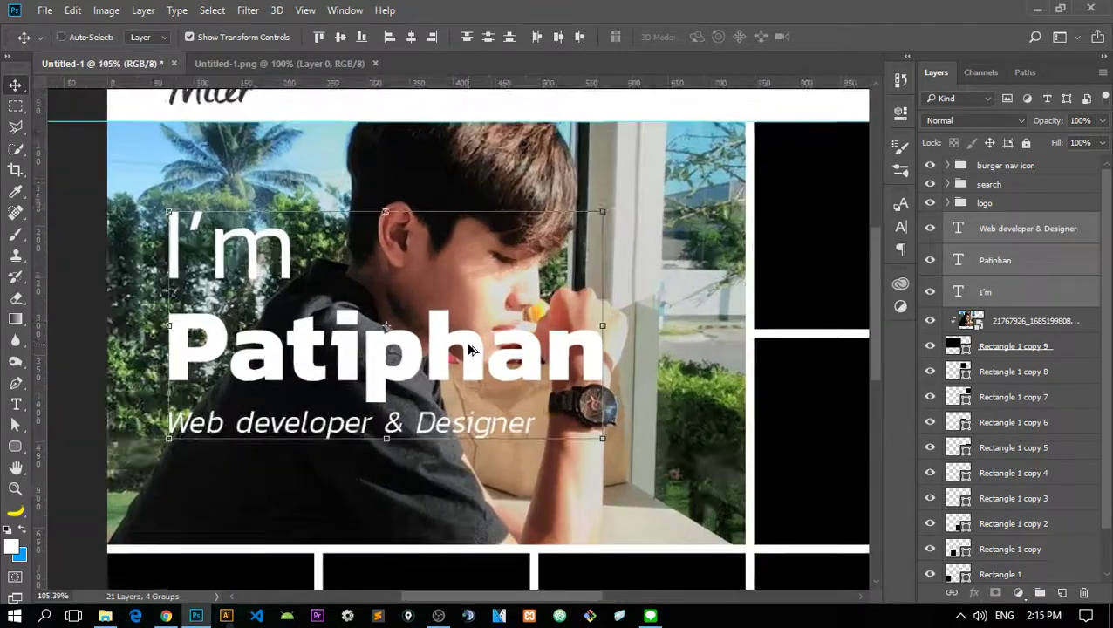
pyautogui.scroll(-3, 486, 344)
pyautogui.scroll(3, 486, 344)
pyautogui.scroll(-1, 437, 246)
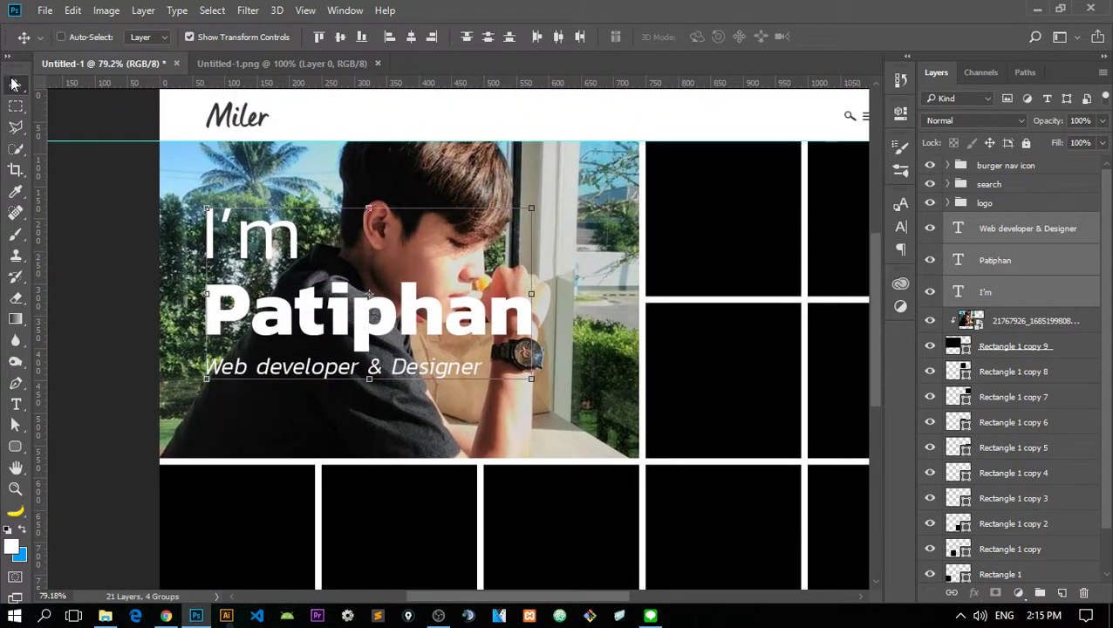
pyautogui.press('m')
pyautogui.scroll(-1, 438, 246)
# - Select the hero photo layer with the Move tool active
pyautogui.click(984, 325)
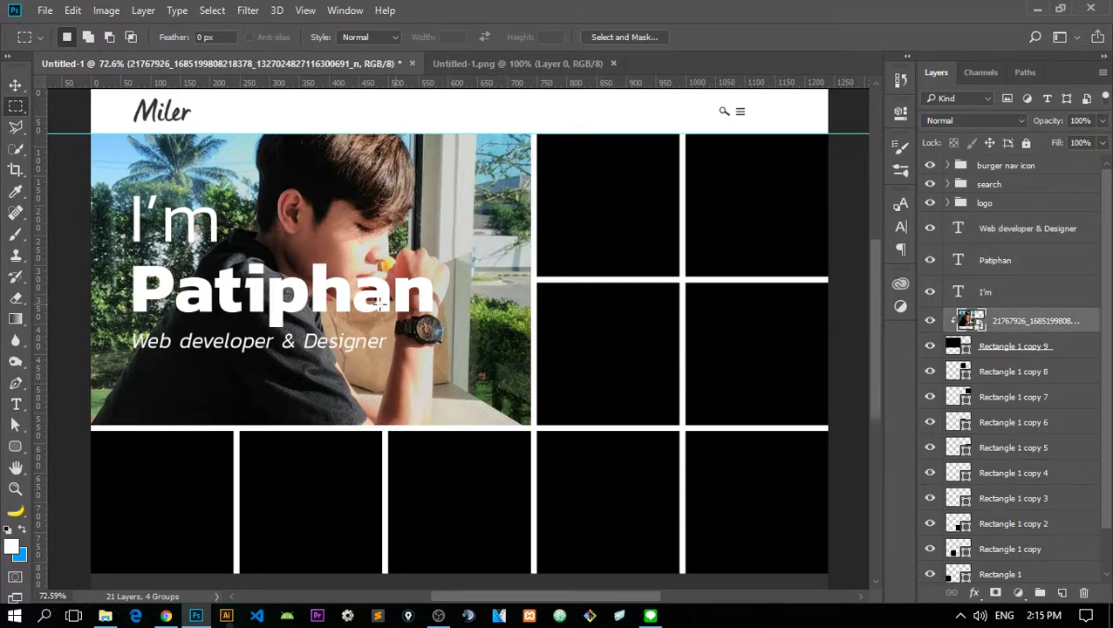
pyautogui.press('v')
pyautogui.scroll(2, 766, 266)
pyautogui.hscroll(-2, 766, 266)
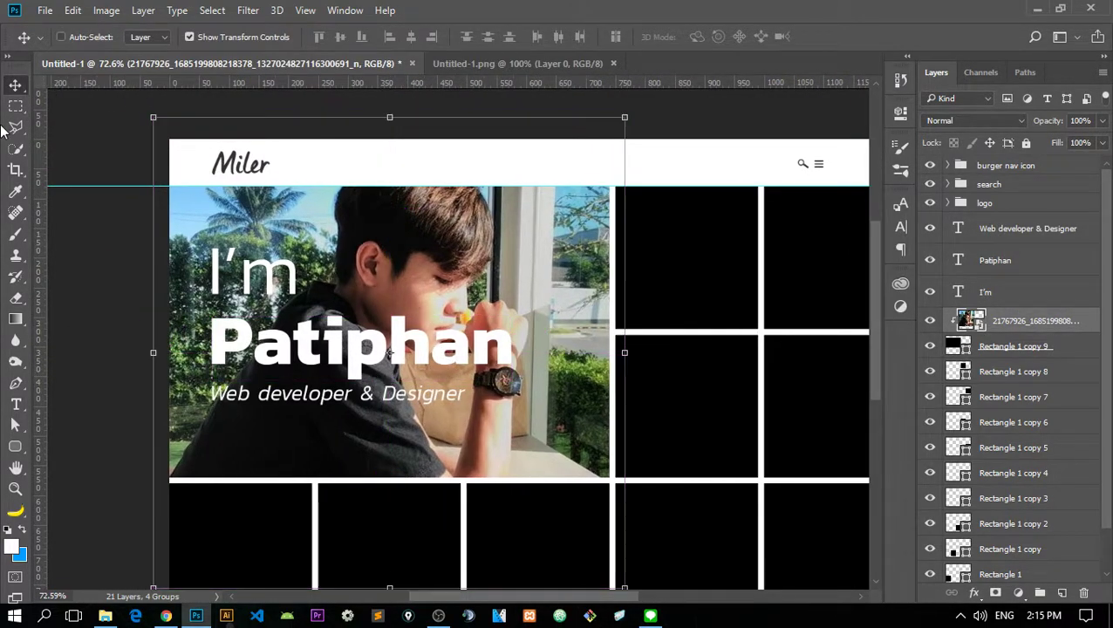
# - Try a gradient on the Rectangle 1 copy 9 layer and dismiss the error
pyautogui.click(1009, 347)
pyautogui.press('e')
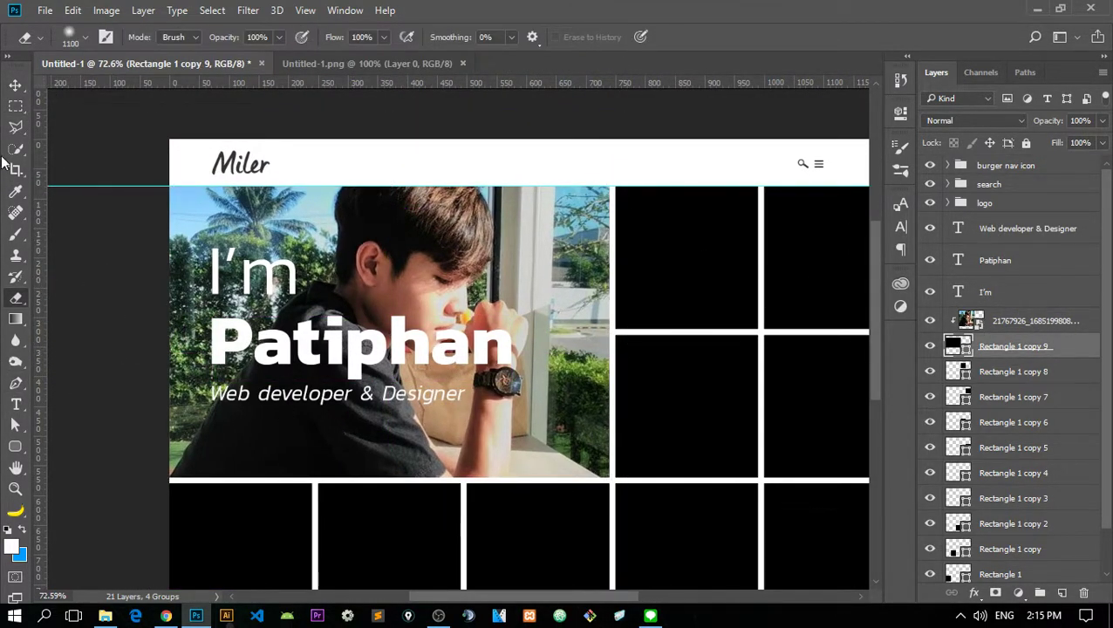
pyautogui.click(15, 106)
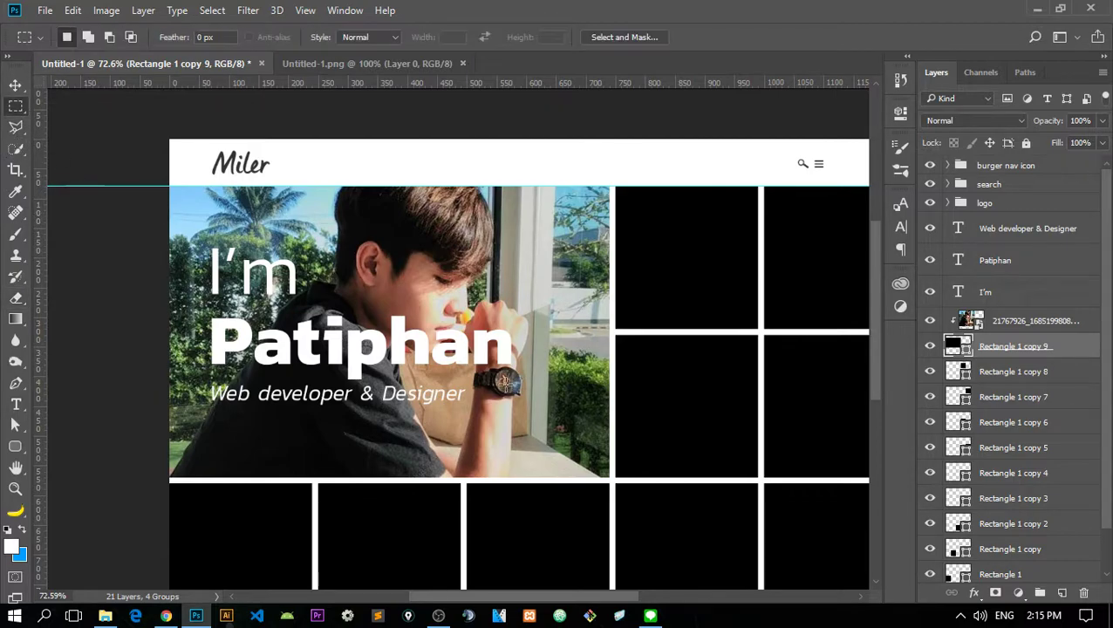
pyautogui.click(15, 446)
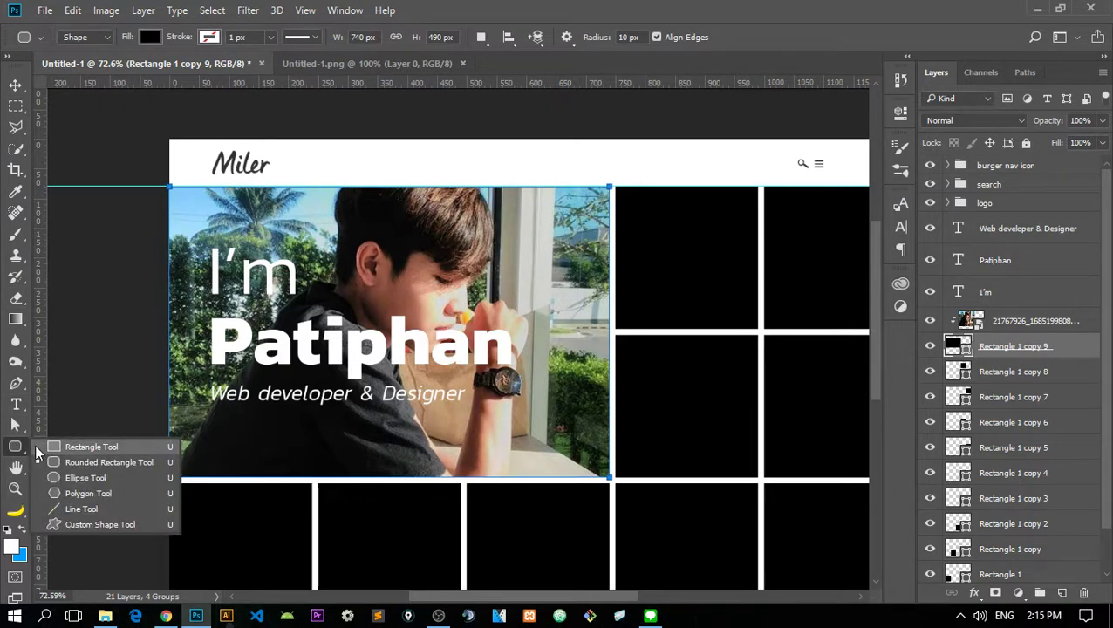
pyautogui.click(15, 320)
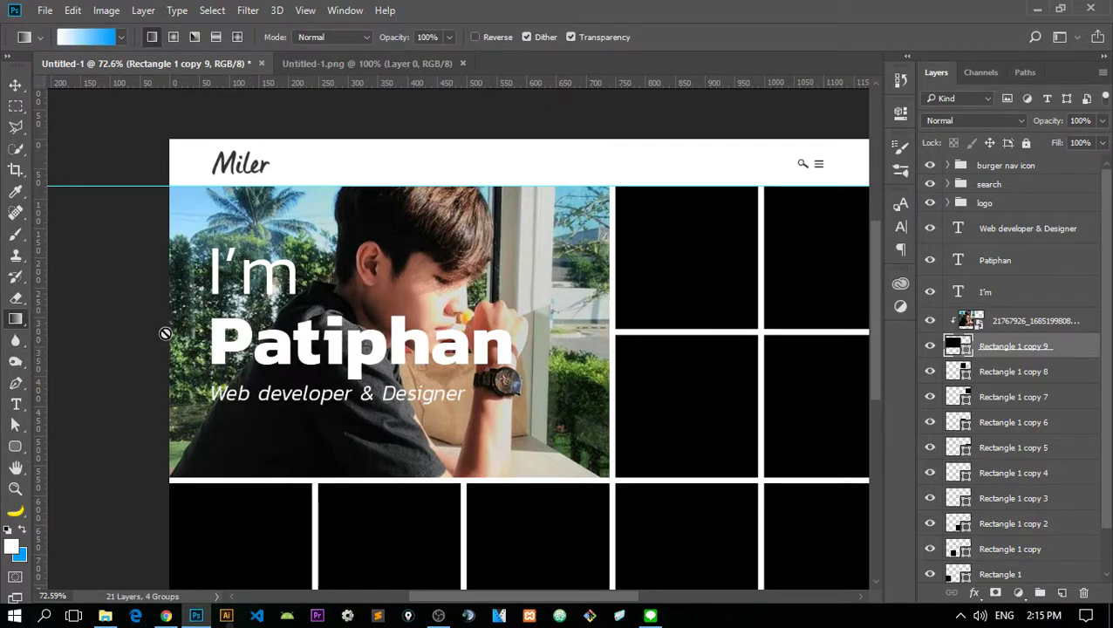
pyautogui.click(236, 408)
pyautogui.click(565, 249)
# - Add Layer 2 above the hero photo and try a blue gradient on it
pyautogui.click(1062, 594)
pyautogui.moveTo(331, 415); pyautogui.dragTo(361, 475)
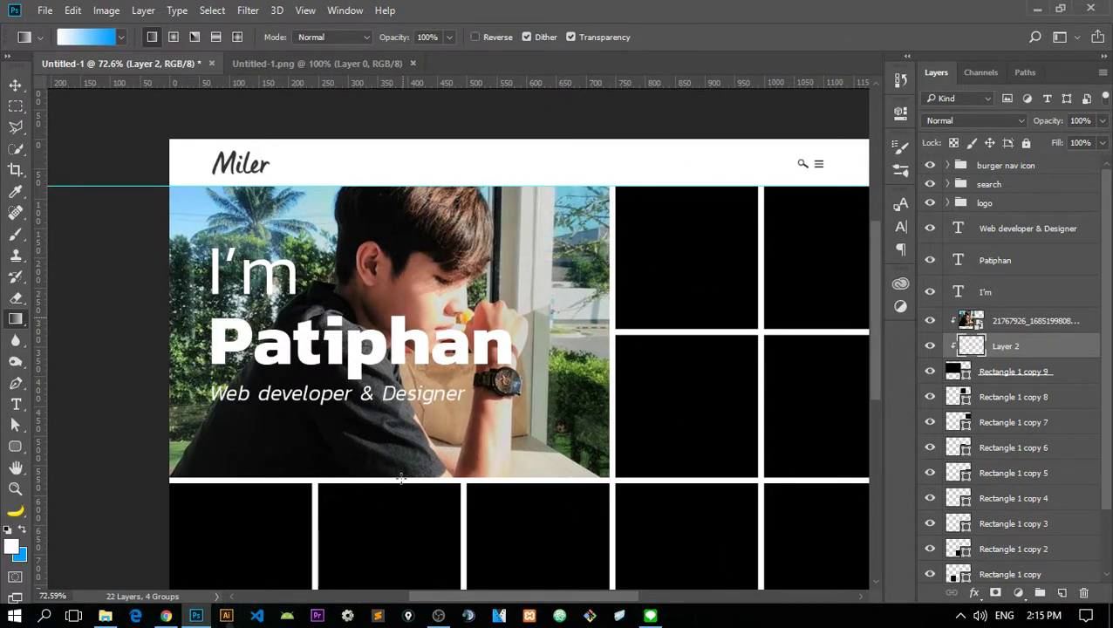
pyautogui.moveTo(982, 360); pyautogui.dragTo(1013, 316)
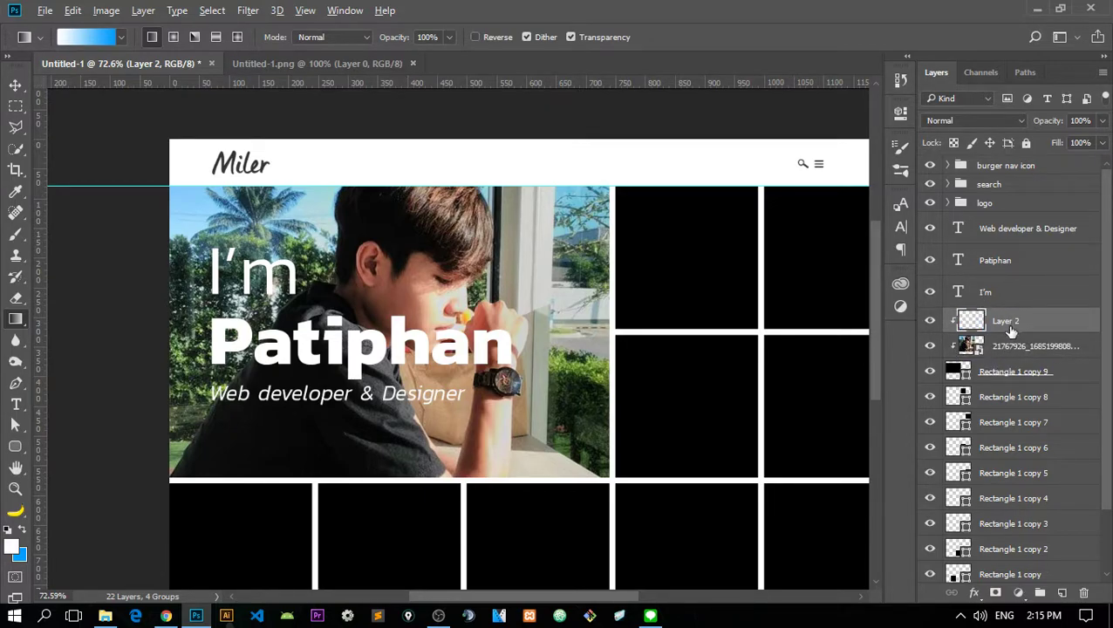
pyautogui.moveTo(488, 289); pyautogui.dragTo(343, 458)
pyautogui.hotkey('ctrl', 'z')
# - Clip Layer 2 to the hero photo with a blue gradient at 24% opacity
pyautogui.hotkey('ctrl', 'z')
pyautogui.hotkey('ctrl', 'z')
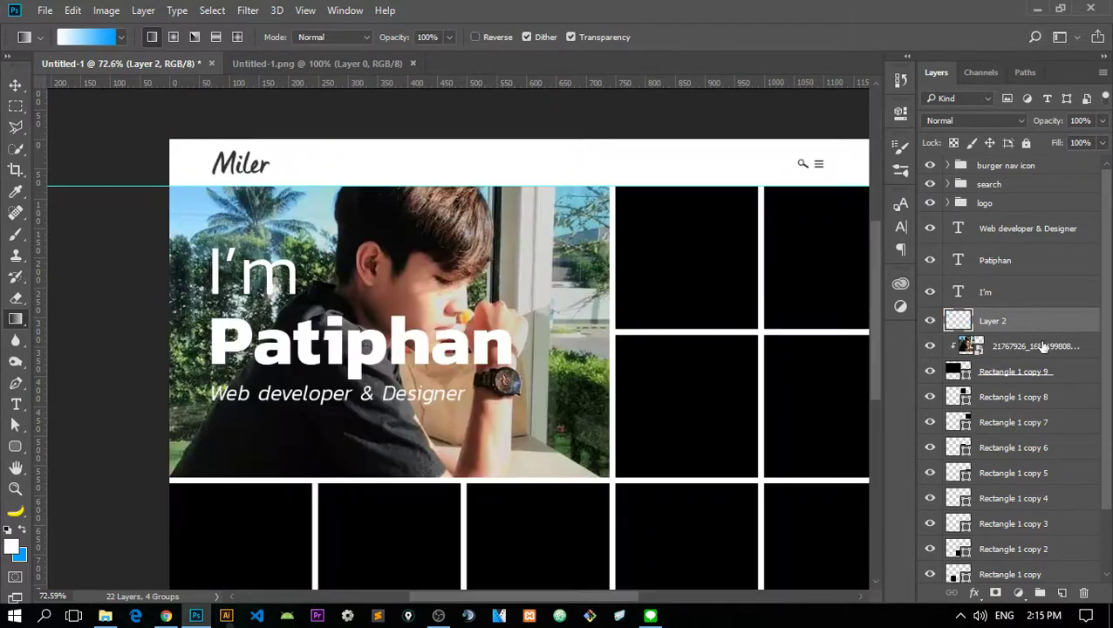
pyautogui.keyDown('alt'); pyautogui.click(1025, 328); pyautogui.keyUp('alt')
pyautogui.moveTo(481, 334); pyautogui.dragTo(371, 430)
pyautogui.hotkey('ctrl', 'z')
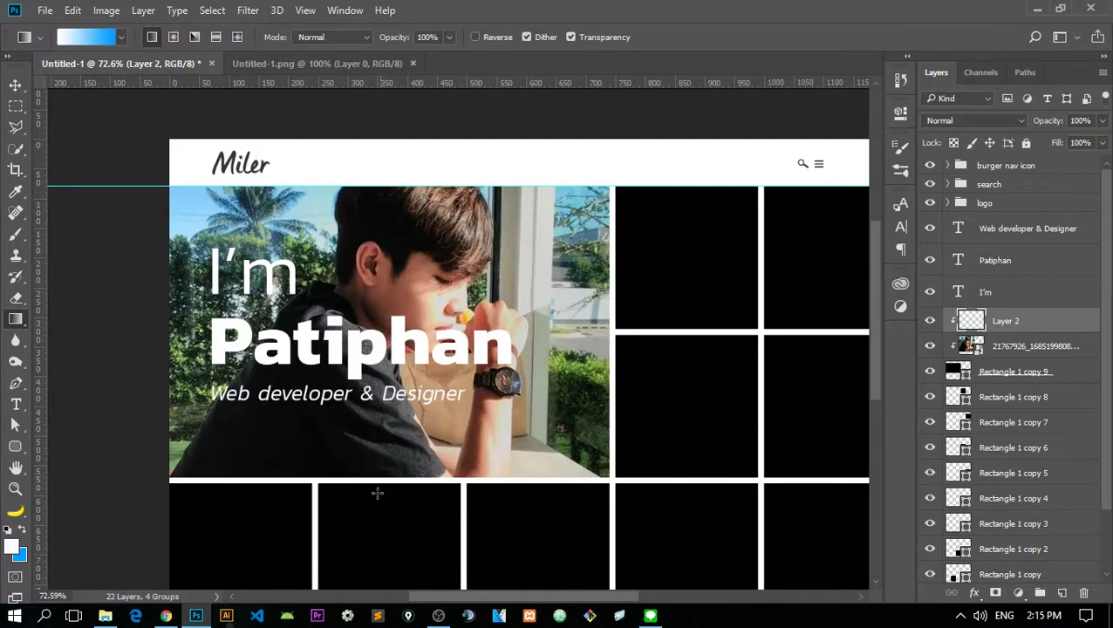
pyautogui.moveTo(377, 493); pyautogui.dragTo(373, 279)
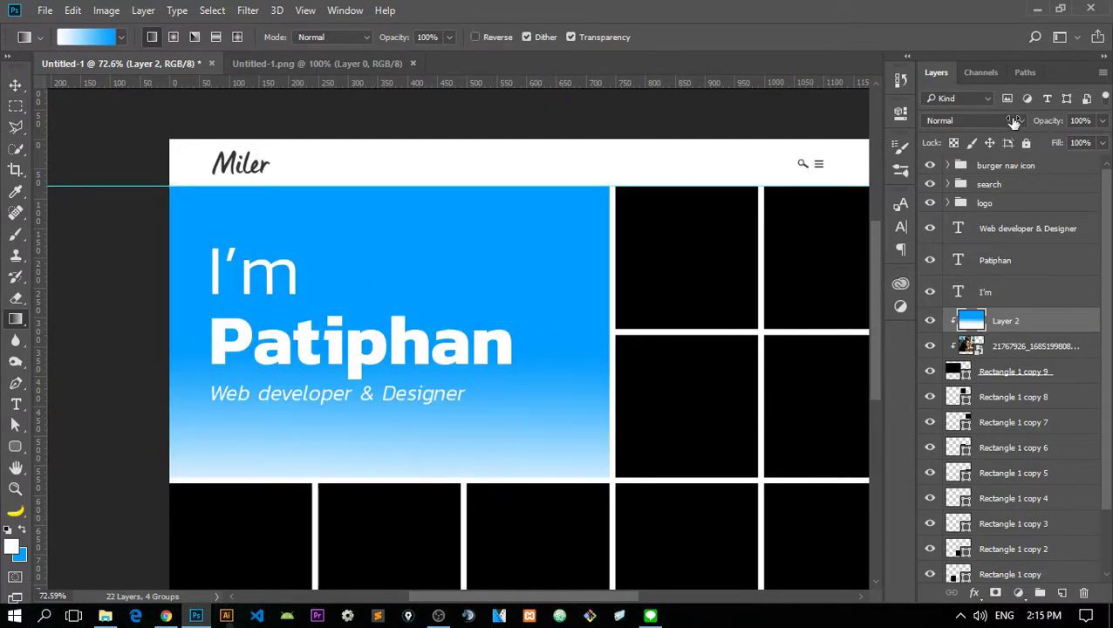
pyautogui.moveTo(1014, 121); pyautogui.dragTo(1029, 125)
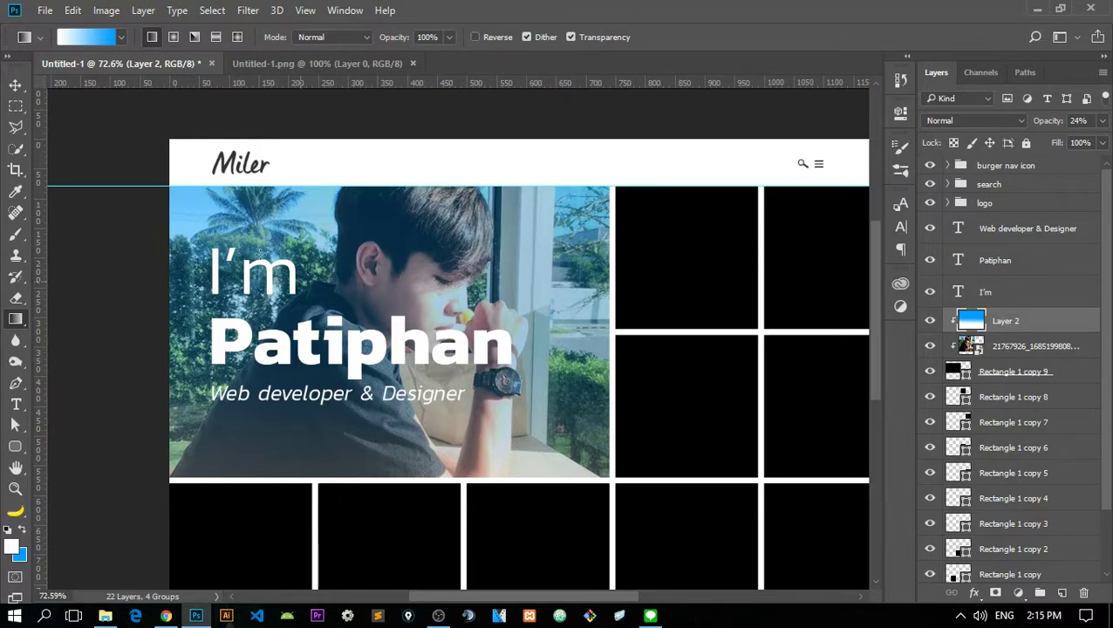
pyautogui.click(92, 41)
pyautogui.click(801, 221)
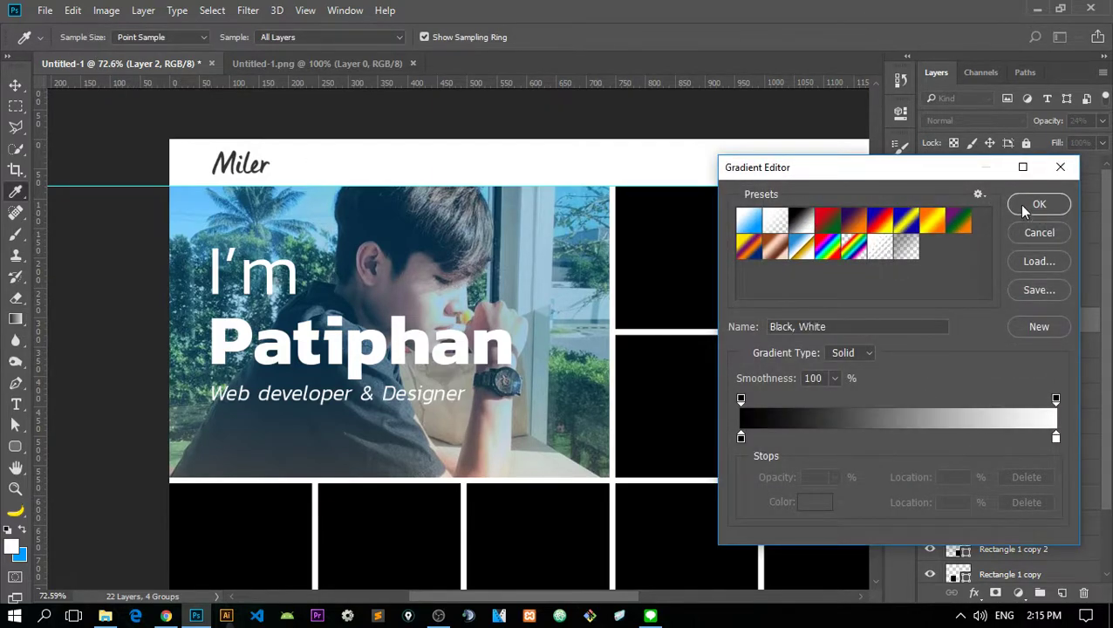
pyautogui.click(1039, 203)
pyautogui.moveTo(515, 235); pyautogui.dragTo(470, 381)
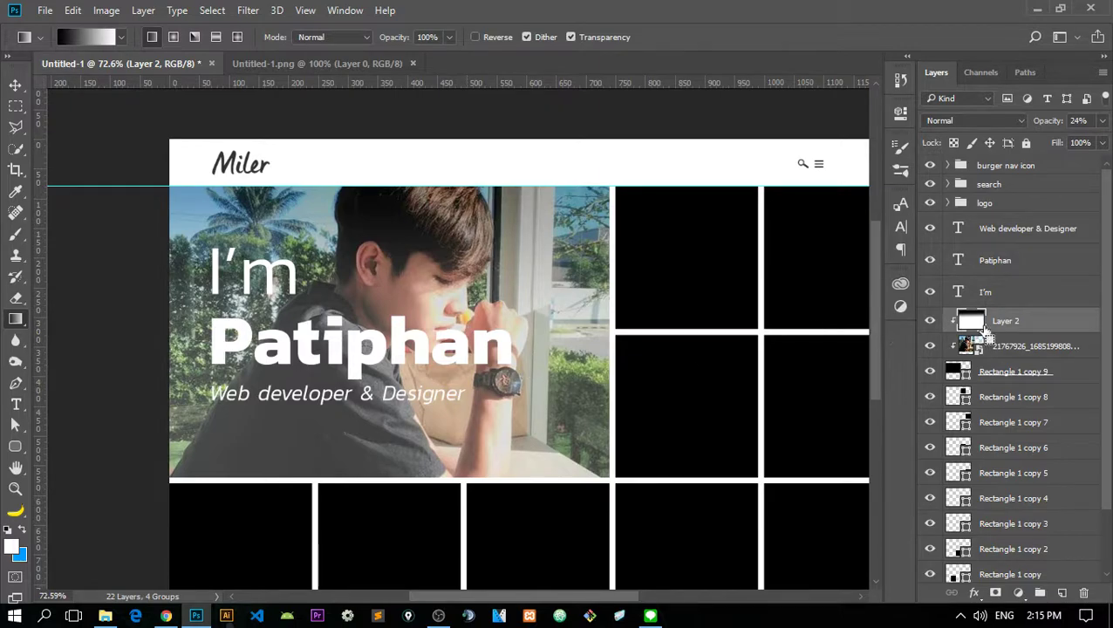
pyautogui.hotkey('ctrl', 'z')
pyautogui.click(1084, 594)
pyautogui.click(1062, 594)
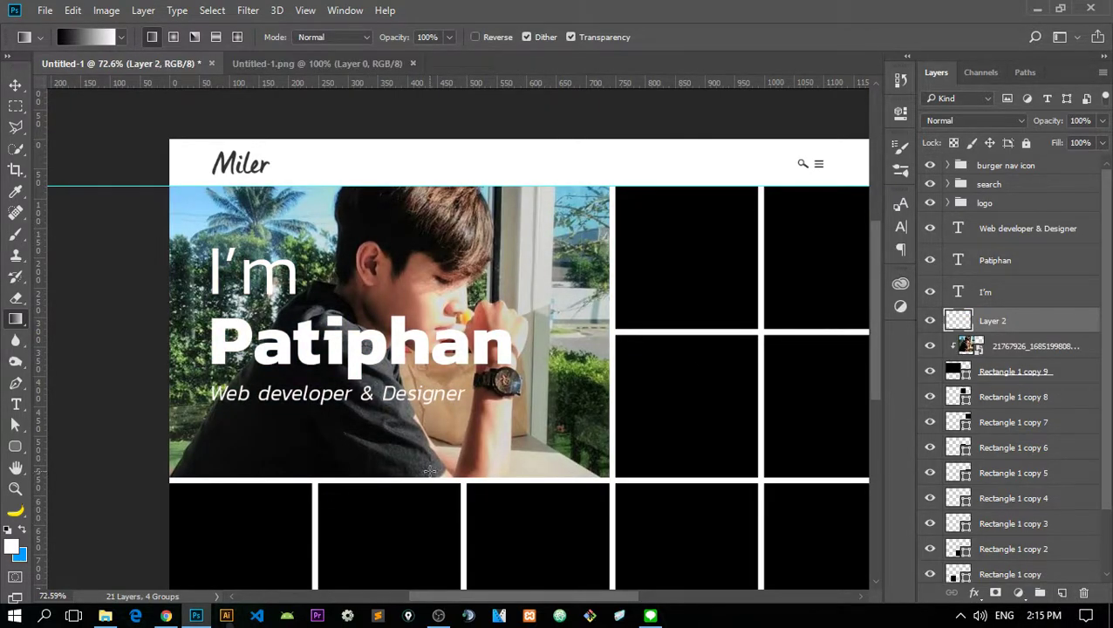
pyautogui.moveTo(431, 208); pyautogui.dragTo(430, 479)
pyautogui.hotkey('ctrl', 'z')
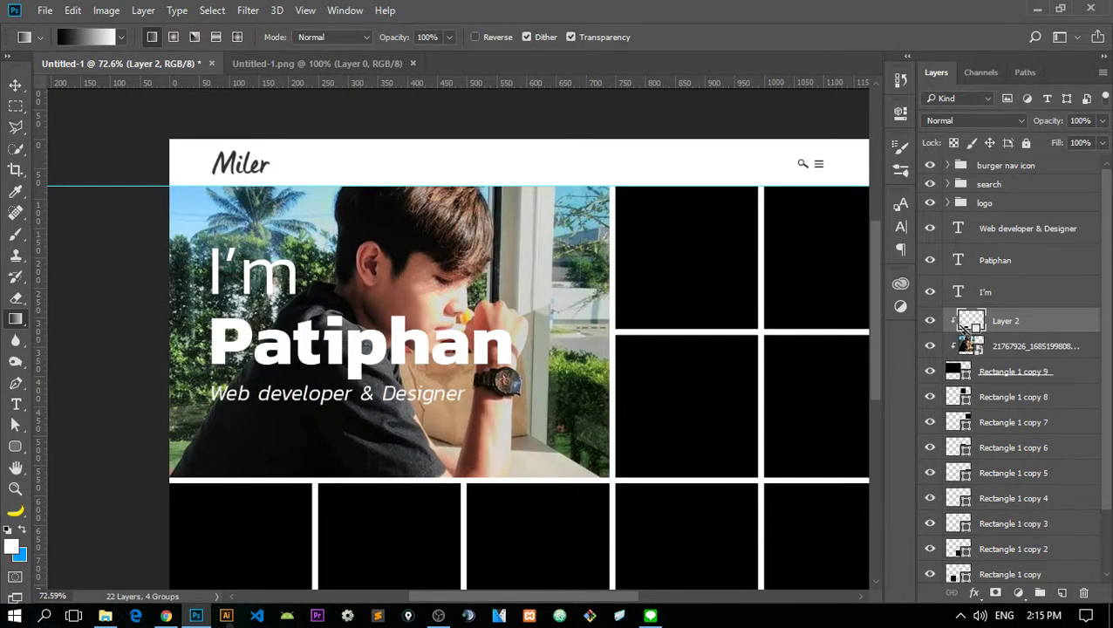
pyautogui.moveTo(297, 511)
pyautogui.mouseDown()
pyautogui.moveTo(290, 427)
pyautogui.moveTo(366, 489)
pyautogui.moveTo(364, 303)
pyautogui.mouseUp()
pyautogui.hotkey('ctrl', 'z')
pyautogui.hotkey('ctrl', 'z')
pyautogui.hotkey('ctrl', 'z')
pyautogui.moveTo(370, 536); pyautogui.dragTo(357, 159)
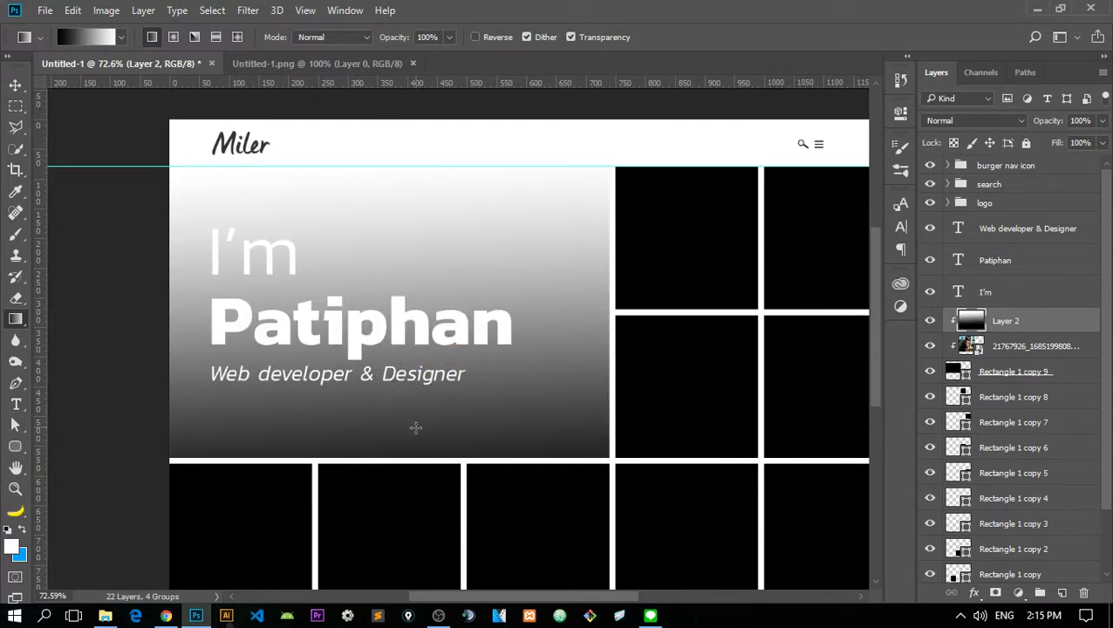
pyautogui.hotkey('ctrl', 'z')
pyautogui.moveTo(370, 108); pyautogui.dragTo(393, 473)
pyautogui.hotkey('ctrl', 'z')
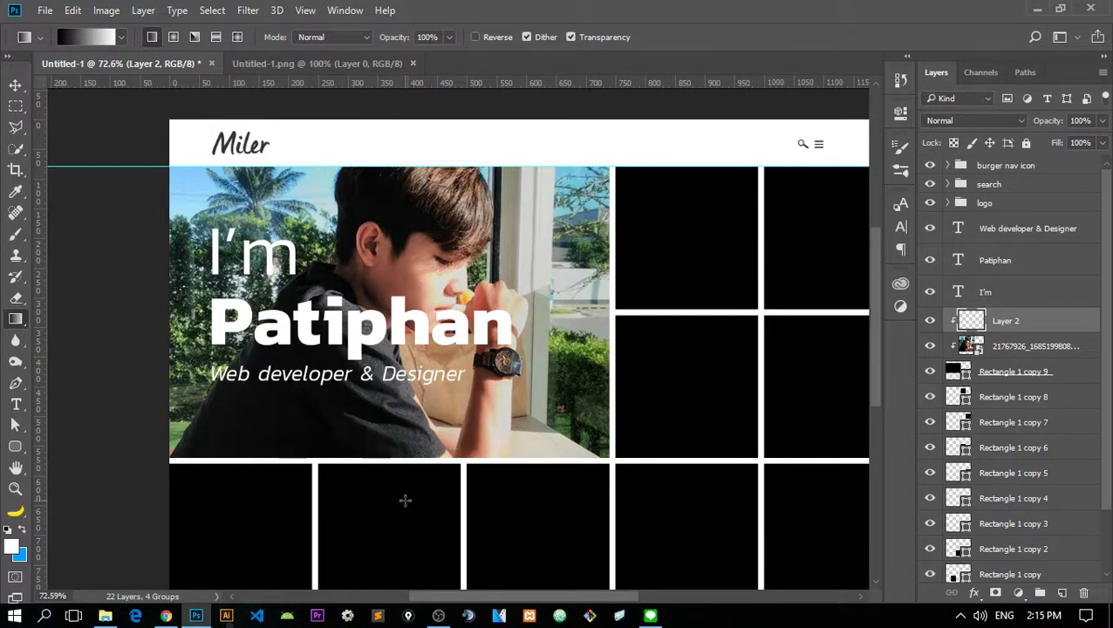
pyautogui.click(86, 36)
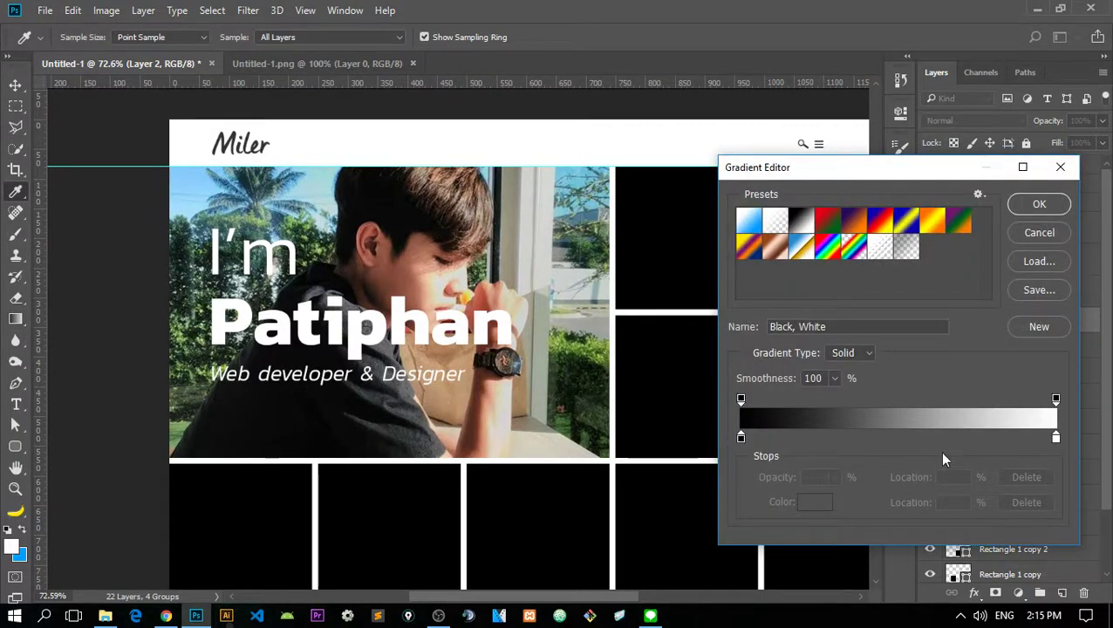
pyautogui.doubleClick(1055, 437)
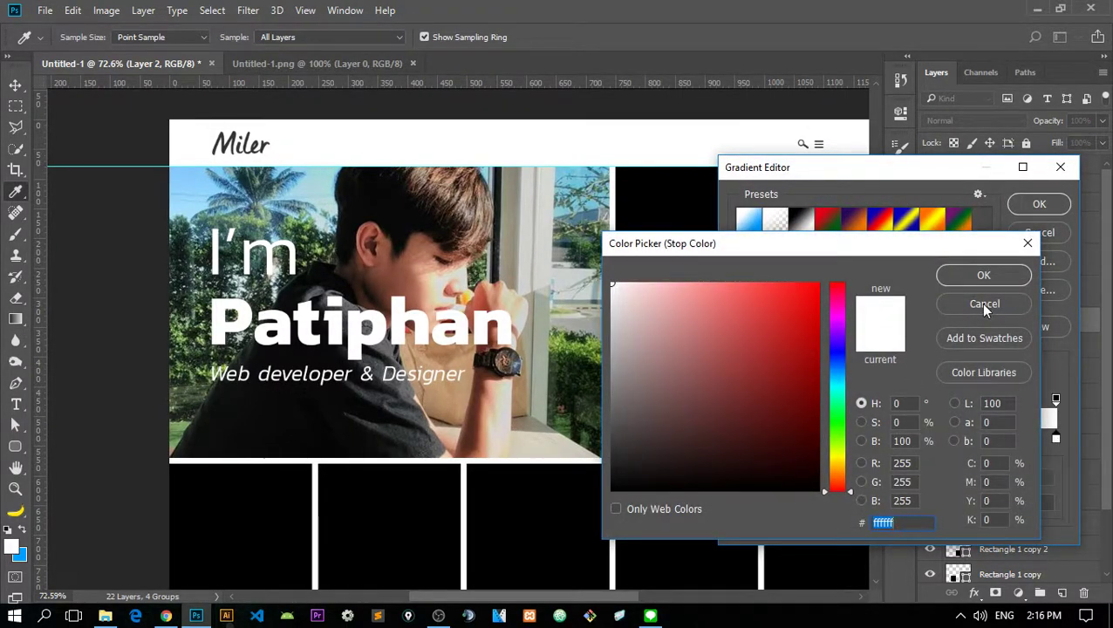
pyautogui.click(982, 303)
pyautogui.moveTo(1038, 441); pyautogui.dragTo(992, 475)
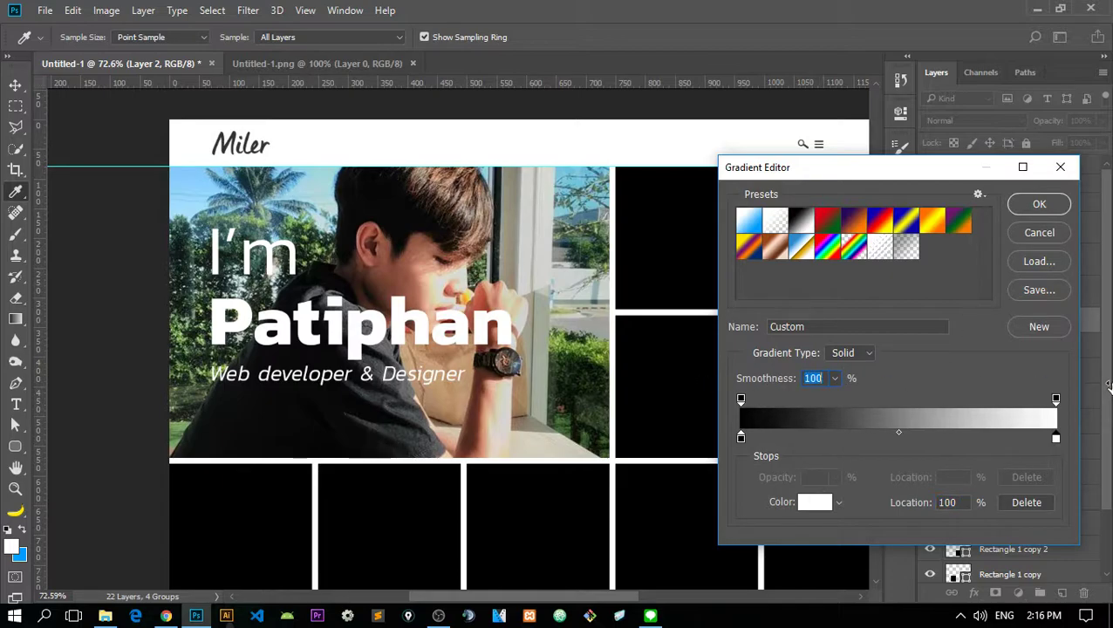
pyautogui.moveTo(915, 506)
pyautogui.mouseDown()
pyautogui.moveTo(837, 507)
pyautogui.moveTo(1073, 510)
pyautogui.mouseUp()
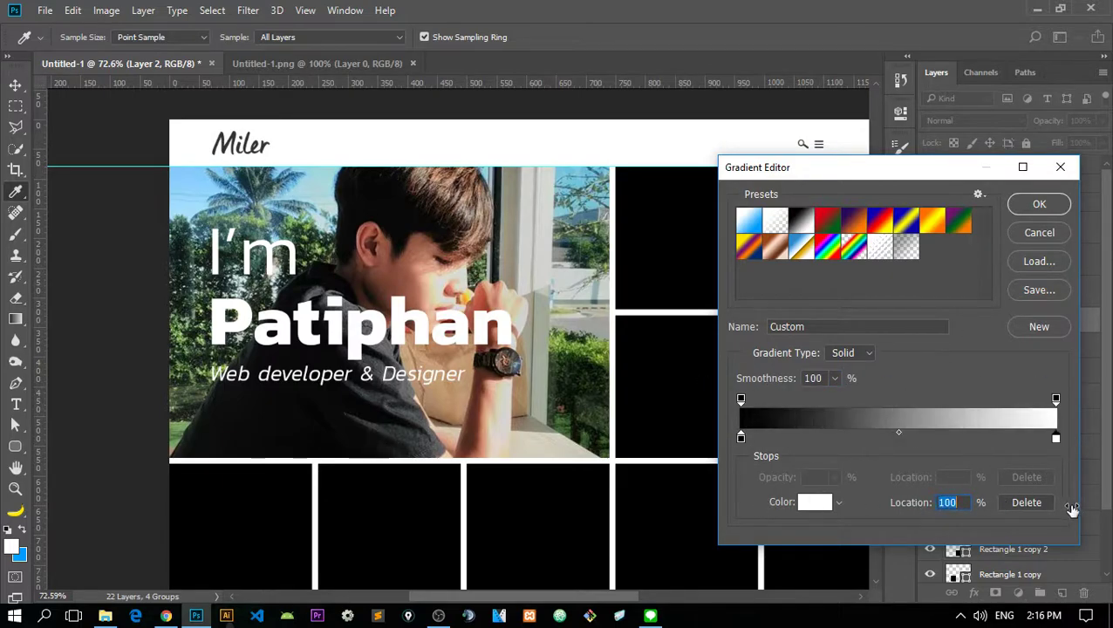
pyautogui.click(1040, 204)
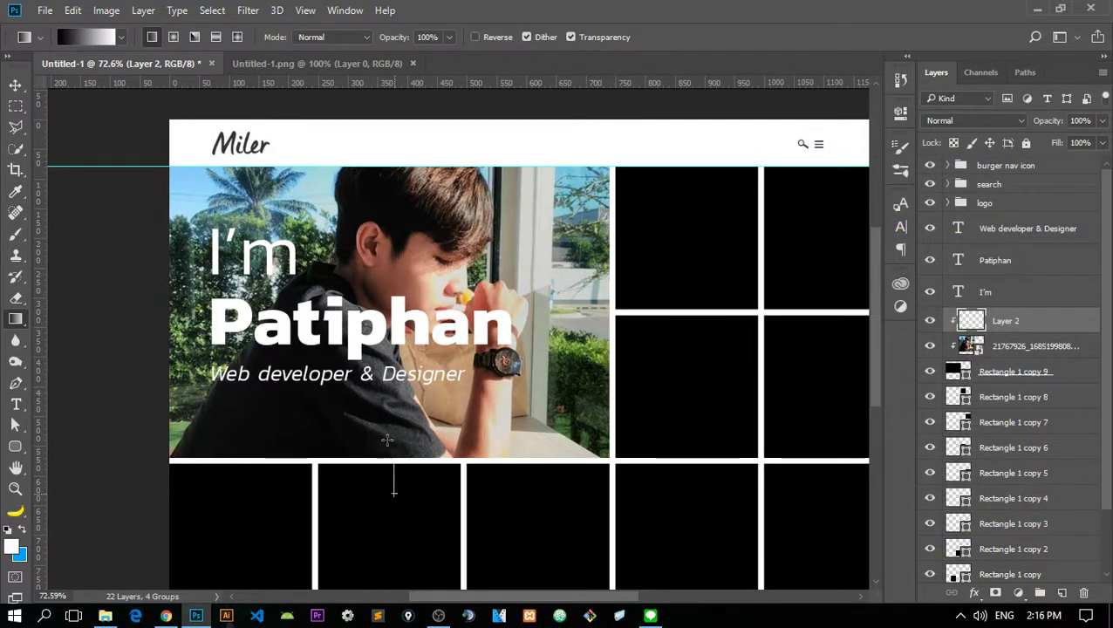
pyautogui.moveTo(395, 288)
pyautogui.mouseDown()
pyautogui.moveTo(398, 235)
pyautogui.moveTo(373, 241)
pyautogui.mouseUp()
pyautogui.hotkey('ctrl', 'z')
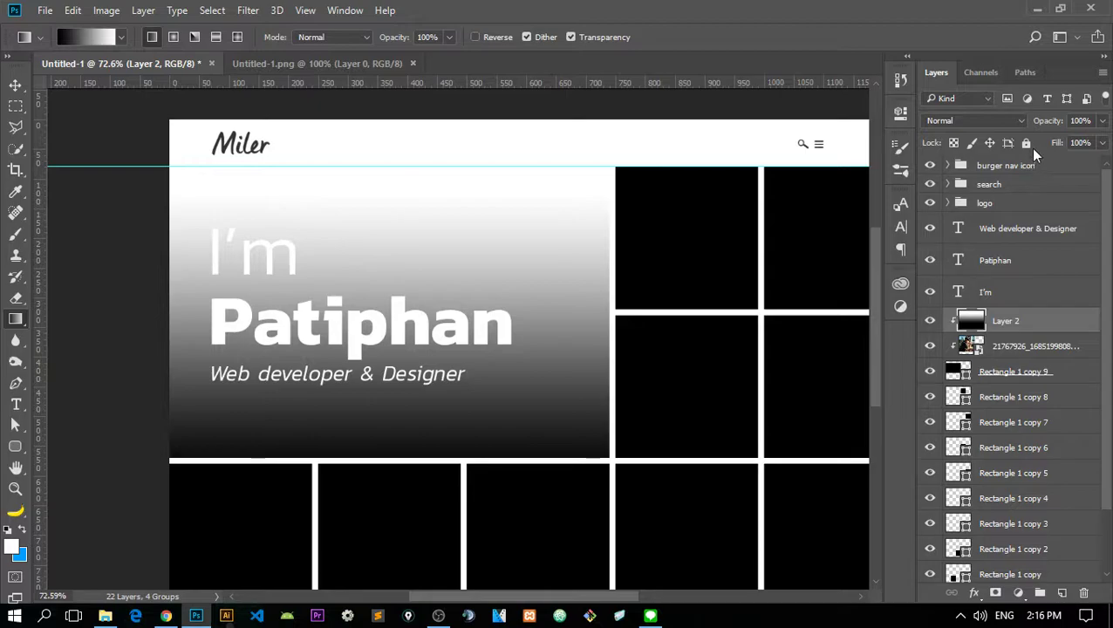
pyautogui.moveTo(1047, 121); pyautogui.dragTo(1029, 123)
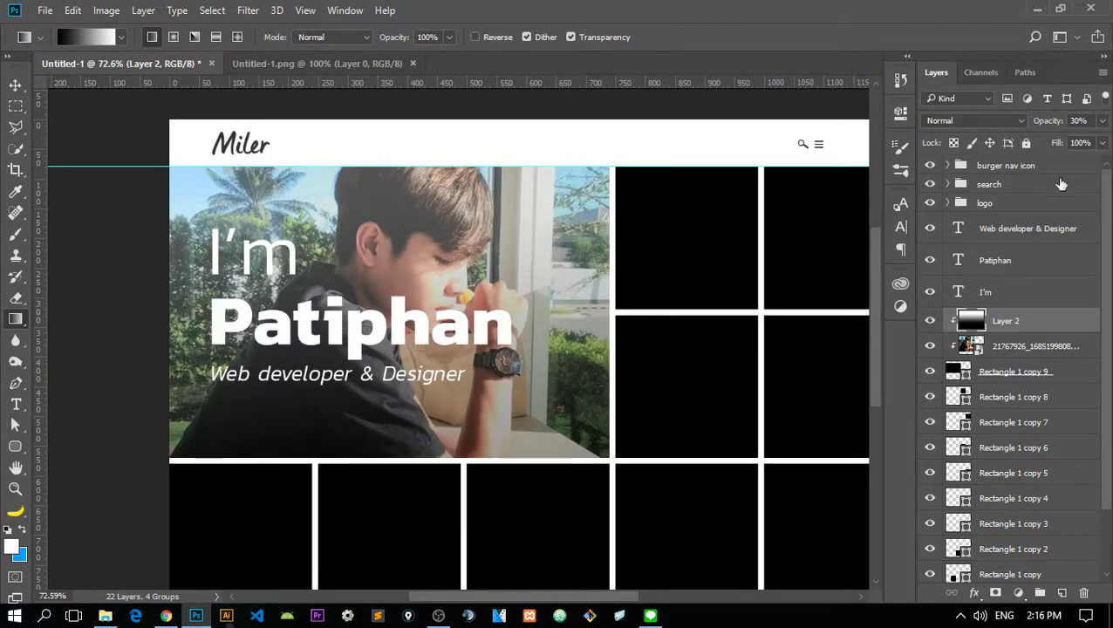
pyautogui.hotkey('ctrl', 'alt', 'z')
pyautogui.hotkey('ctrl', 'alt', 'z')
pyautogui.hotkey('ctrl', 'alt', 'z')
pyautogui.hotkey('ctrl', 'shift', 'z')
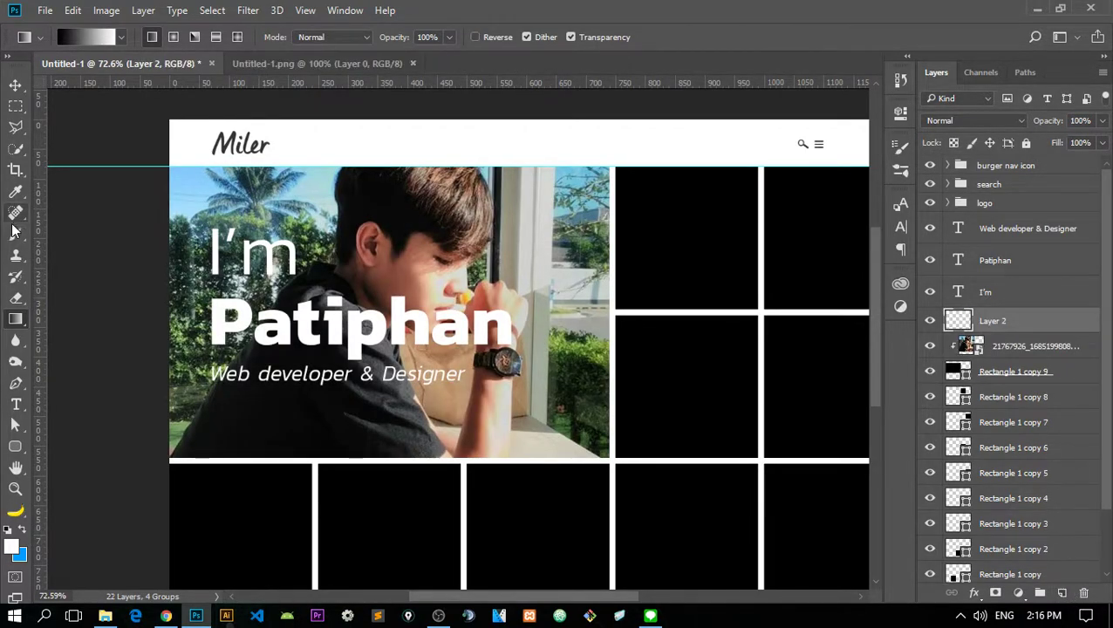
# - Paint a black brush stroke across the lower half of the photo on Layer 2
pyautogui.click(15, 230)
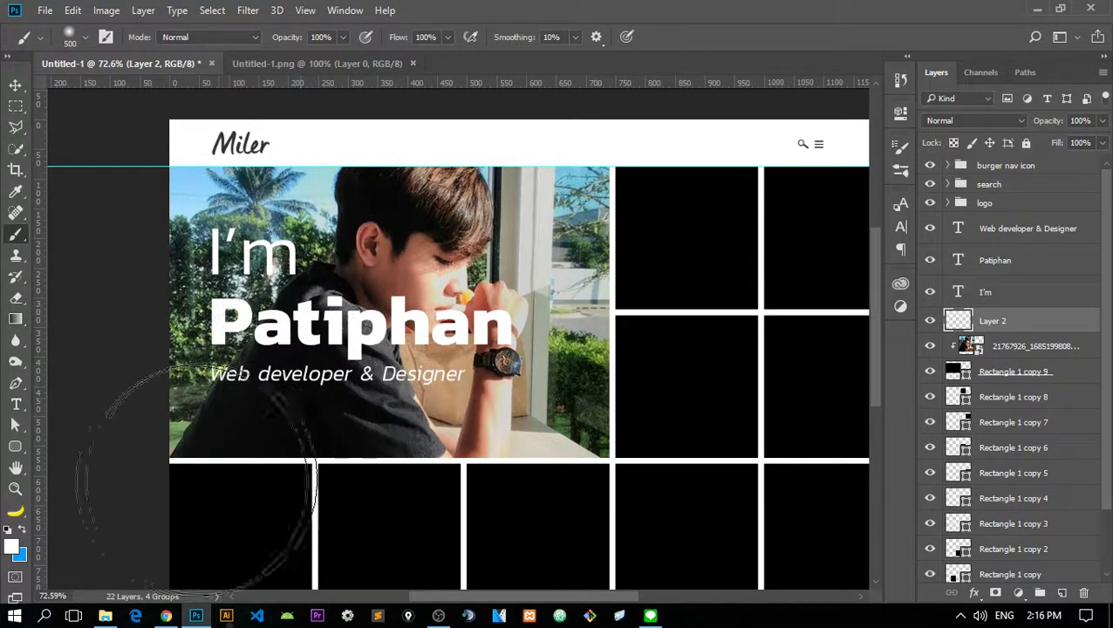
pyautogui.click(11, 546)
pyautogui.click(287, 515)
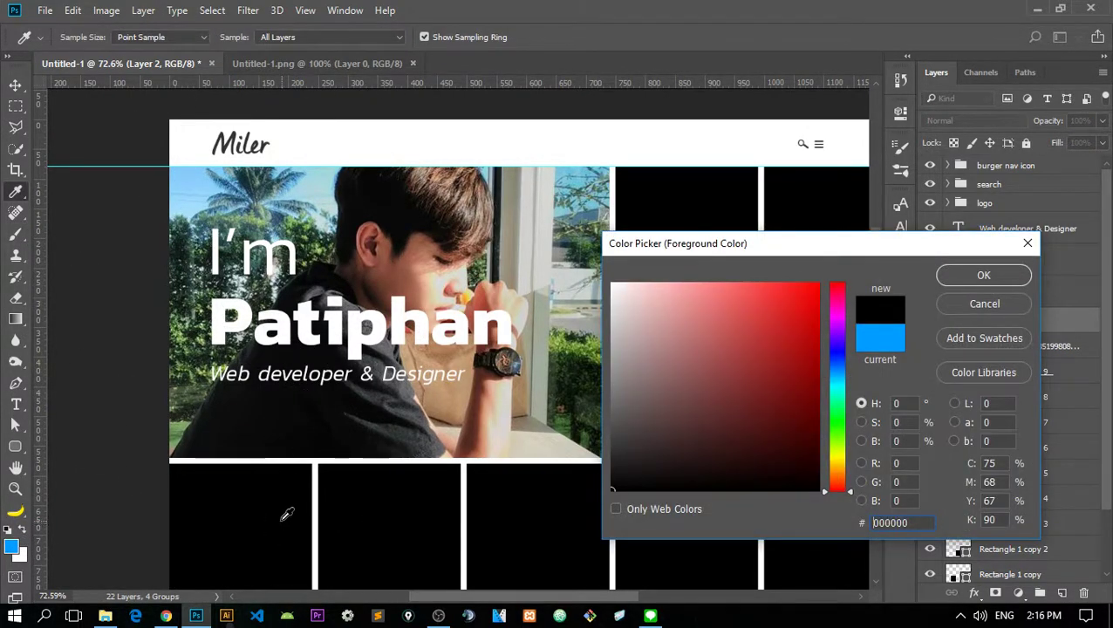
pyautogui.press('Return')
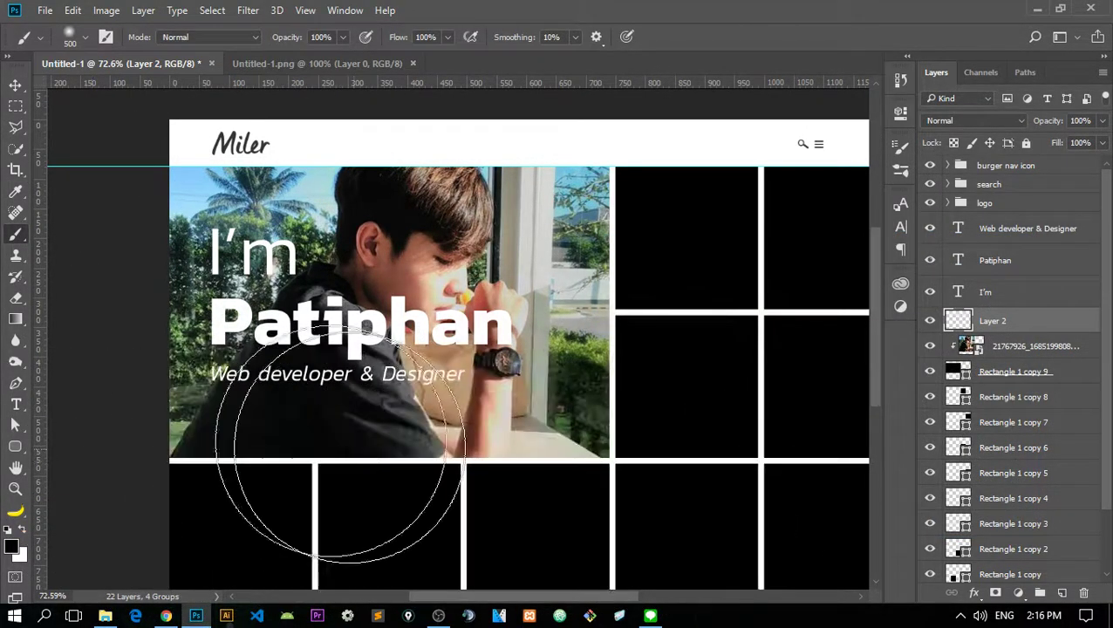
pyautogui.moveTo(168, 434); pyautogui.dragTo(609, 435)
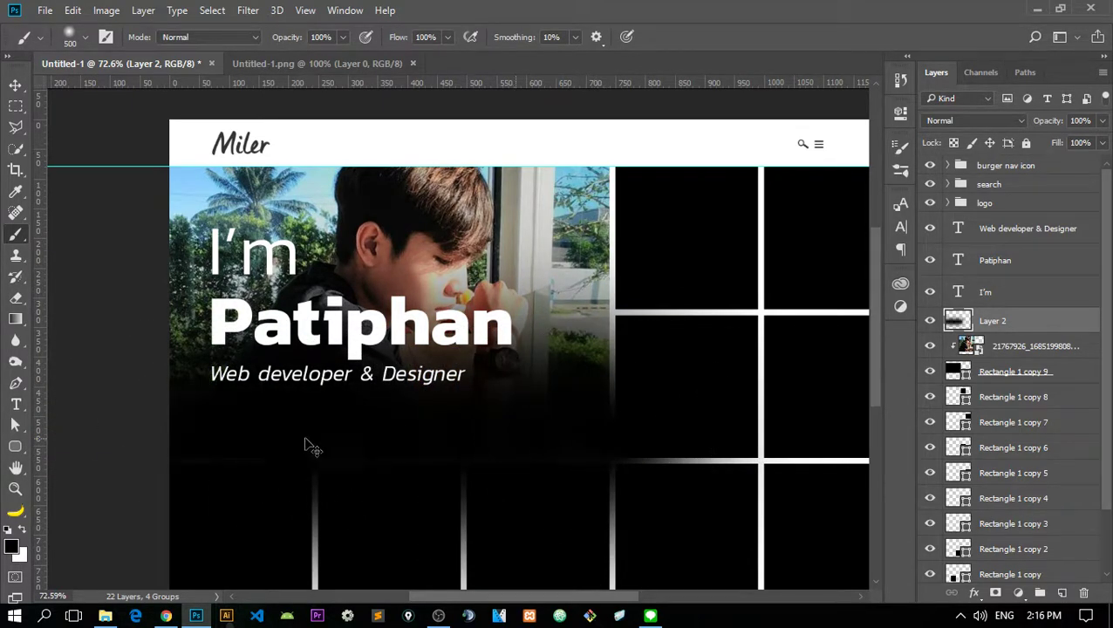
pyautogui.hotkey('ctrl', 'z')
pyautogui.moveTo(160, 405); pyautogui.dragTo(738, 398)
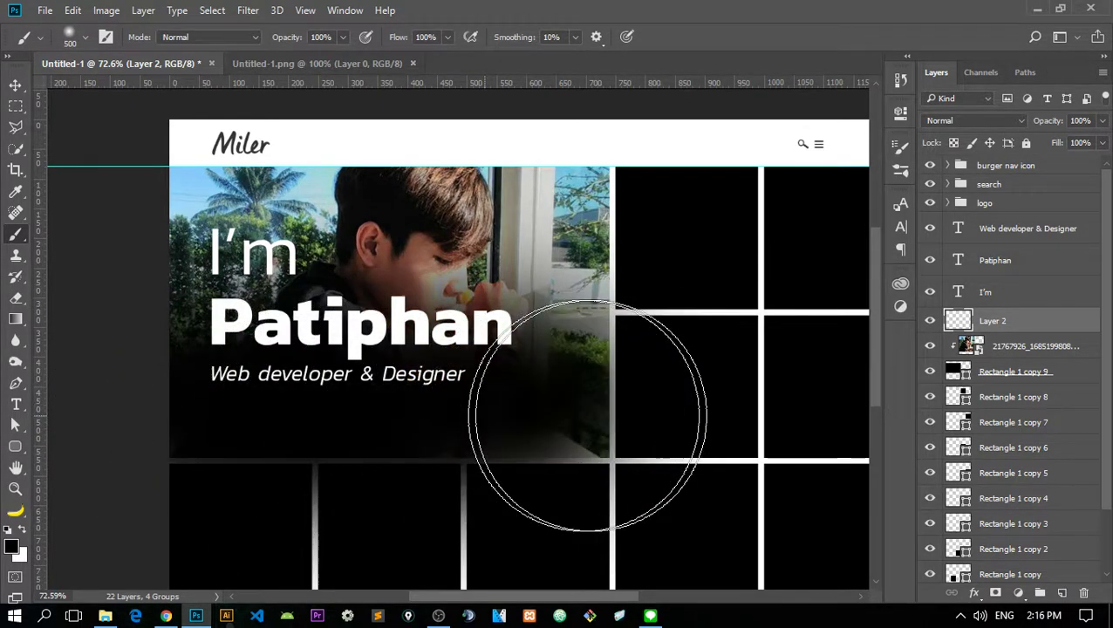
# - Clip the black overlay to the photo at 70% opacity and shorten its height
pyautogui.keyDown('alt'); pyautogui.click(1036, 328); pyautogui.keyUp('alt')
pyautogui.press('v')
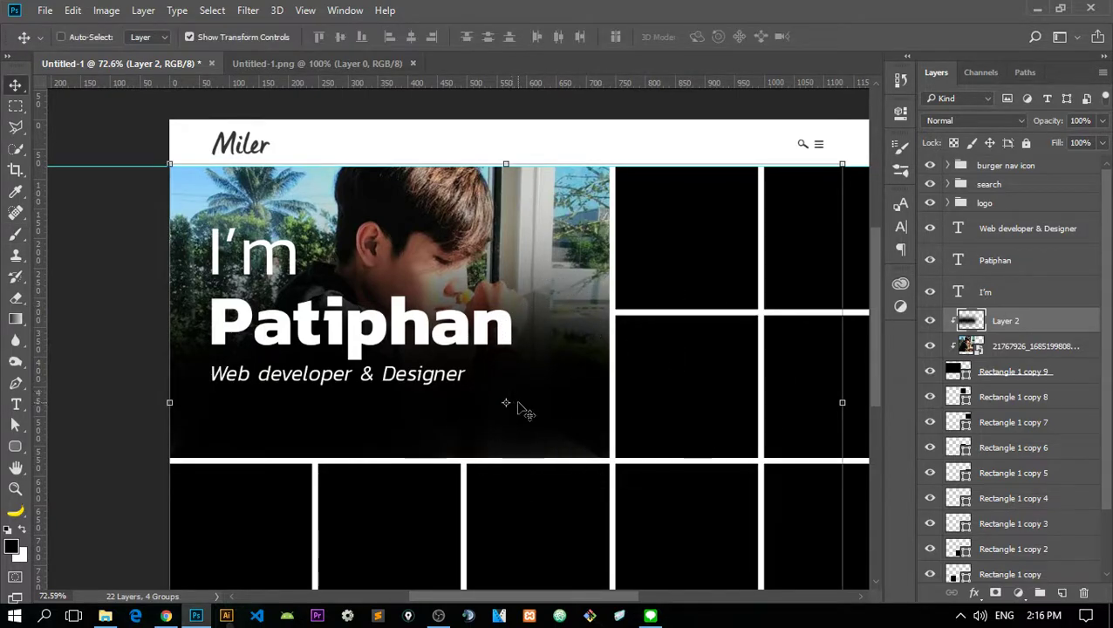
pyautogui.moveTo(516, 410); pyautogui.dragTo(555, 394)
pyautogui.moveTo(1048, 122); pyautogui.dragTo(1034, 122)
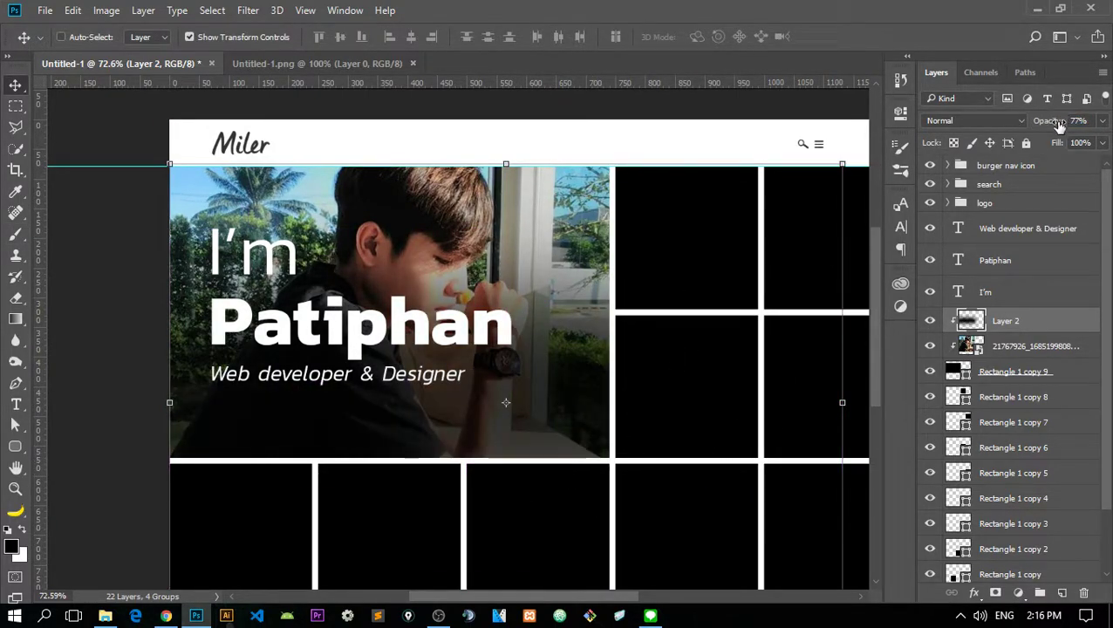
pyautogui.write('70')
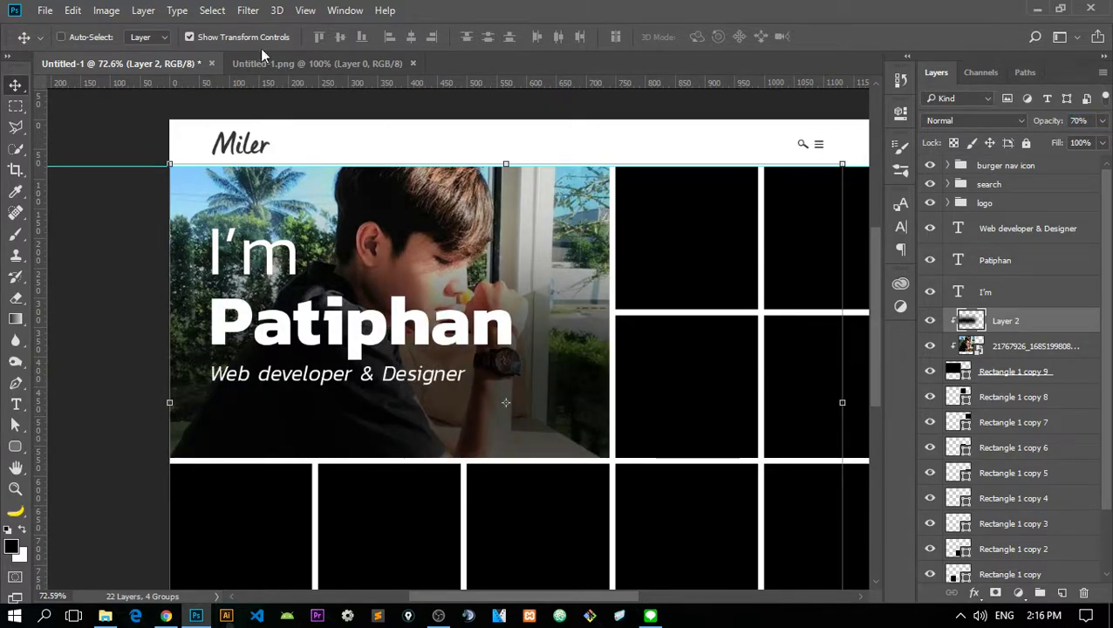
pyautogui.moveTo(505, 163); pyautogui.dragTo(505, 230)
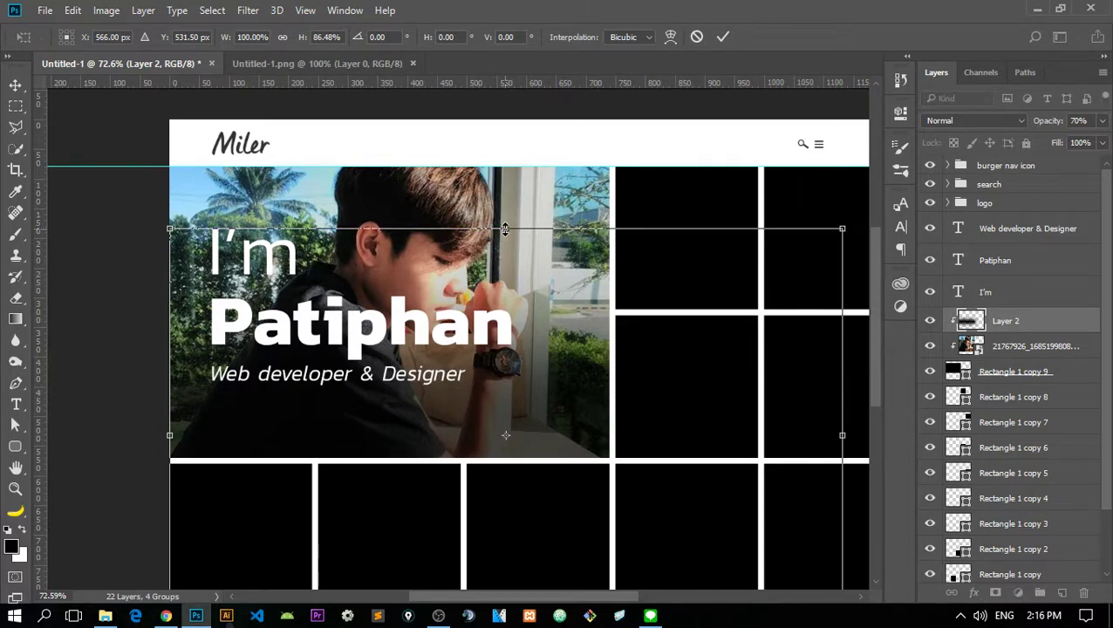
pyautogui.press('Return')
# - Choose the Rectangular Marquee tool, then bring Google Chrome to the front
pyautogui.scroll(-3, 358, 239)
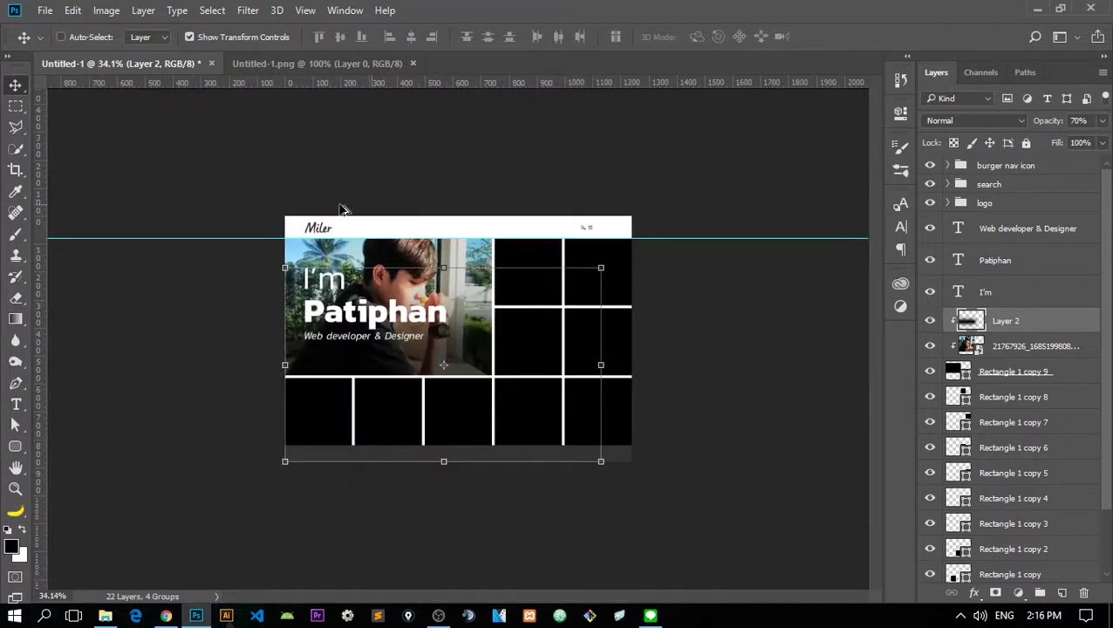
pyautogui.click(15, 106)
pyautogui.scroll(2, 505, 316)
pyautogui.scroll(-1, 596, 311)
pyautogui.scroll(1, 611, 262)
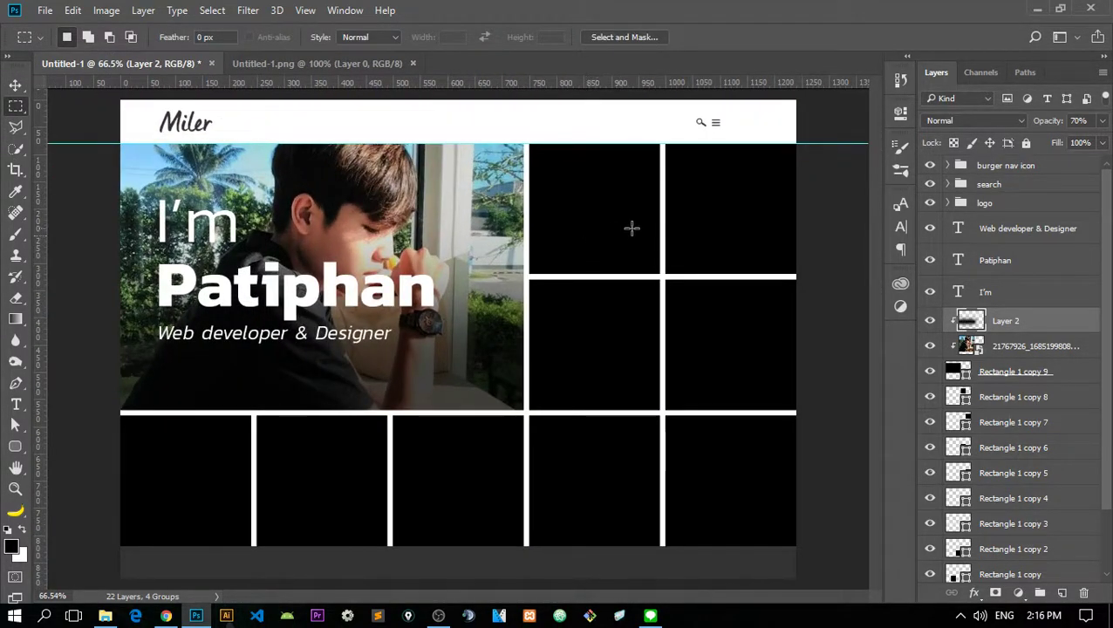
pyautogui.click(165, 616)
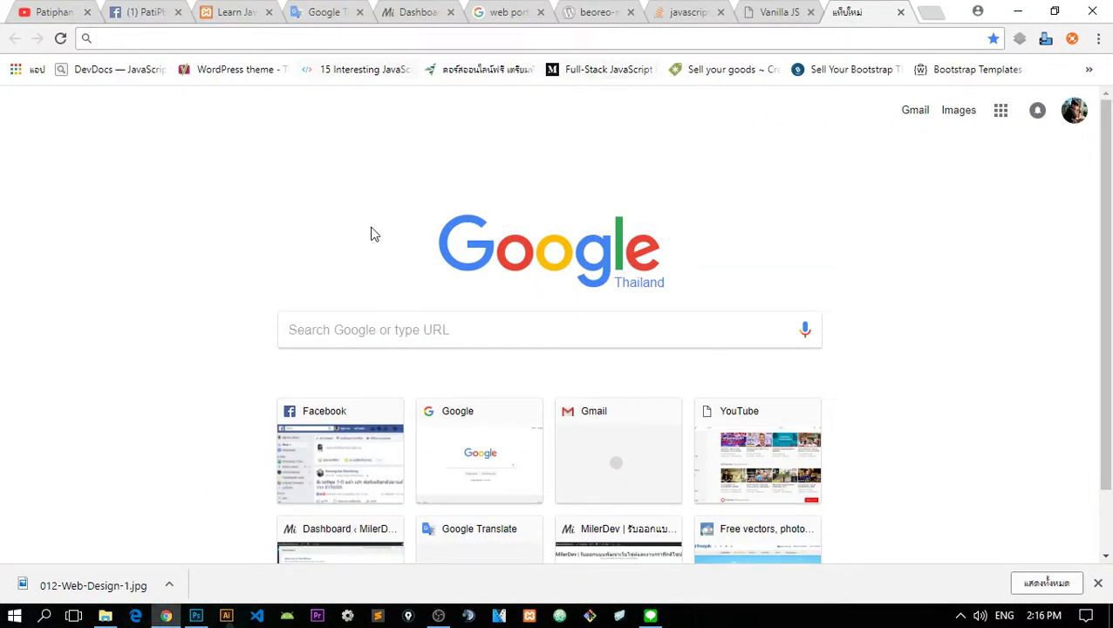
# - Google 'pexels', open pexels.com, and go to its Popular Searches page
pyautogui.click(455, 446)
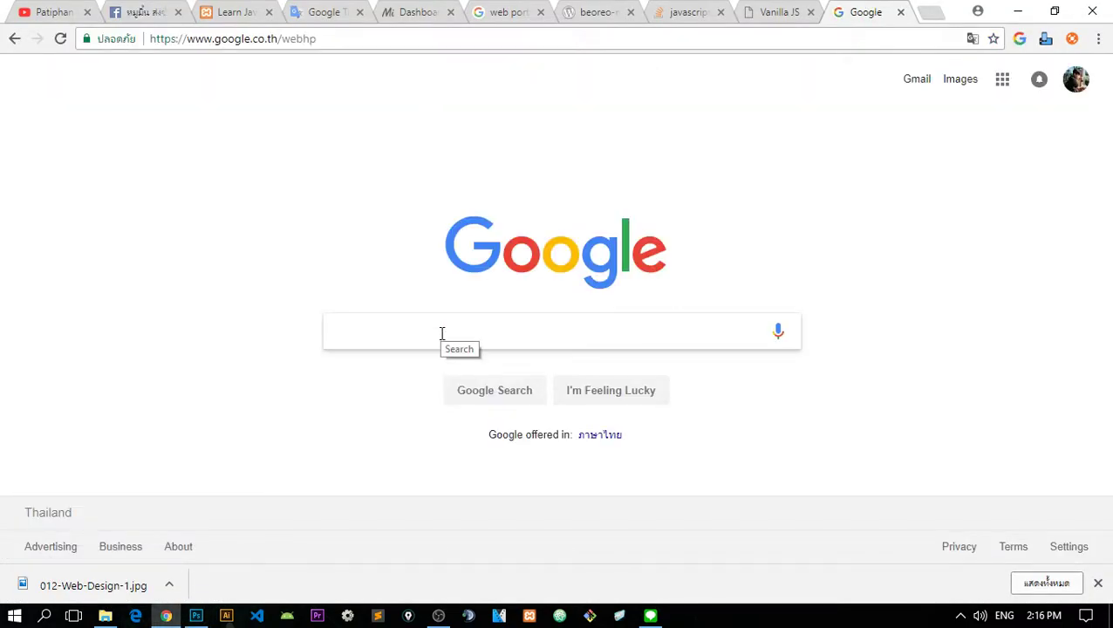
pyautogui.write('pxe')
pyautogui.press('BackSpace')
pyautogui.press('BackSpace')
pyautogui.write('e')
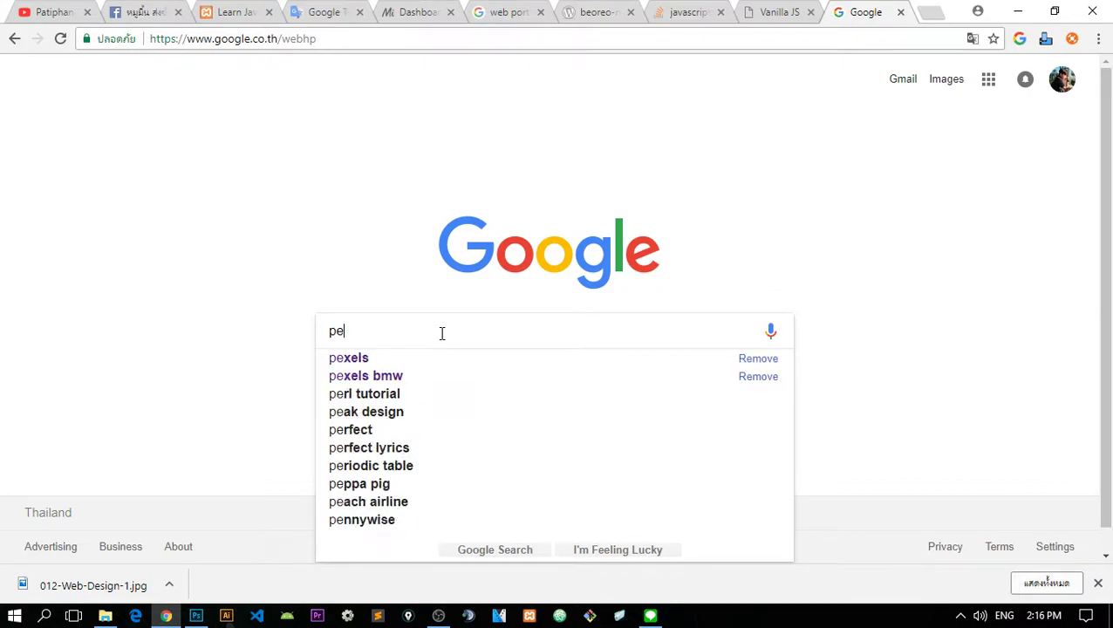
pyautogui.write('xels')
pyautogui.press('Return')
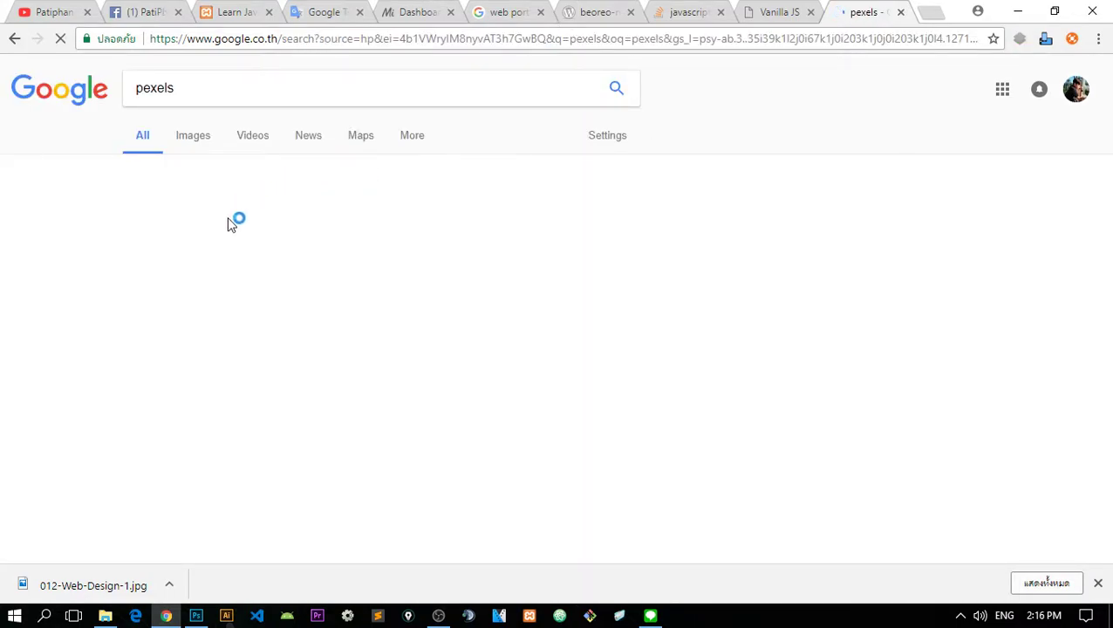
pyautogui.click(233, 201)
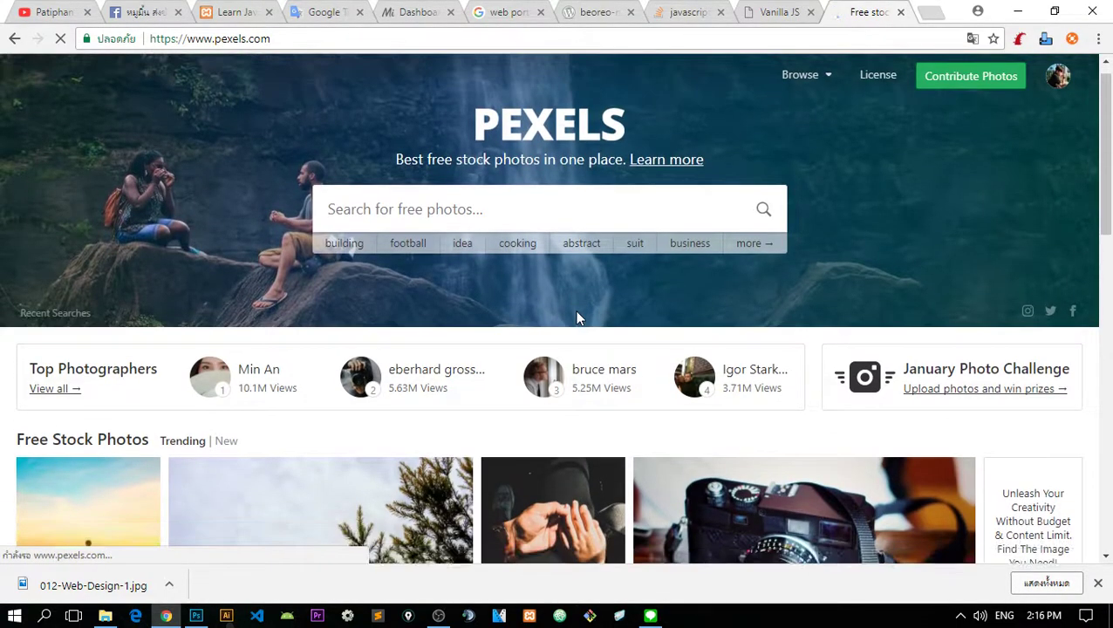
pyautogui.scroll(-1, 400, 158)
pyautogui.scroll(2, 451, 275)
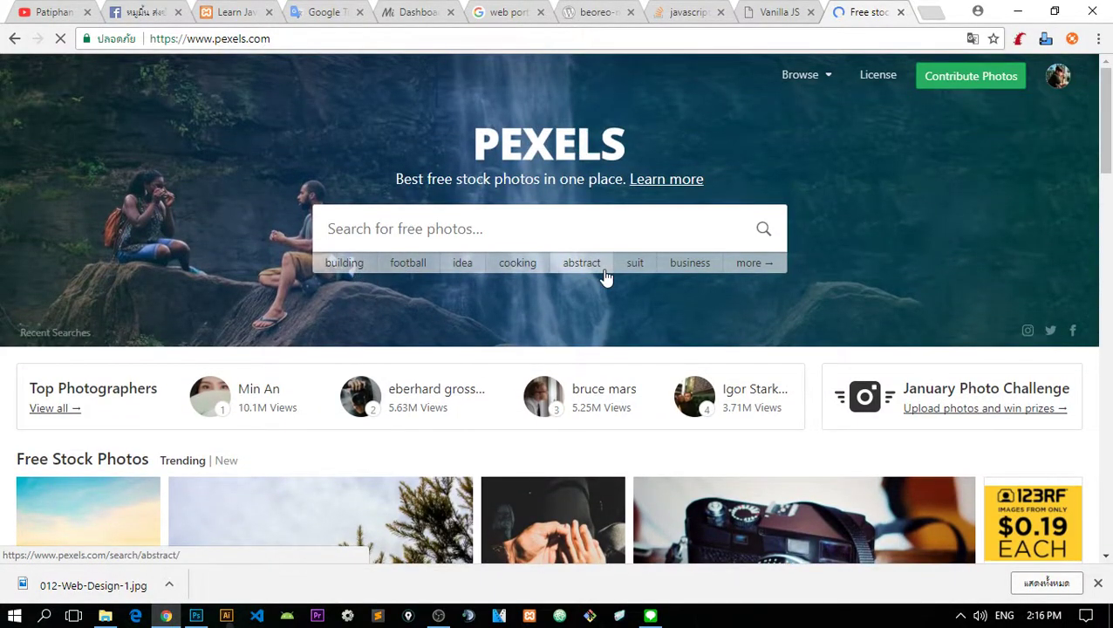
pyautogui.click(757, 266)
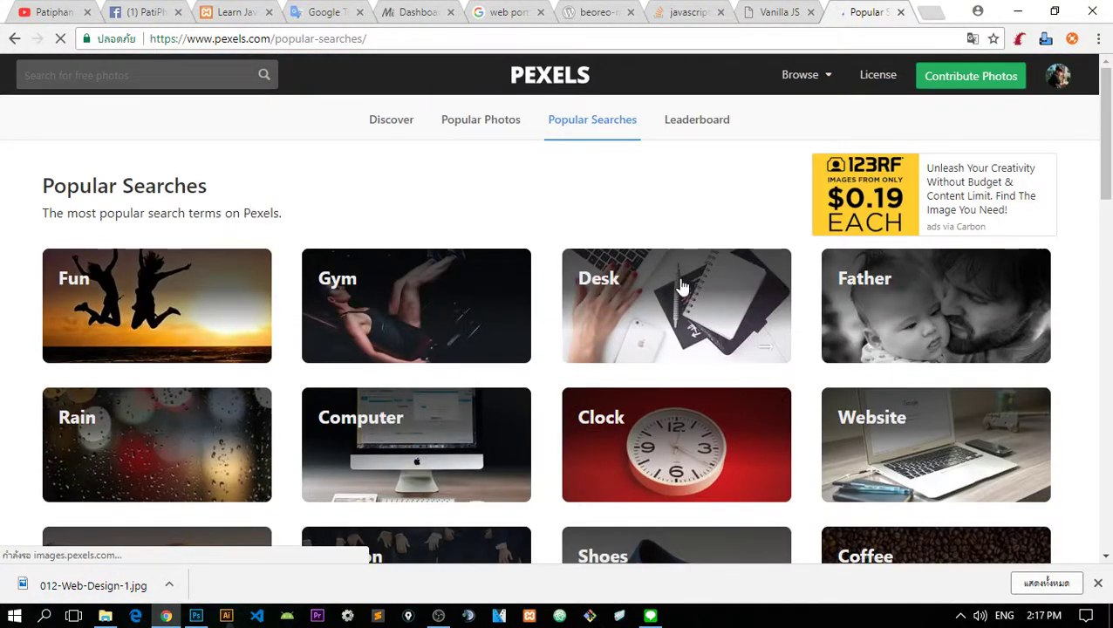
pyautogui.scroll(-1, 798, 301)
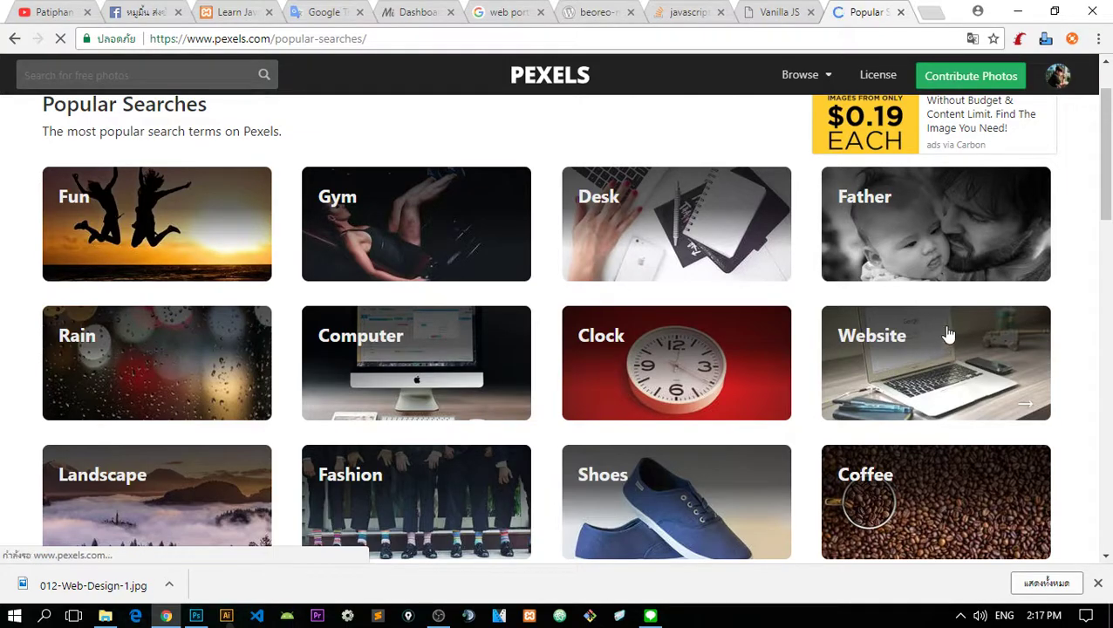
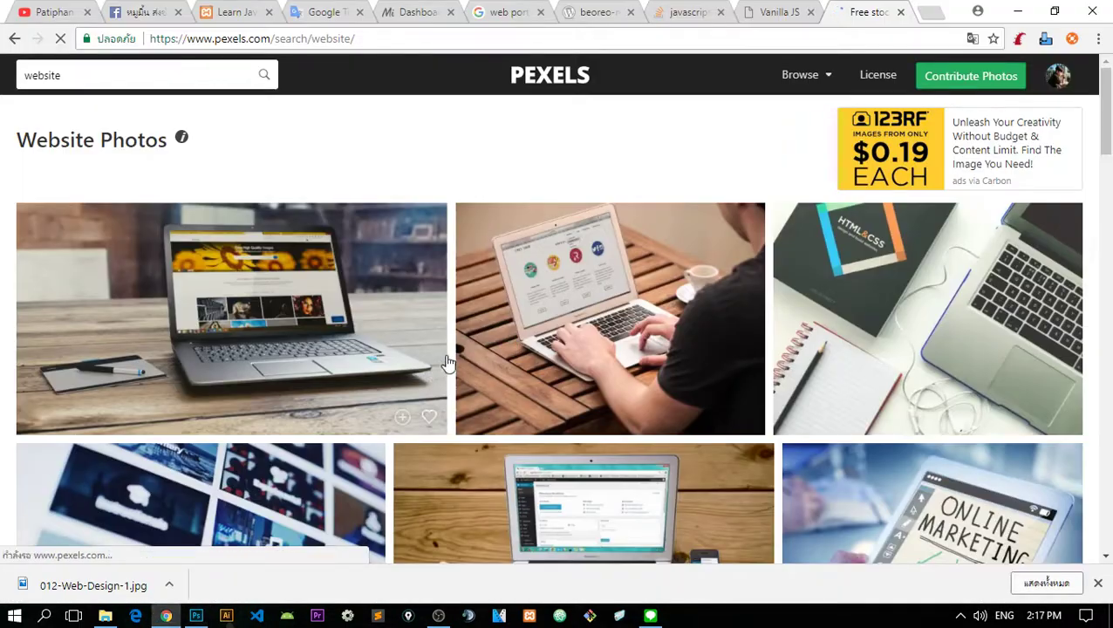
# - Copy the laptop-on-desk photo from the Pexels results and return to Photoshop
pyautogui.scroll(-2, 448, 362)
pyautogui.scroll(1, 279, 299)
pyautogui.rightClick(280, 298)
pyautogui.click(323, 467)
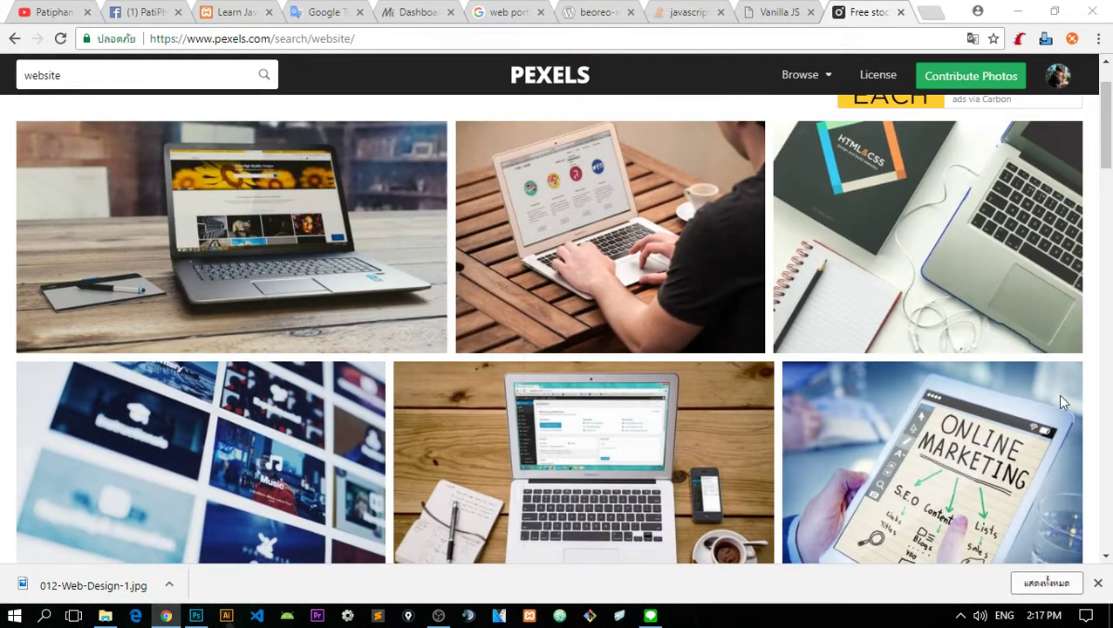
pyautogui.hotkey('alt', 'Tab')
# - Group the hero photo and text layers into a group named 'profile'
pyautogui.click(1018, 348)
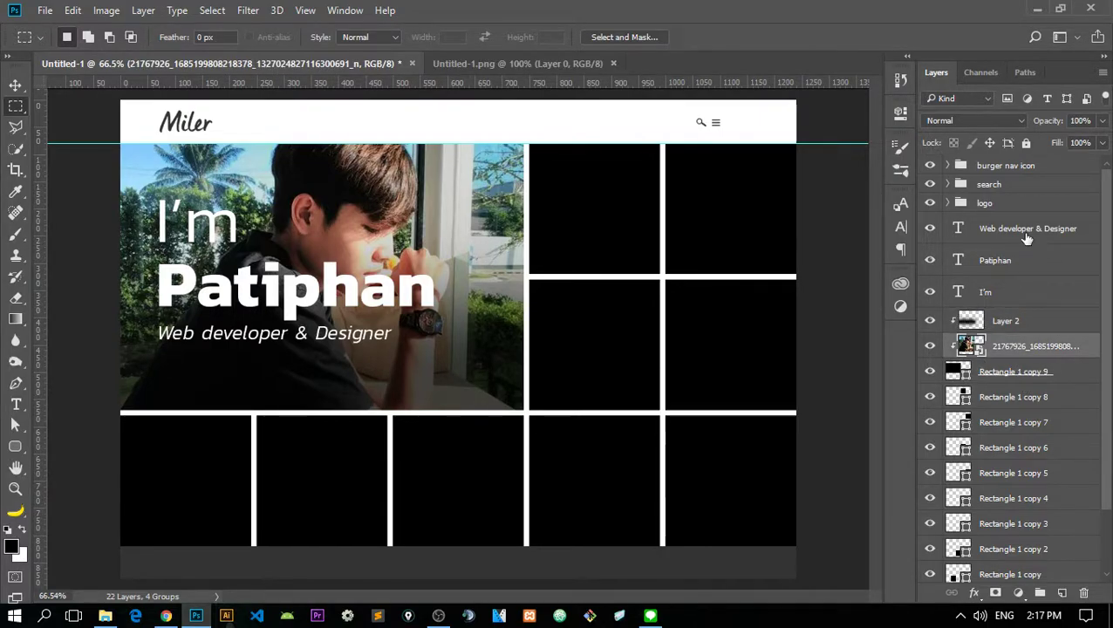
pyautogui.keyDown('shift'); pyautogui.click(1028, 228); pyautogui.keyUp('shift')
pyautogui.press('v')
pyautogui.moveTo(476, 315); pyautogui.dragTo(671, 472)
pyautogui.hotkey('ctrl', 'z')
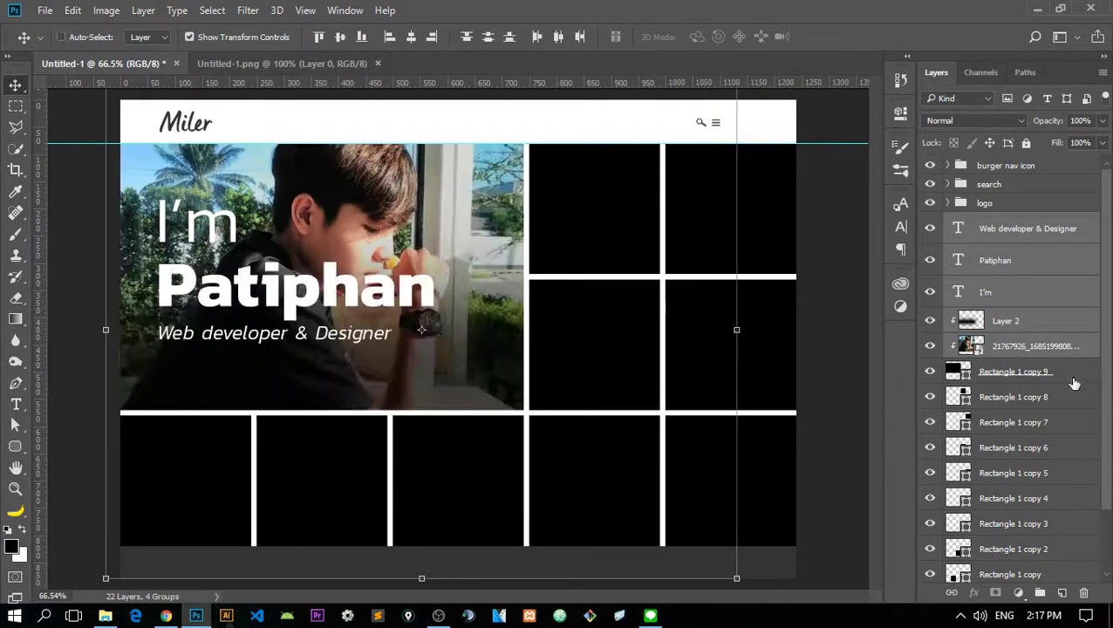
pyautogui.moveTo(491, 345); pyautogui.dragTo(517, 385)
pyautogui.hotkey('ctrl', 'z')
pyautogui.hotkey('ctrl', 'g')
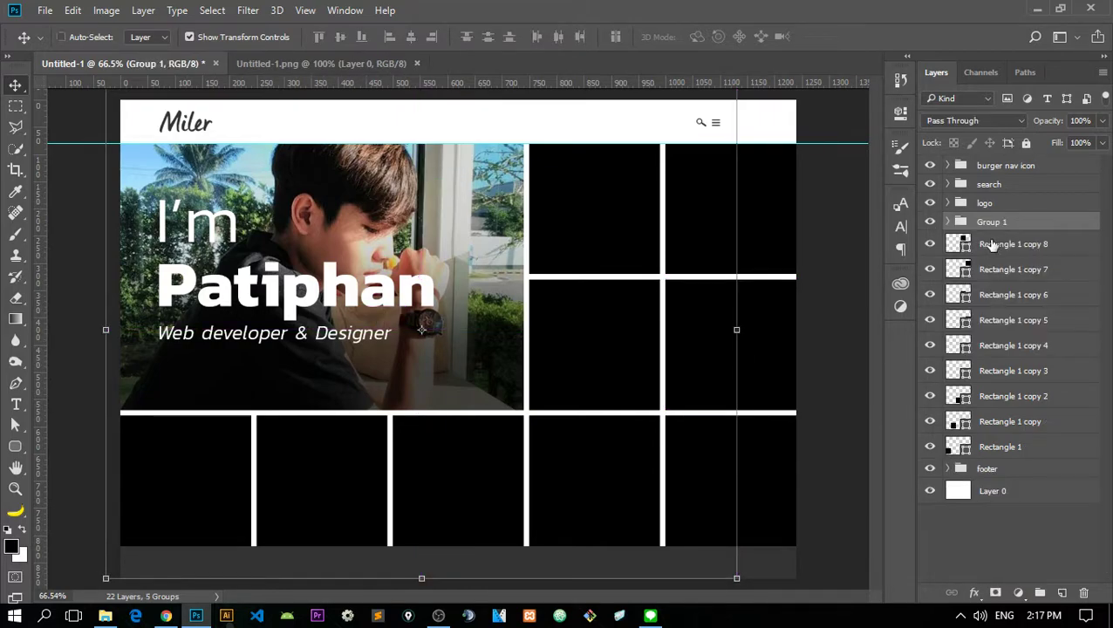
pyautogui.write('profi')
pyautogui.press('Return')
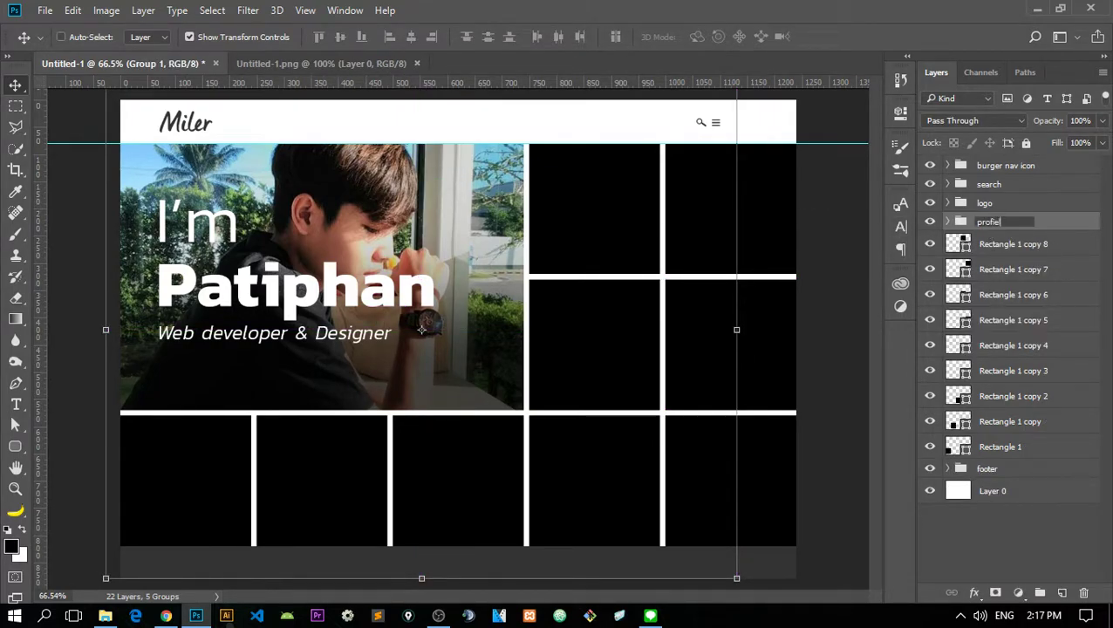
pyautogui.write('le')
pyautogui.press('Return')
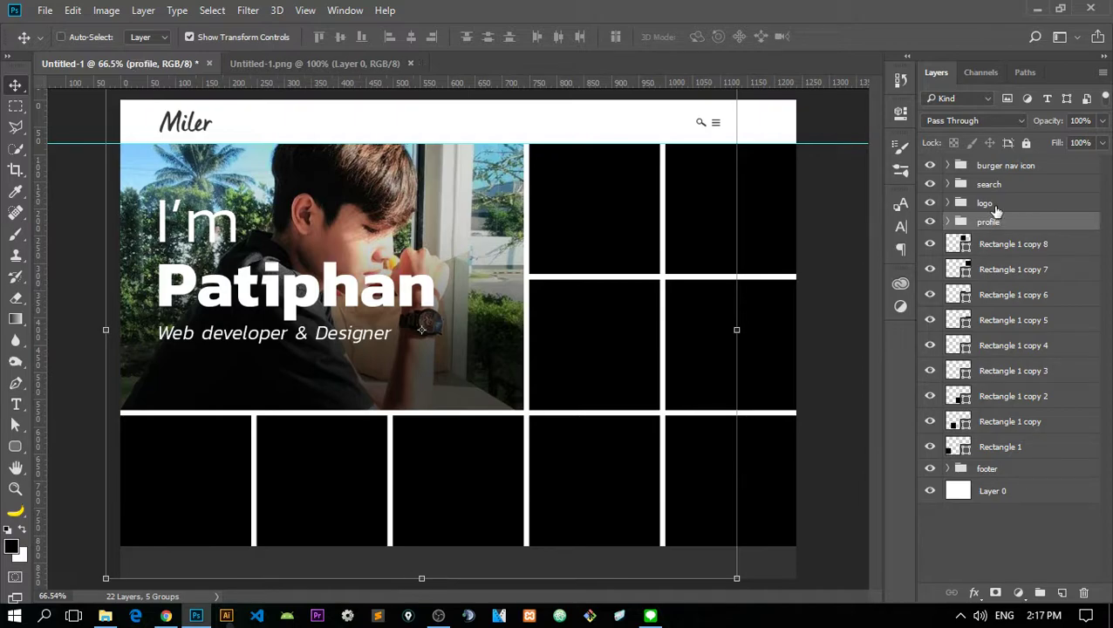
# - Group all the grid rectangle layers into a group named 'portfolio'
pyautogui.click(1004, 247)
pyautogui.keyDown('shift'); pyautogui.click(1025, 447); pyautogui.keyUp('shift')
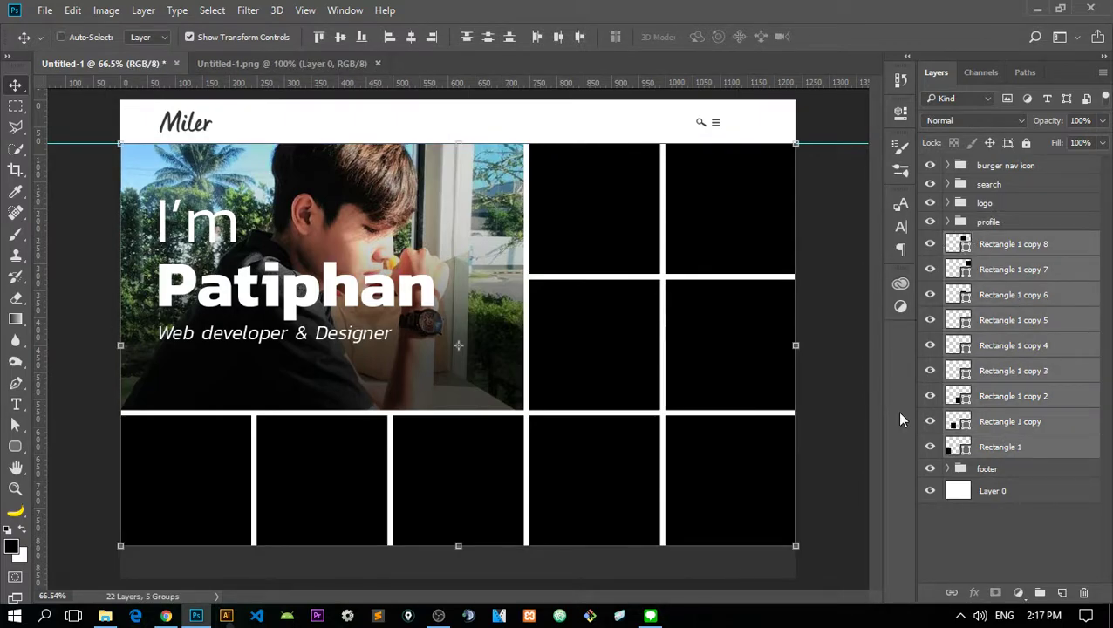
pyautogui.moveTo(649, 389); pyautogui.dragTo(587, 471)
pyautogui.hotkey('ctrl', 'z')
pyautogui.hotkey('ctrl', 'g')
pyautogui.write('portfolio')
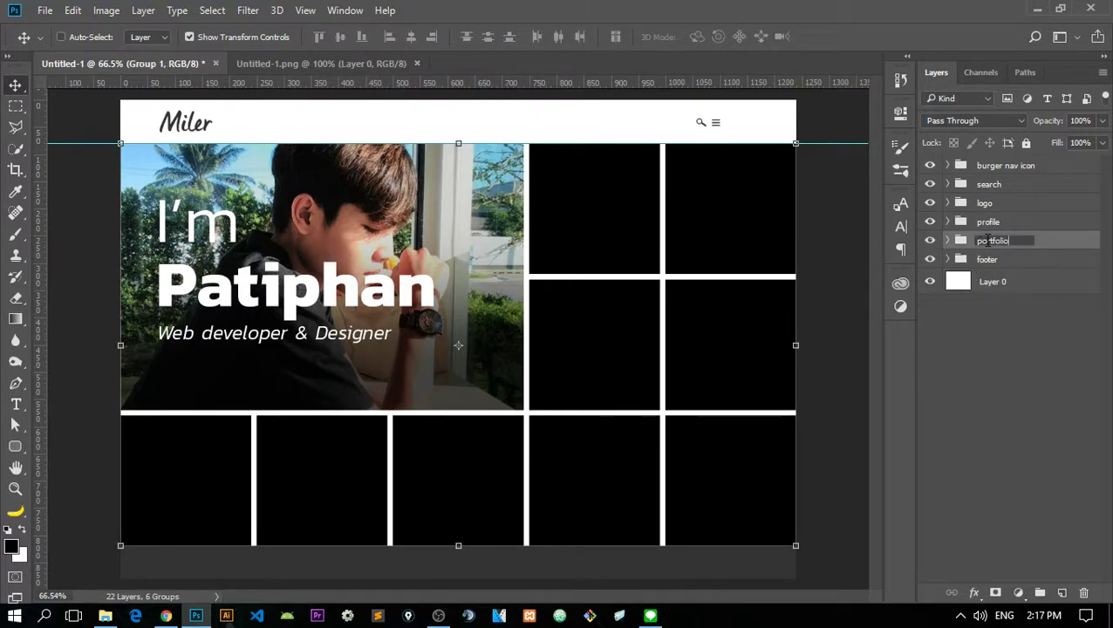
pyautogui.press('Return')
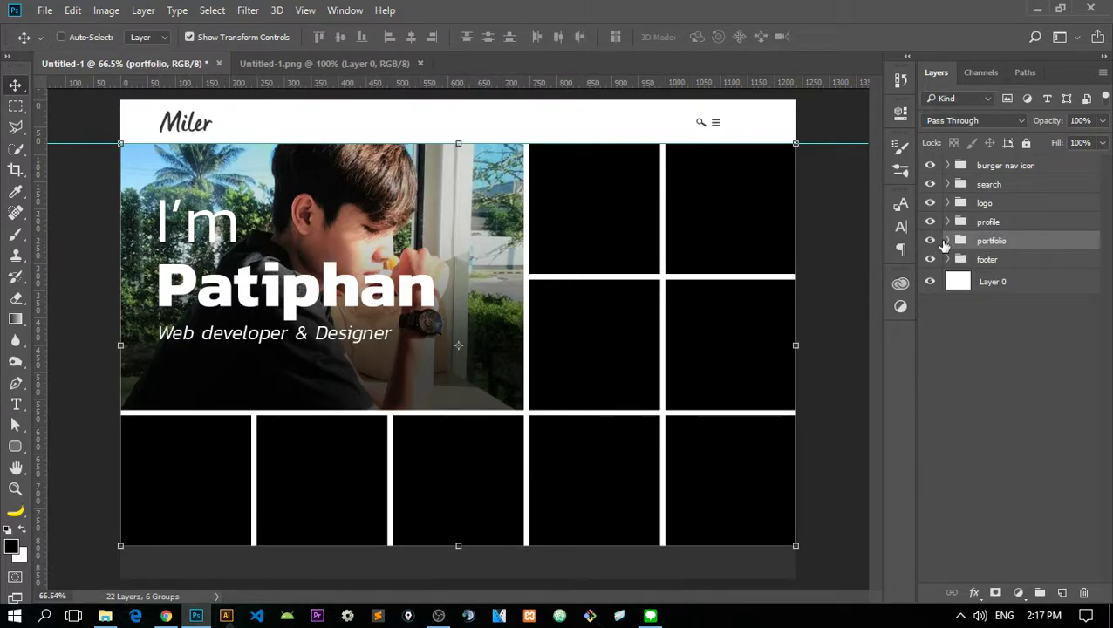
# - Paste the laptop photo, clip it to the top grid cell, and scale it to about 77%
pyautogui.click(948, 240)
pyautogui.click(1004, 266)
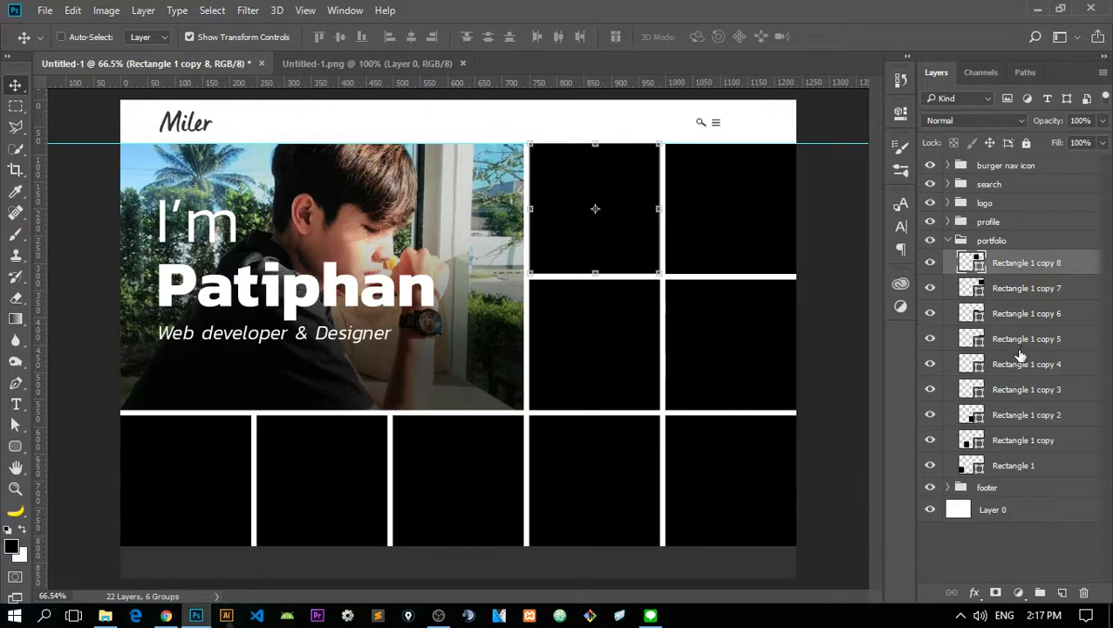
pyautogui.hotkey('ctrl', 'v')
pyautogui.keyDown('alt'); pyautogui.click(1026, 272); pyautogui.keyUp('alt')
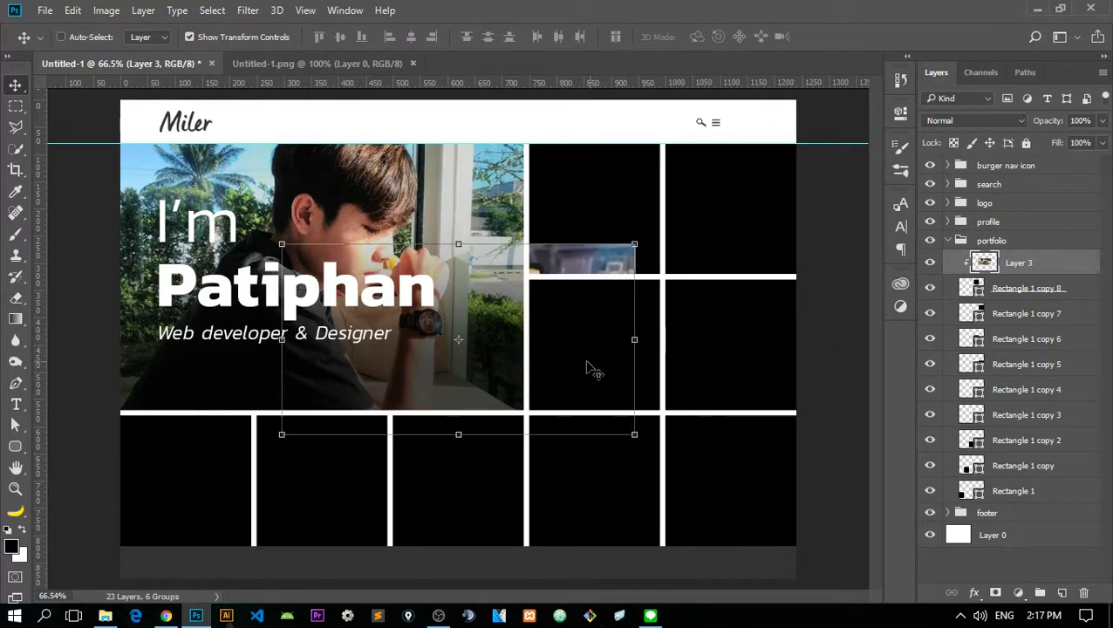
pyautogui.moveTo(589, 367); pyautogui.dragTo(701, 266)
pyautogui.click(746, 144)
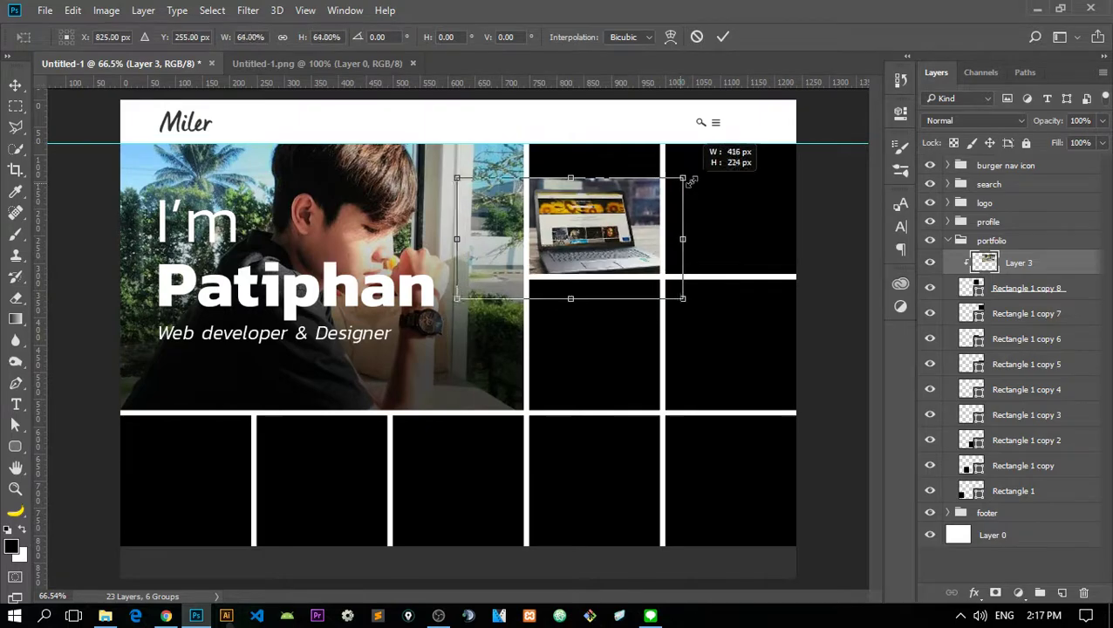
pyautogui.moveTo(746, 144); pyautogui.dragTo(718, 122)
pyautogui.moveTo(644, 176); pyautogui.dragTo(650, 199)
pyautogui.keyDown('alt'); pyautogui.scroll(3, 650, 197); pyautogui.keyUp('alt')
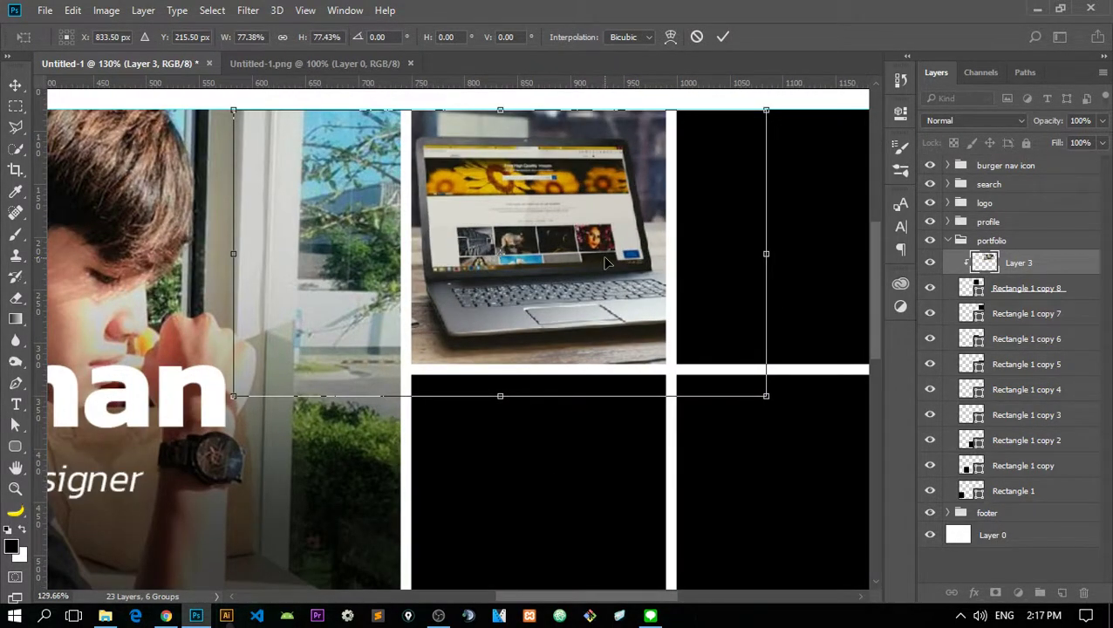
pyautogui.moveTo(608, 252); pyautogui.dragTo(617, 251)
pyautogui.press('Return')
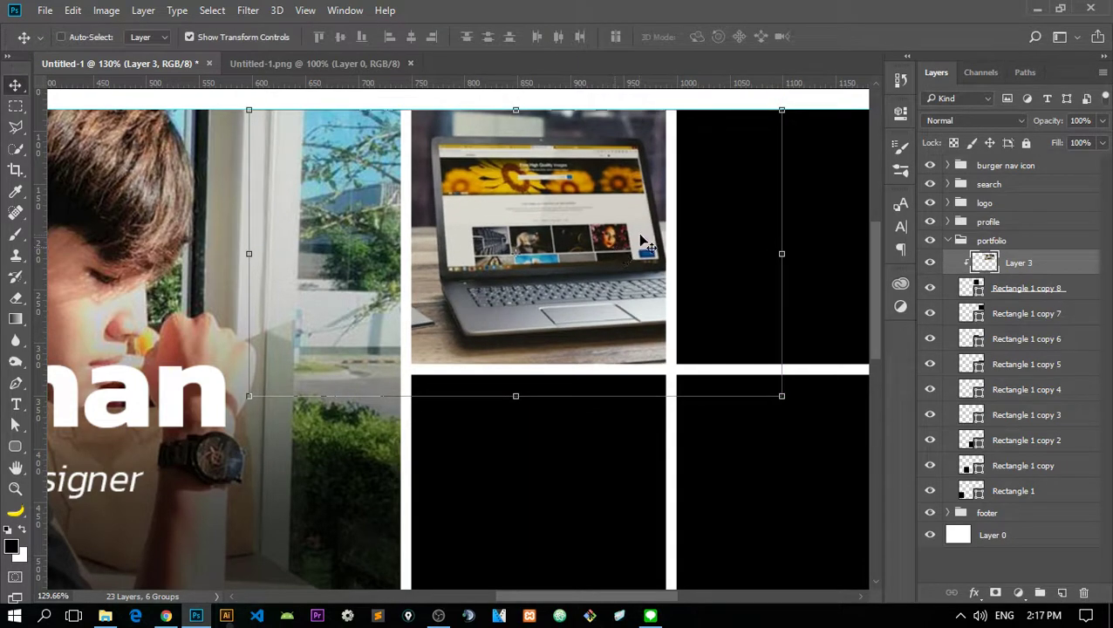
pyautogui.scroll(2, 617, 251)
pyautogui.hotkey('alt', 'Tab')
# - Search Google for 'web design template'
pyautogui.scroll(-3, 654, 131)
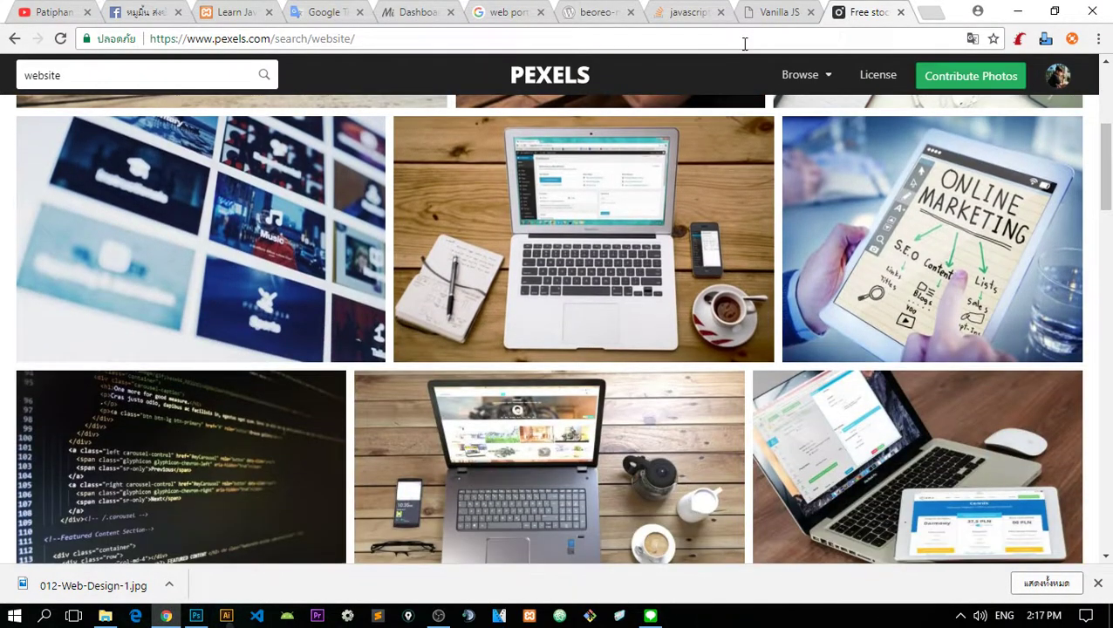
pyautogui.scroll(-5, 656, 156)
pyautogui.scroll(5, 657, 156)
pyautogui.scroll(5, 656, 156)
pyautogui.click(509, 12)
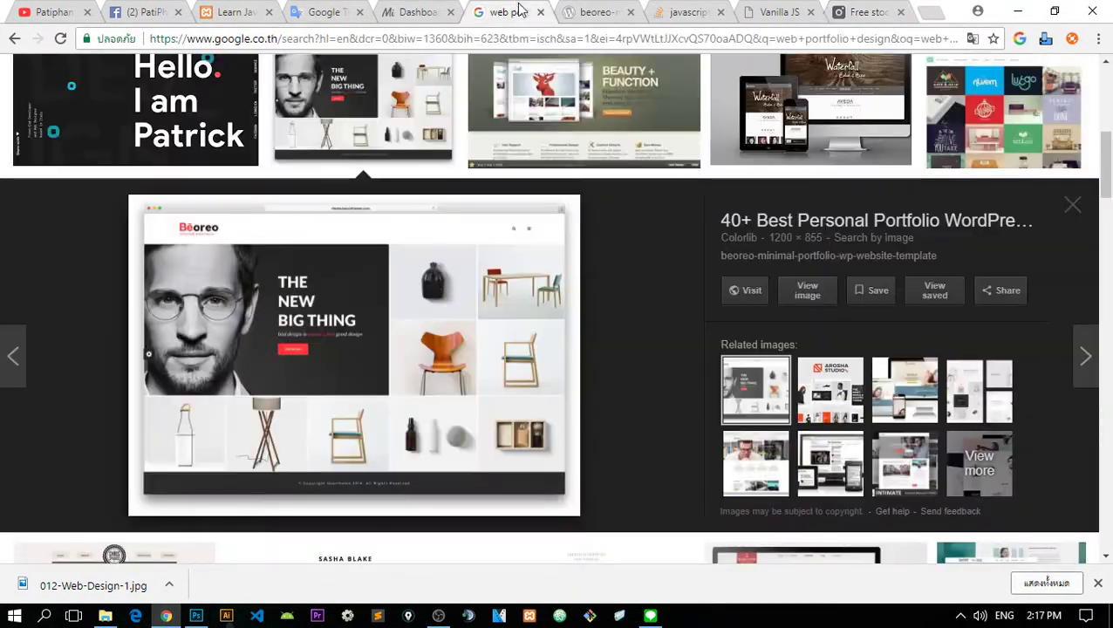
pyautogui.scroll(-4, 724, 177)
pyautogui.scroll(-5, 724, 177)
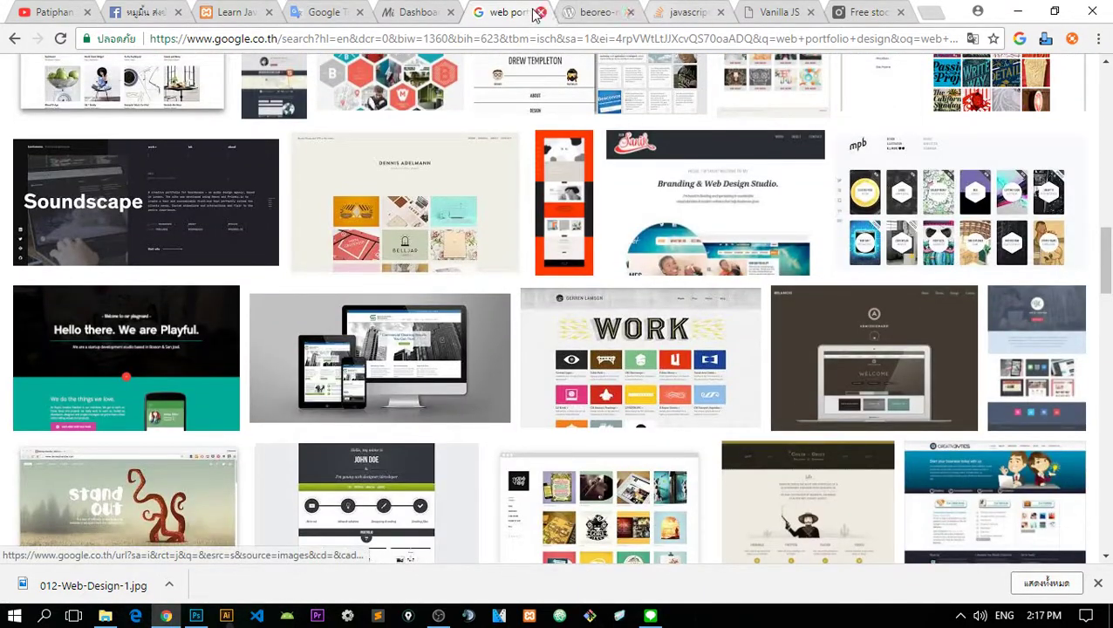
pyautogui.scroll(10, 698, 184)
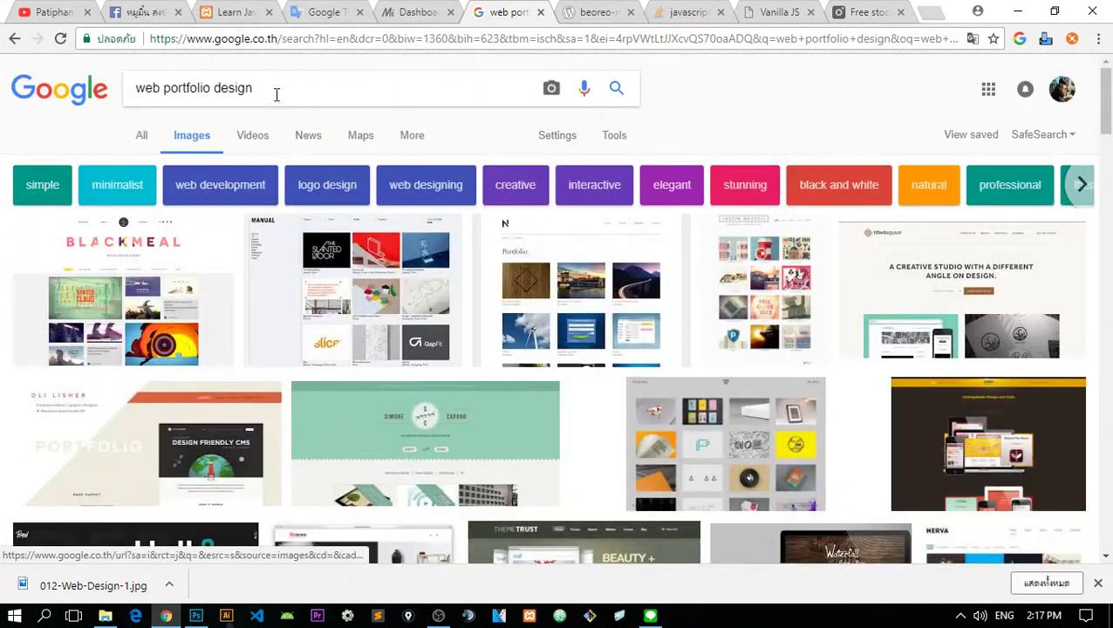
pyautogui.click(103, 99)
pyautogui.write('w')
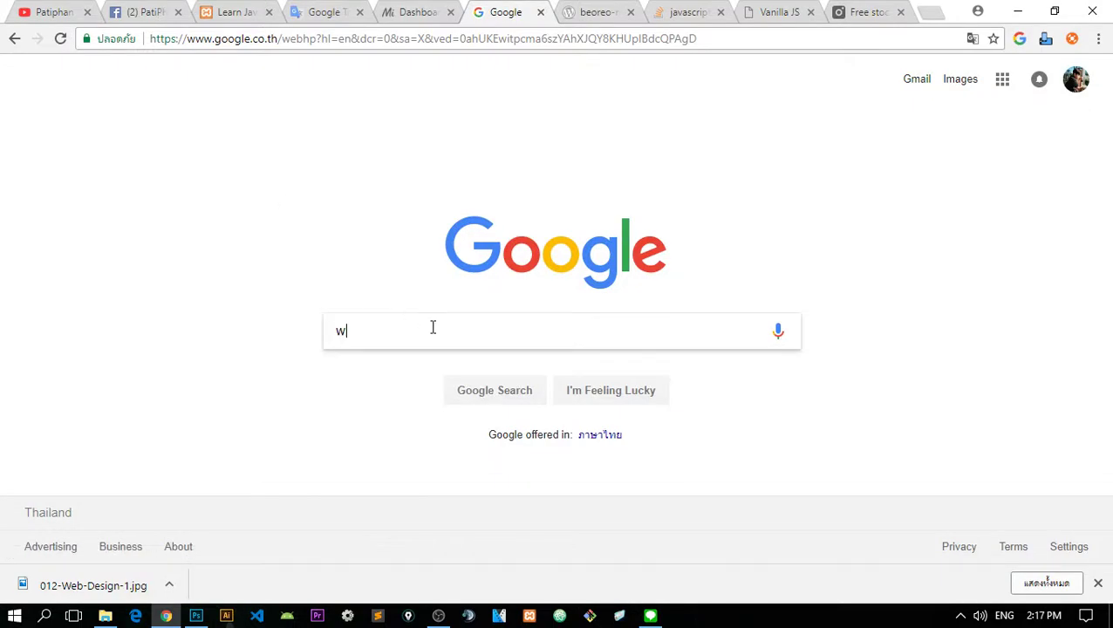
pyautogui.write('eb dfeso')
pyautogui.press('BackSpace')
pyautogui.press('BackSpace')
pyautogui.press('BackSpace')
pyautogui.press('BackSpace')
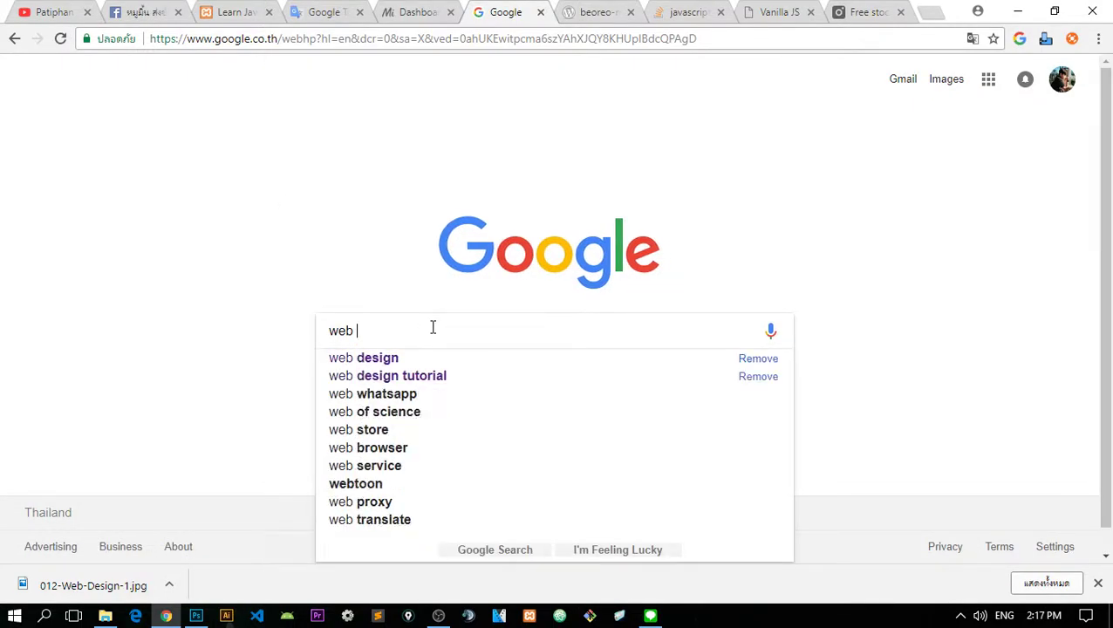
pyautogui.write('design template')
pyautogui.press('Return')
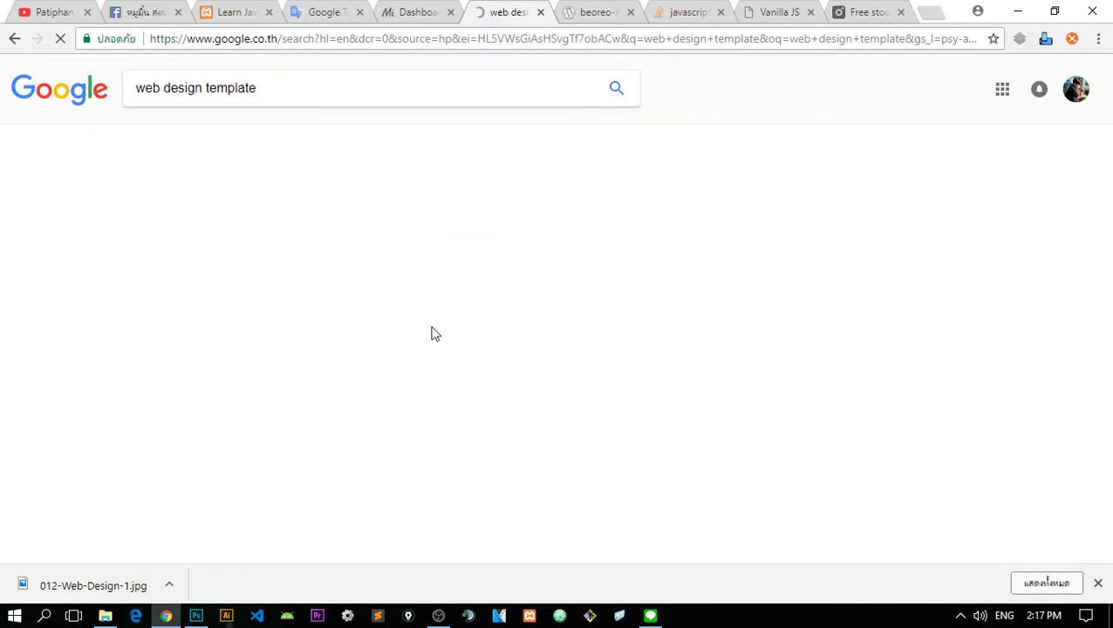
# - Copy the Studio template screenshot from the image results
pyautogui.click(196, 138)
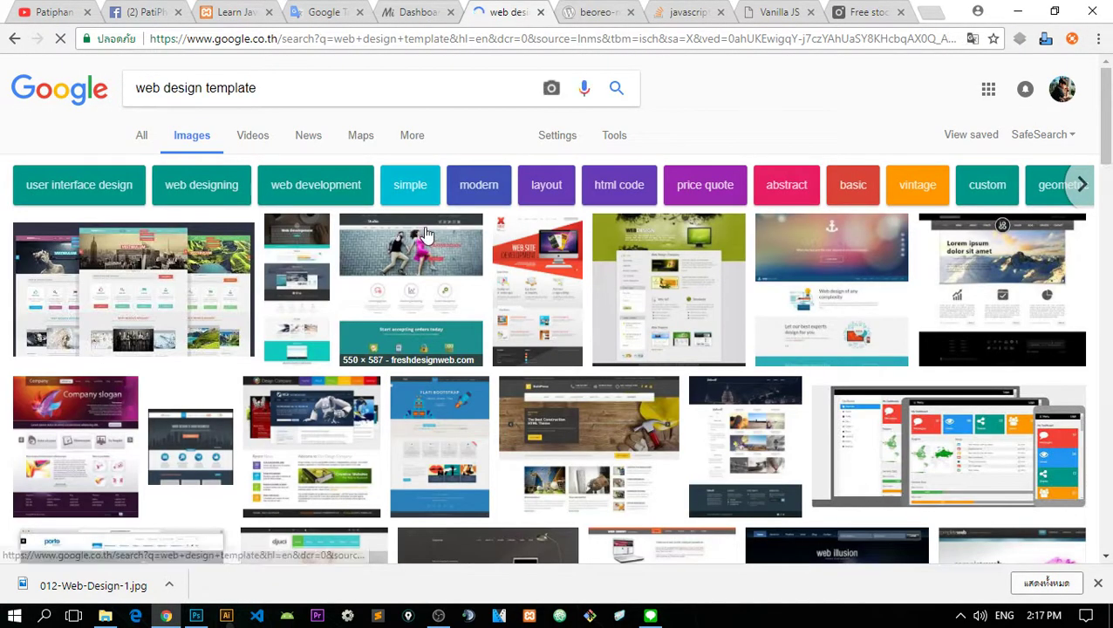
pyautogui.click(376, 305)
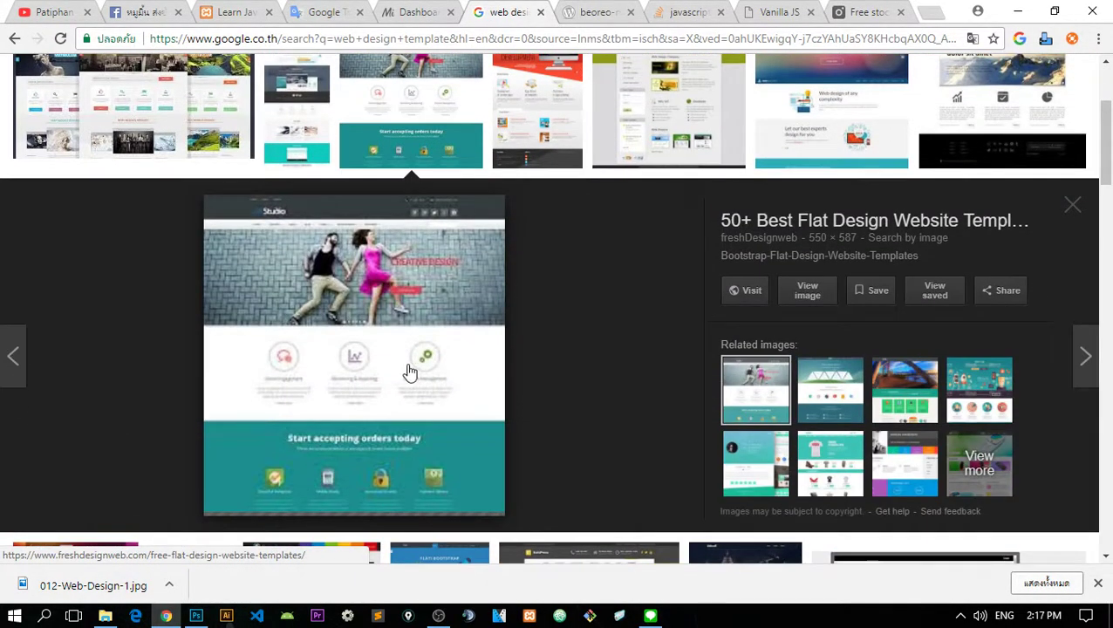
pyautogui.rightClick(407, 364)
pyautogui.click(463, 264)
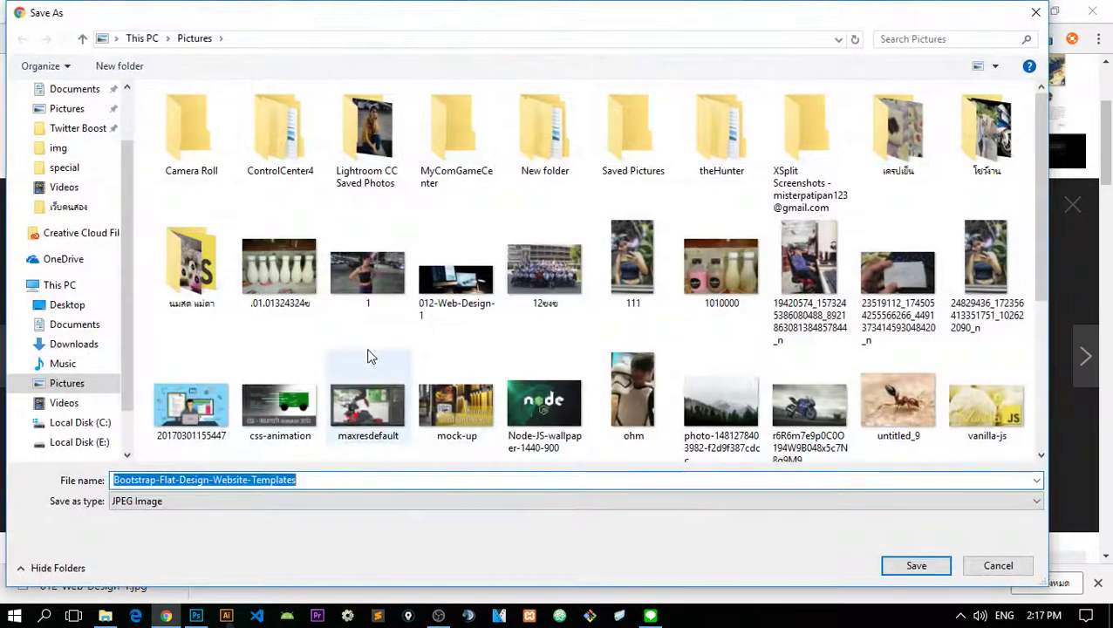
pyautogui.press('Escape')
pyautogui.rightClick(369, 351)
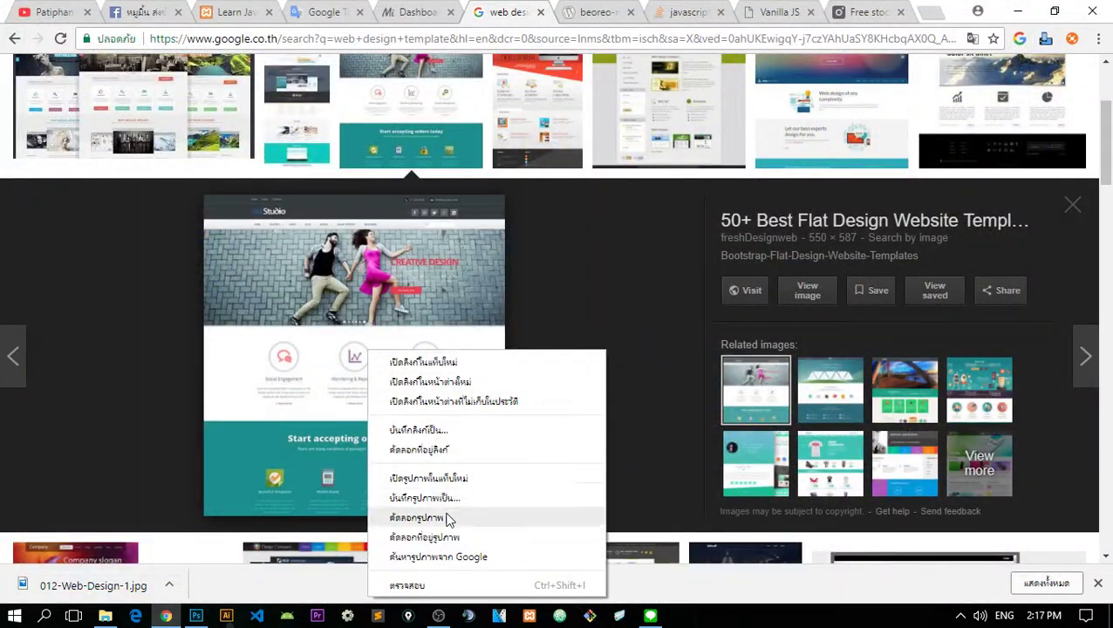
pyautogui.click(416, 517)
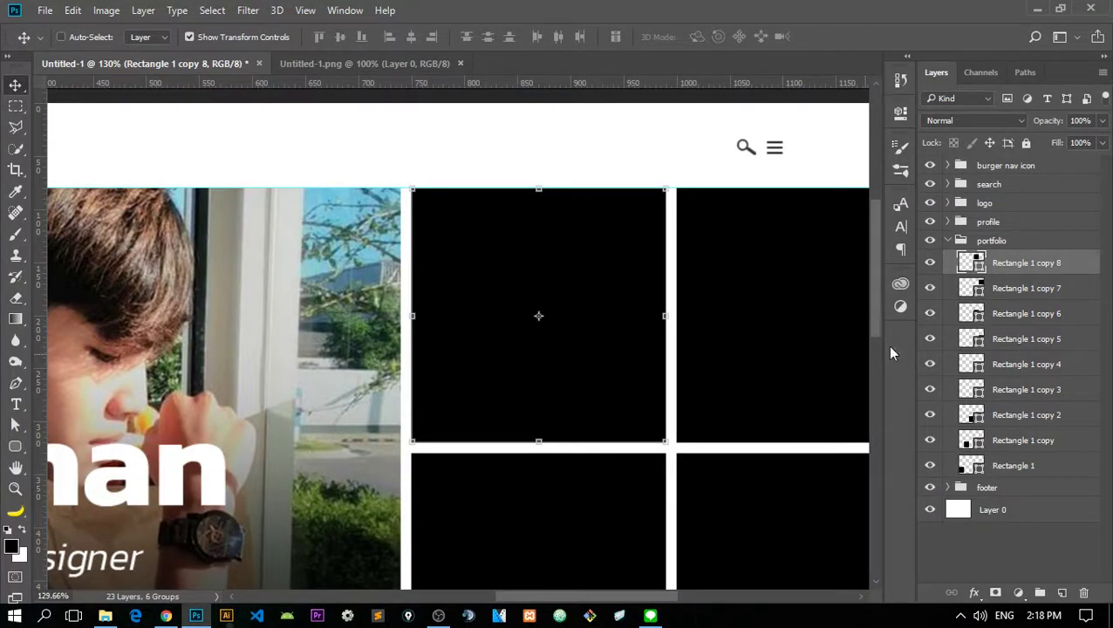
# - Paste the Studio screenshot, clip it to the first portfolio tile, and scale it to fit
pyautogui.hotkey('ctrl', 'v')
pyautogui.keyDown('alt'); pyautogui.click(1051, 272); pyautogui.keyUp('alt')
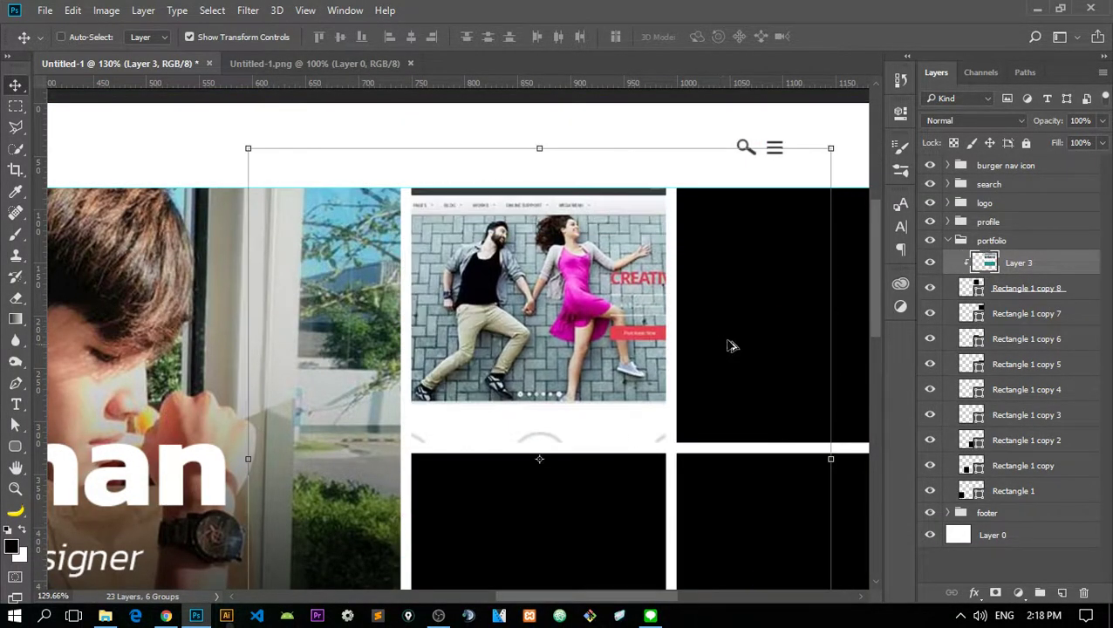
pyautogui.keyDown('alt'); pyautogui.scroll(-3, 715, 273); pyautogui.keyUp('alt')
pyautogui.hotkey('ctrl', 't')
pyautogui.moveTo(783, 203); pyautogui.dragTo(698, 294)
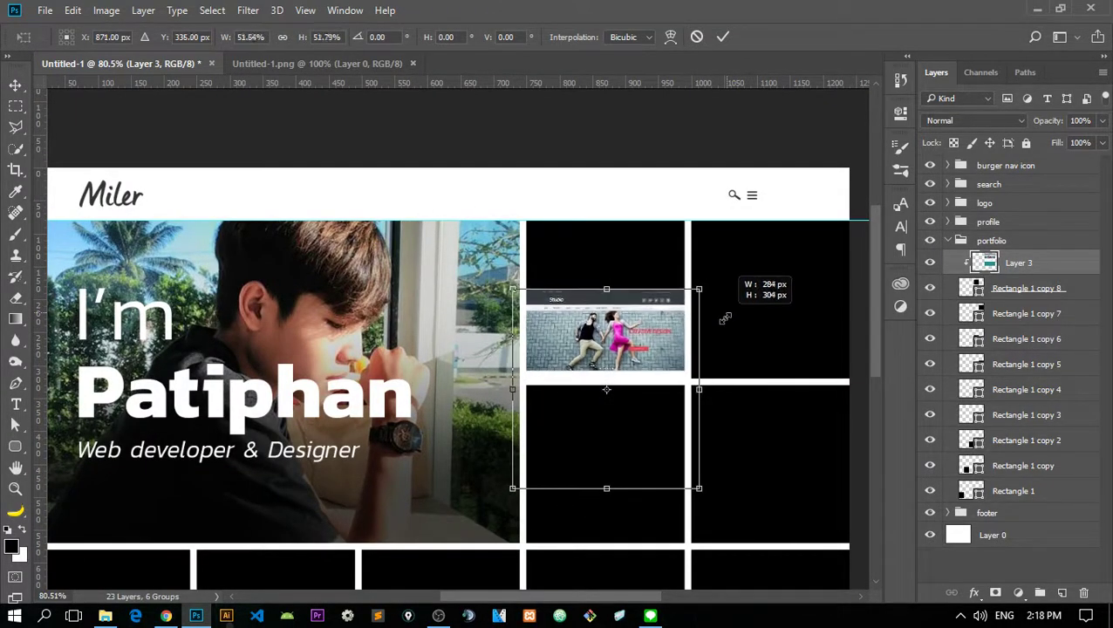
pyautogui.moveTo(669, 336); pyautogui.dragTo(671, 262)
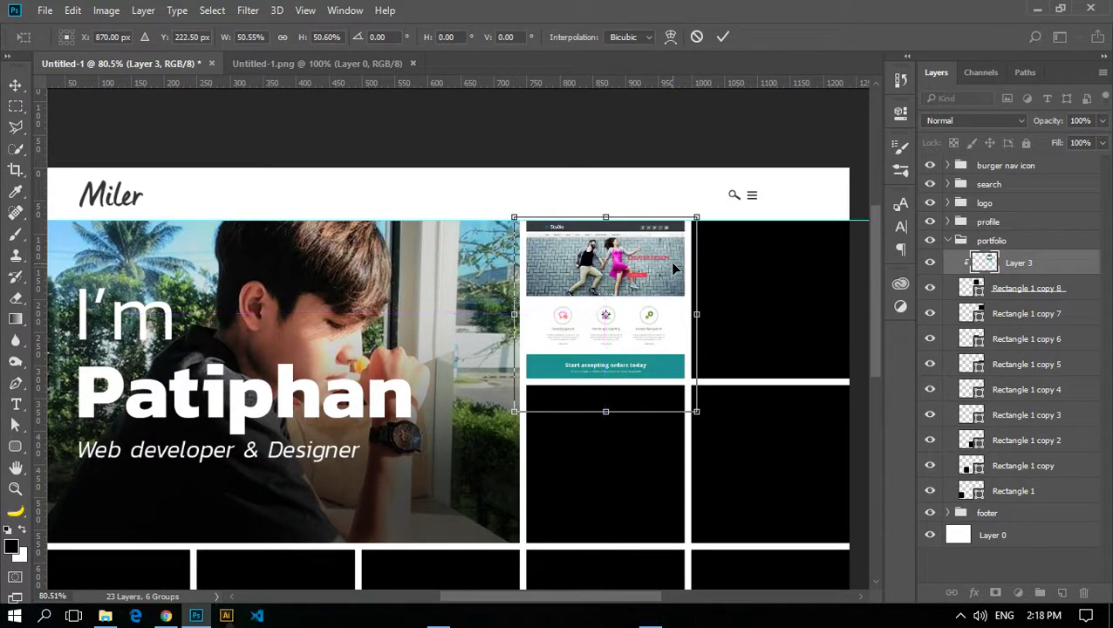
pyautogui.press('Return')
# - Copy the XPERT web template image from the browser image results
pyautogui.hotkey('alt', 'Tab')
pyautogui.click(537, 113)
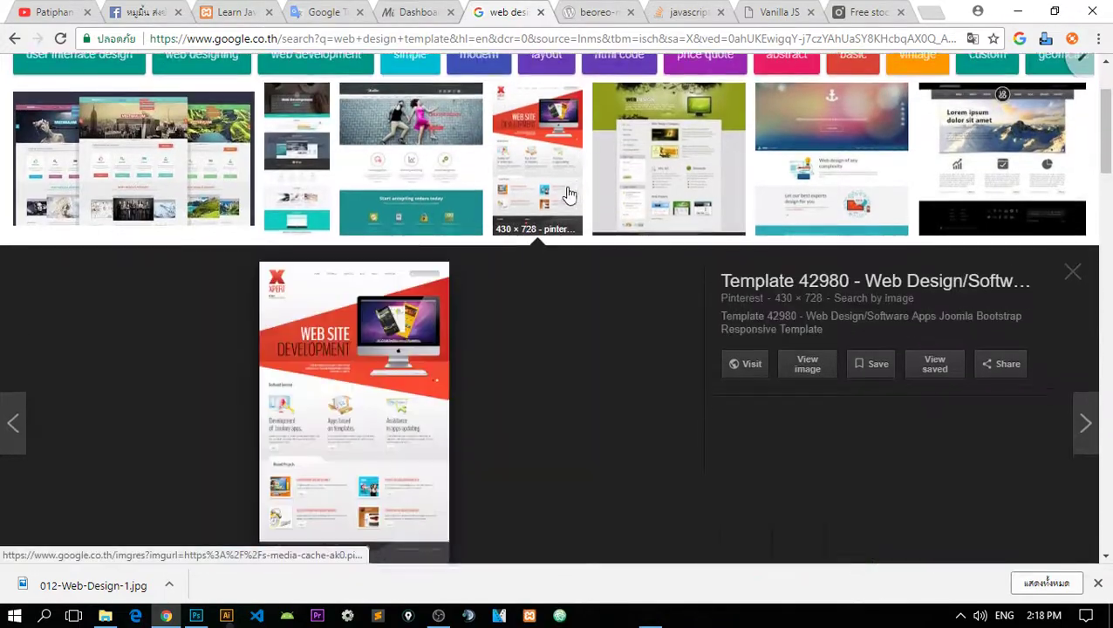
pyautogui.rightClick(408, 384)
pyautogui.click(529, 313)
pyautogui.hotkey('alt', 'Tab')
# - Paste the XPERT screenshot, clip it to the adjacent tile, and scale it to about 65%
pyautogui.hscroll(3, 536, 325)
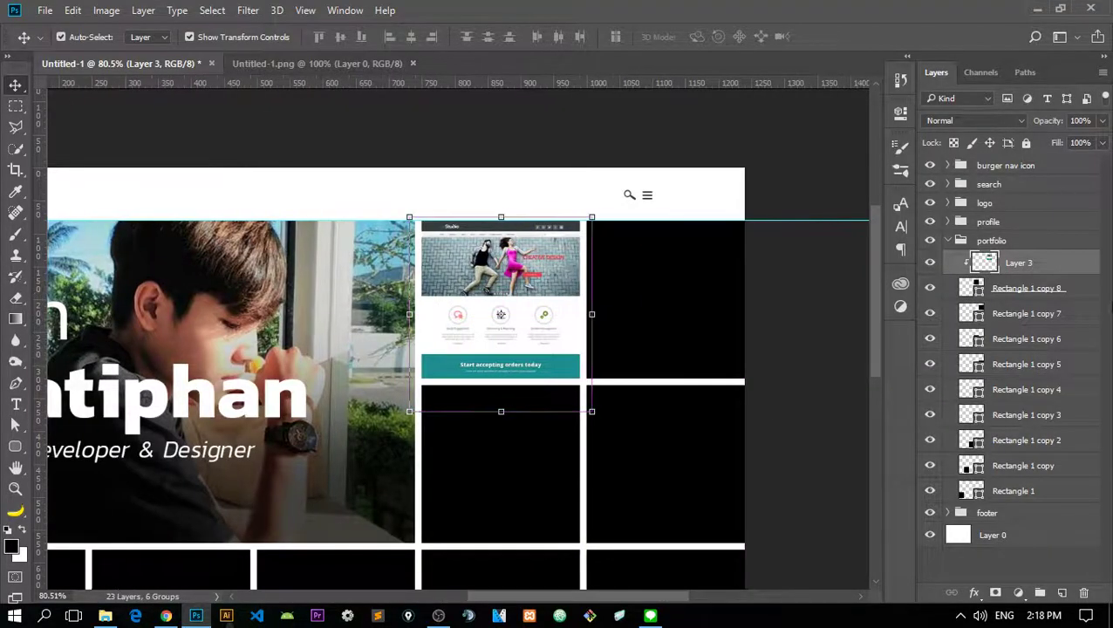
pyautogui.click(1027, 313)
pyautogui.hotkey('ctrl', 'v')
pyautogui.moveTo(616, 397)
pyautogui.mouseDown()
pyautogui.moveTo(480, 397)
pyautogui.moveTo(746, 397)
pyautogui.mouseUp()
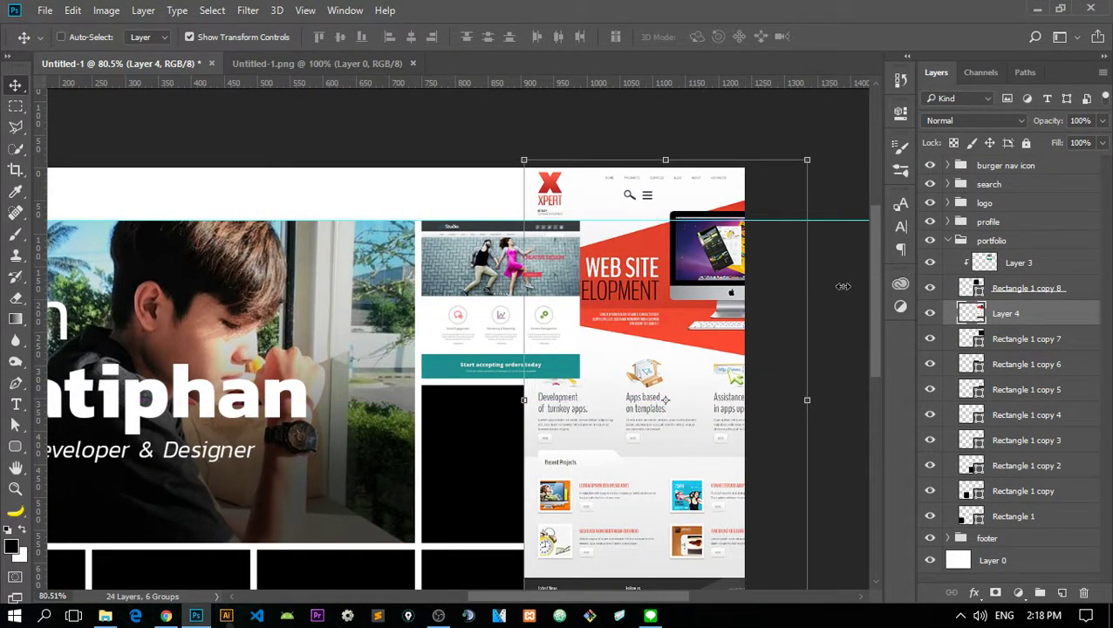
pyautogui.keyDown('alt'); pyautogui.click(1038, 328); pyautogui.keyUp('alt')
pyautogui.moveTo(808, 174); pyautogui.dragTo(759, 253)
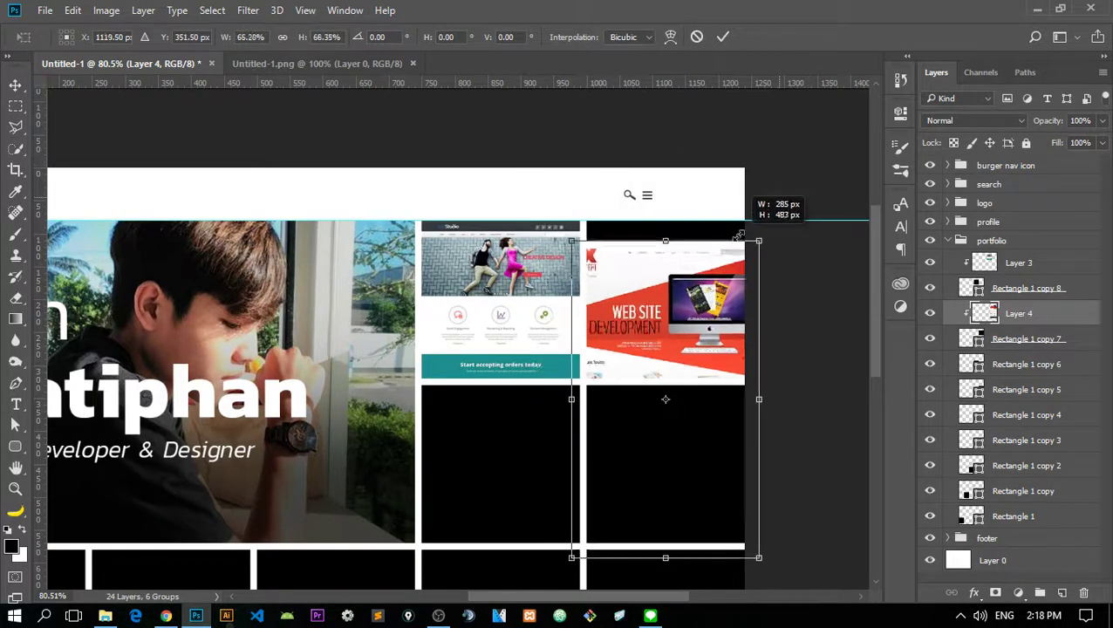
pyautogui.moveTo(691, 323); pyautogui.dragTo(691, 284)
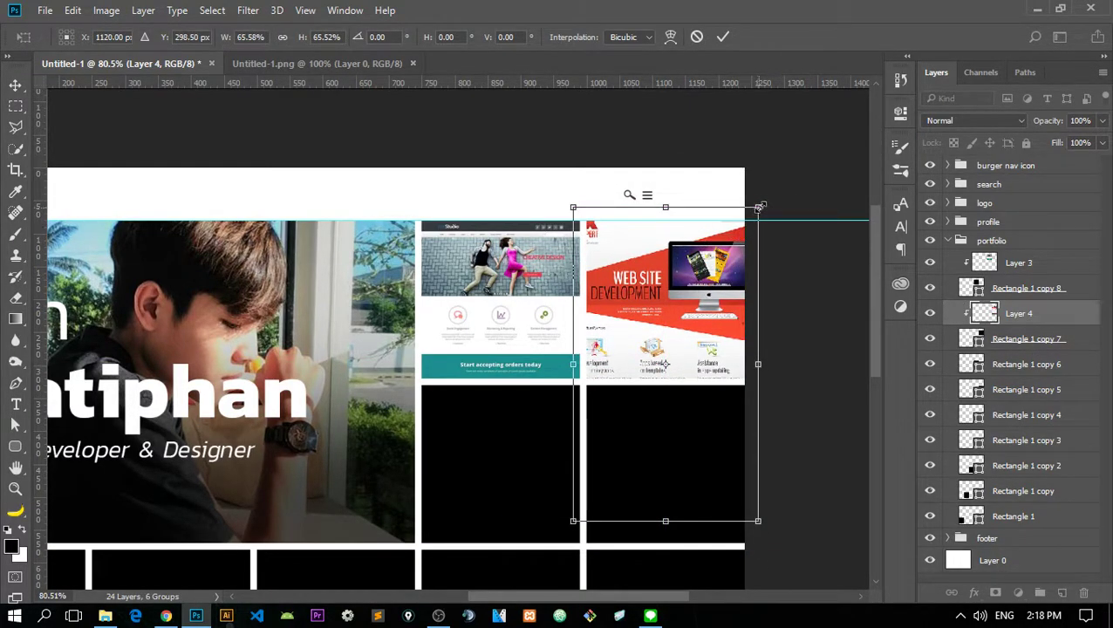
pyautogui.moveTo(758, 207); pyautogui.dragTo(751, 216)
pyautogui.moveTo(706, 272); pyautogui.dragTo(707, 270)
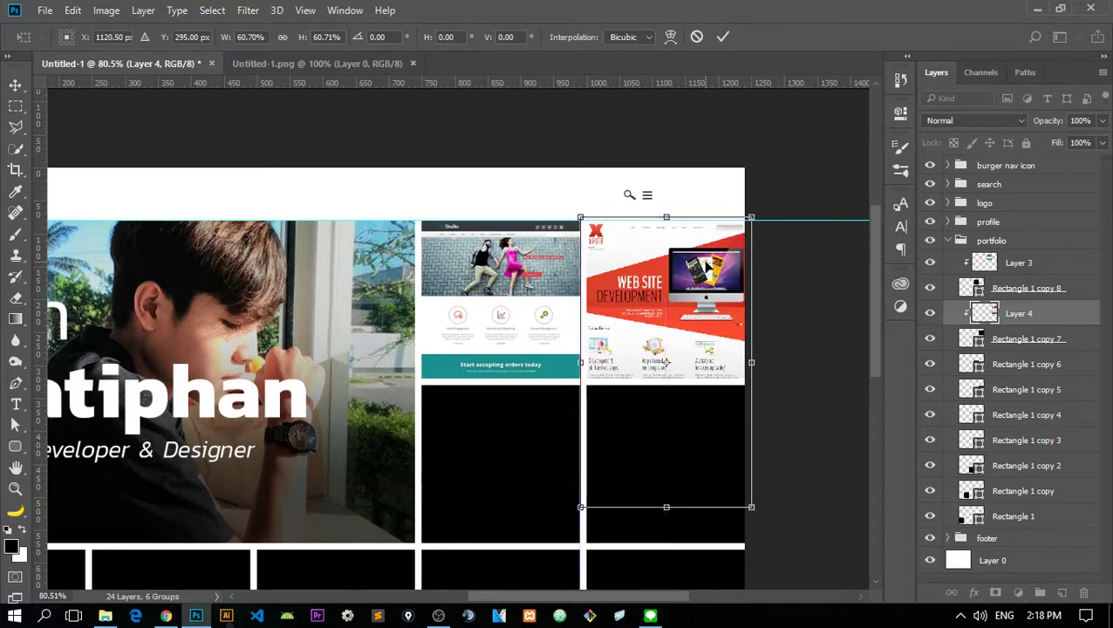
pyautogui.press('Return')
# - Copy the Company slogan template image from the browser image results
pyautogui.click(16, 105)
pyautogui.scroll(-3, 260, 143)
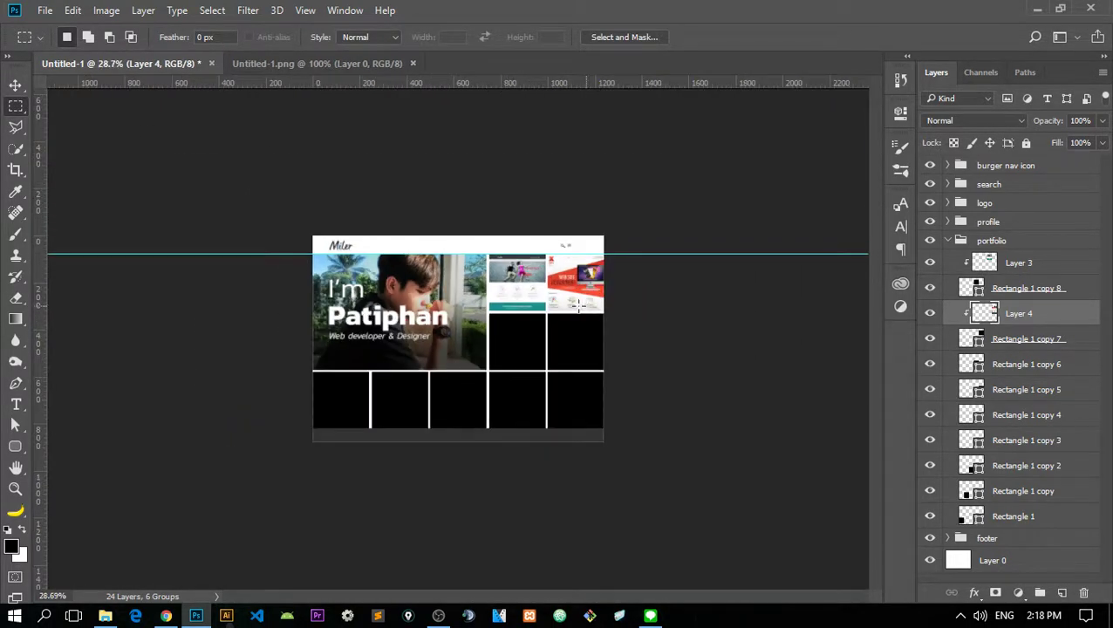
pyautogui.scroll(2, 567, 285)
pyautogui.hotkey('alt', 'Tab')
pyautogui.click(830, 397)
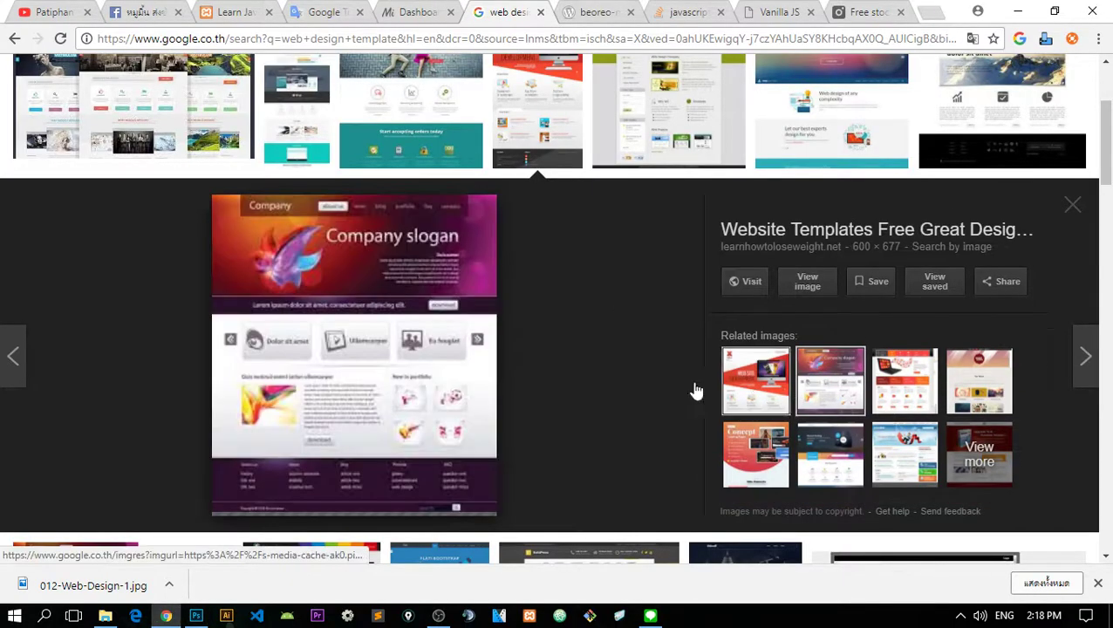
pyautogui.rightClick(399, 315)
pyautogui.rightClick(339, 399)
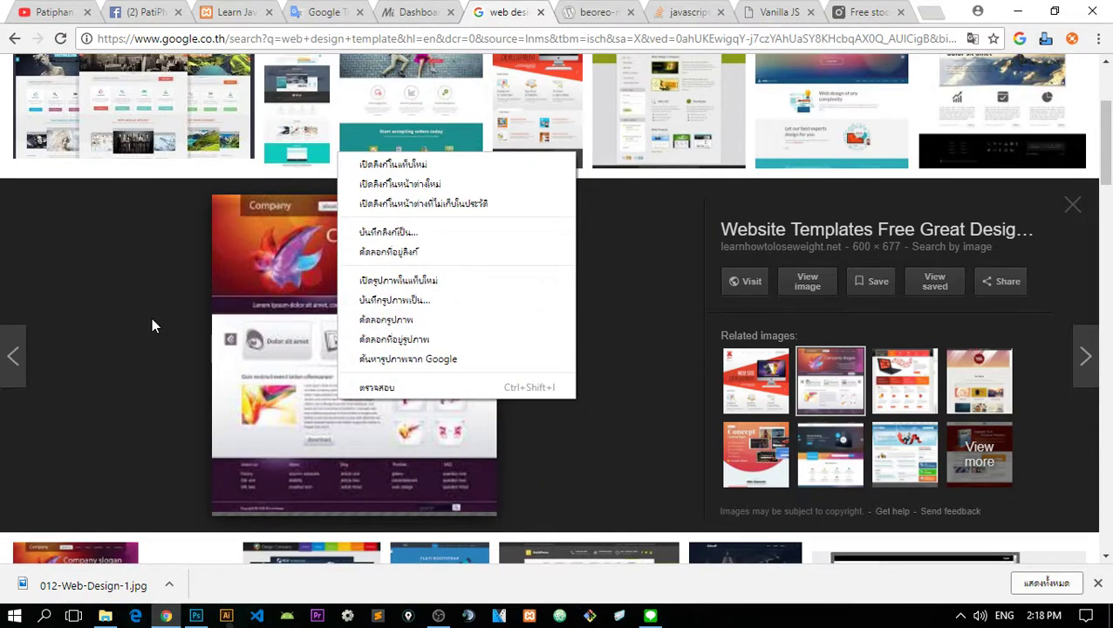
pyautogui.rightClick(338, 334)
pyautogui.click(386, 502)
# - Paste the Company slogan screenshot, clip it, and scale it to about 48% below Studio
pyautogui.hotkey('alt', 'Tab')
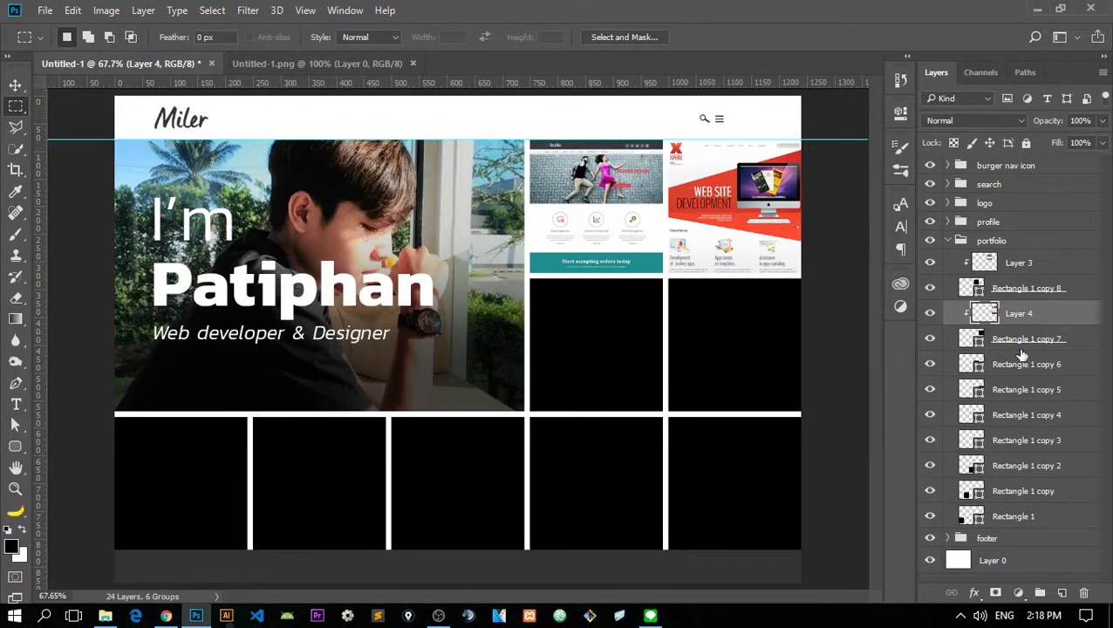
pyautogui.click(1012, 364)
pyautogui.hotkey('ctrl', 'v')
pyautogui.keyDown('alt'); pyautogui.click(999, 384); pyautogui.keyUp('alt')
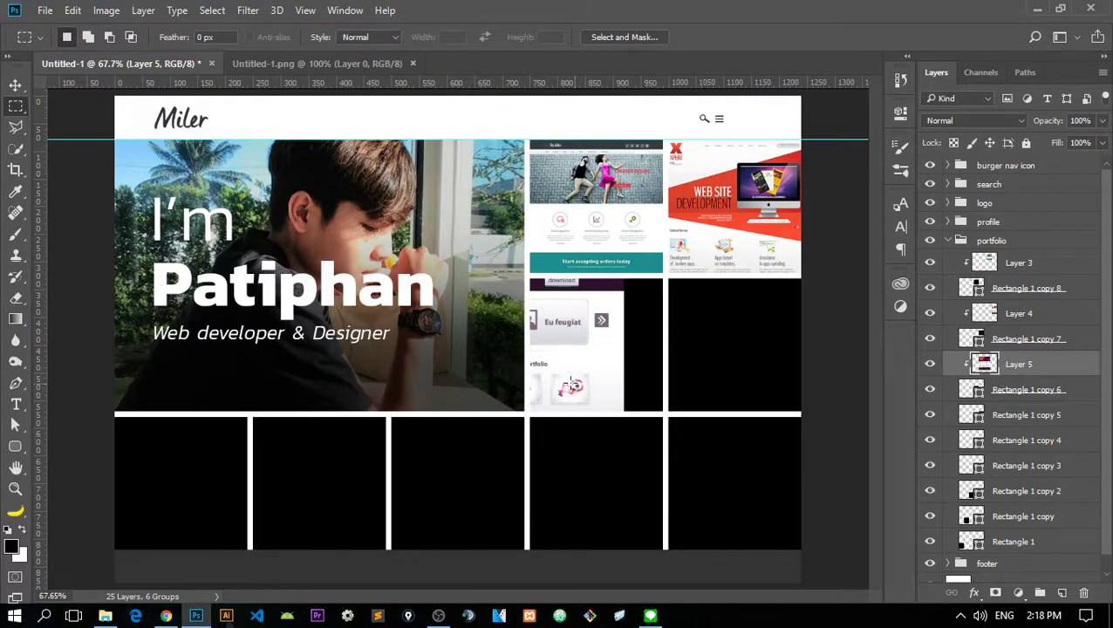
pyautogui.press('v')
pyautogui.moveTo(567, 373); pyautogui.dragTo(669, 393)
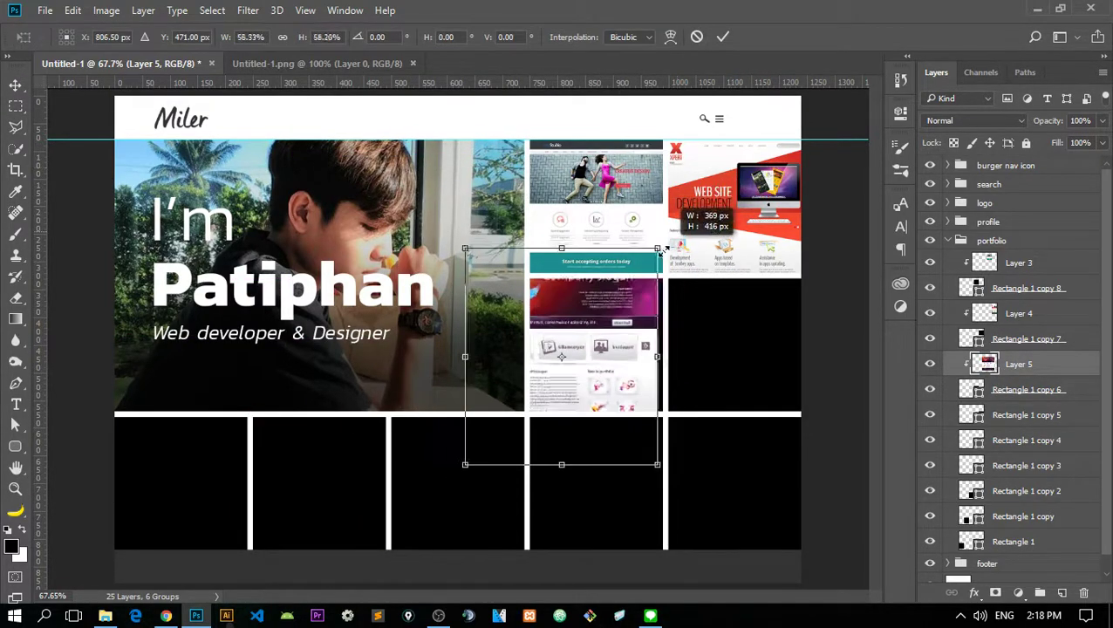
pyautogui.keyDown('alt'); pyautogui.keyDown('shift'); pyautogui.moveTo(731, 166); pyautogui.dragTo(647, 261); pyautogui.keyUp('shift'); pyautogui.keyUp('alt')
pyautogui.moveTo(608, 328); pyautogui.dragTo(643, 336)
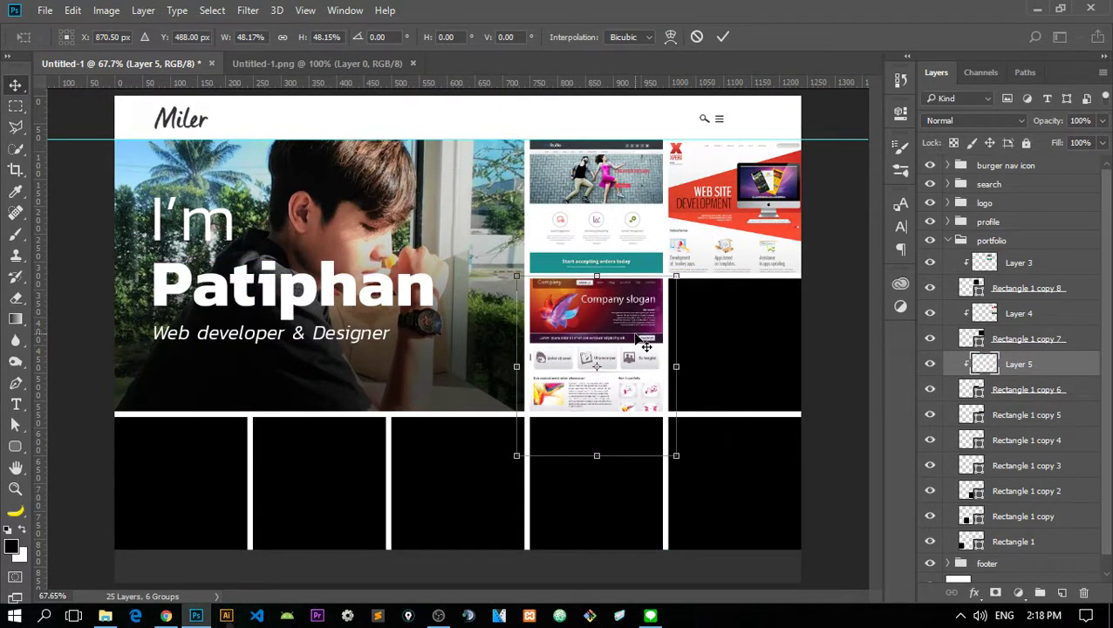
pyautogui.press('Return')
# - Copy the orange laptop template image from the browser image results
pyautogui.hotkey('alt', 'Tab')
pyautogui.click(886, 407)
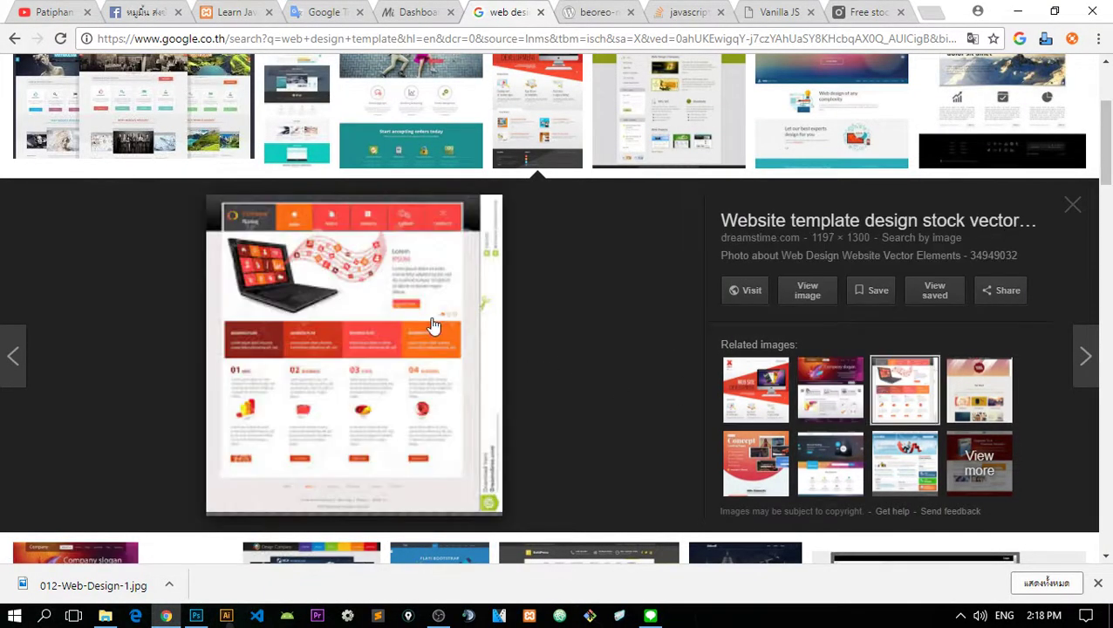
pyautogui.rightClick(428, 319)
pyautogui.click(471, 486)
pyautogui.hotkey('alt', 'Tab')
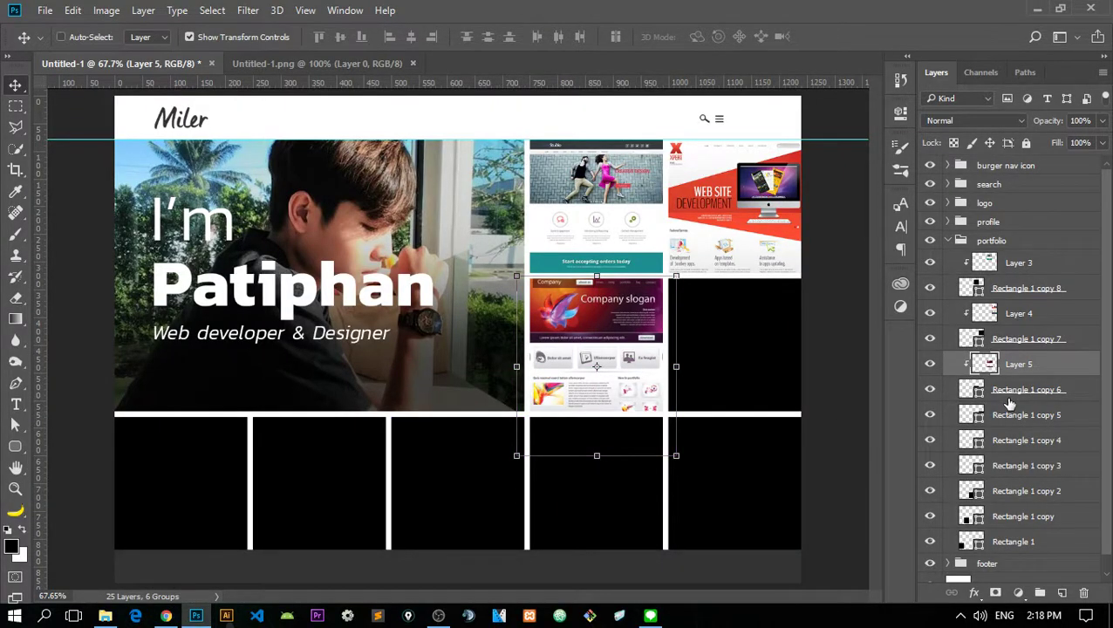
# - Paste the orange laptop screenshot onto the next tile and shrink it to about 31%
pyautogui.keyDown('ctrl'); pyautogui.click(552, 445); pyautogui.keyUp('ctrl')
pyautogui.hotkey('ctrl', 'v')
pyautogui.hotkey('ctrl', '-')
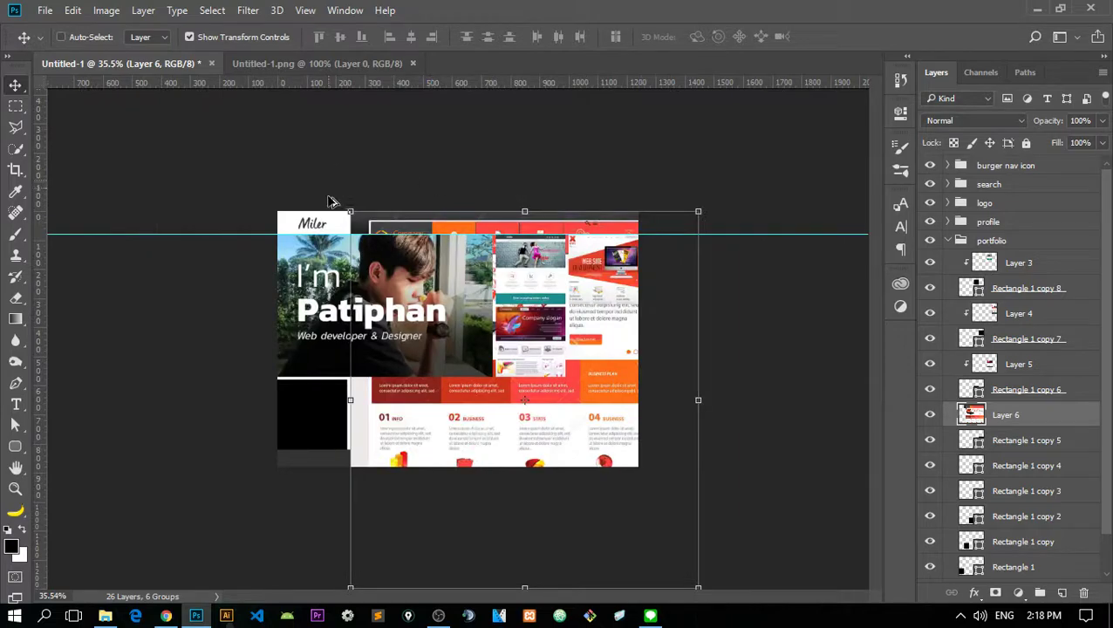
pyautogui.hotkey('ctrl', 't')
pyautogui.moveTo(650, 534); pyautogui.dragTo(578, 458)
pyautogui.hotkey('ctrl', '+')
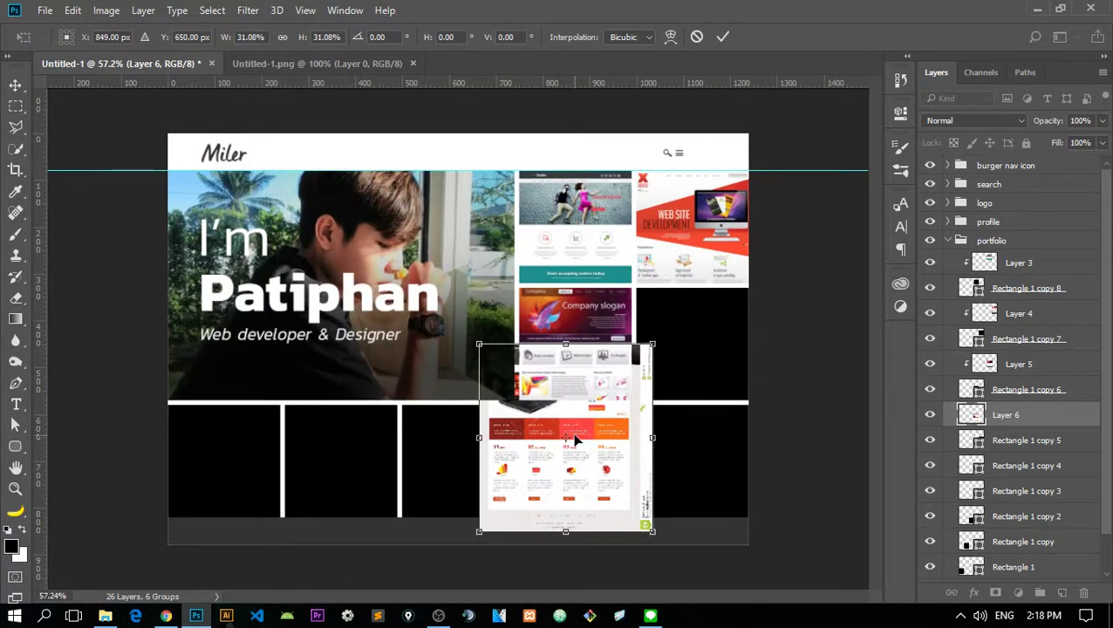
pyautogui.moveTo(635, 367); pyautogui.dragTo(766, 297)
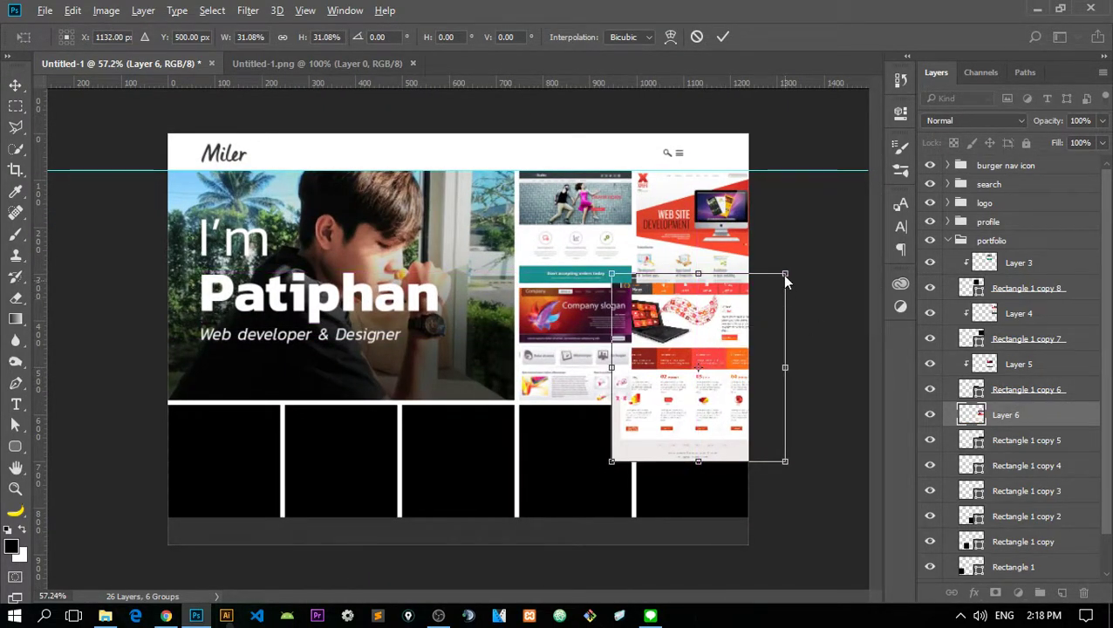
pyautogui.hotkey('ctrl', 'z')
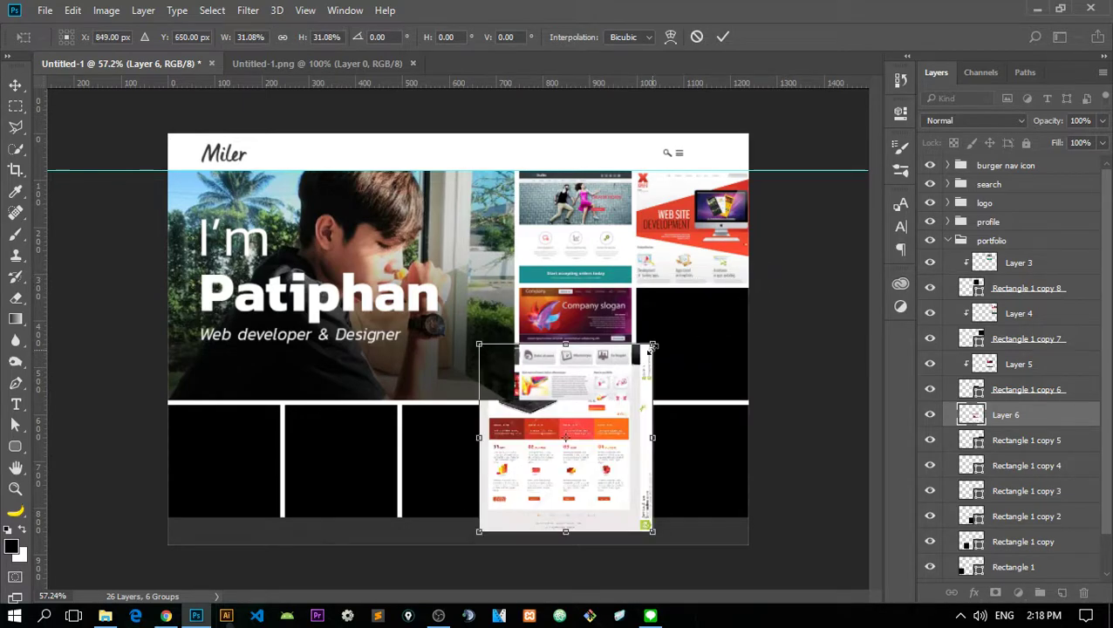
# - Rescale the orange laptop screenshot to about 25%, align it in its tile, and clip it
pyautogui.moveTo(651, 348); pyautogui.dragTo(621, 373)
pyautogui.moveTo(566, 436)
pyautogui.mouseDown()
pyautogui.moveTo(716, 331)
pyautogui.moveTo(756, 285)
pyautogui.mouseUp()
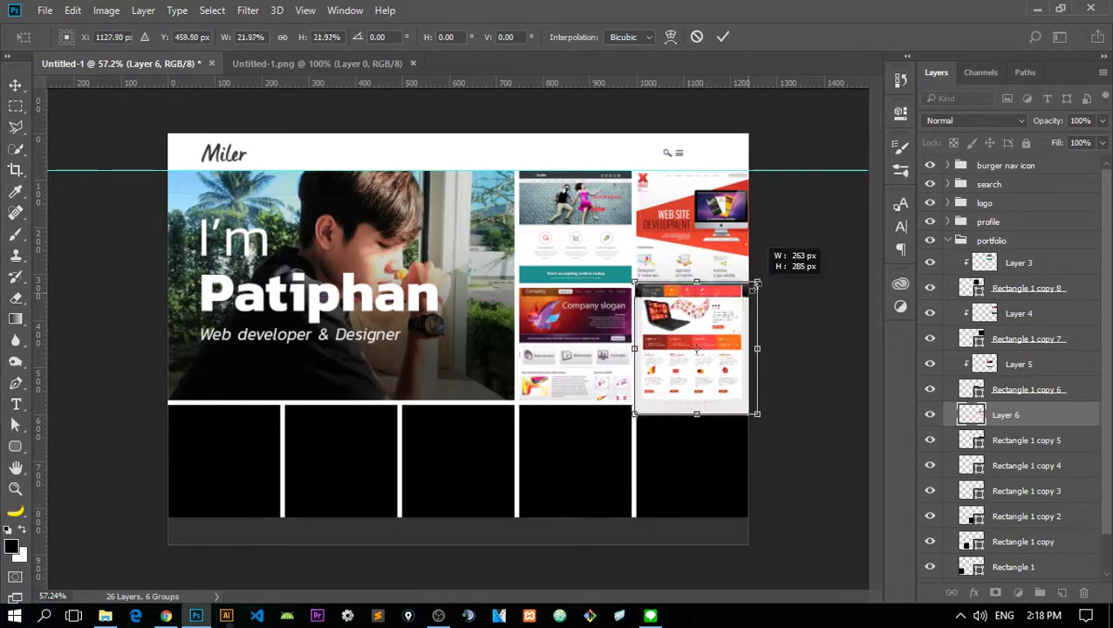
pyautogui.moveTo(634, 413); pyautogui.dragTo(622, 428)
pyautogui.scroll(5, 672, 349)
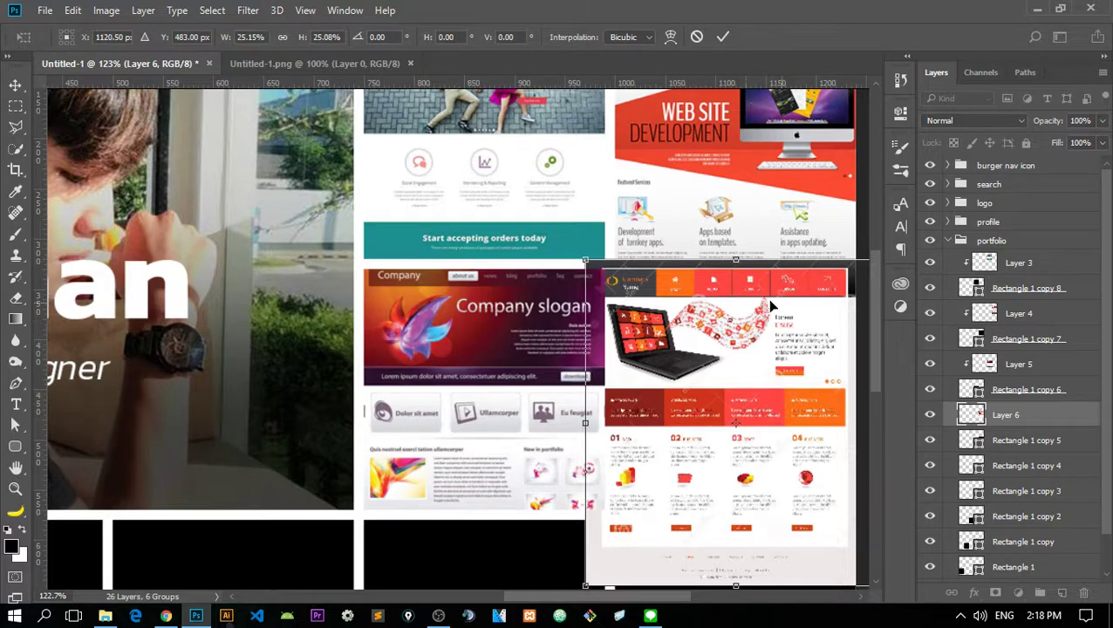
pyautogui.hscroll(3, 767, 299)
pyautogui.moveTo(742, 261); pyautogui.dragTo(677, 301)
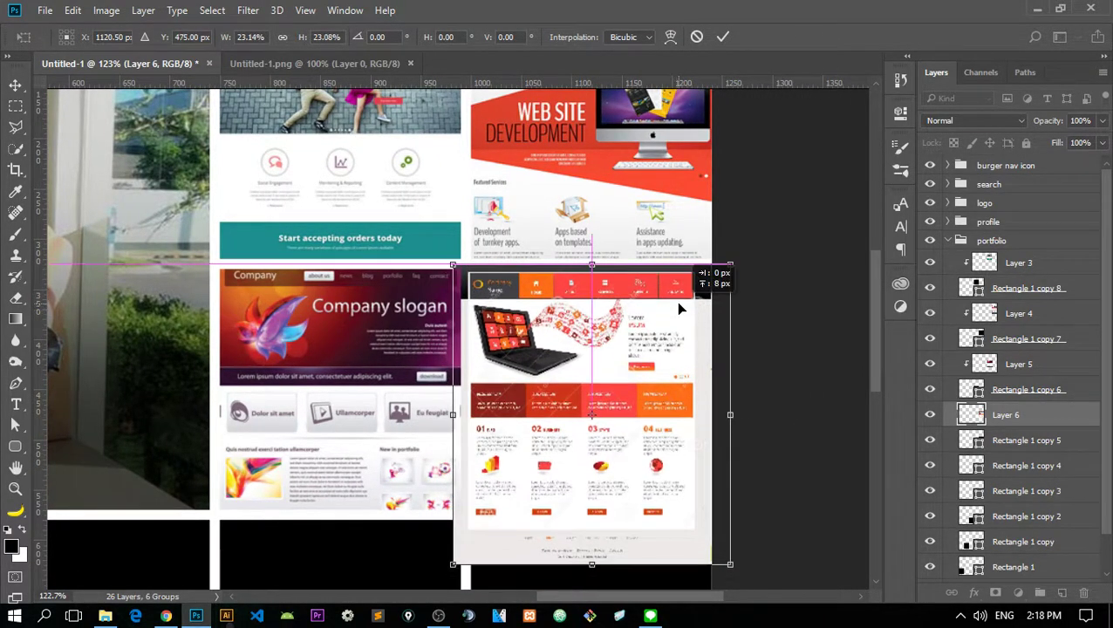
pyautogui.press('Return')
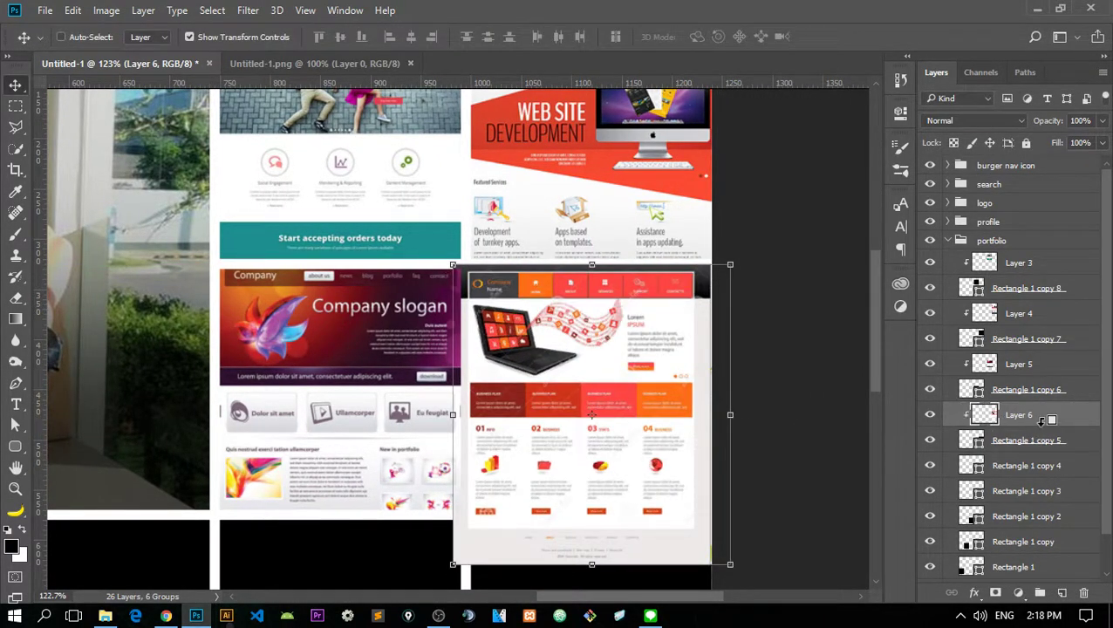
pyautogui.keyDown('alt'); pyautogui.click(1045, 421); pyautogui.keyUp('alt')
# - Copy the Doke Doke theme template image from the browser image results
pyautogui.click(16, 105)
pyautogui.scroll(-5, 468, 332)
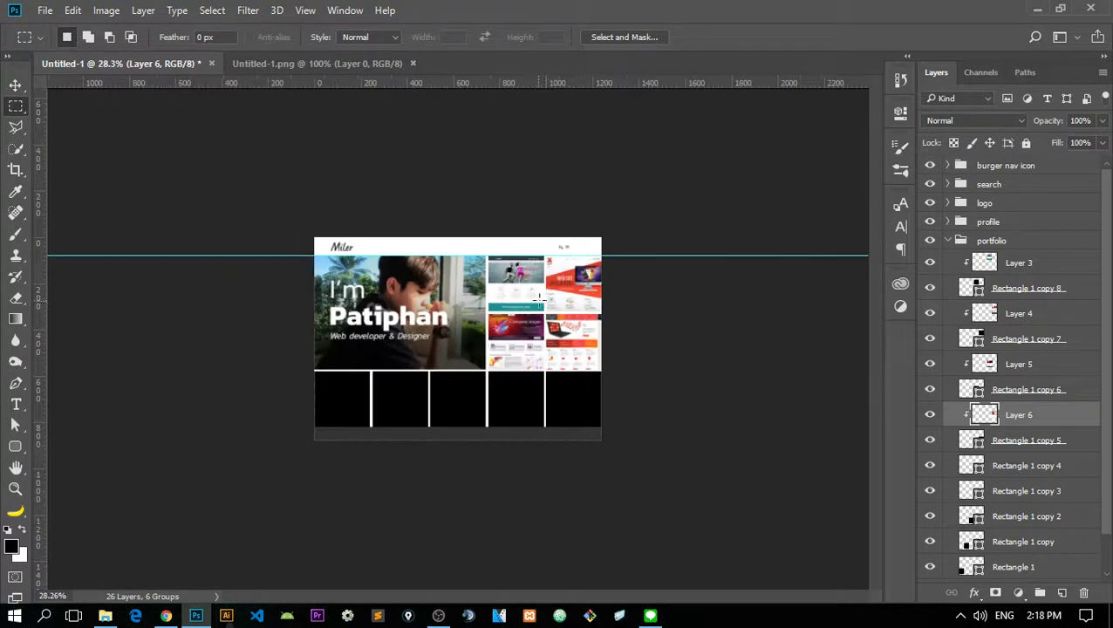
pyautogui.scroll(5, 467, 332)
pyautogui.scroll(-3, 538, 450)
pyautogui.hscroll(1, 539, 450)
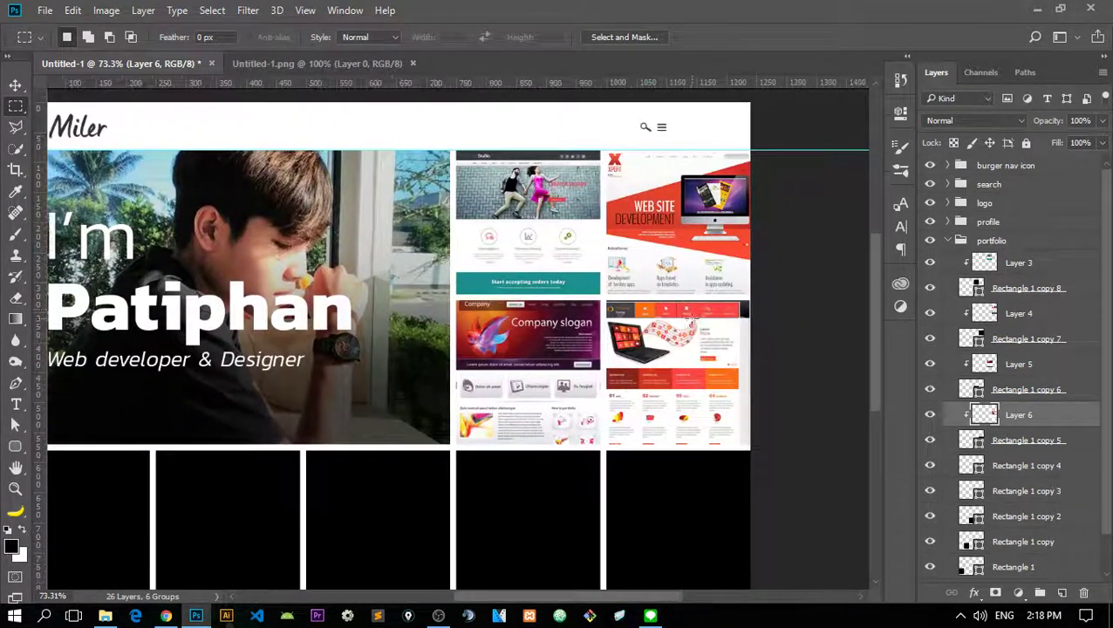
pyautogui.scroll(-2, 539, 449)
pyautogui.hscroll(-3, 539, 450)
pyautogui.scroll(-1, 571, 439)
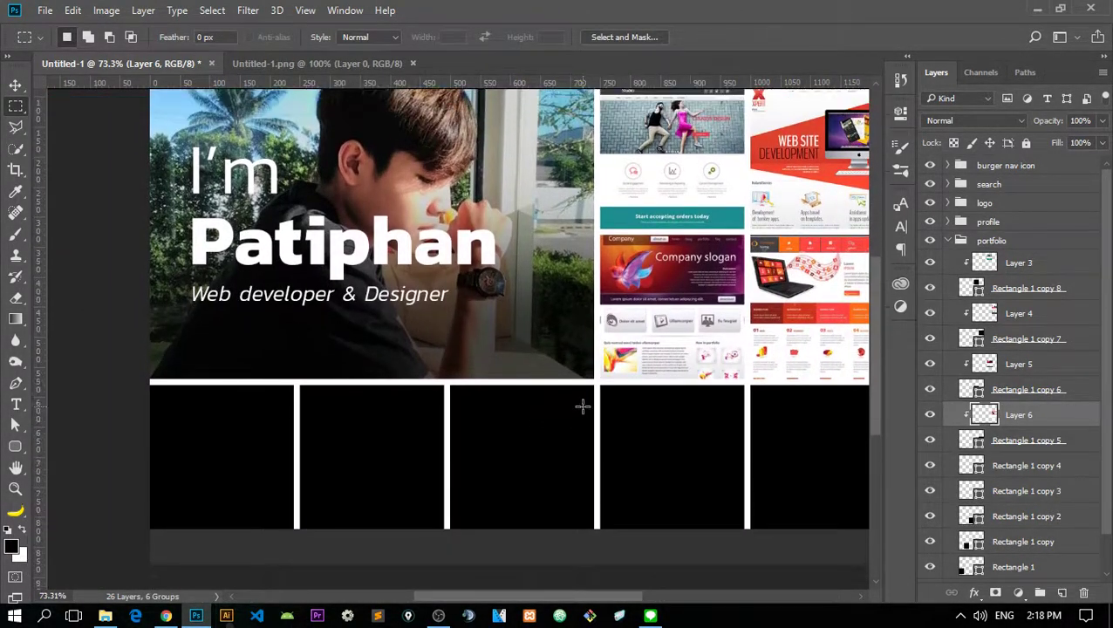
pyautogui.hotkey('alt', 'Tab')
pyautogui.click(979, 390)
pyautogui.rightClick(363, 365)
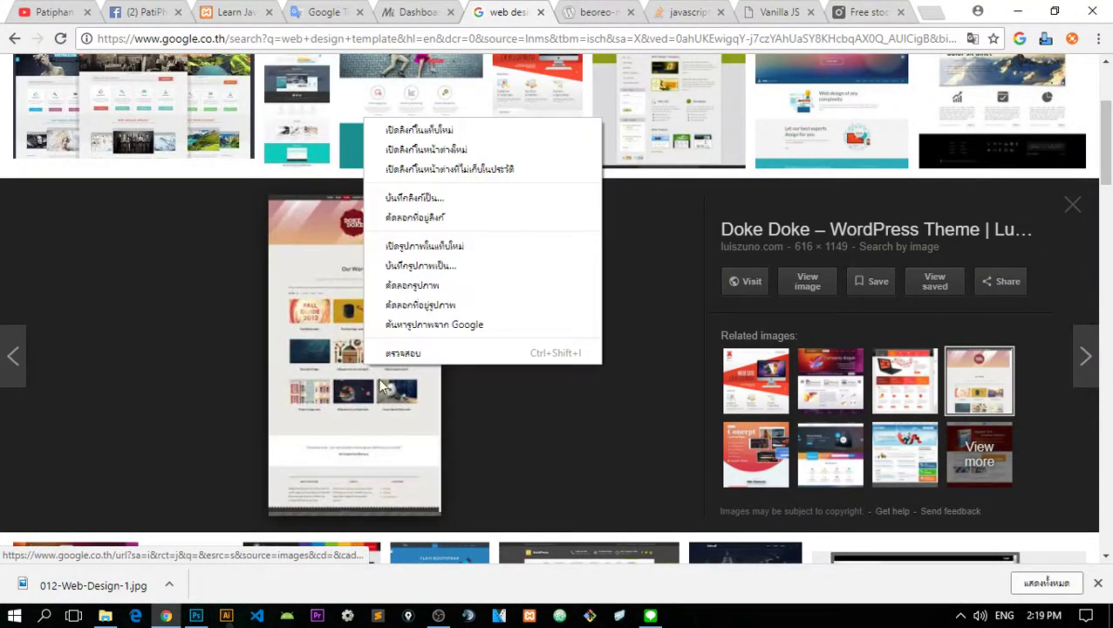
pyautogui.click(413, 290)
# - Paste the Doke Doke screenshot, clip it, and scale it to 50% into the bottom-right tile
pyautogui.hotkey('alt', 'Tab')
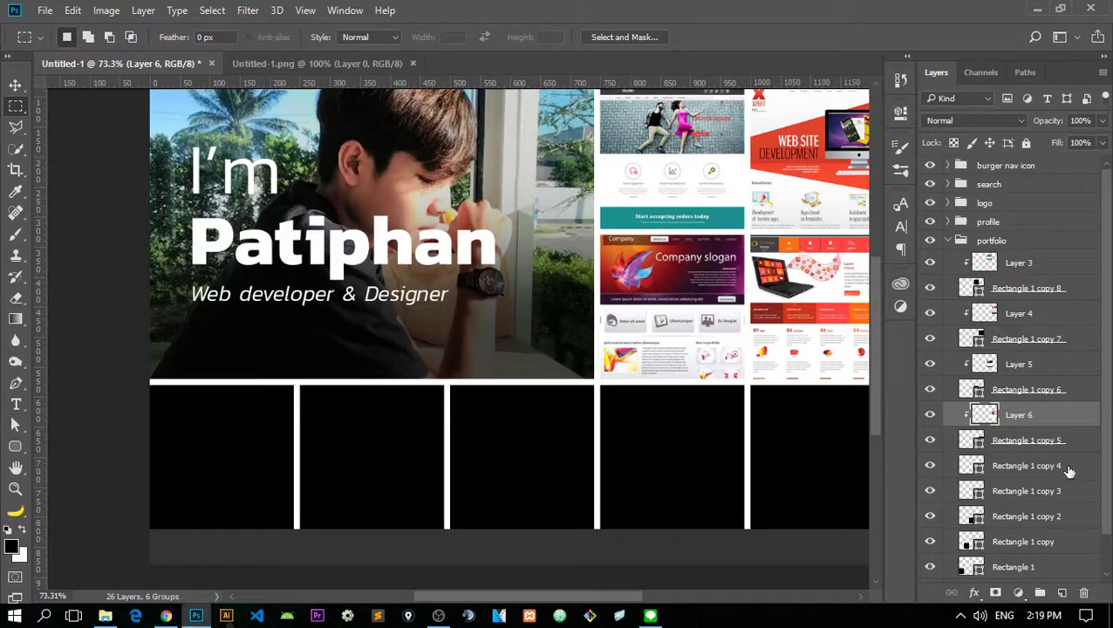
pyautogui.click(1027, 441)
pyautogui.scroll(-2, 651, 451)
pyautogui.hotkey('ctrl', 'v')
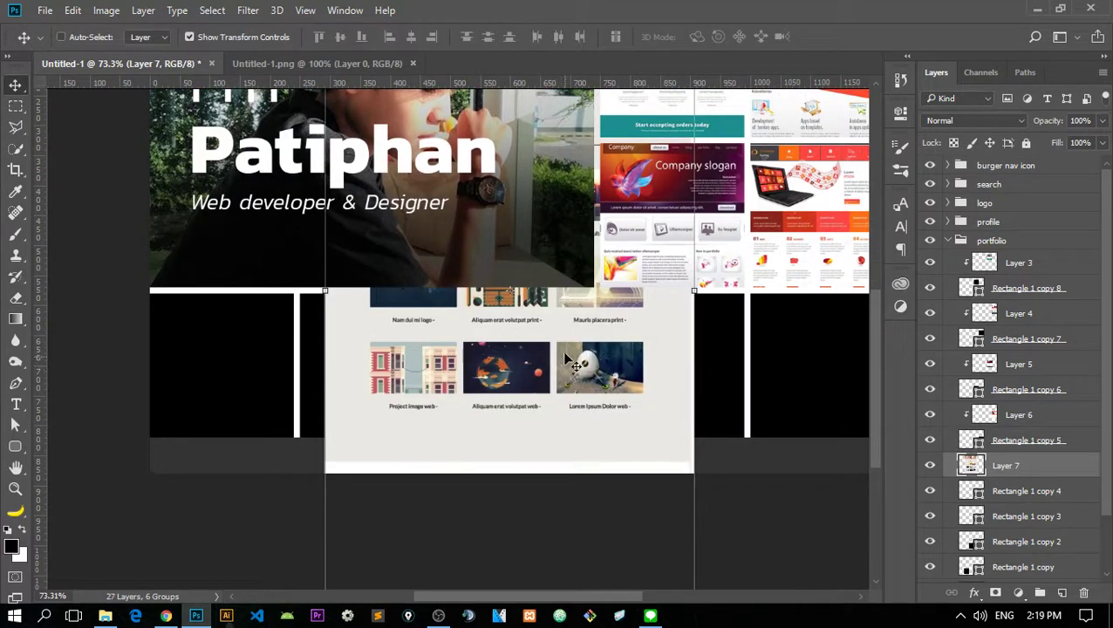
pyautogui.keyDown('alt'); pyautogui.click(1034, 478); pyautogui.keyUp('alt')
pyautogui.moveTo(385, 476)
pyautogui.mouseDown()
pyautogui.moveTo(724, 455)
pyautogui.moveTo(428, 309)
pyautogui.mouseUp()
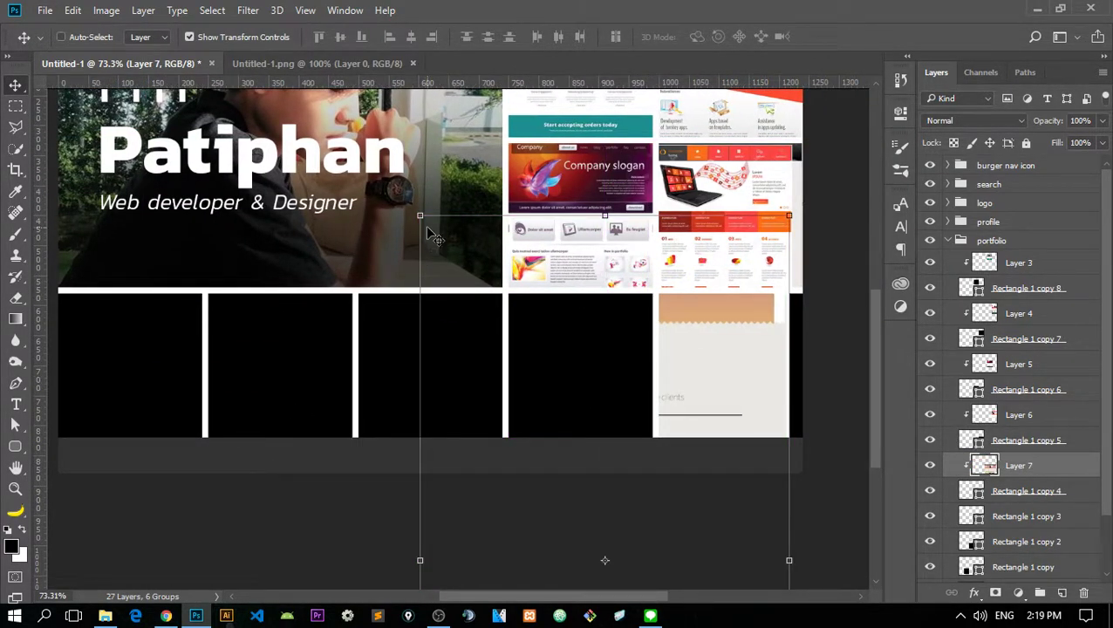
pyautogui.moveTo(421, 217)
pyautogui.mouseDown()
pyautogui.moveTo(698, 574)
pyautogui.moveTo(731, 307)
pyautogui.mouseUp()
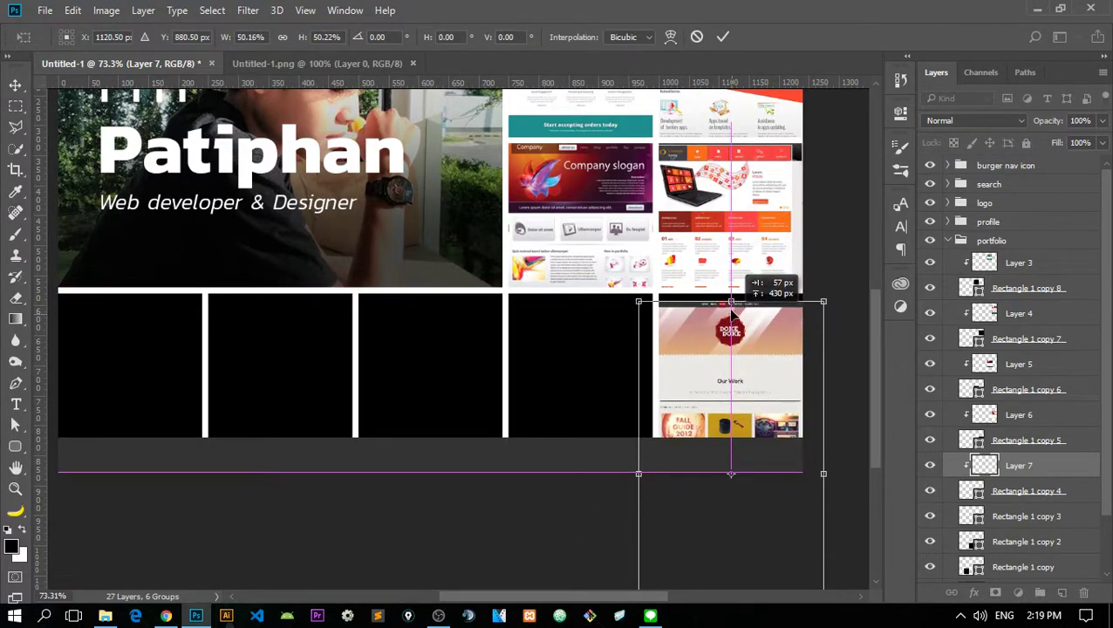
pyautogui.press('Return')
# - Copy the Multi Categories template preview from Chrome and select the next tile's rectangle layer
pyautogui.hotkey('alt', 'Tab')
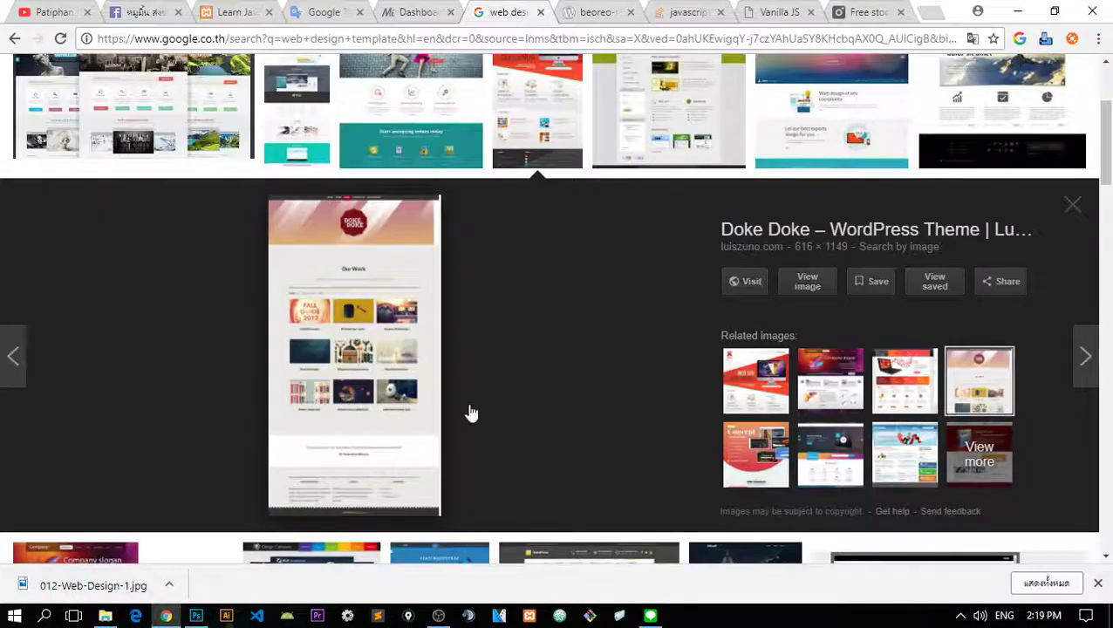
pyautogui.scroll(-1, 471, 414)
pyautogui.click(756, 381)
pyautogui.rightClick(336, 303)
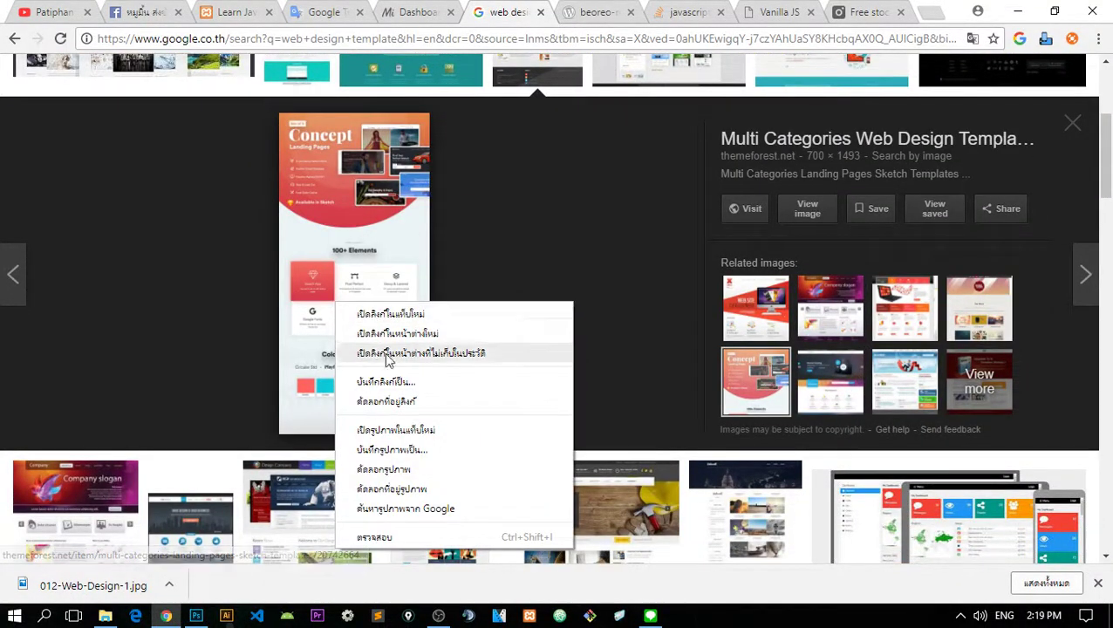
pyautogui.click(400, 477)
pyautogui.hotkey('alt', 'Tab')
pyautogui.click(1021, 460)
# - Paste the Concept screenshot as Layer 8, clip it, and scale it to about 35% beside Doke Doke
pyautogui.hotkey('ctrl', 'v')
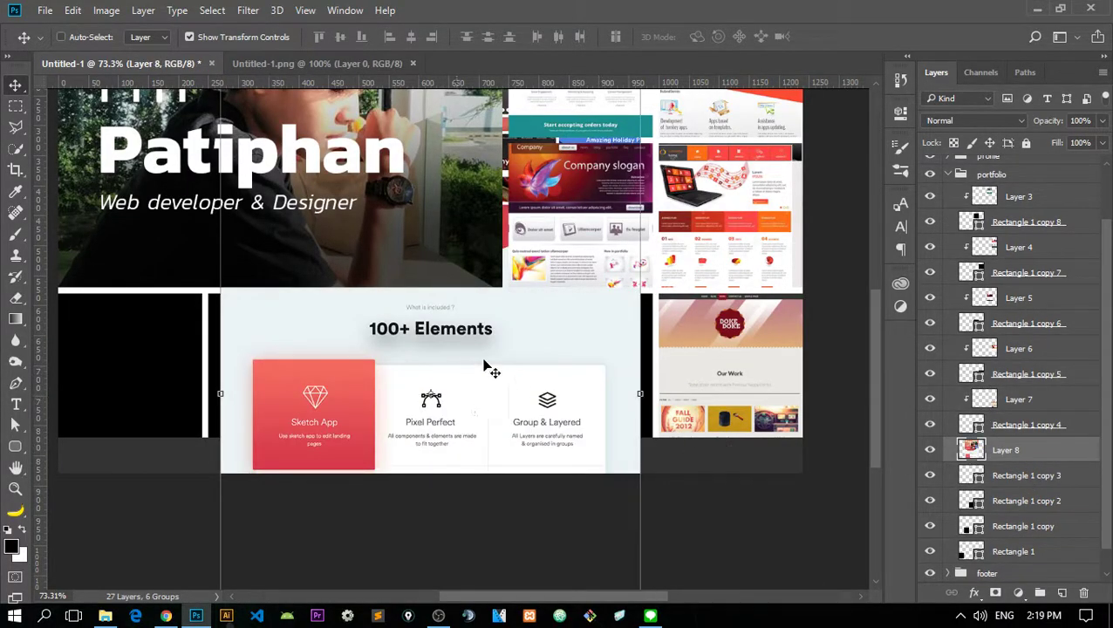
pyautogui.keyDown('alt'); pyautogui.click(1017, 460); pyautogui.keyUp('alt')
pyautogui.moveTo(523, 357); pyautogui.dragTo(722, 290)
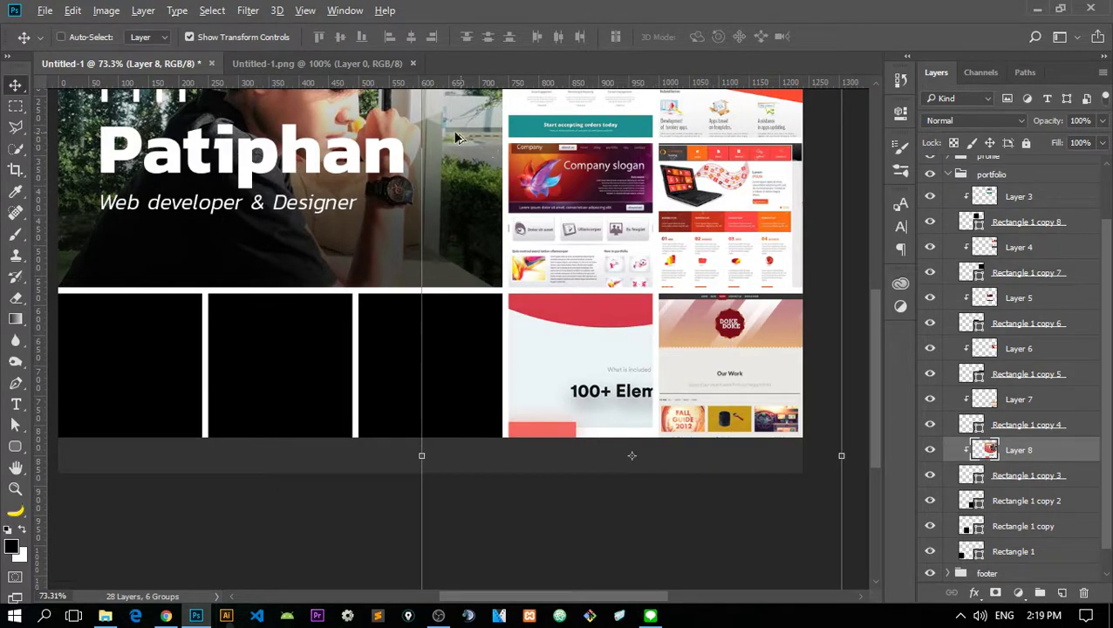
pyautogui.scroll(-3, 469, 181)
pyautogui.moveTo(463, 223)
pyautogui.mouseDown()
pyautogui.moveTo(611, 384)
pyautogui.moveTo(547, 437)
pyautogui.mouseUp()
pyautogui.scroll(2, 546, 436)
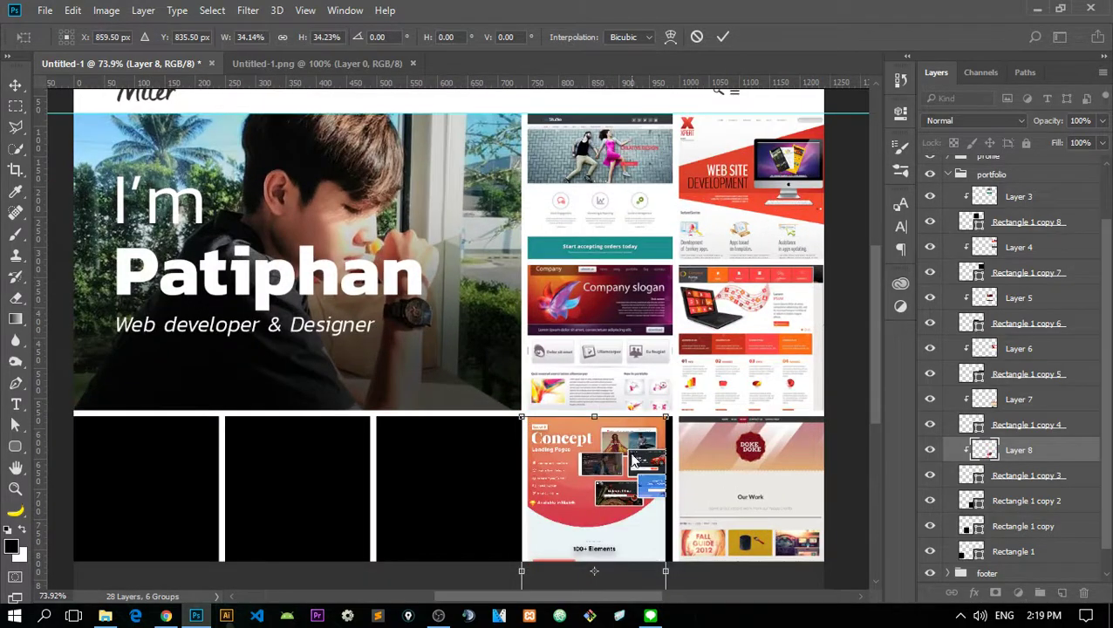
pyautogui.moveTo(666, 420); pyautogui.dragTo(659, 452)
pyautogui.press('Return')
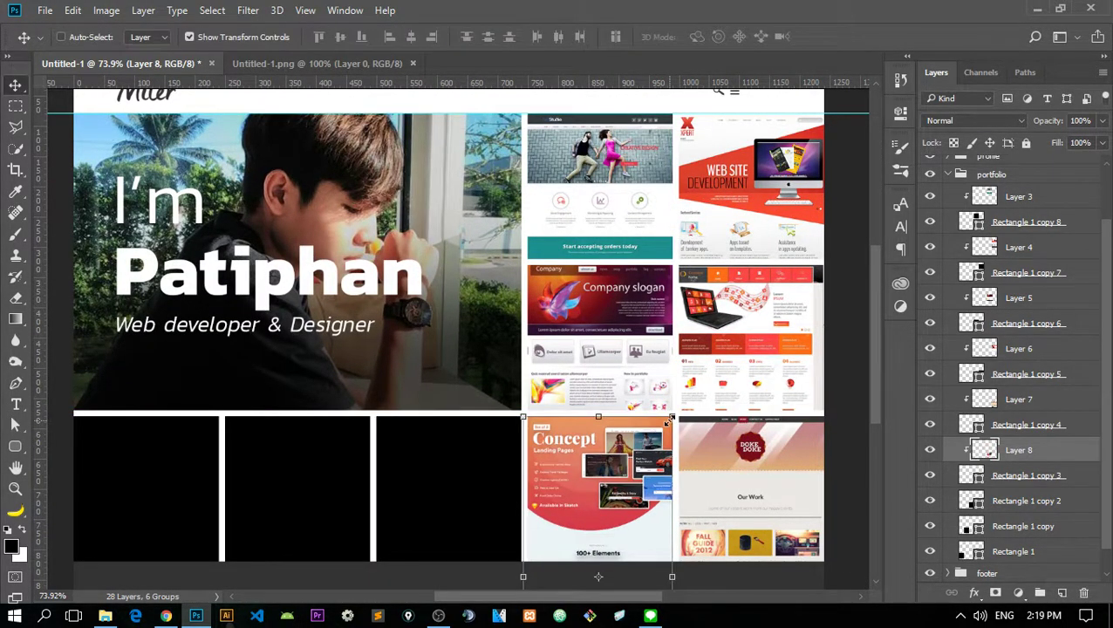
pyautogui.scroll(1, 659, 451)
pyautogui.scroll(4, 660, 451)
pyautogui.scroll(-3, 637, 522)
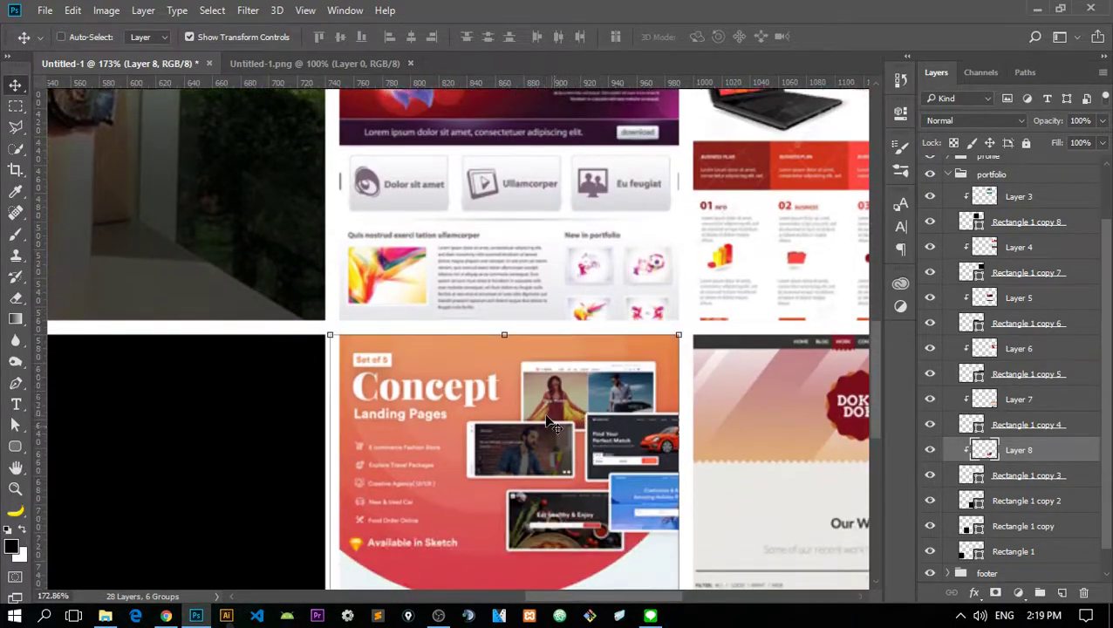
pyautogui.moveTo(552, 424); pyautogui.dragTo(550, 417)
pyautogui.hotkey('ctrl', '0')
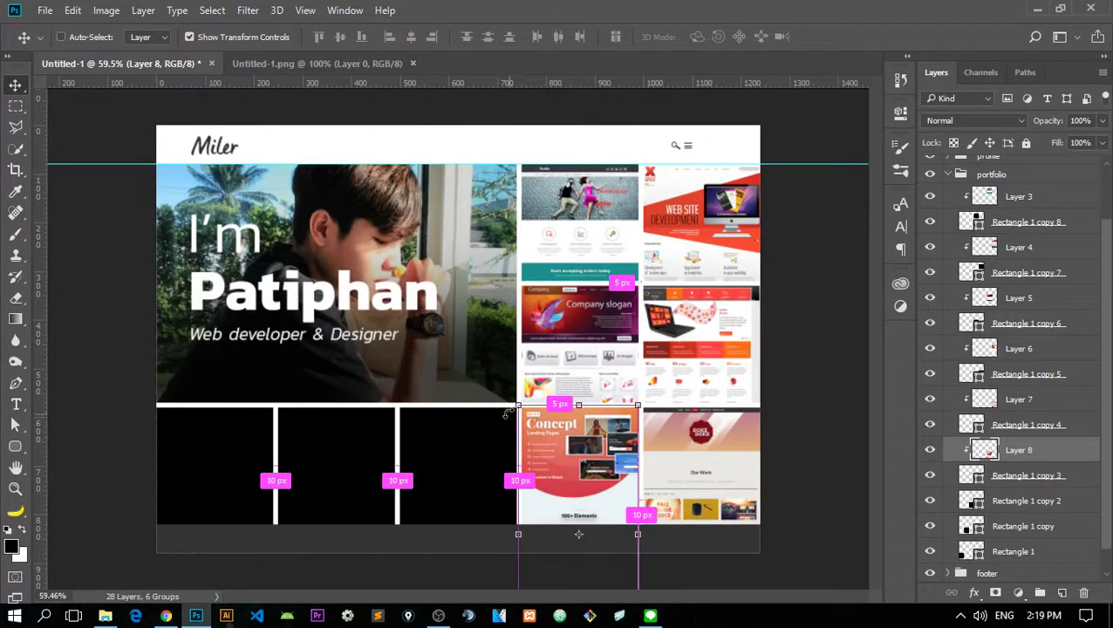
# - Copy the MoonHost template preview image from Chrome's image search
pyautogui.hotkey('alt', 'Tab')
pyautogui.click(830, 393)
pyautogui.rightClick(375, 286)
pyautogui.click(174, 258)
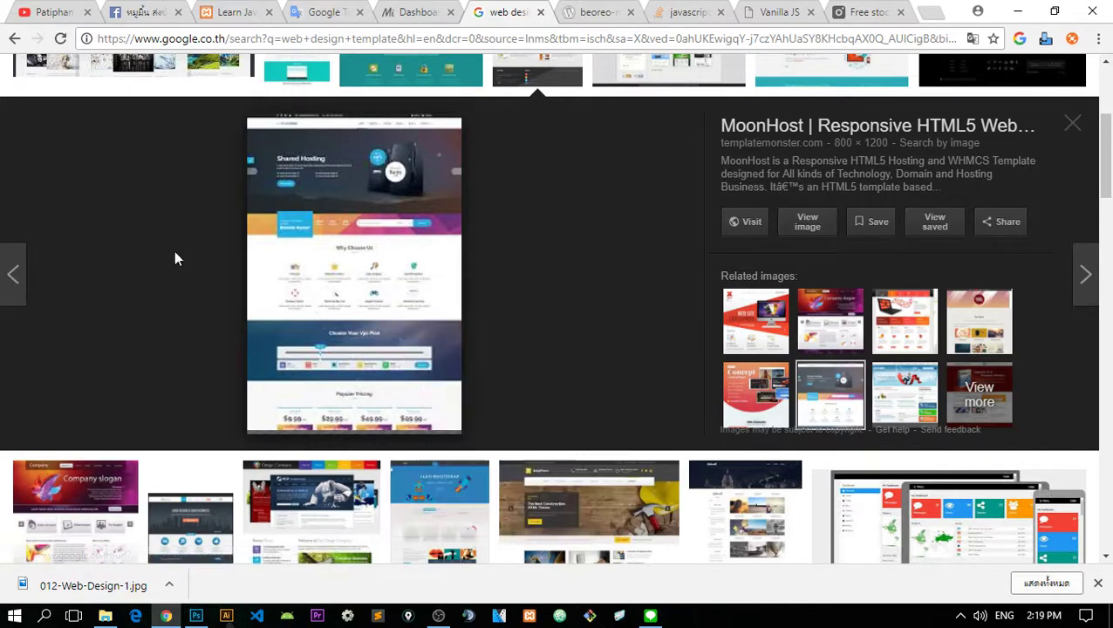
pyautogui.rightClick(361, 301)
pyautogui.click(428, 464)
pyautogui.hotkey('alt', 'Tab')
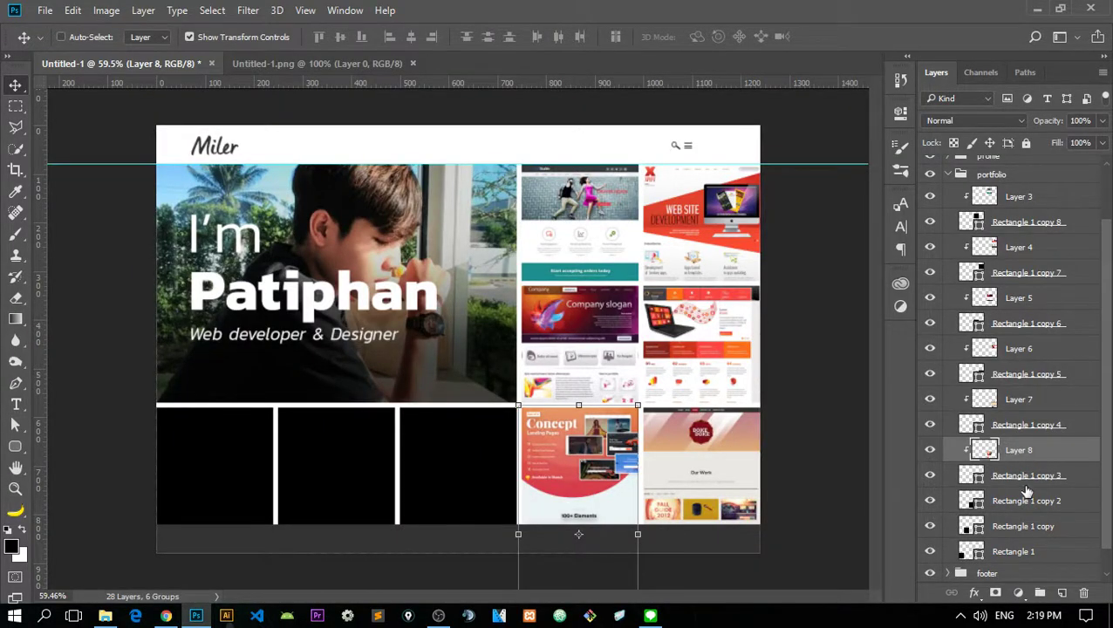
# - Clip the MoonHost Shared Hosting screenshot to Rectangle 1 copy 2, scaled to 33.5% in the third tile
pyautogui.click(1027, 501)
pyautogui.hotkey('ctrl', 'v')
pyautogui.hotkey('ctrl', 'alt', 'g')
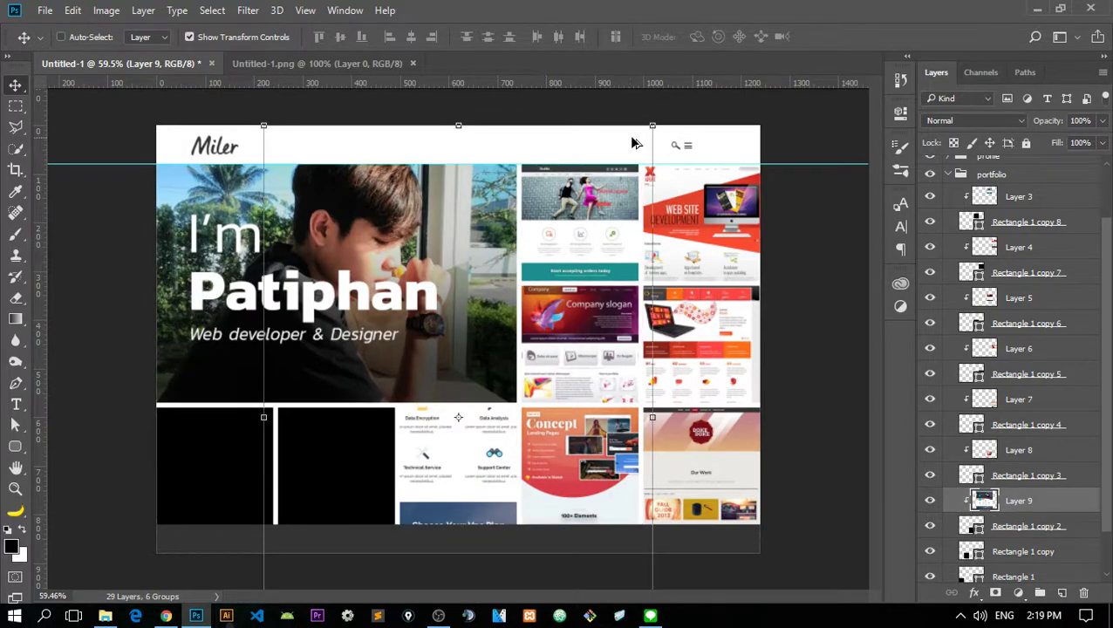
pyautogui.moveTo(653, 125); pyautogui.dragTo(524, 319)
pyautogui.moveTo(510, 399); pyautogui.dragTo(514, 537)
pyautogui.press('Return')
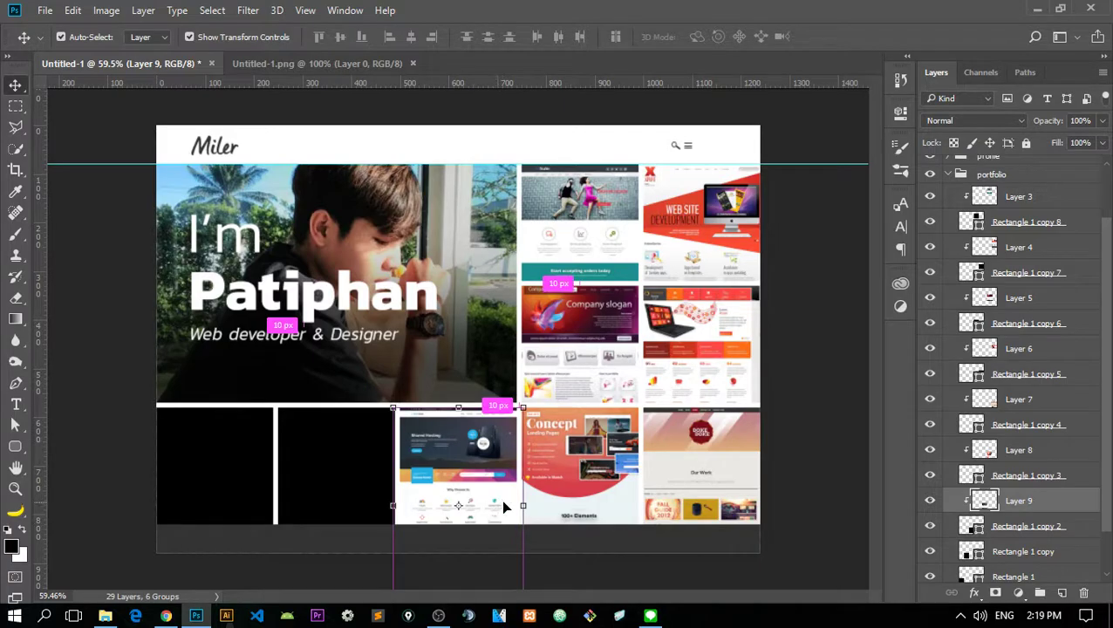
# - Copy the SEO company template preview image from the browser
pyautogui.click(15, 125)
pyautogui.scroll(3, 383, 450)
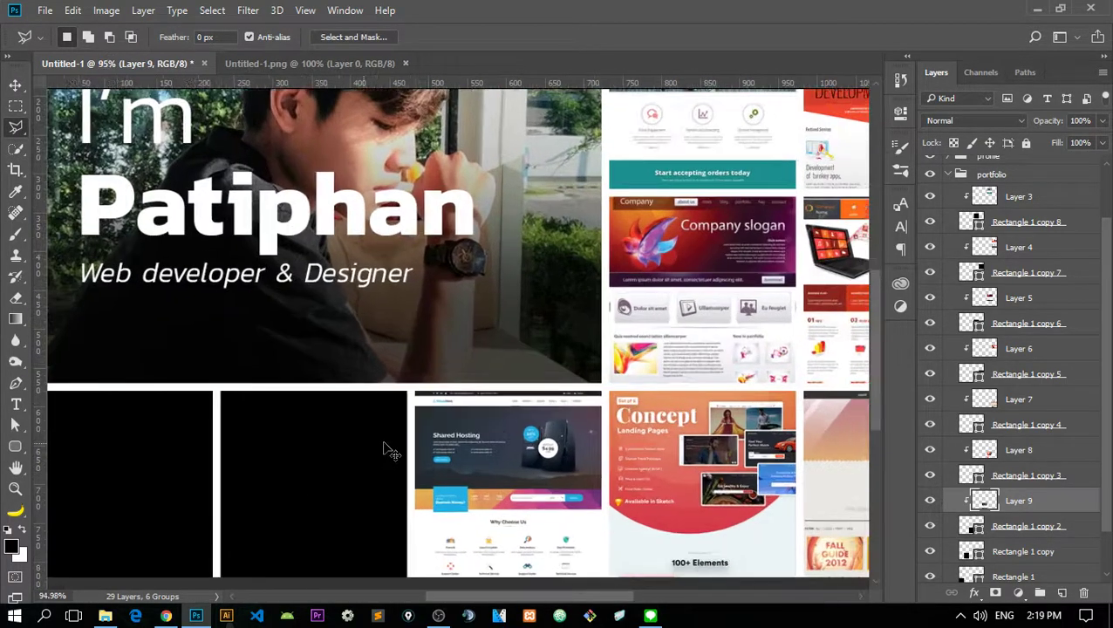
pyautogui.scroll(-3, 411, 515)
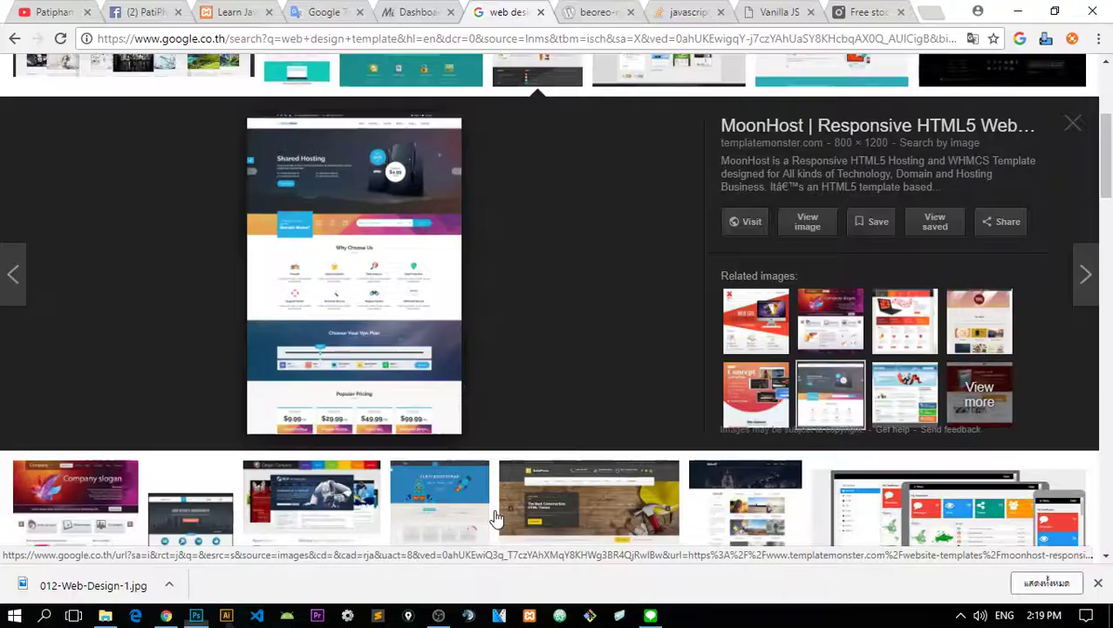
pyautogui.rightClick(371, 264)
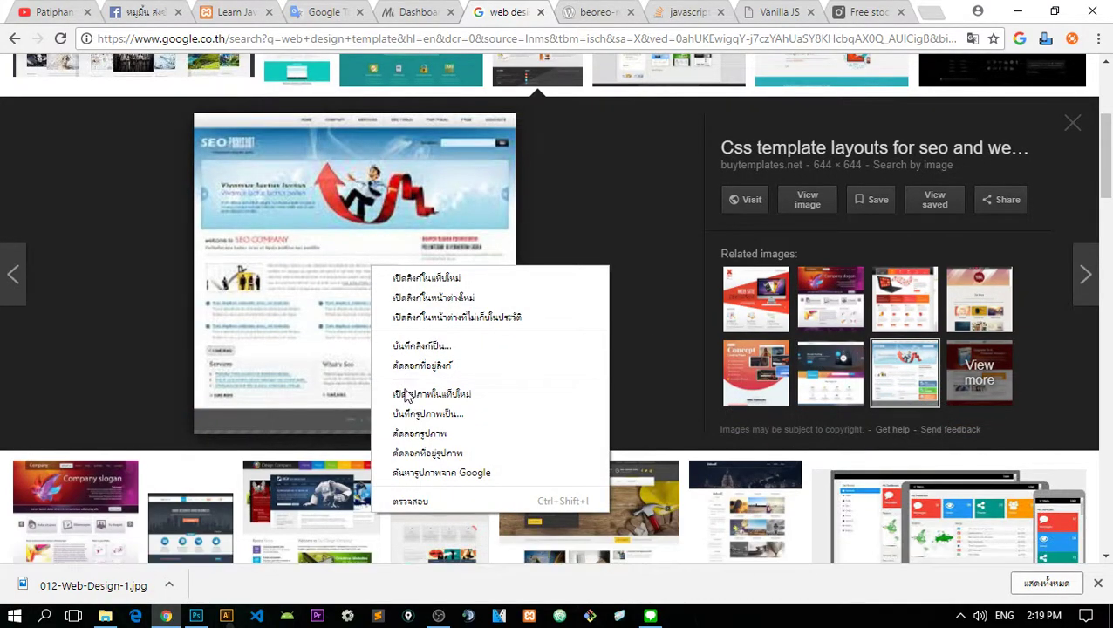
pyautogui.click(424, 441)
# - Paste the SEO Company screenshot as Layer 10, clip it to Rectangle 1 copy, and scale it to about 40%
pyautogui.hotkey('alt', 'Tab')
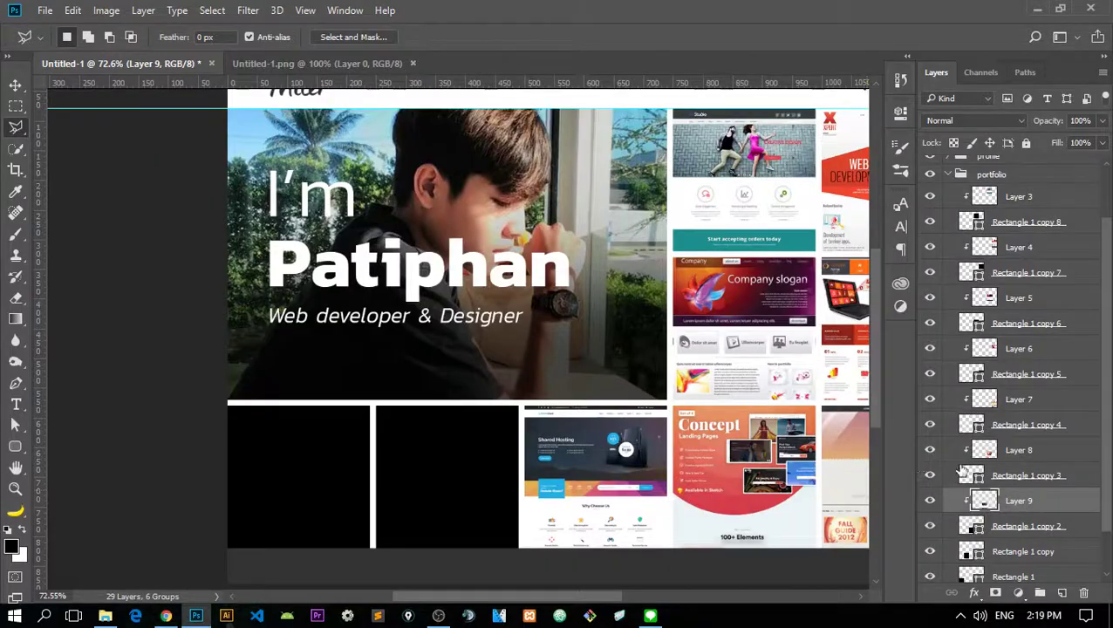
pyautogui.click(1028, 499)
pyautogui.hotkey('ctrl', 'v')
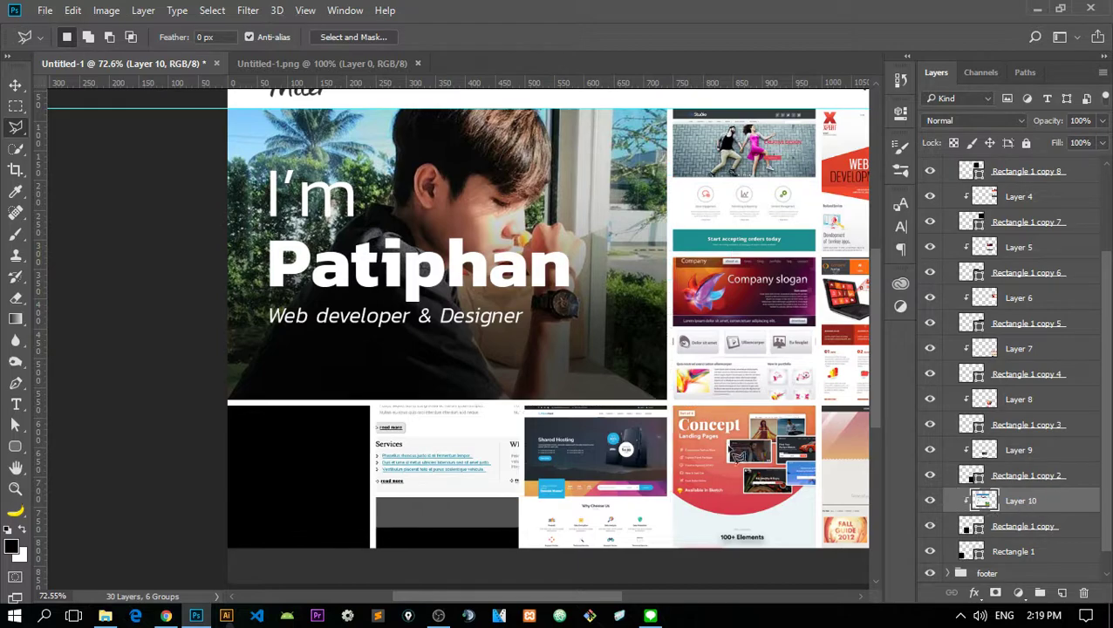
pyautogui.press('v')
pyautogui.hotkey('ctrl', 'alt', 'g')
pyautogui.moveTo(706, 259); pyautogui.dragTo(477, 485)
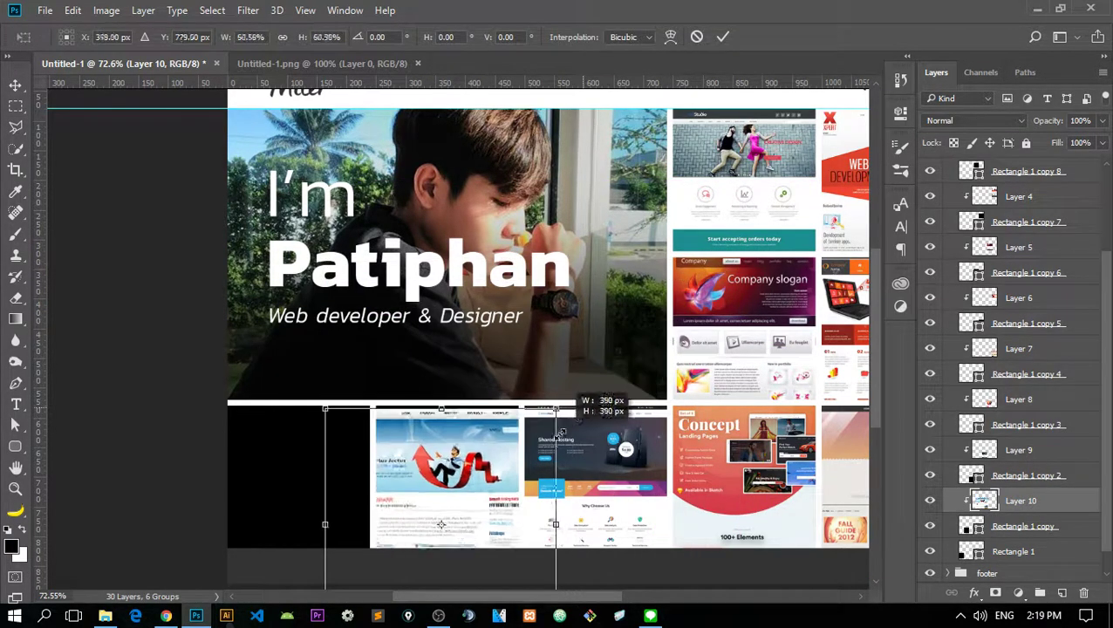
pyautogui.moveTo(431, 527); pyautogui.dragTo(489, 436)
pyautogui.press('Return')
pyautogui.hotkey('alt', 'Tab')
# - Open the Design Company template preview and bring up its image options without copying
pyautogui.scroll(-1, 818, 460)
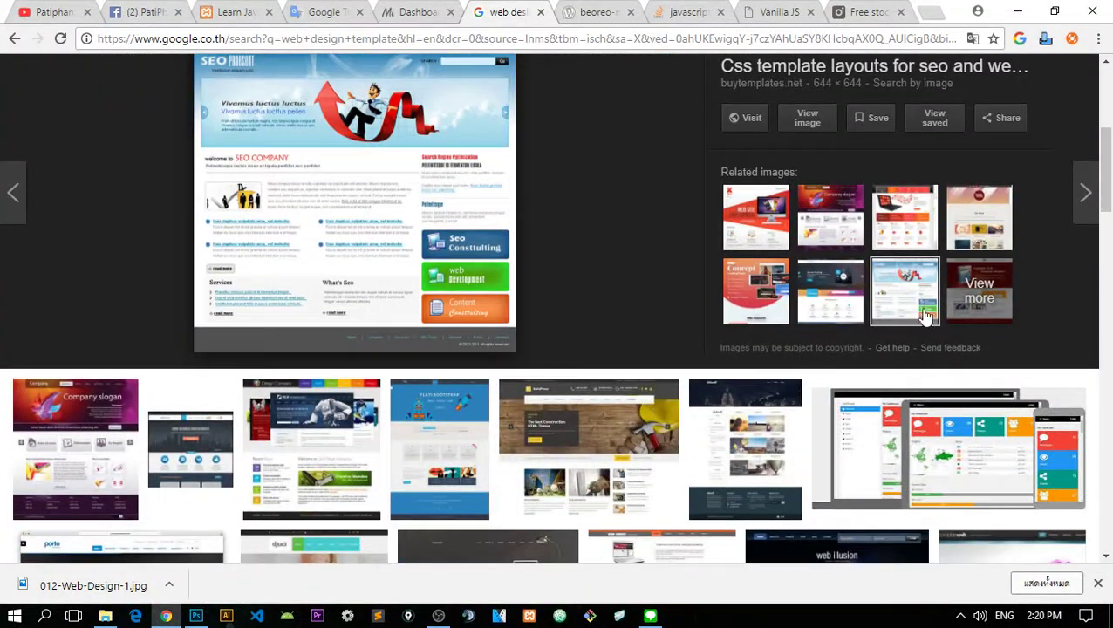
pyautogui.click(352, 390)
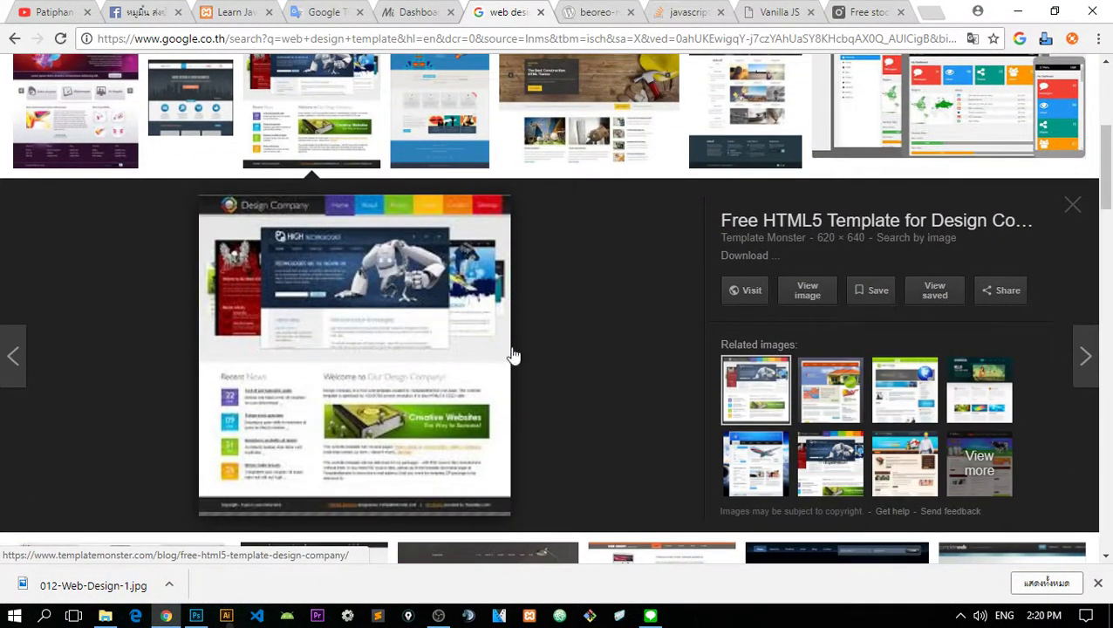
pyautogui.rightClick(356, 365)
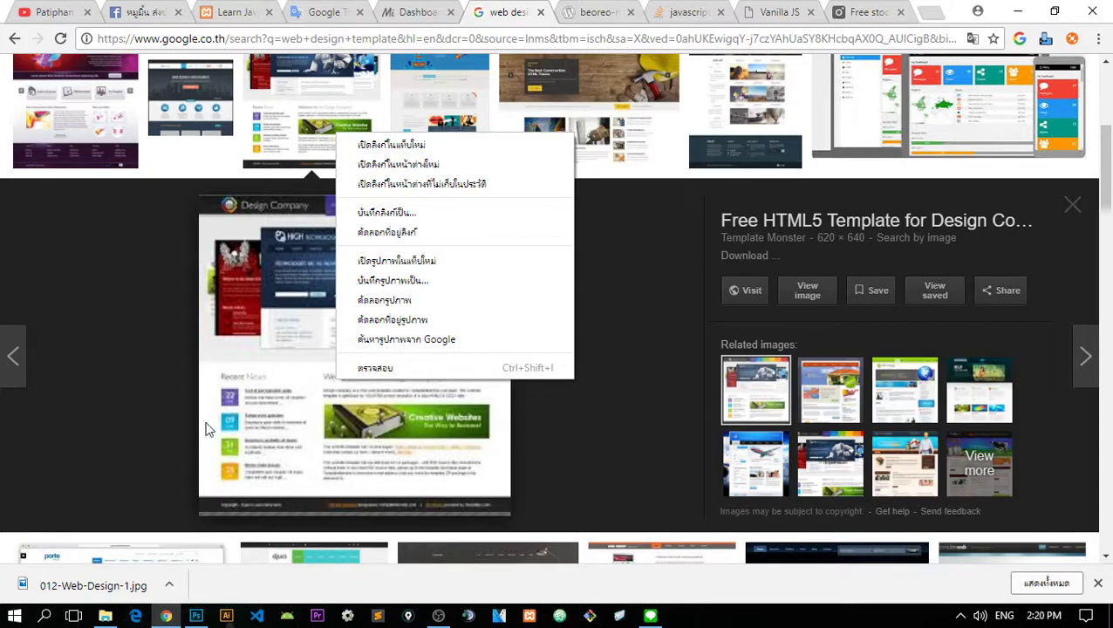
pyautogui.click(108, 314)
pyautogui.rightClick(334, 365)
pyautogui.click(234, 354)
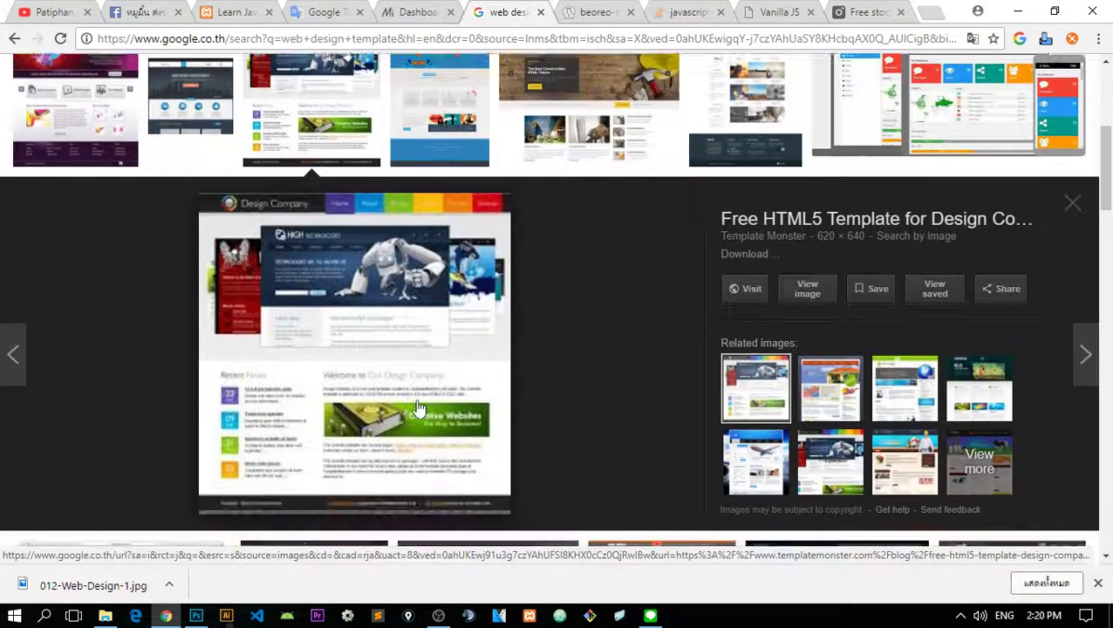
# - Open the roofing company template preview and copy its image
pyautogui.scroll(-2, 410, 375)
pyautogui.scroll(2, 374, 386)
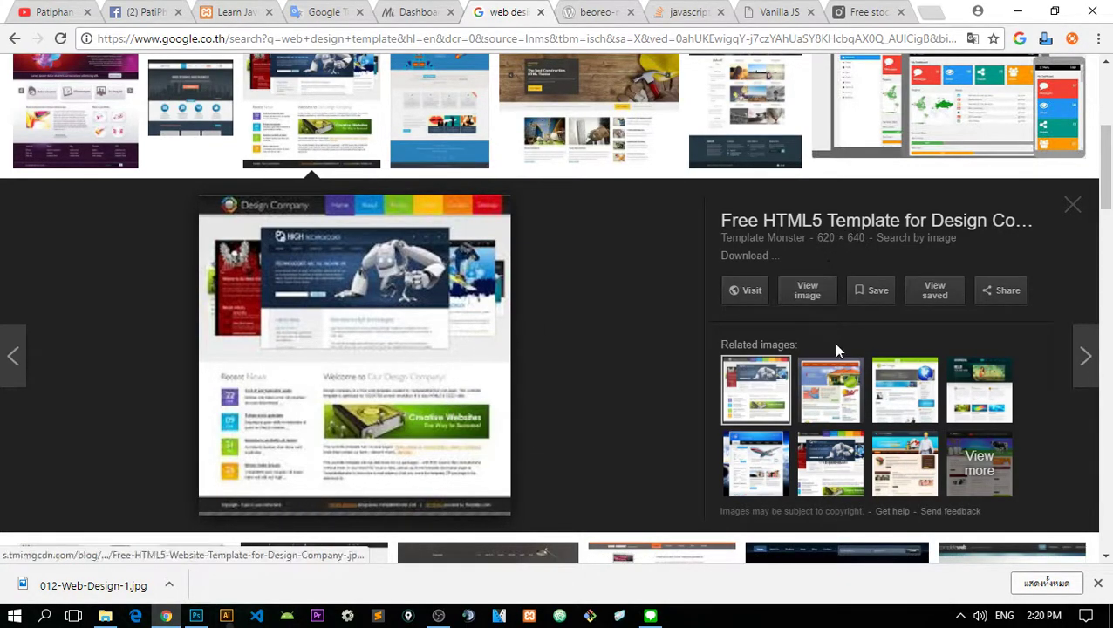
pyautogui.click(851, 419)
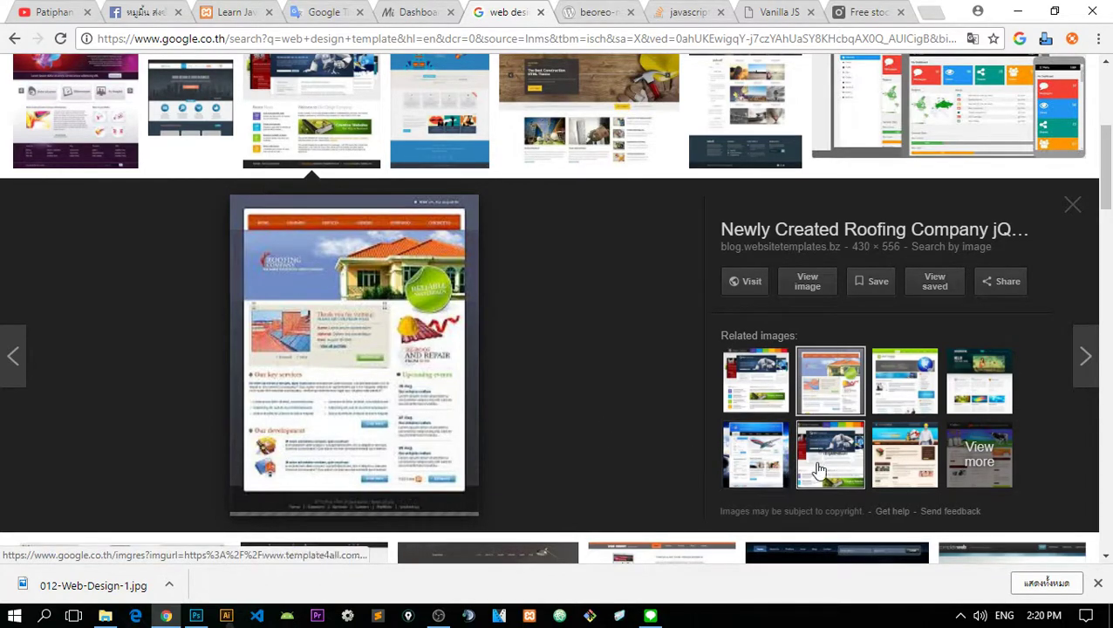
pyautogui.rightClick(468, 433)
pyautogui.click(487, 298)
# - Clip the roofing company screenshot to its rectangle and scale it into the bottom-left tile
pyautogui.hotkey('alt', 'Tab')
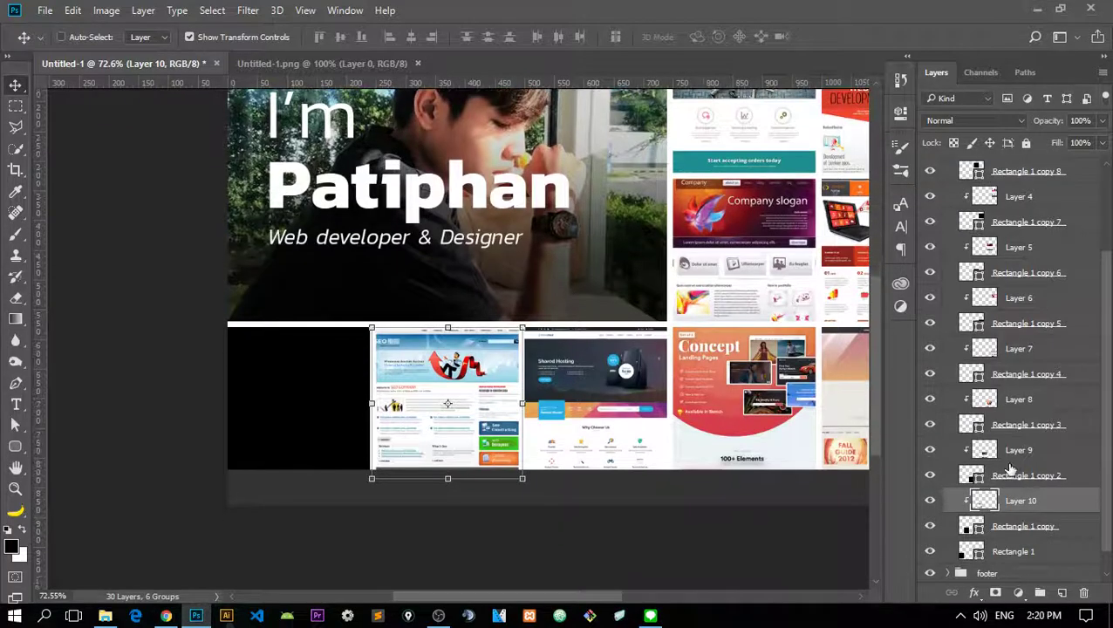
pyautogui.scroll(-1, 1012, 514)
pyautogui.click(1017, 528)
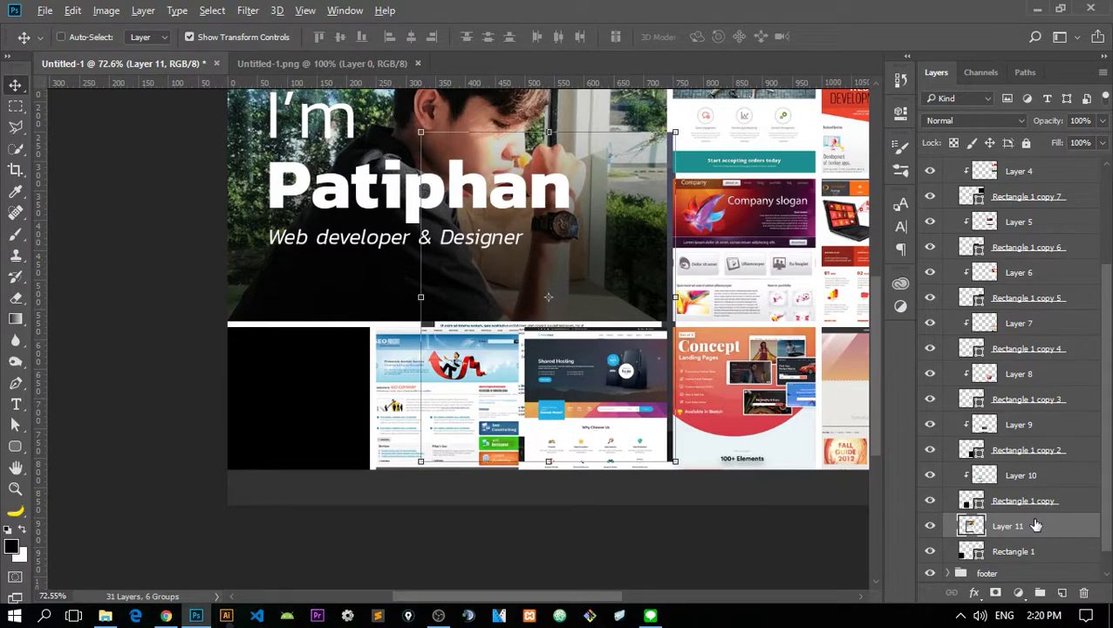
pyautogui.keyDown('alt'); pyautogui.click(960, 513); pyautogui.keyUp('alt')
pyautogui.moveTo(495, 374); pyautogui.dragTo(234, 547)
pyautogui.hotkey('ctrl', 't')
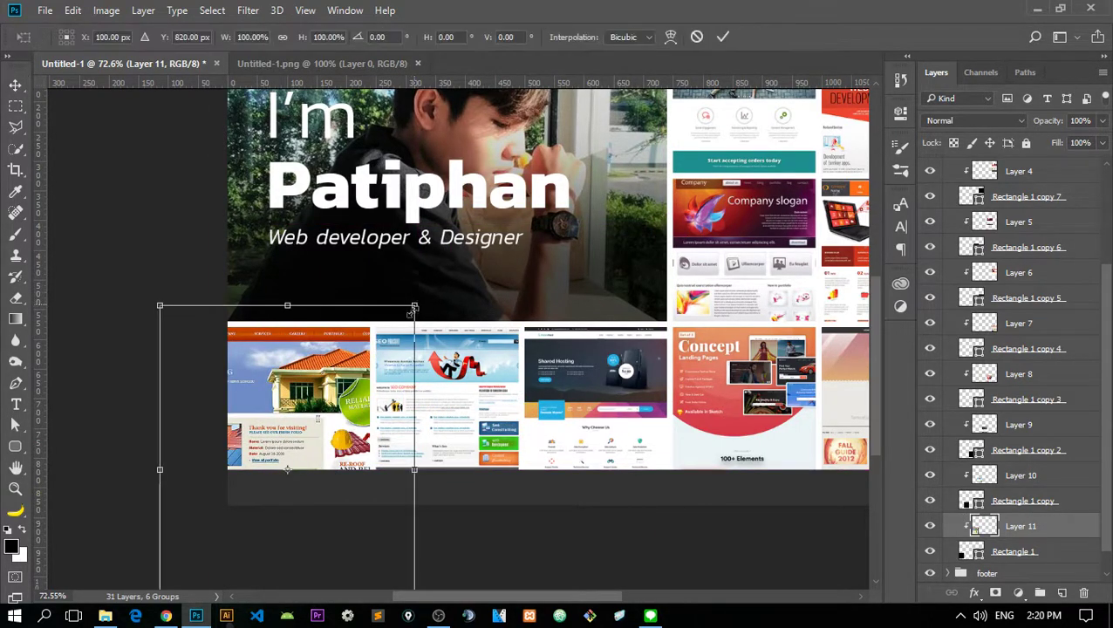
pyautogui.moveTo(414, 307)
pyautogui.mouseDown()
pyautogui.moveTo(356, 378)
pyautogui.moveTo(365, 350)
pyautogui.moveTo(367, 360)
pyautogui.mouseUp()
pyautogui.press('Return')
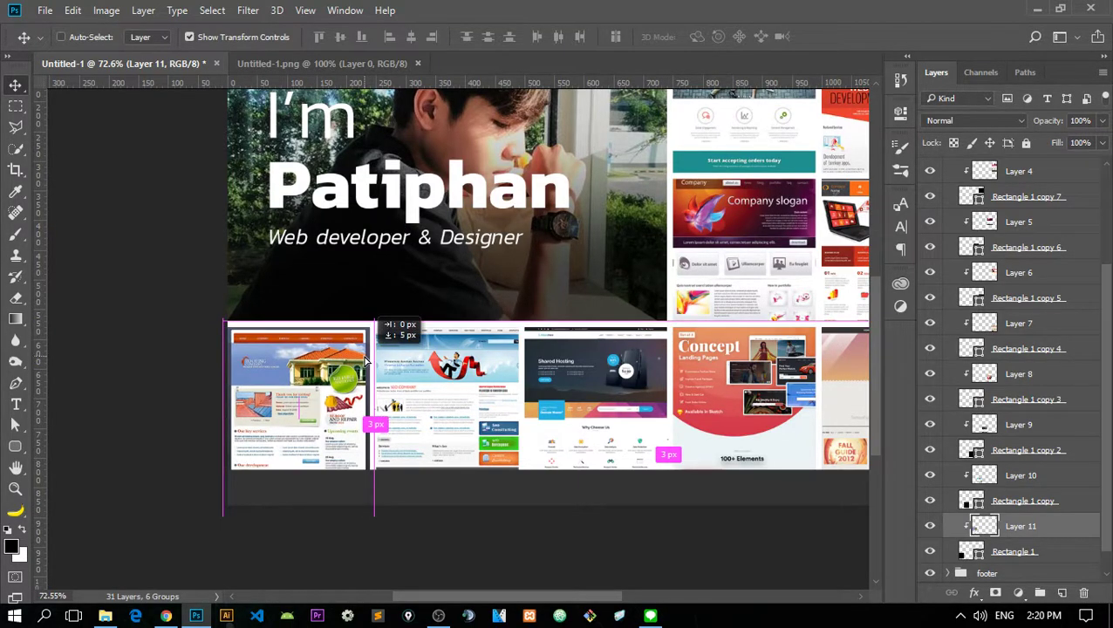
pyautogui.scroll(-2, 365, 359)
pyautogui.scroll(-2, 364, 360)
pyautogui.keyDown('alt'); pyautogui.scroll(-3, 534, 431); pyautogui.keyUp('alt')
pyautogui.press('m')
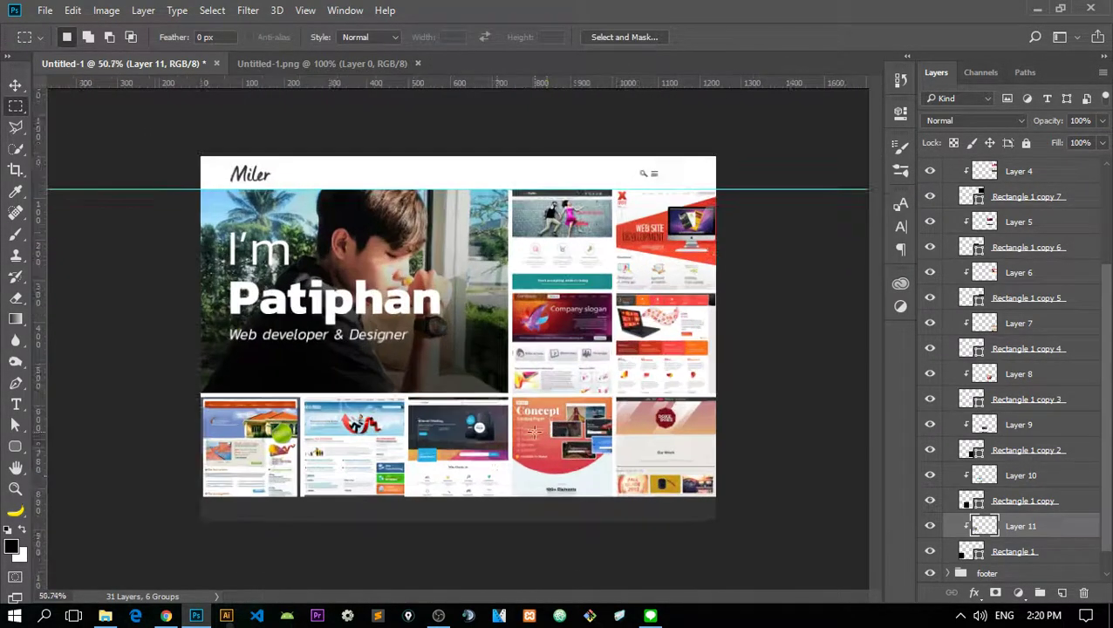
pyautogui.keyDown('alt'); pyautogui.scroll(2, 534, 431); pyautogui.keyUp('alt')
# - Start a text line below the grid set to Kanit Light, 18 px, colour #ffffff
pyautogui.click(18, 404)
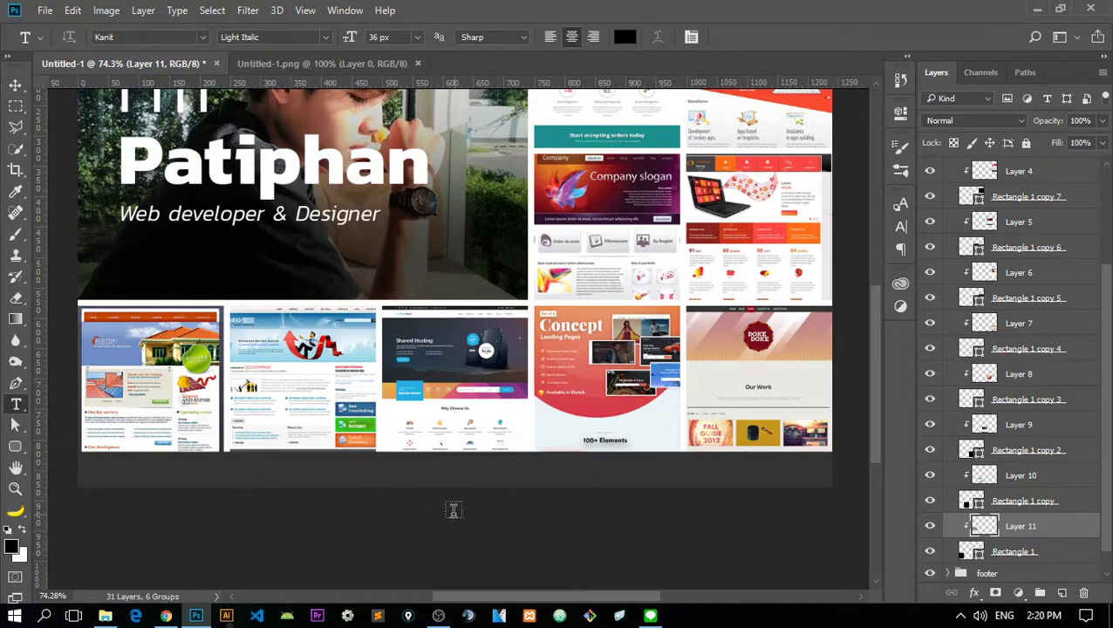
pyautogui.click(358, 480)
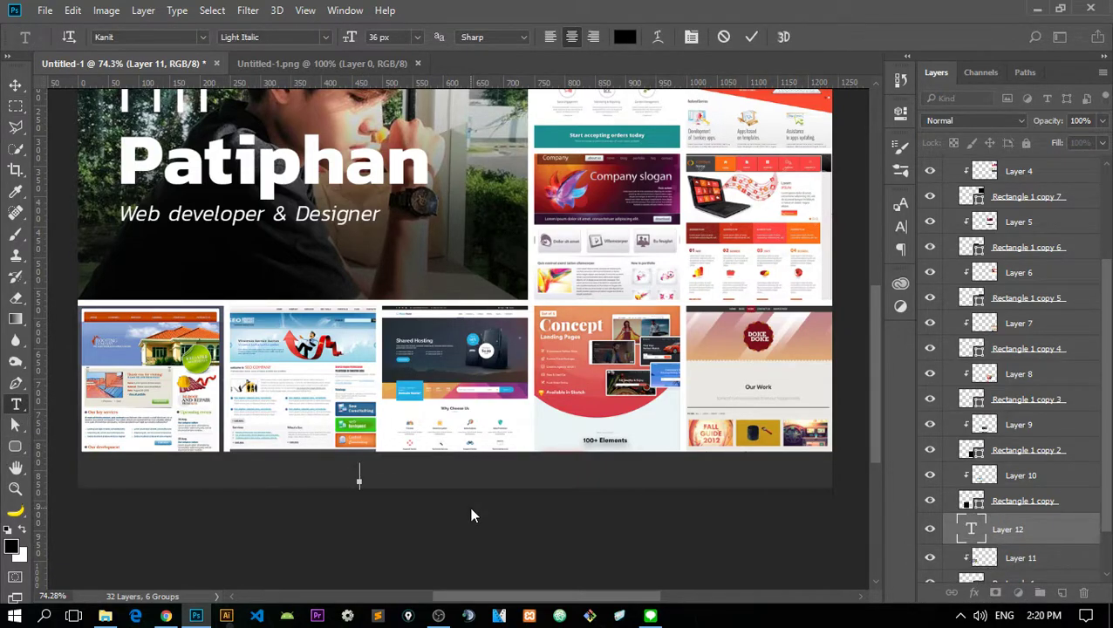
pyautogui.write('Cop')
pyautogui.click(325, 37)
pyautogui.click(324, 36)
pyautogui.click(325, 37)
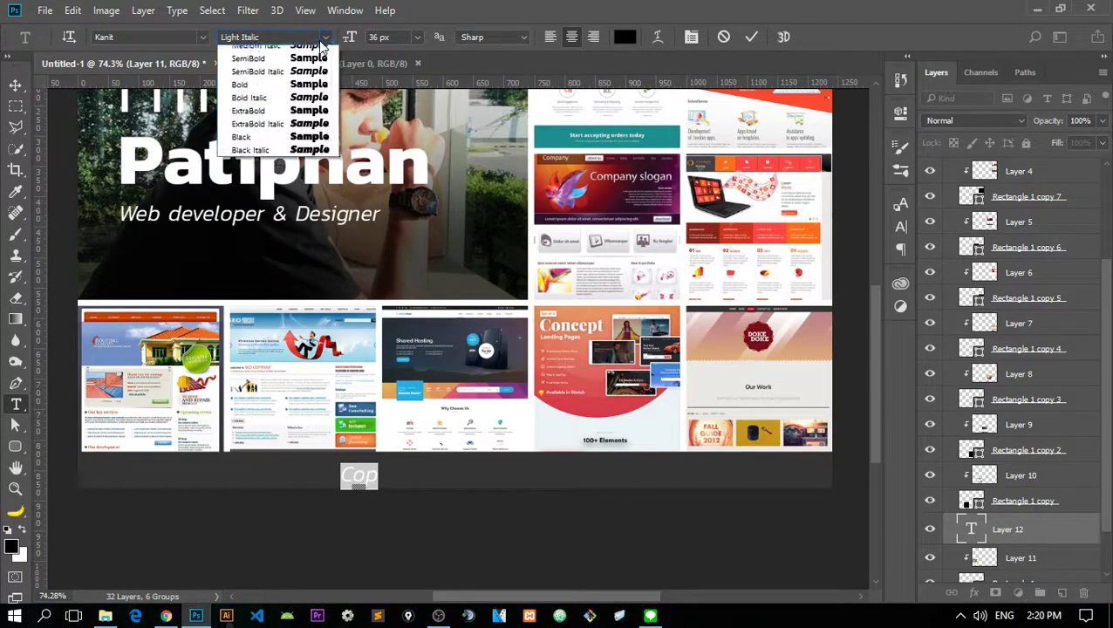
pyautogui.click(293, 142)
pyautogui.click(416, 38)
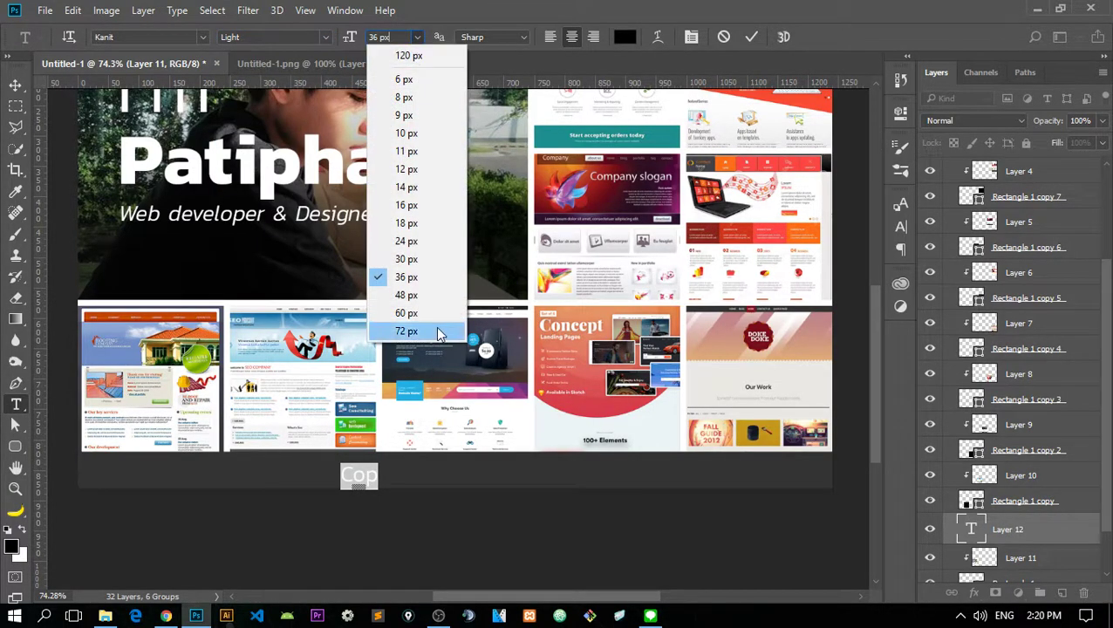
pyautogui.click(408, 241)
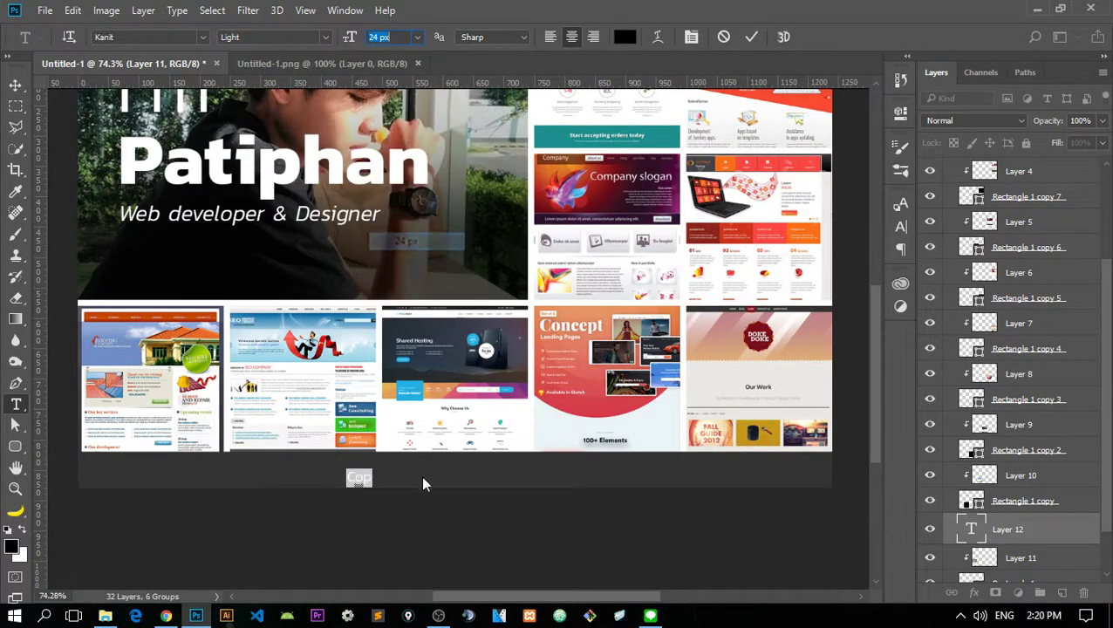
pyautogui.click(417, 38)
pyautogui.click(415, 225)
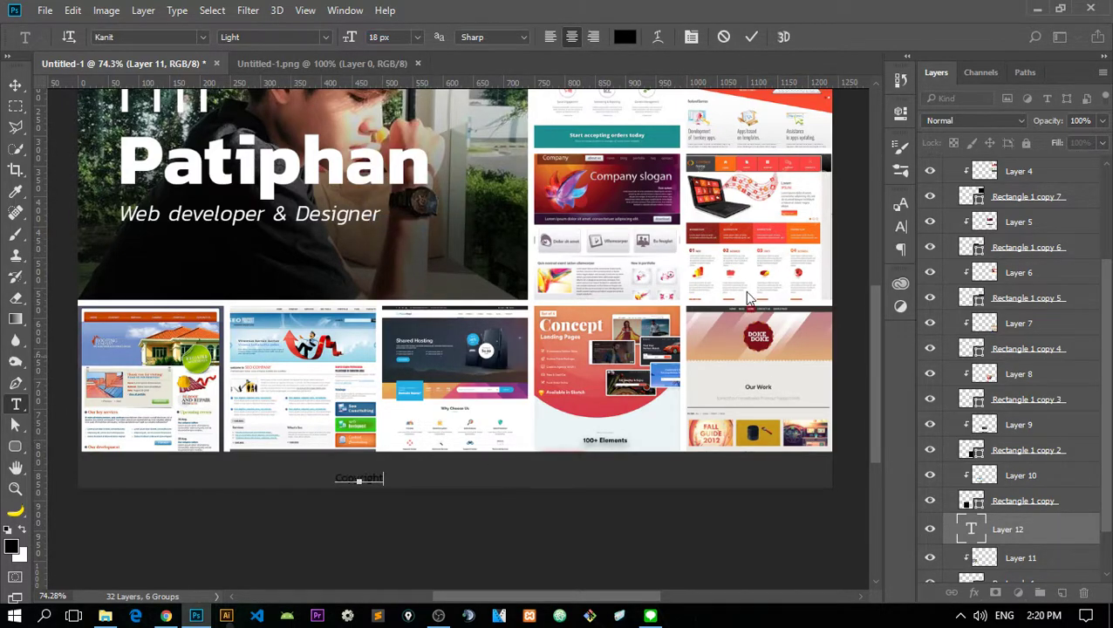
pyautogui.click(625, 37)
pyautogui.write('ffffff')
pyautogui.press('Return')
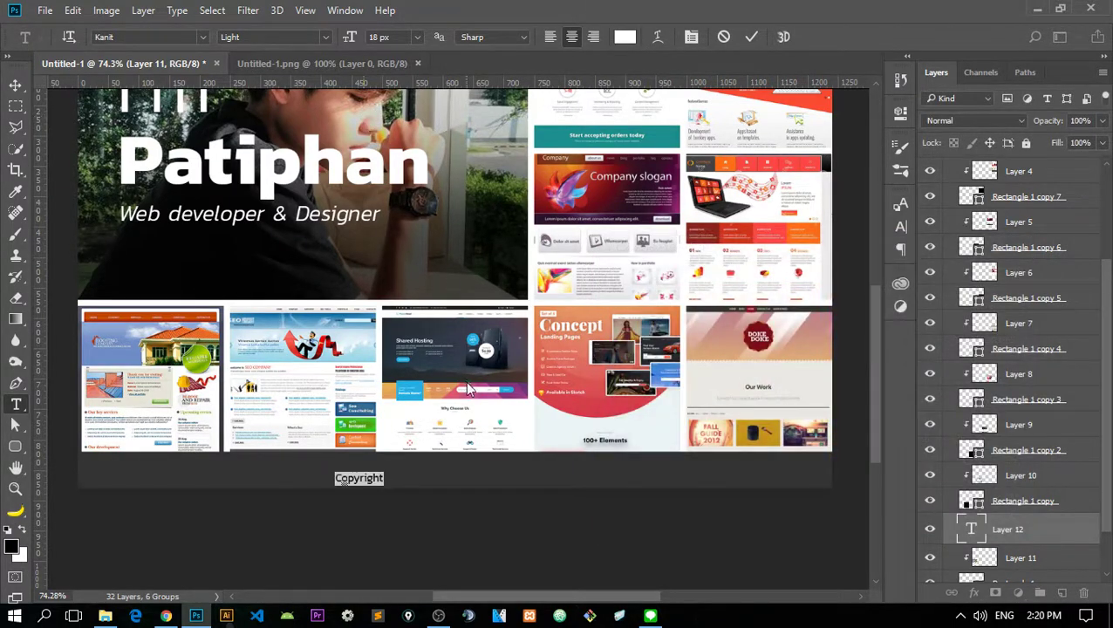
# - Type the 2018 copyright line ending 'All Rights Reserved.' and commit it
pyautogui.scroll(3, 465, 384)
pyautogui.write('Milerdev 2018.')
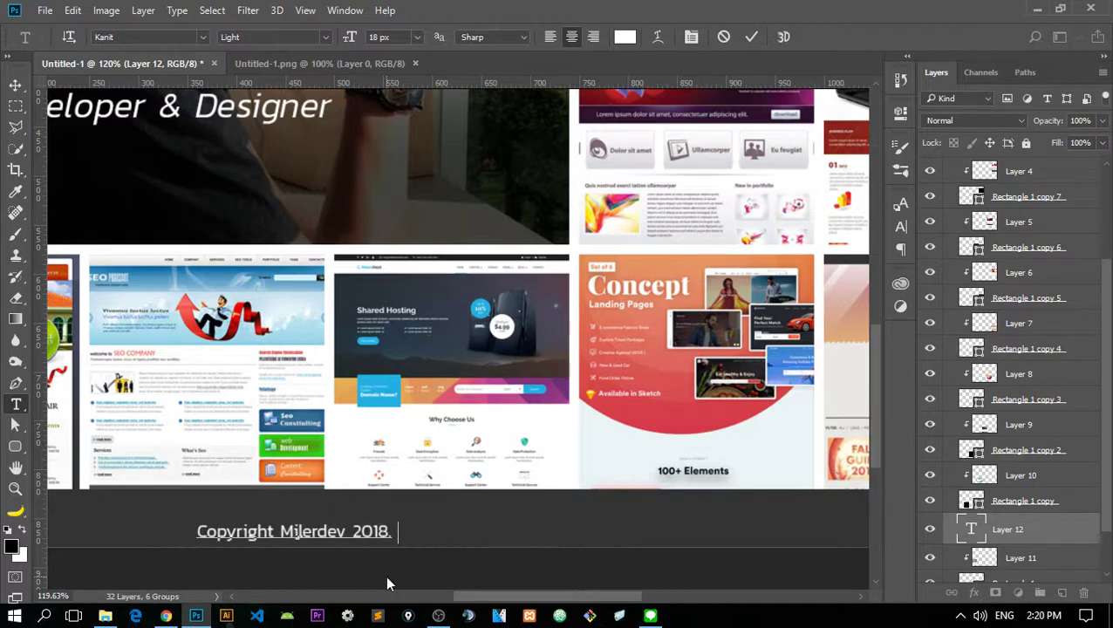
pyautogui.write('All Right')
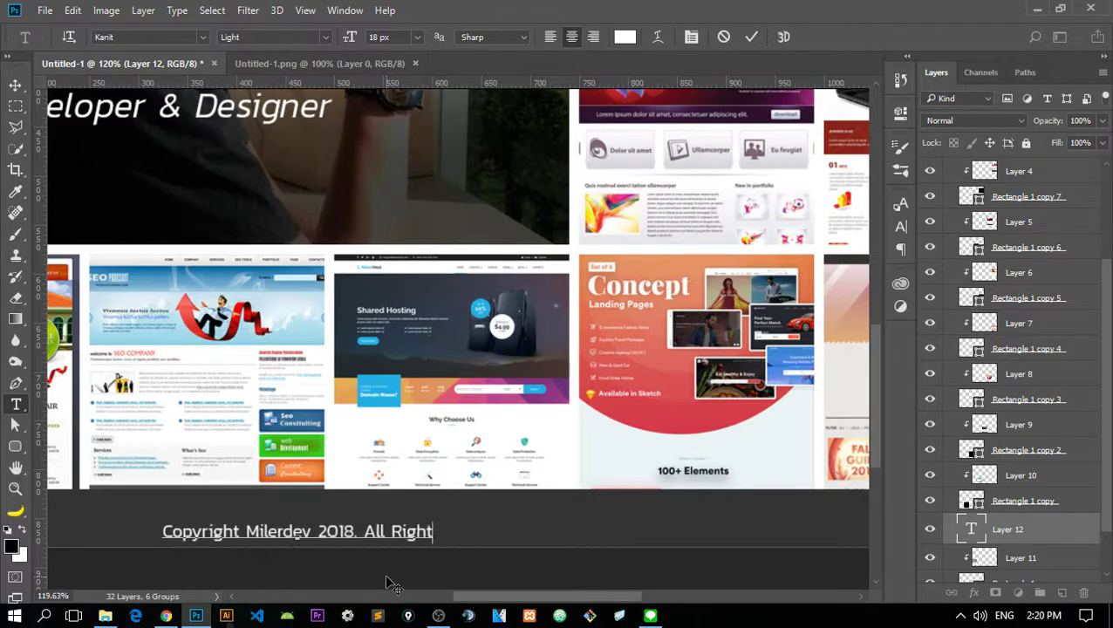
pyautogui.write('s R')
pyautogui.press('BackSpace')
pyautogui.write('s')
pyautogui.press('BackSpace')
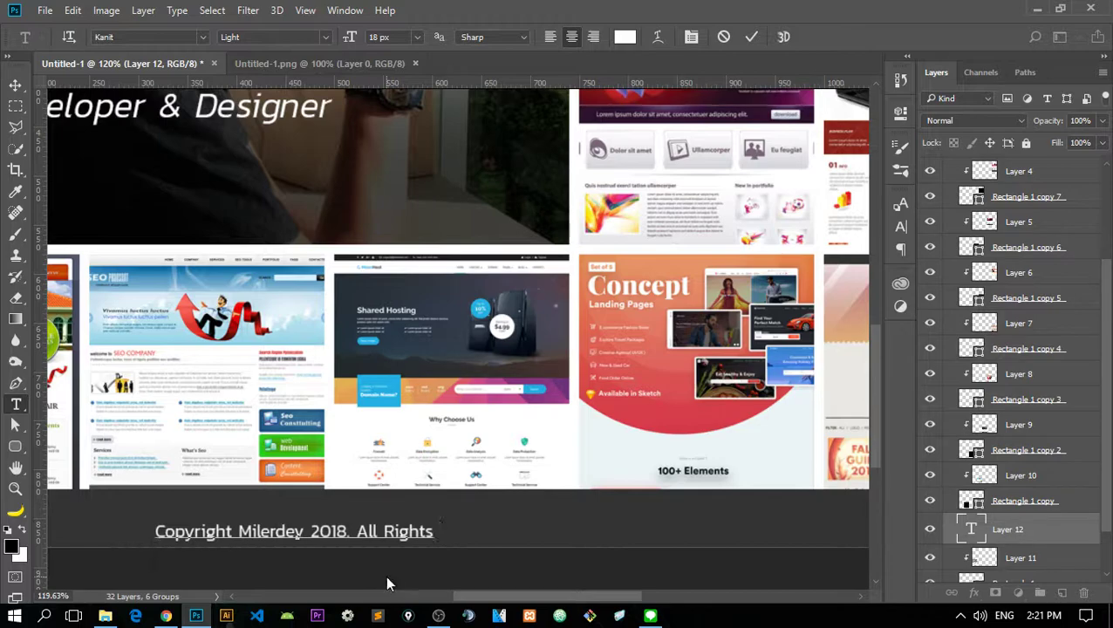
pyautogui.write('Reserved')
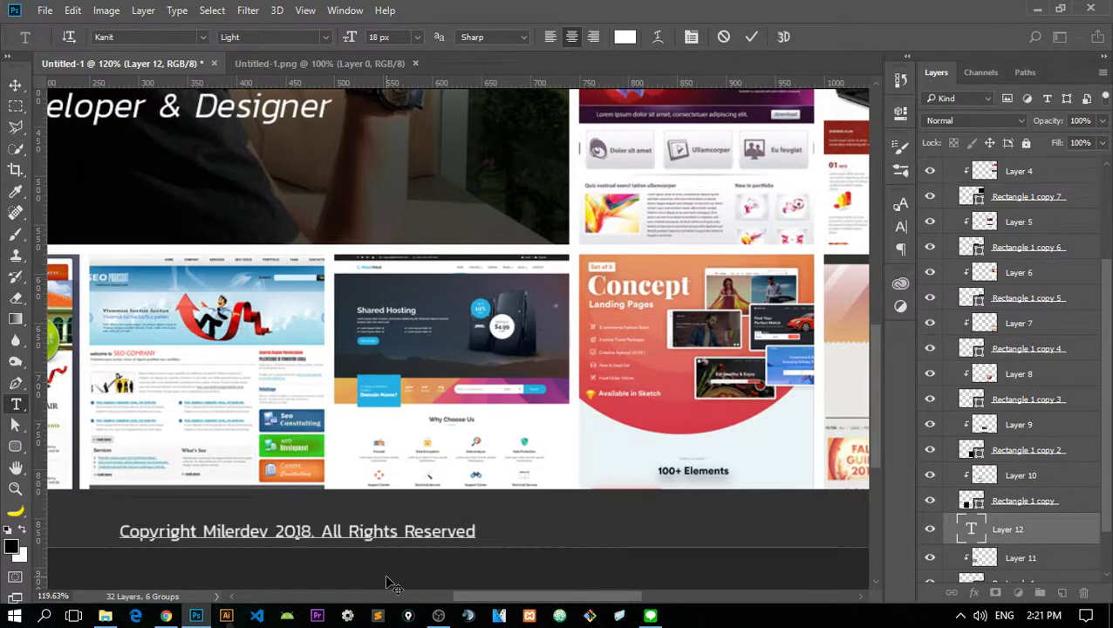
pyautogui.write('.')
pyautogui.click(391, 585)
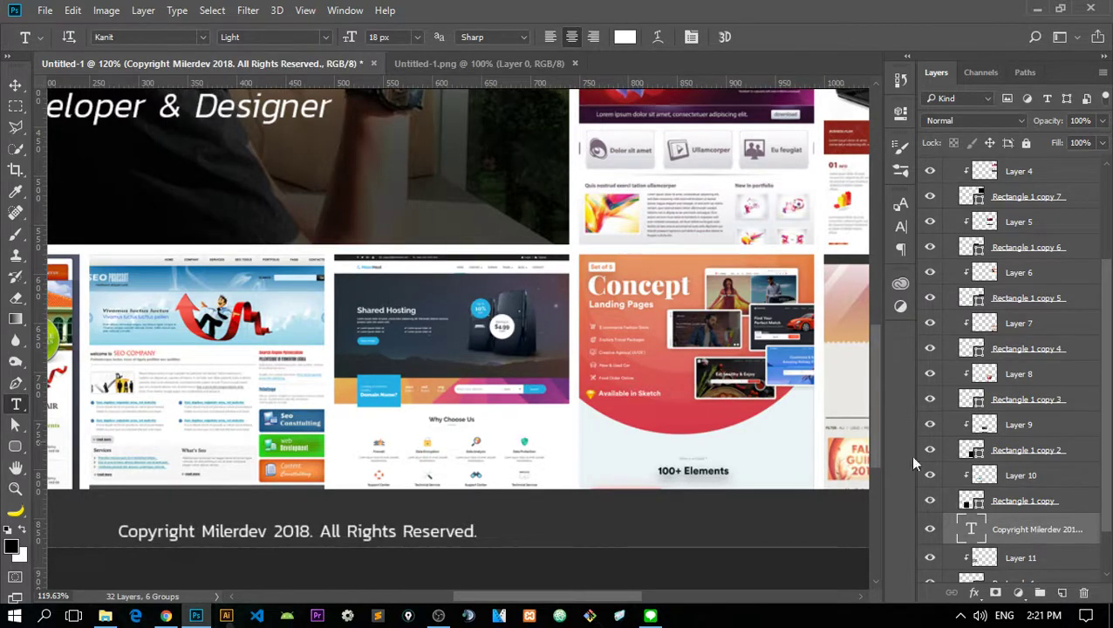
pyautogui.scroll(-1, 836, 447)
pyautogui.scroll(-1, 1000, 469)
# - Move the copyright text into the footer group and align it vertically and horizontally centred
pyautogui.moveTo(1031, 472)
pyautogui.mouseDown()
pyautogui.moveTo(1025, 540)
pyautogui.moveTo(987, 546)
pyautogui.mouseUp()
pyautogui.click(952, 548)
pyautogui.click(1012, 521)
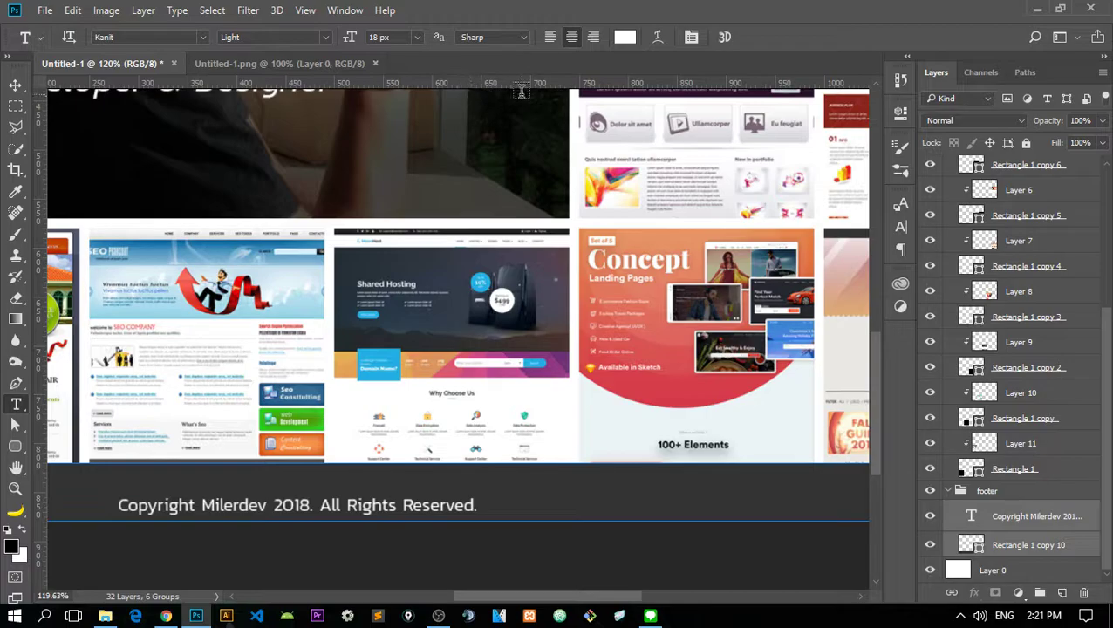
pyautogui.press('v')
pyautogui.click(341, 37)
pyautogui.click(411, 38)
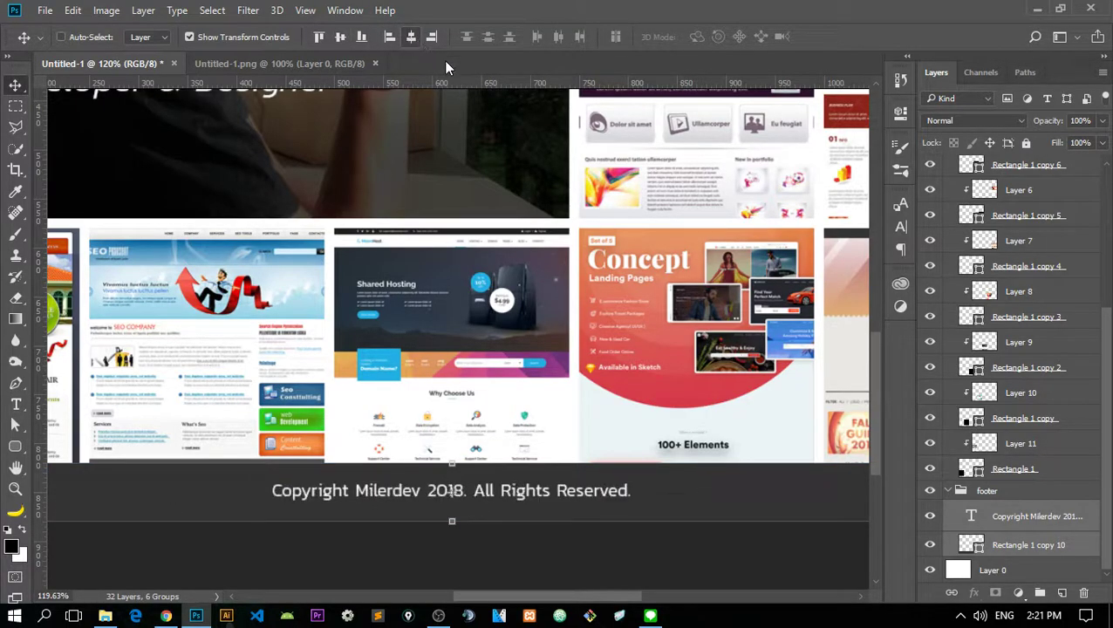
pyautogui.click(15, 106)
pyautogui.scroll(-5, 417, 279)
pyautogui.scroll(2, 418, 279)
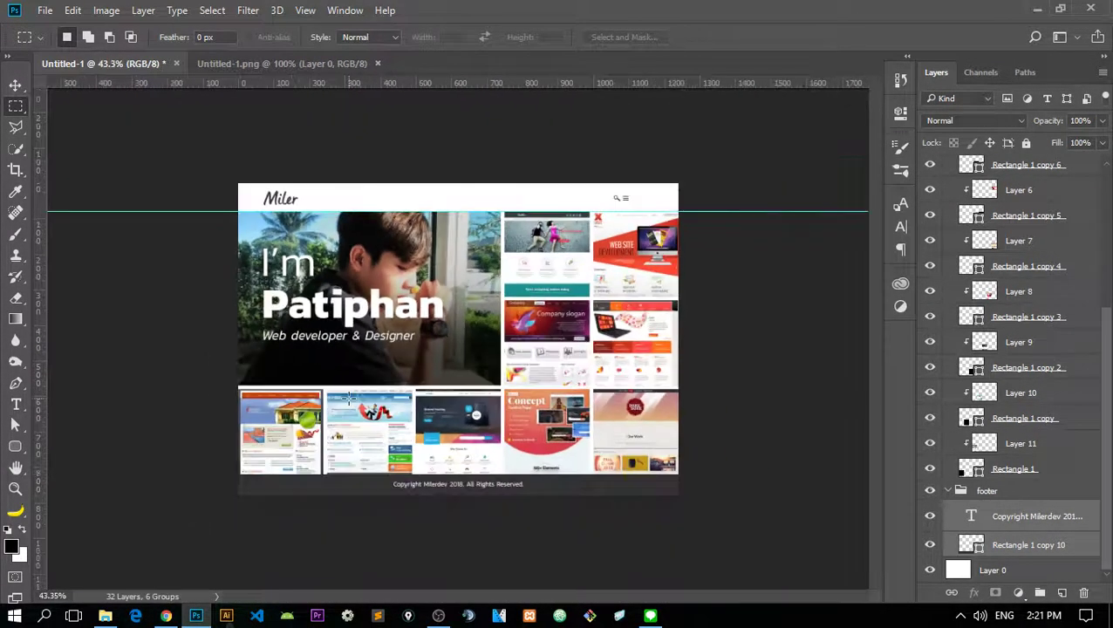
pyautogui.scroll(1, 417, 279)
pyautogui.scroll(5, 1011, 205)
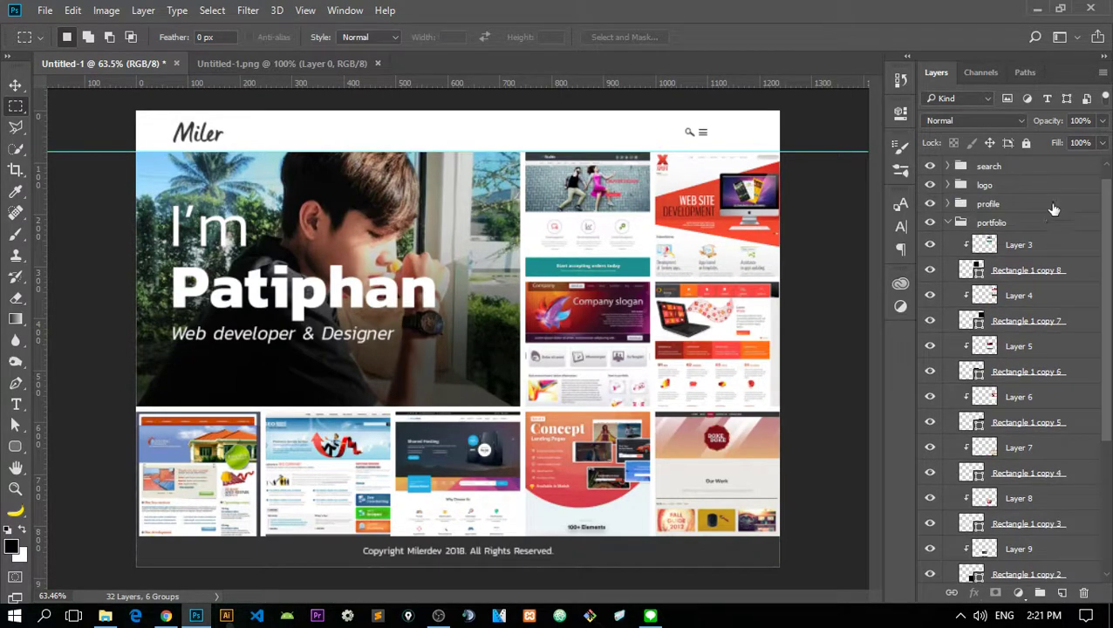
pyautogui.click(1003, 168)
pyautogui.press('v')
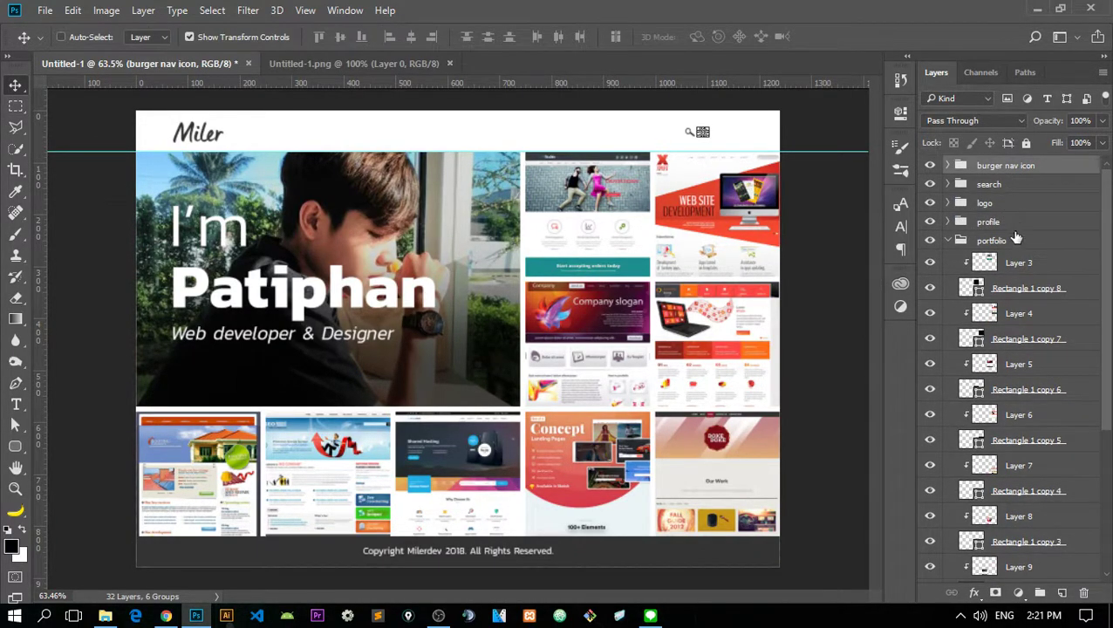
pyautogui.click(1013, 222)
pyautogui.click(1013, 204)
pyautogui.scroll(5, 199, 130)
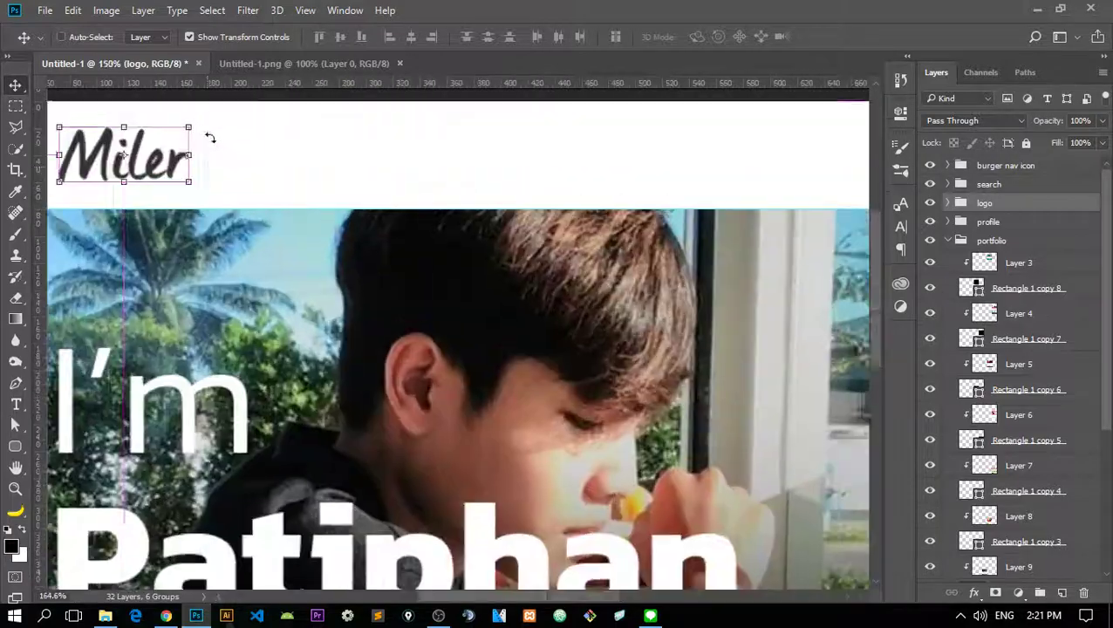
pyautogui.scroll(-3, 258, 158)
pyautogui.scroll(-4, 313, 154)
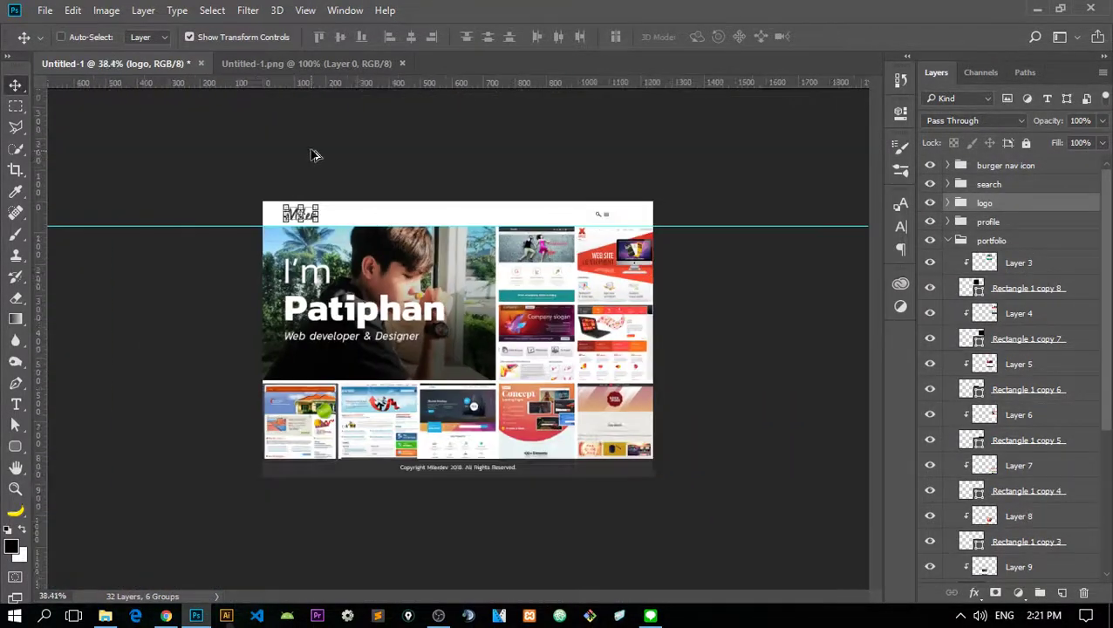
pyautogui.scroll(2, 259, 189)
pyautogui.click(15, 105)
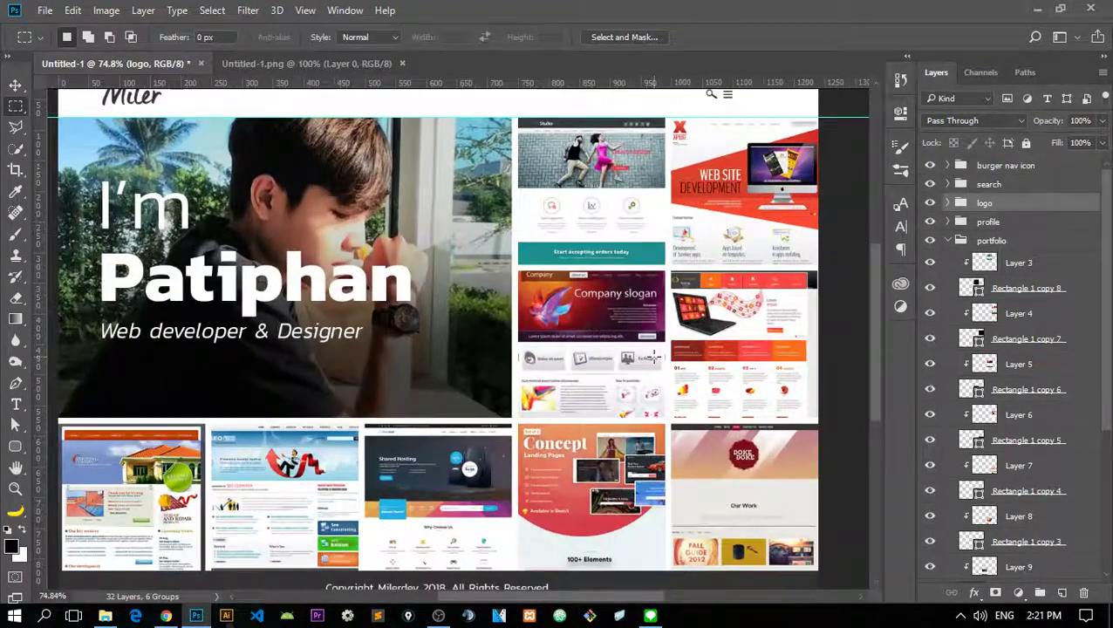
pyautogui.scroll(-1, 614, 390)
pyautogui.scroll(1, 611, 386)
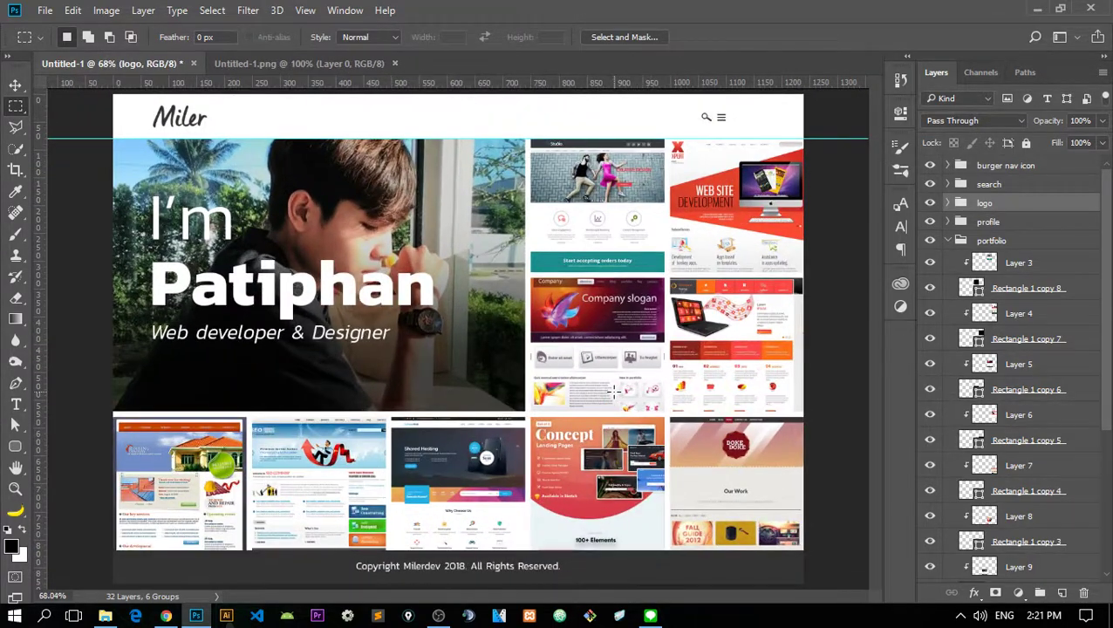
pyautogui.scroll(-1, 606, 381)
pyautogui.scroll(2, 753, 140)
pyautogui.scroll(2, 764, 153)
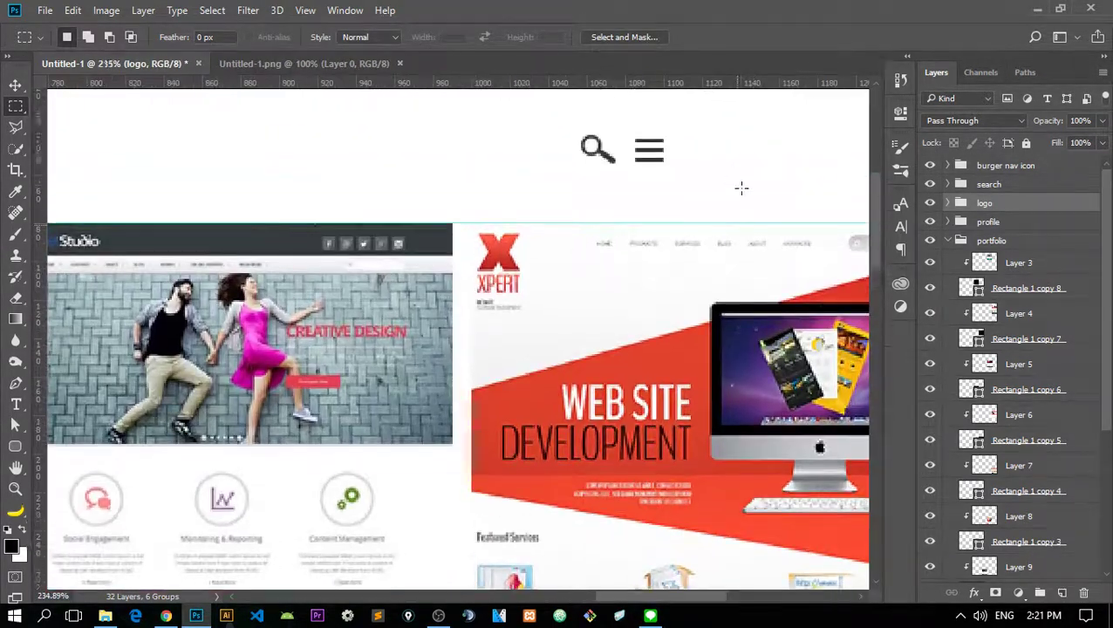
pyautogui.scroll(-2, 740, 186)
pyautogui.scroll(-3, 711, 203)
pyautogui.scroll(1, 328, 391)
pyautogui.scroll(1, 377, 460)
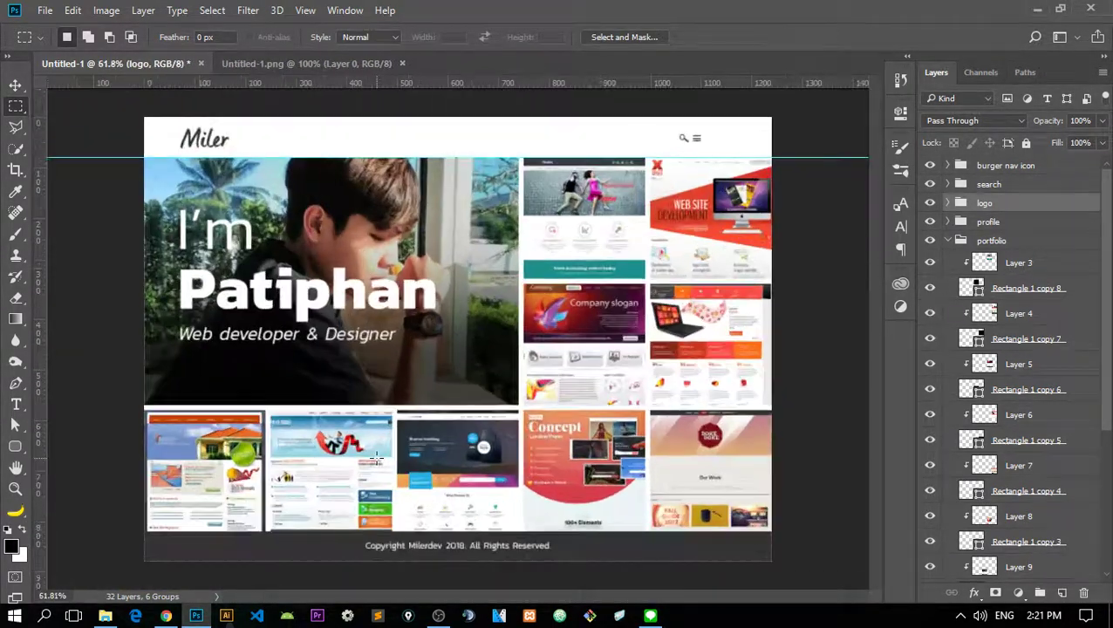